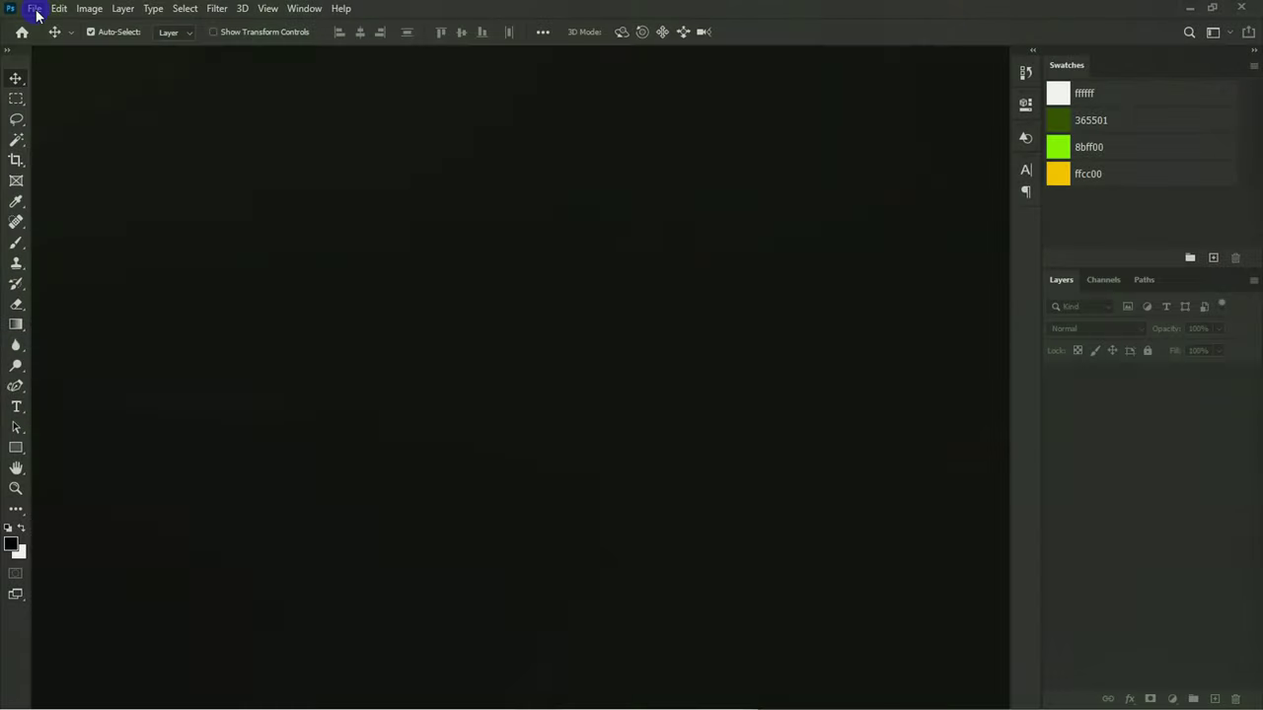
Step: Create a 1080×1080 px, 72 ppi document named 'Social Media Post'
left_click(35, 8)
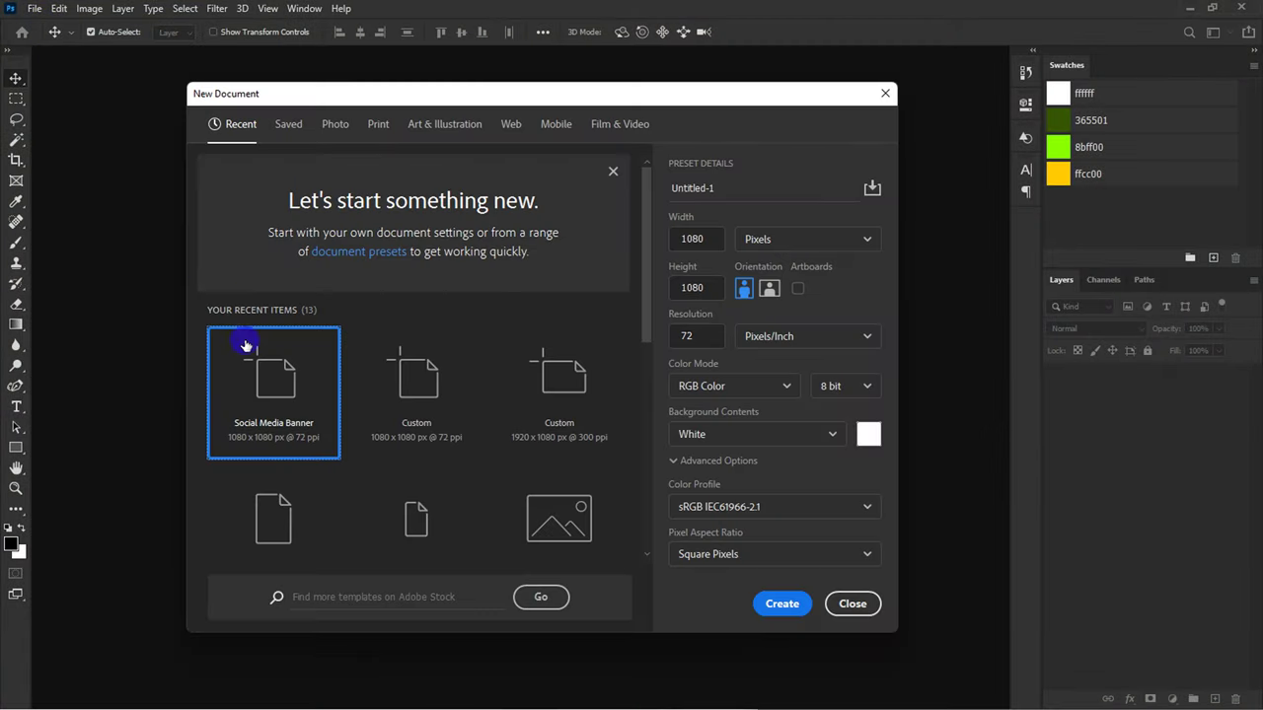
left_click_drag(738, 187, 667, 189)
type("Social Media Post")
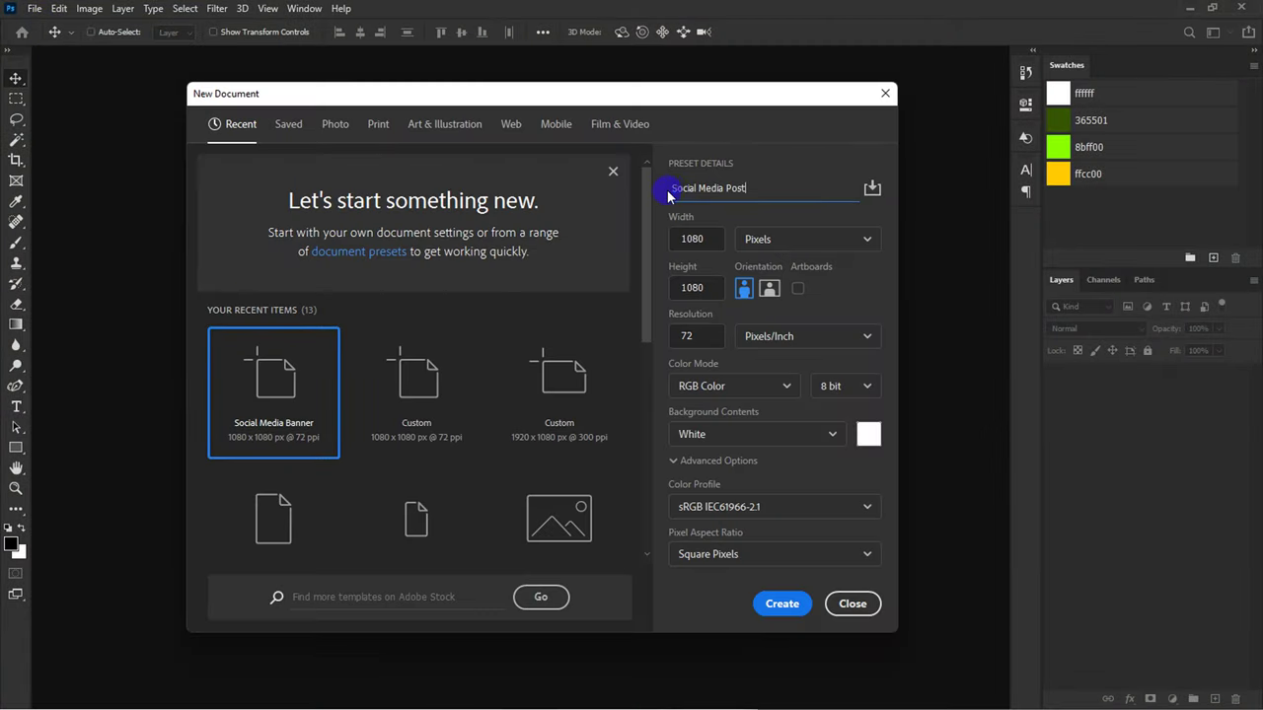
left_click(781, 604)
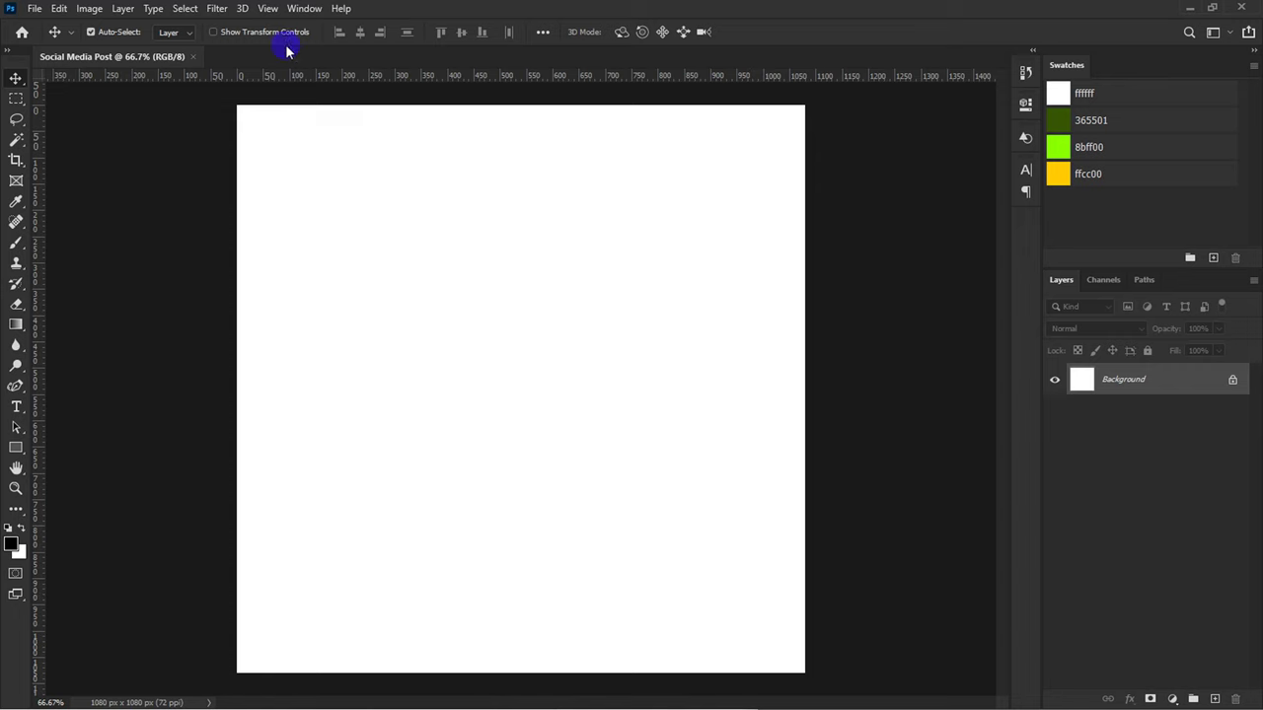
Step: Add a new guide layout with 50 px margins on all sides
left_click(268, 7)
left_click(321, 482)
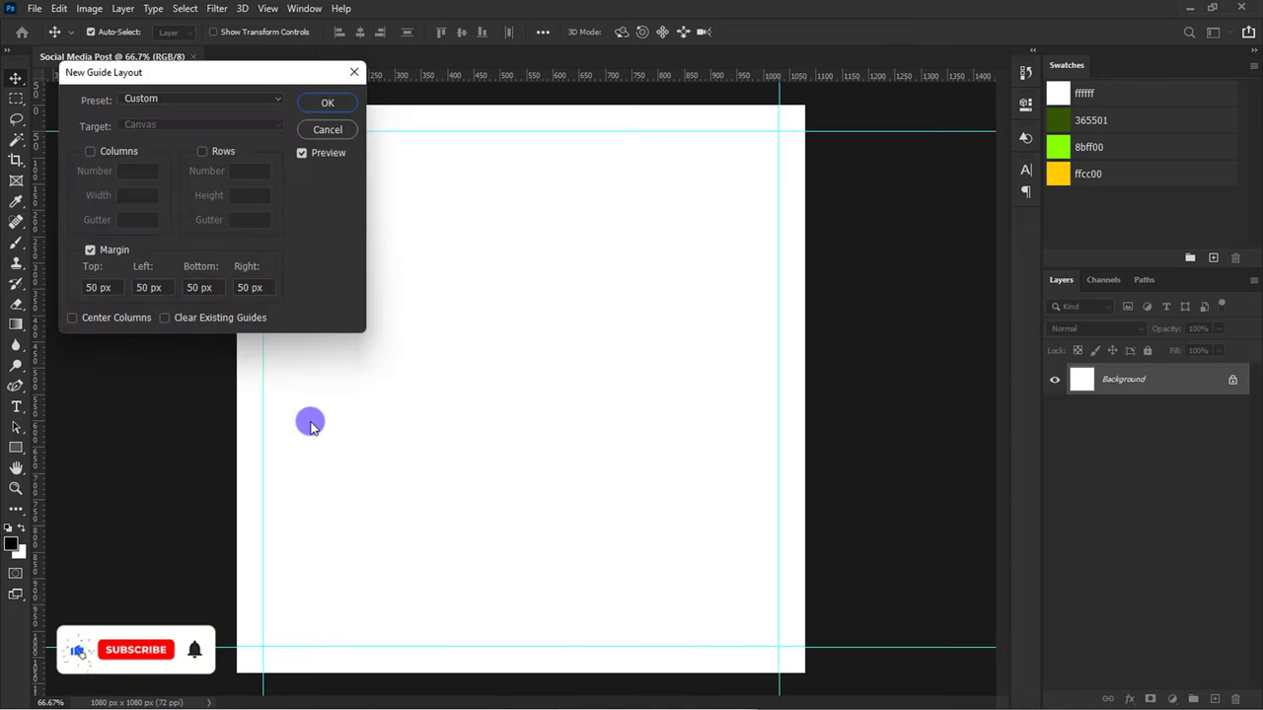
left_click(248, 287)
left_click(309, 104)
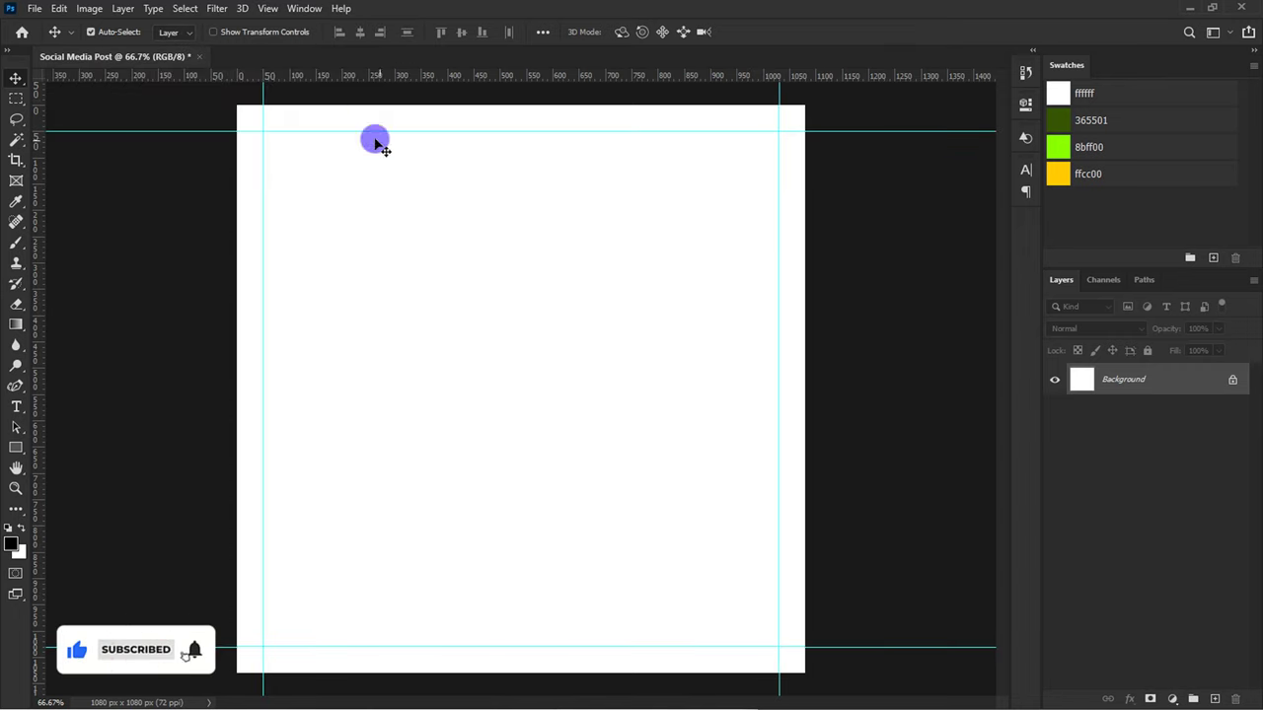
Step: Add a Solid Color fill layer in dark green #365501 and zoom out
left_click(1172, 698)
left_click(1144, 419)
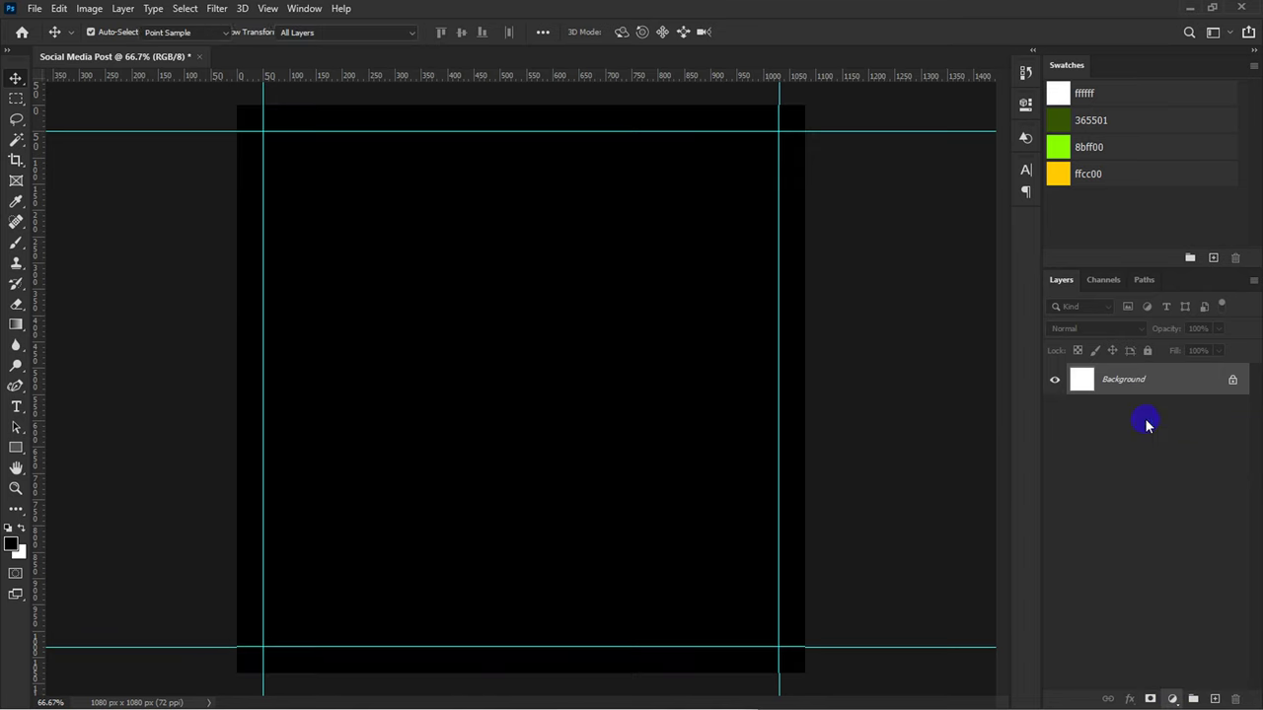
left_click(1054, 123)
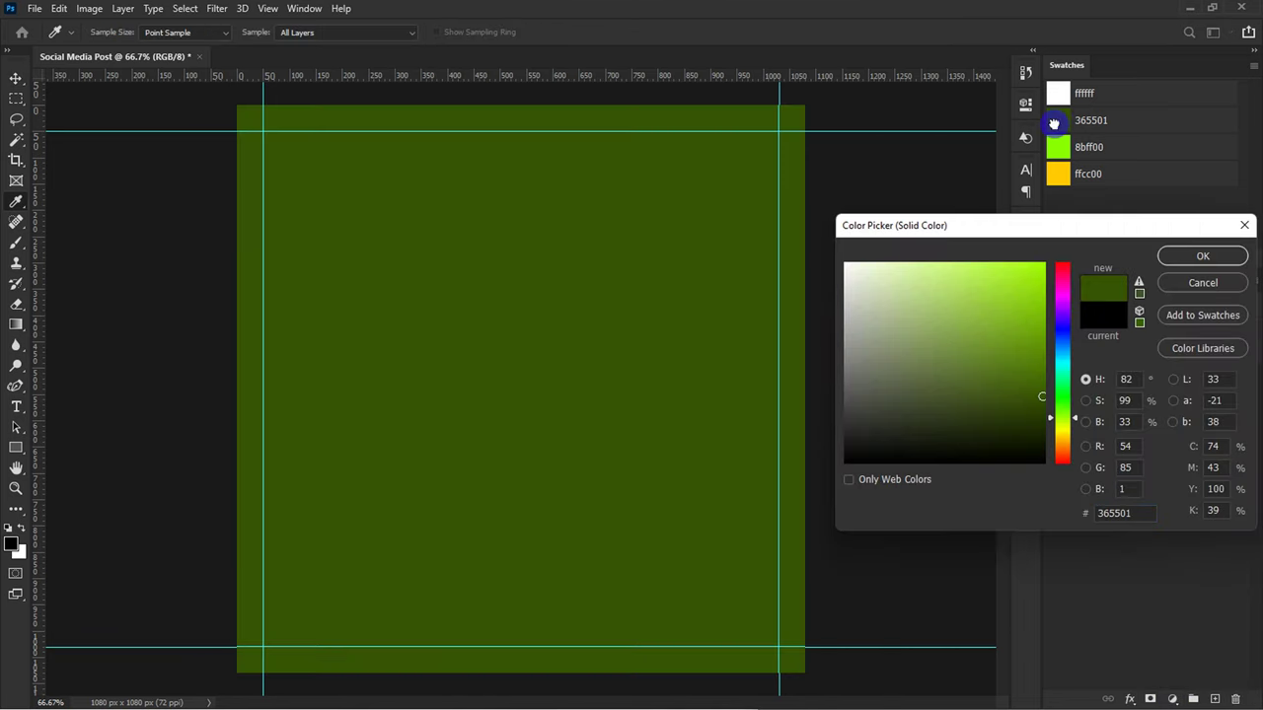
left_click(1173, 259)
key("ctrl+minus")
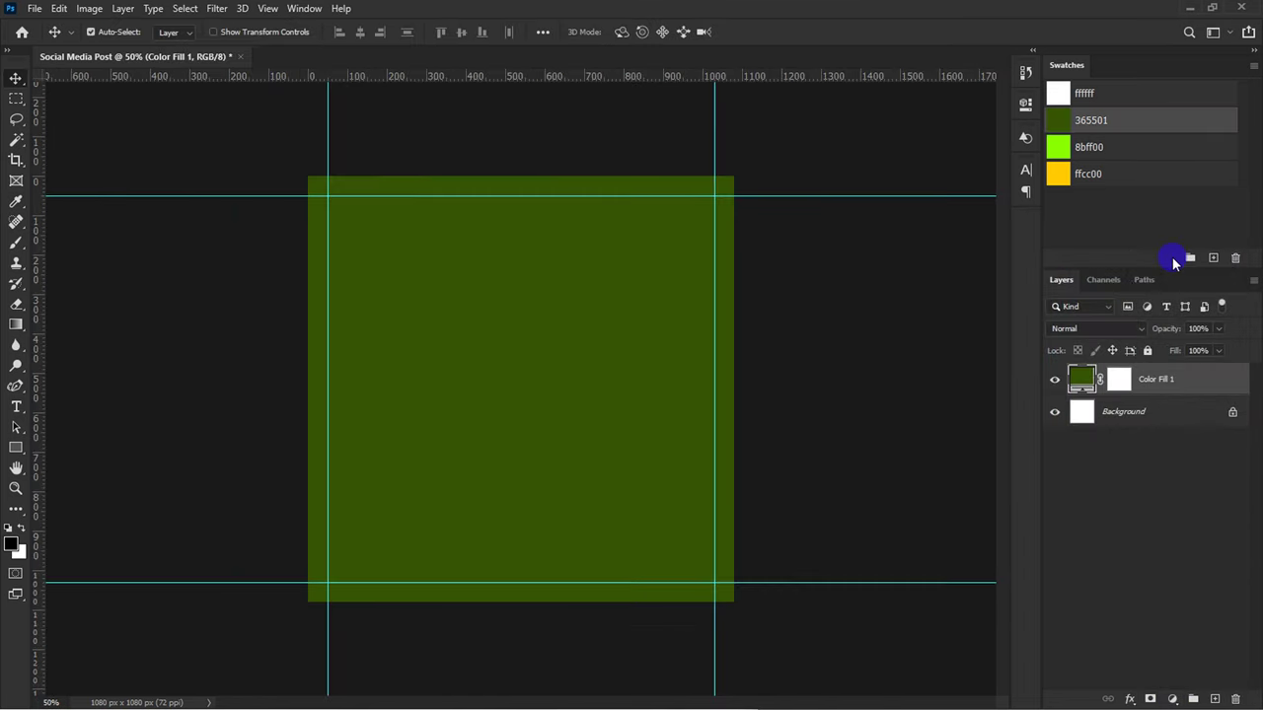
left_click(35, 13)
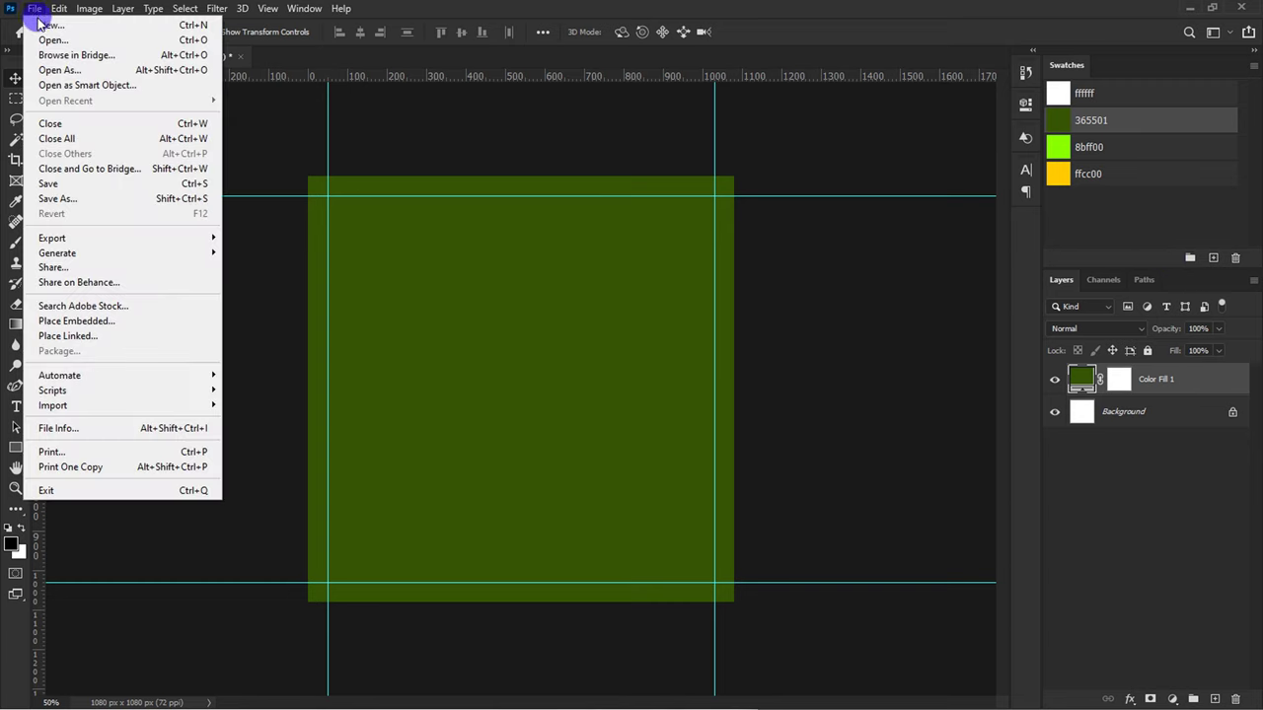
left_click(55, 321)
left_click(184, 155)
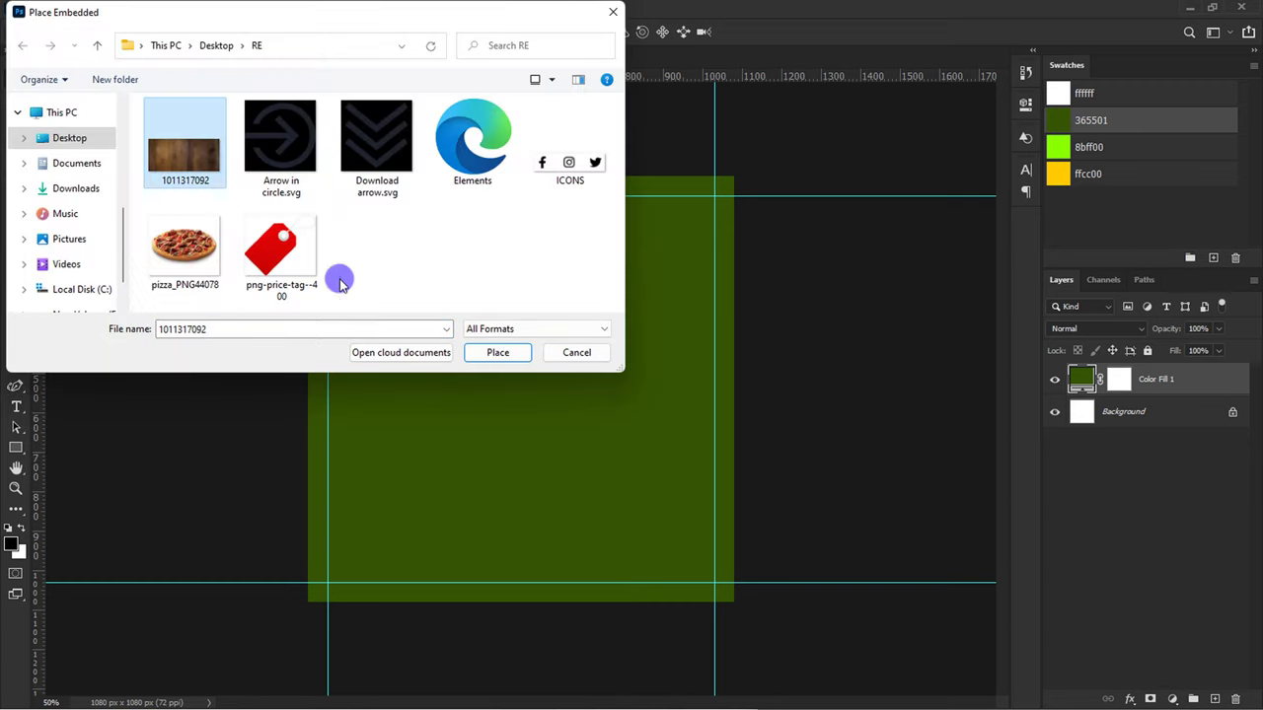
left_click(489, 352)
Step: Enlarge the wood photo over the canvas's upper part and convert it to a smart object
left_click_drag(621, 343, 839, 240)
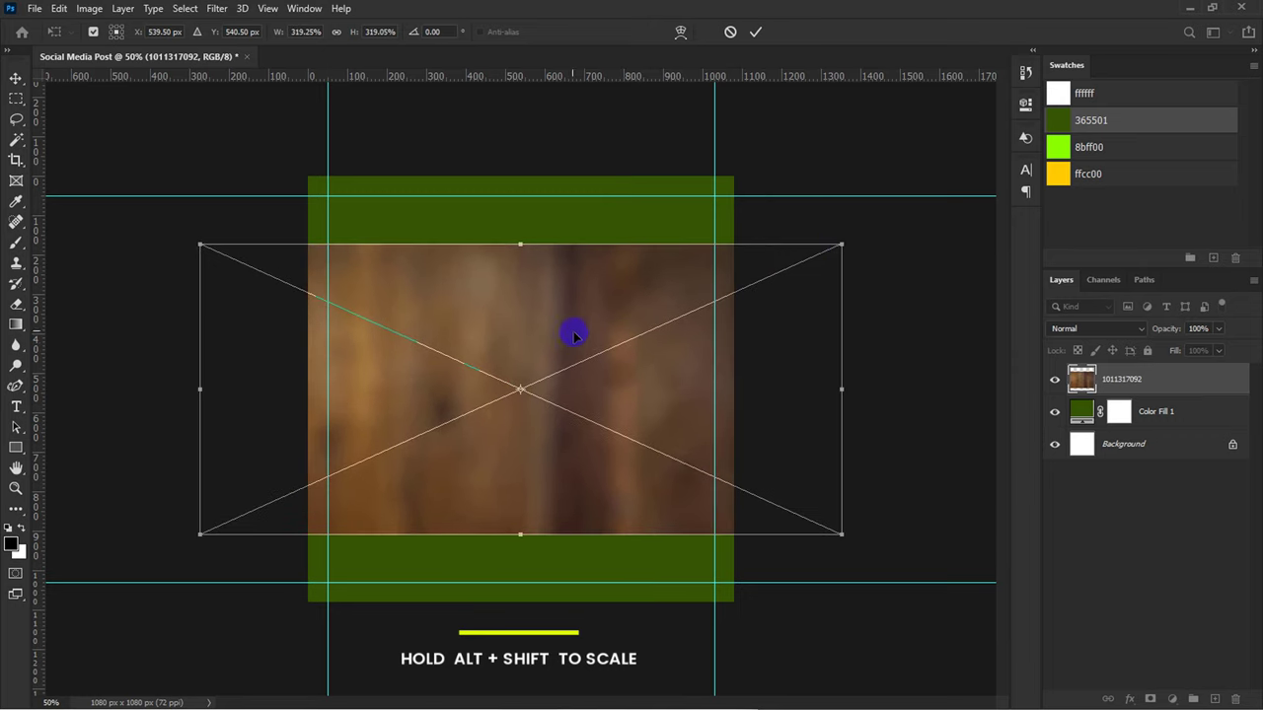
left_click_drag(573, 335, 569, 261)
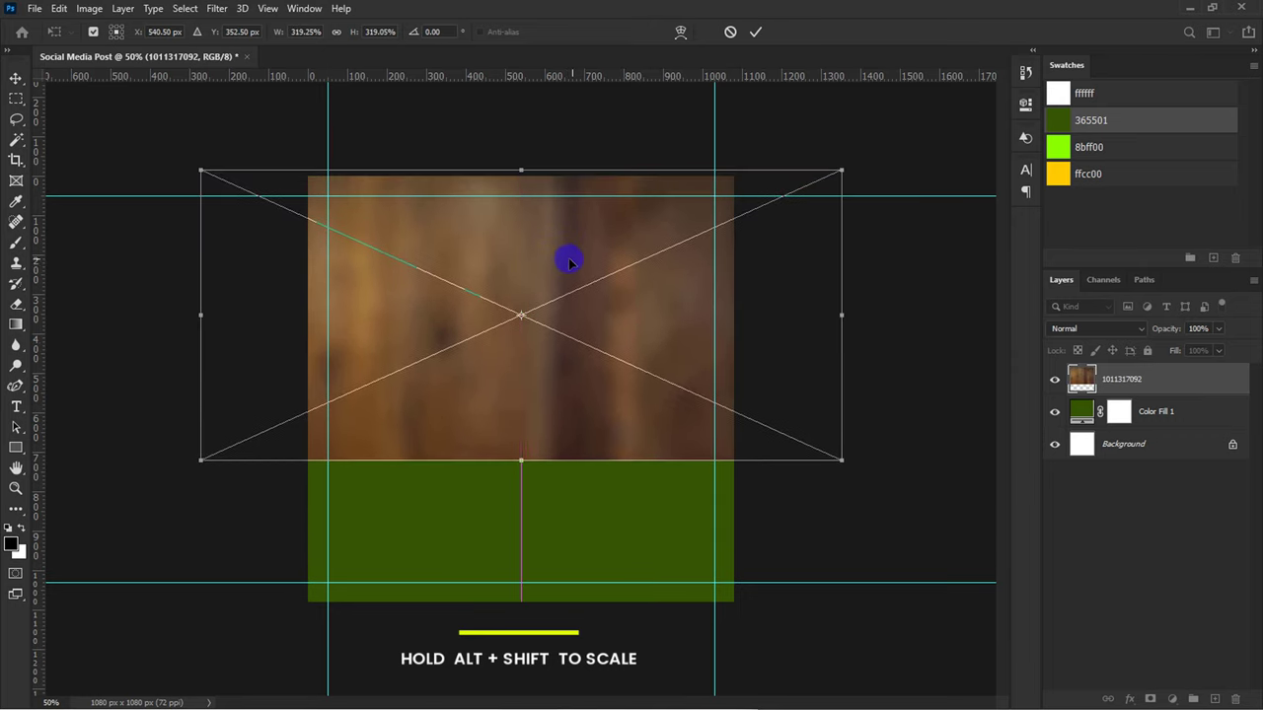
key("Return")
right_click(1117, 377)
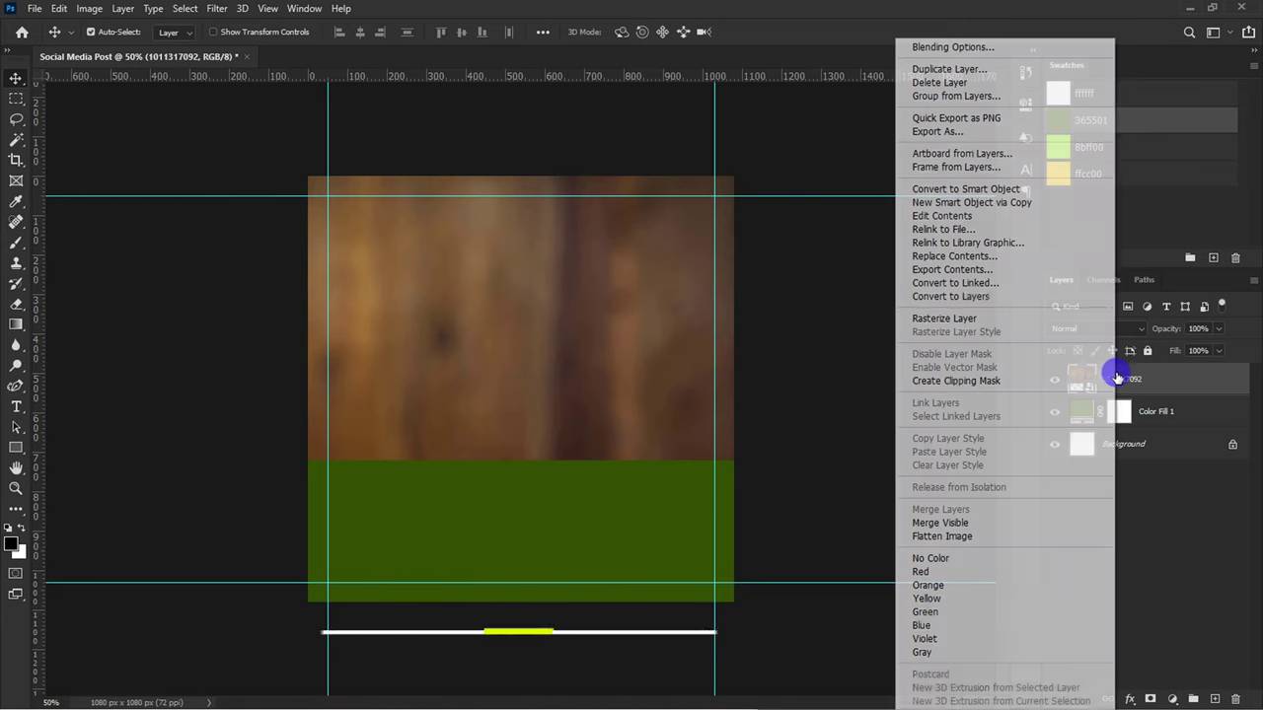
left_click(986, 190)
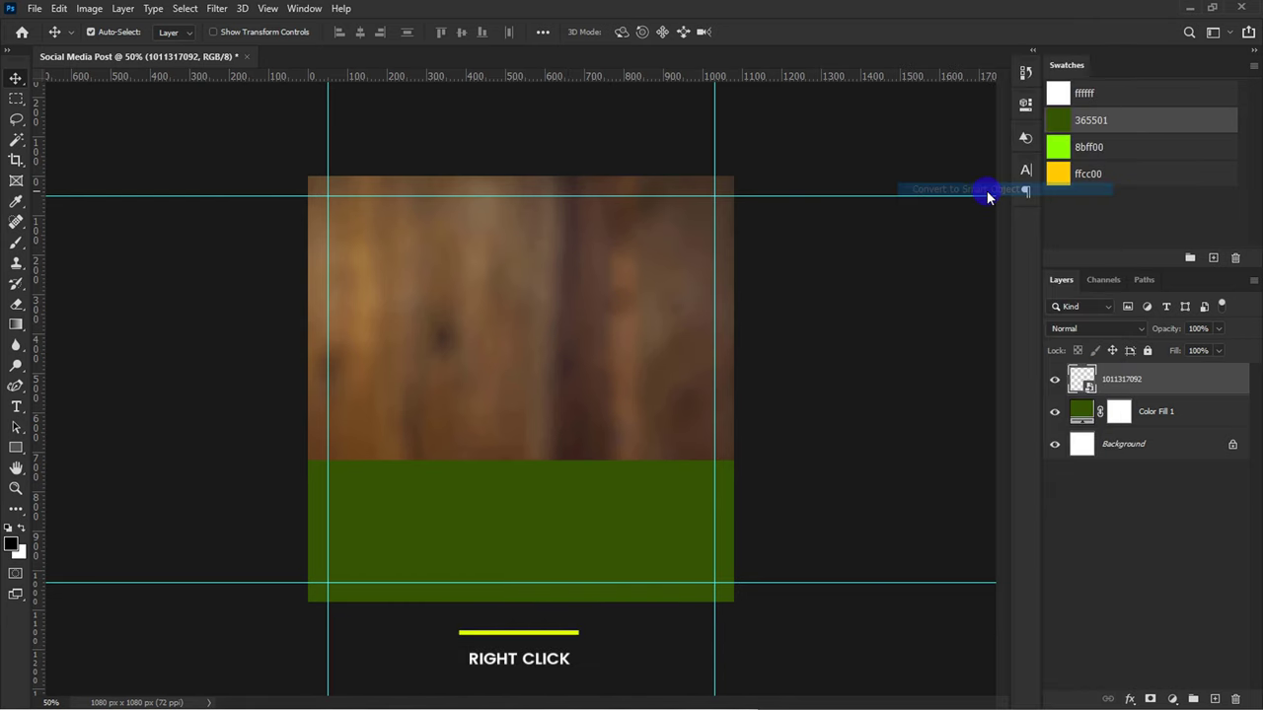
Step: Apply a Gaussian Blur of radius 42.9 to the wood photo
left_click(219, 9)
mouse_move(226, 187)
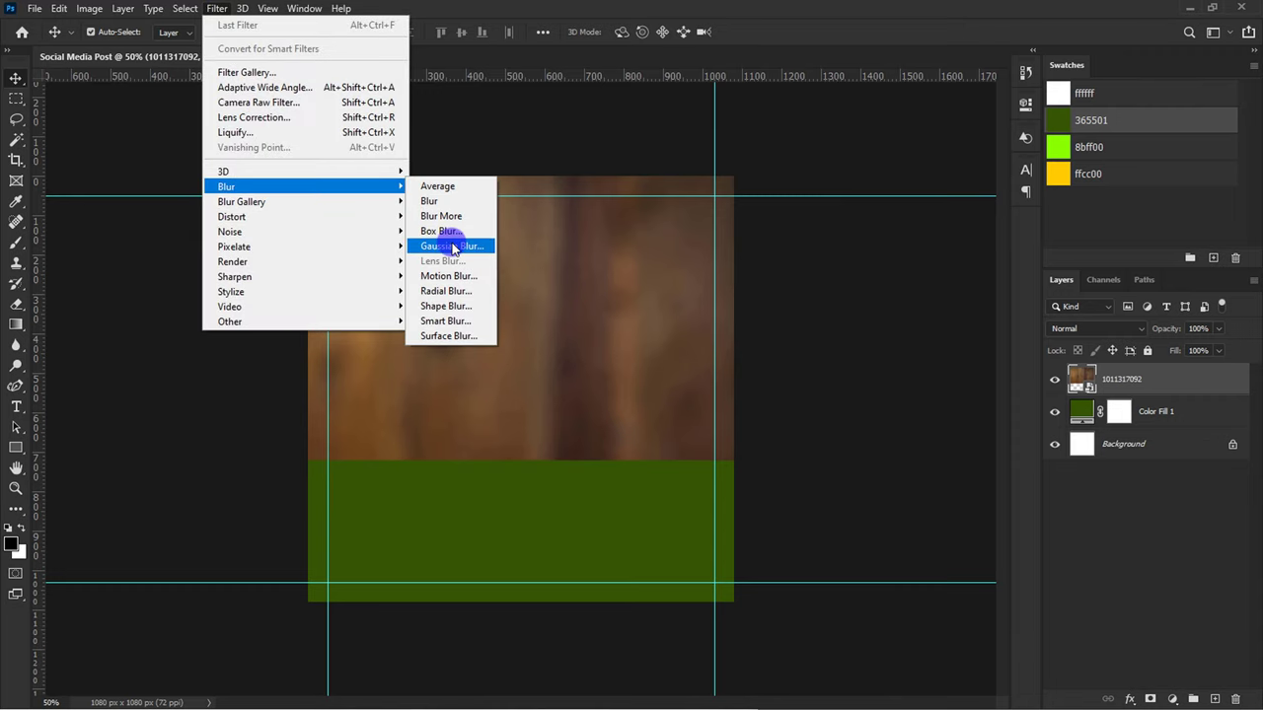
left_click(453, 247)
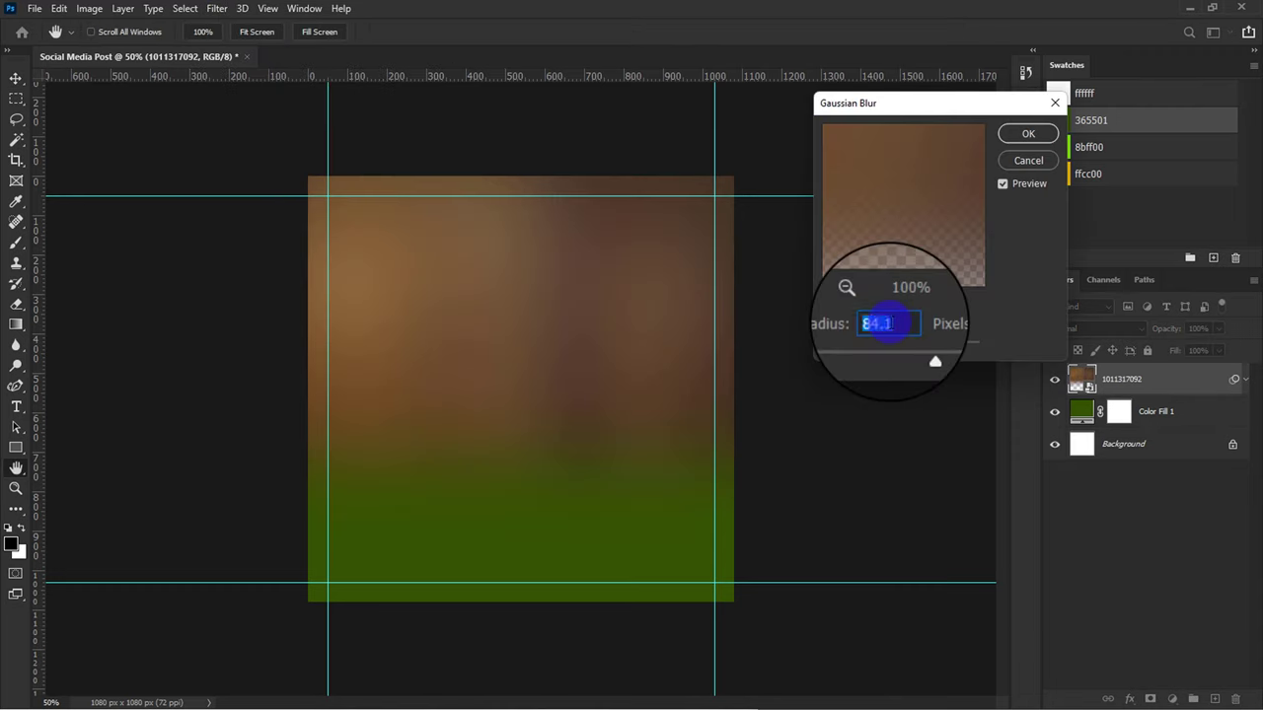
type("42.")
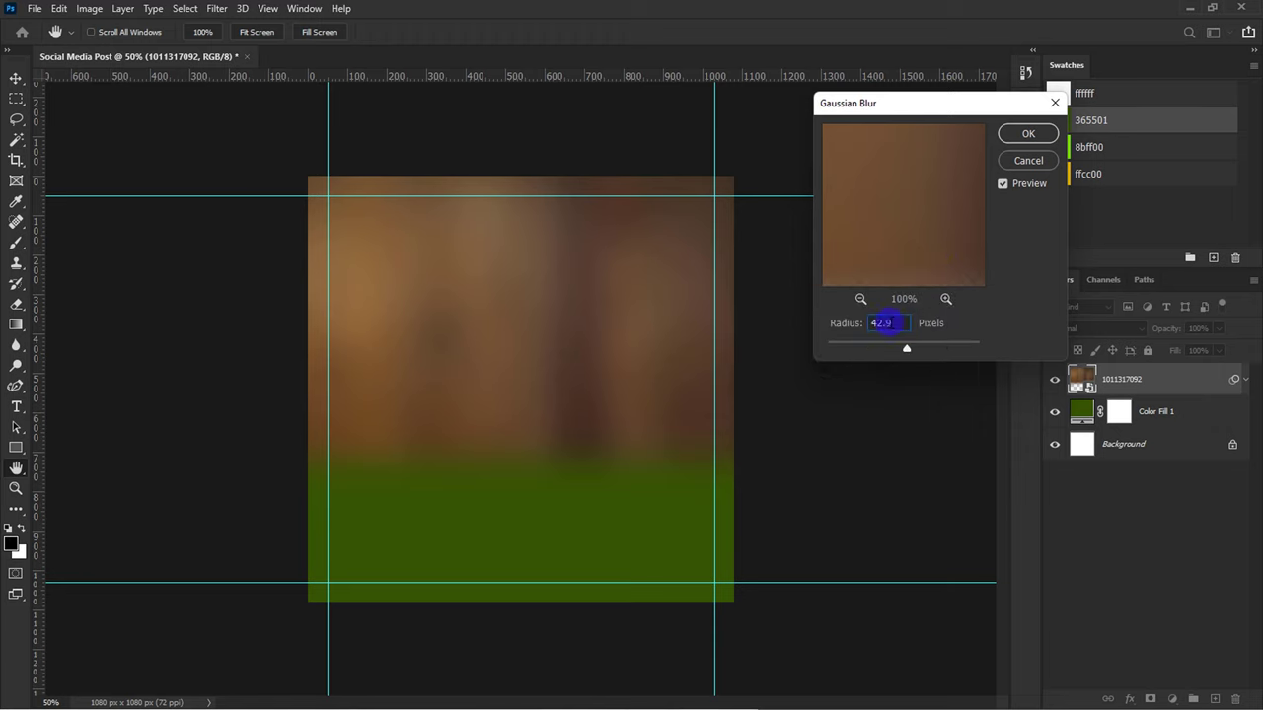
left_click(1027, 135)
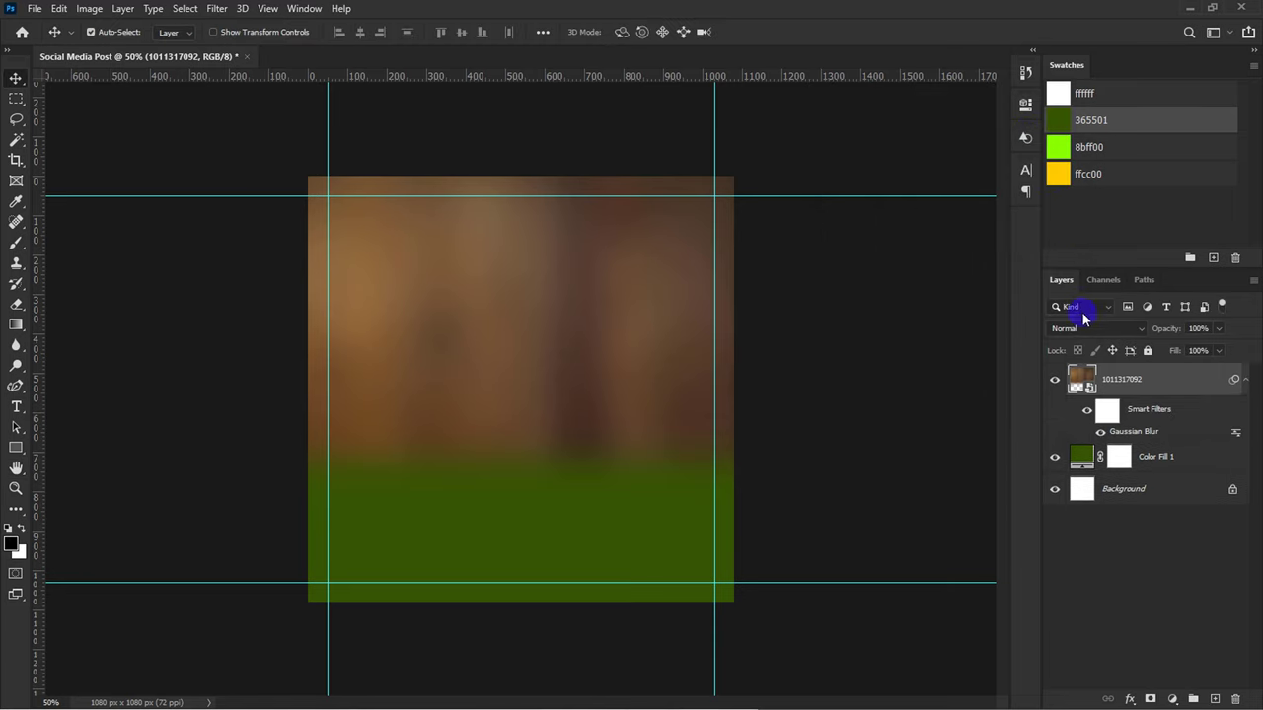
Step: Set Luminosity blending, shift hue by -7, and stamp visible layers into Layer 1
left_click(1085, 328)
left_click(1132, 688)
key("ctrl+u")
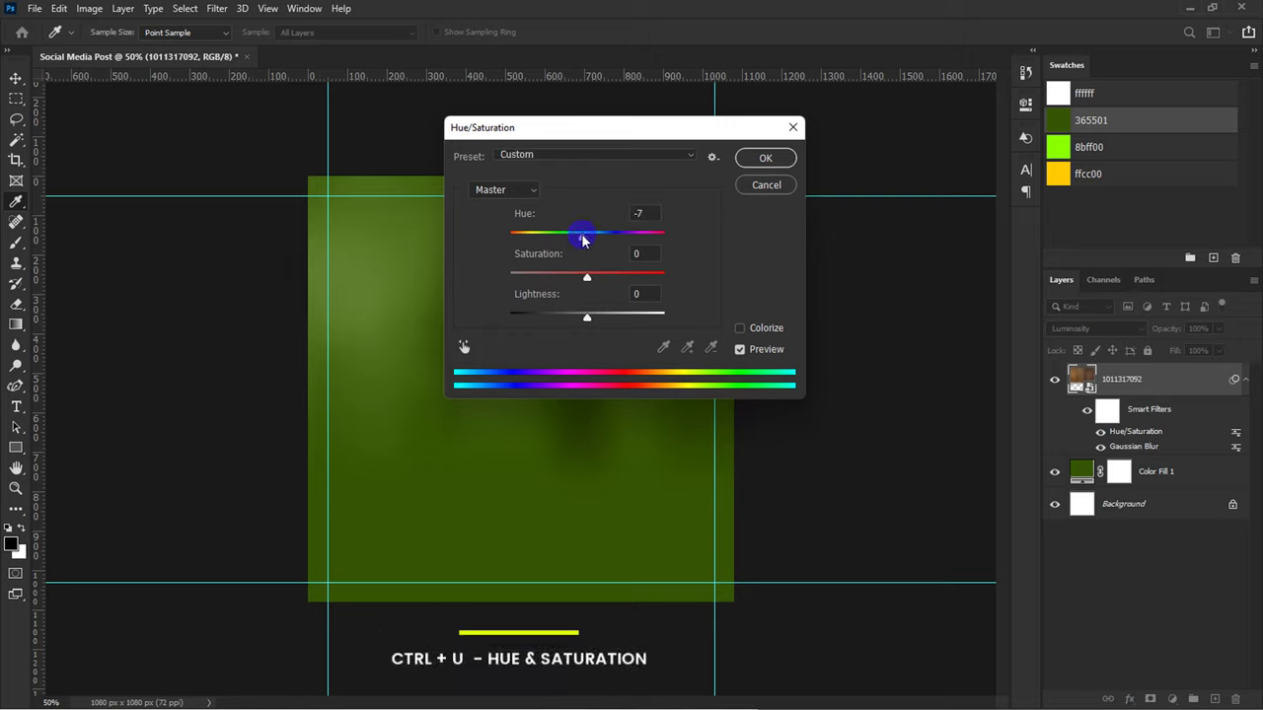
left_click(765, 158)
key("v")
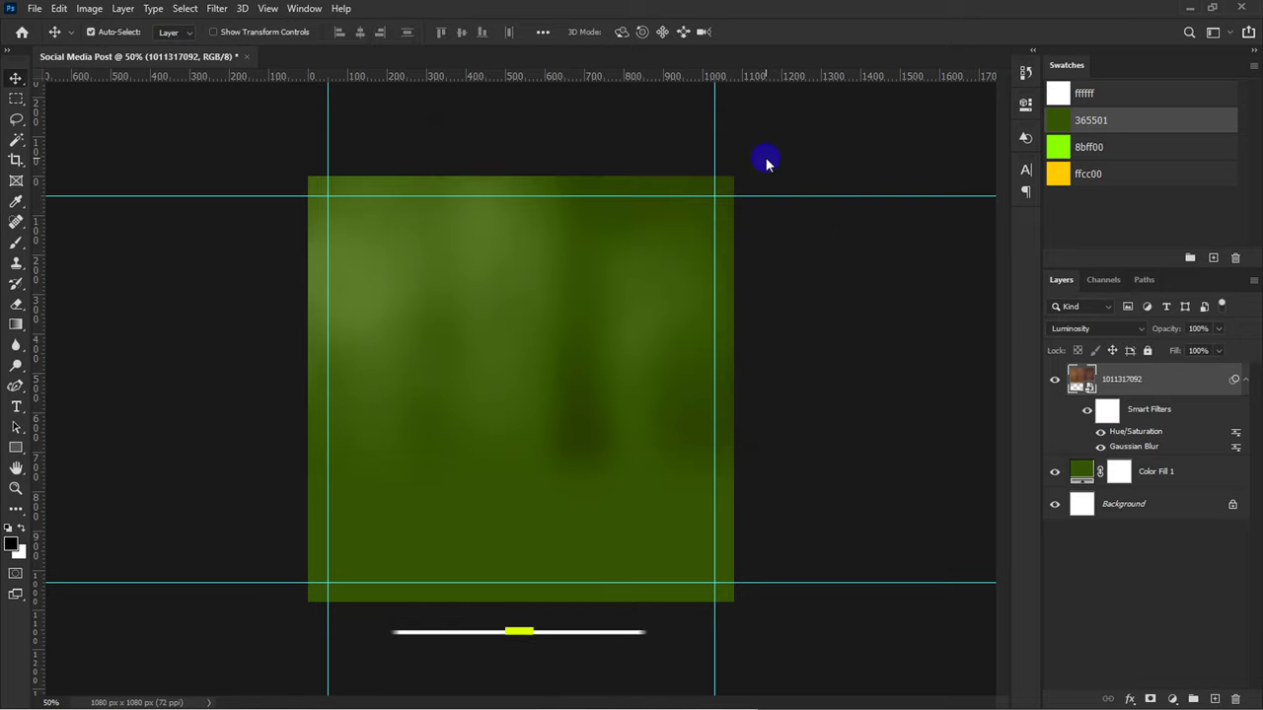
key("ctrl+shift+alt+e")
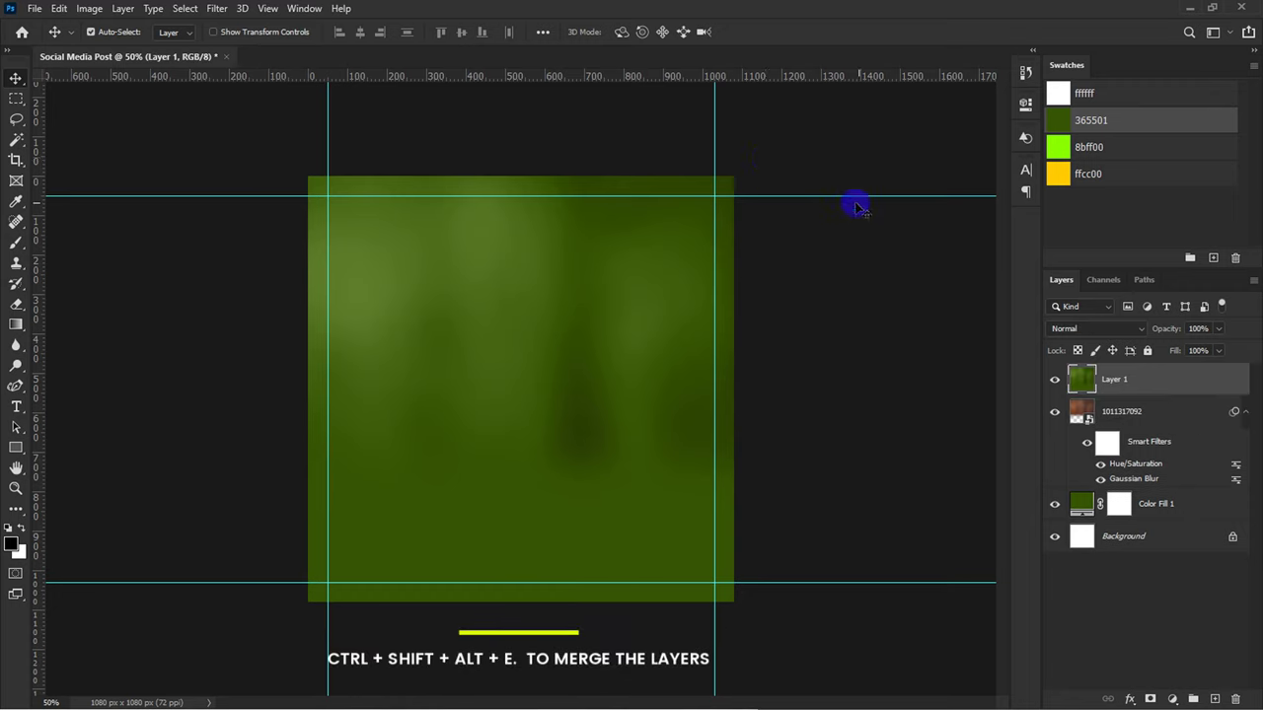
Step: Make Layer 1 a smart object and in Camera Raw set temperature +10, exposure -0.20, higher vibrance
right_click(1115, 375)
left_click(1006, 261)
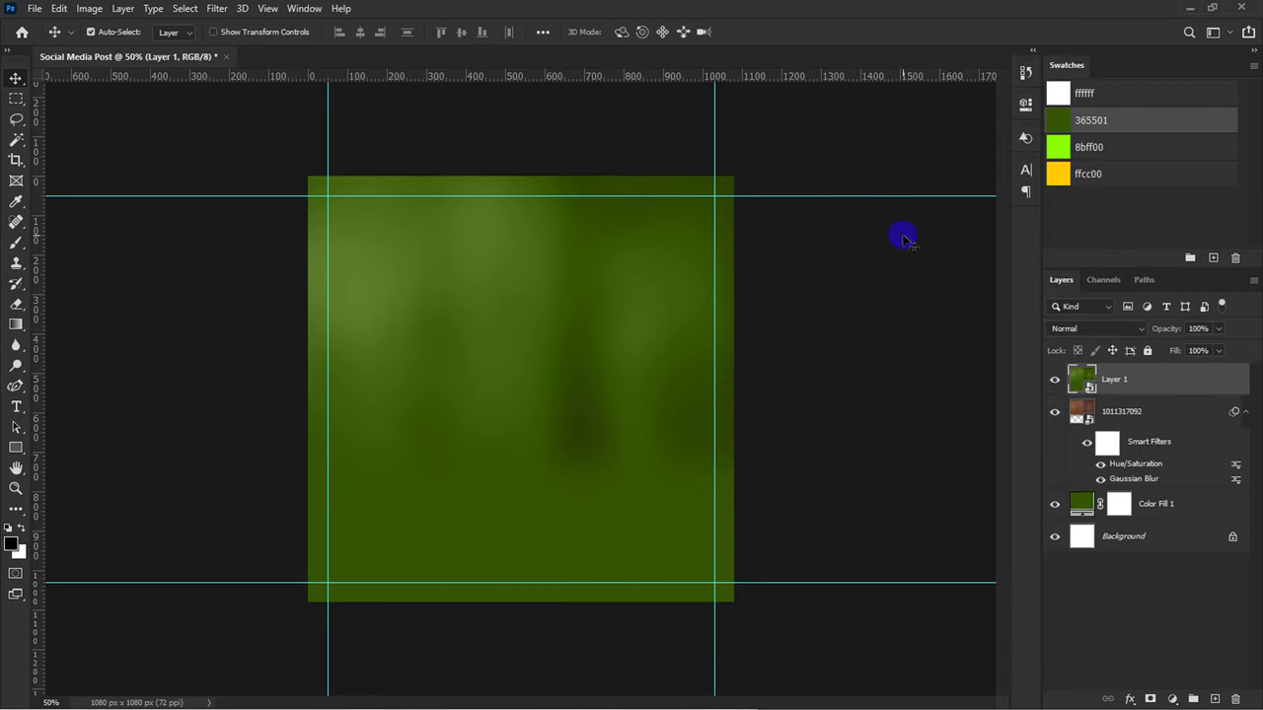
left_click(216, 8)
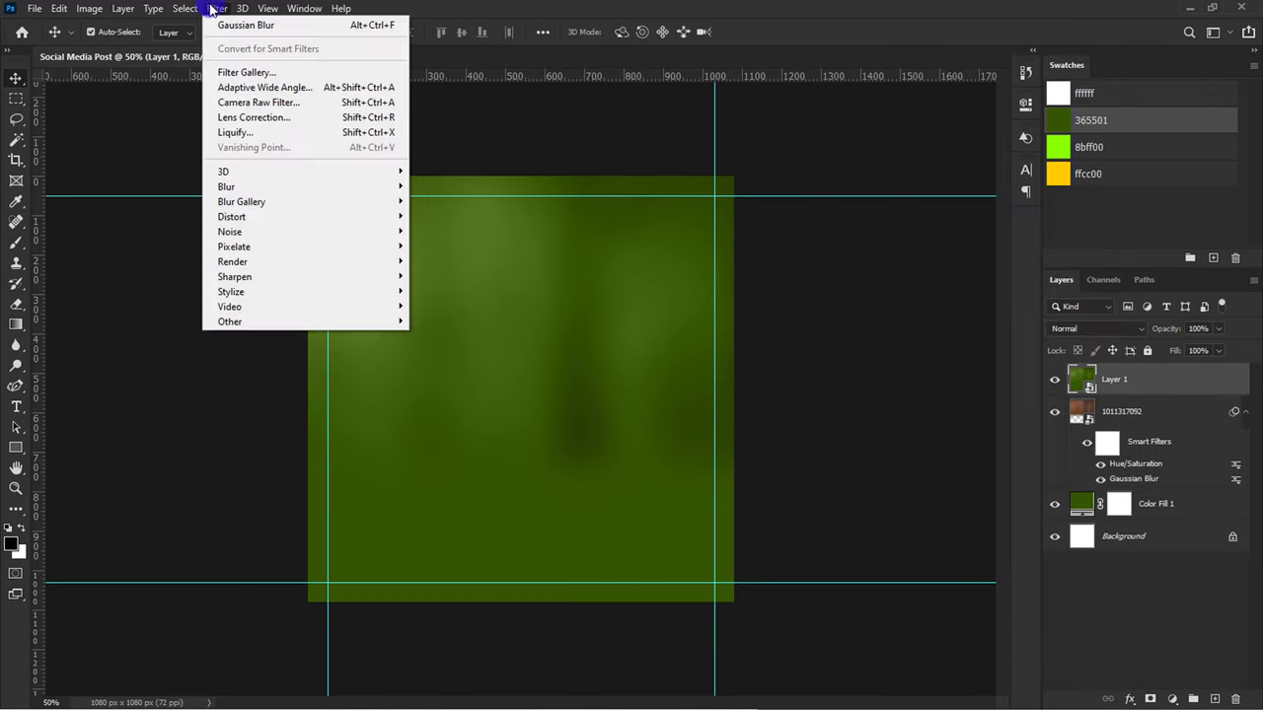
left_click(229, 104)
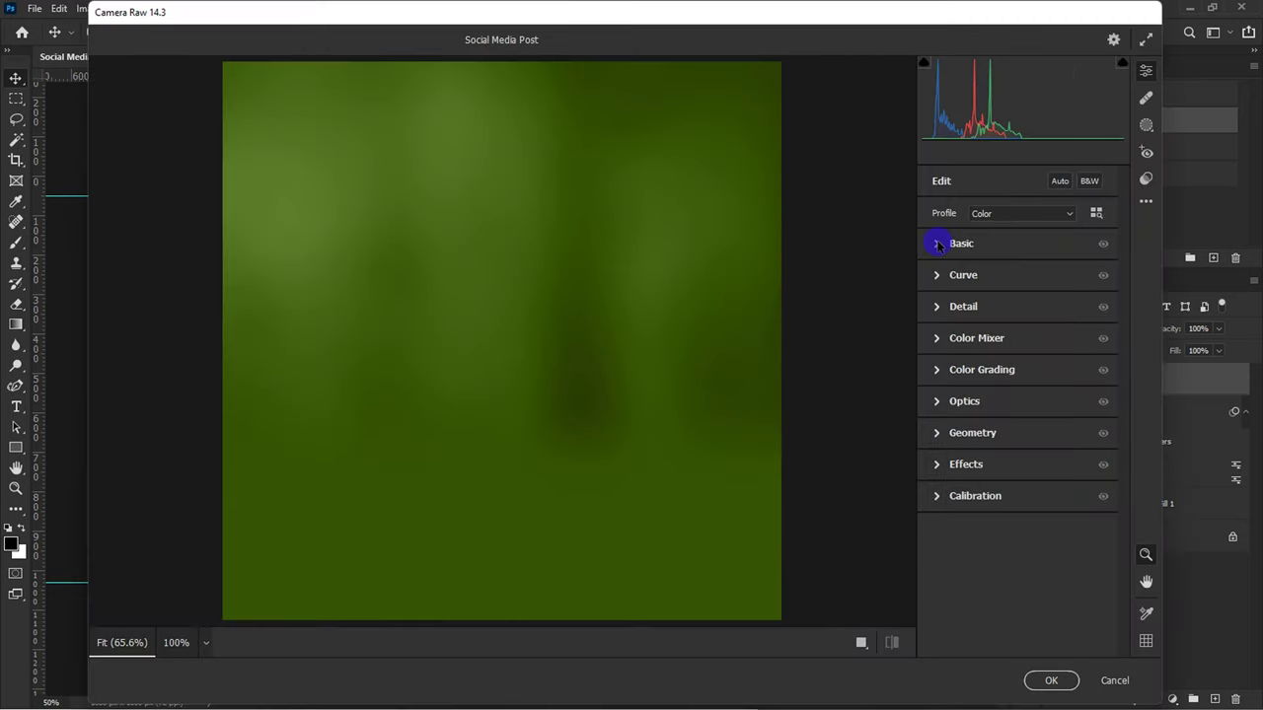
left_click(937, 244)
left_click_drag(1019, 310, 1028, 310)
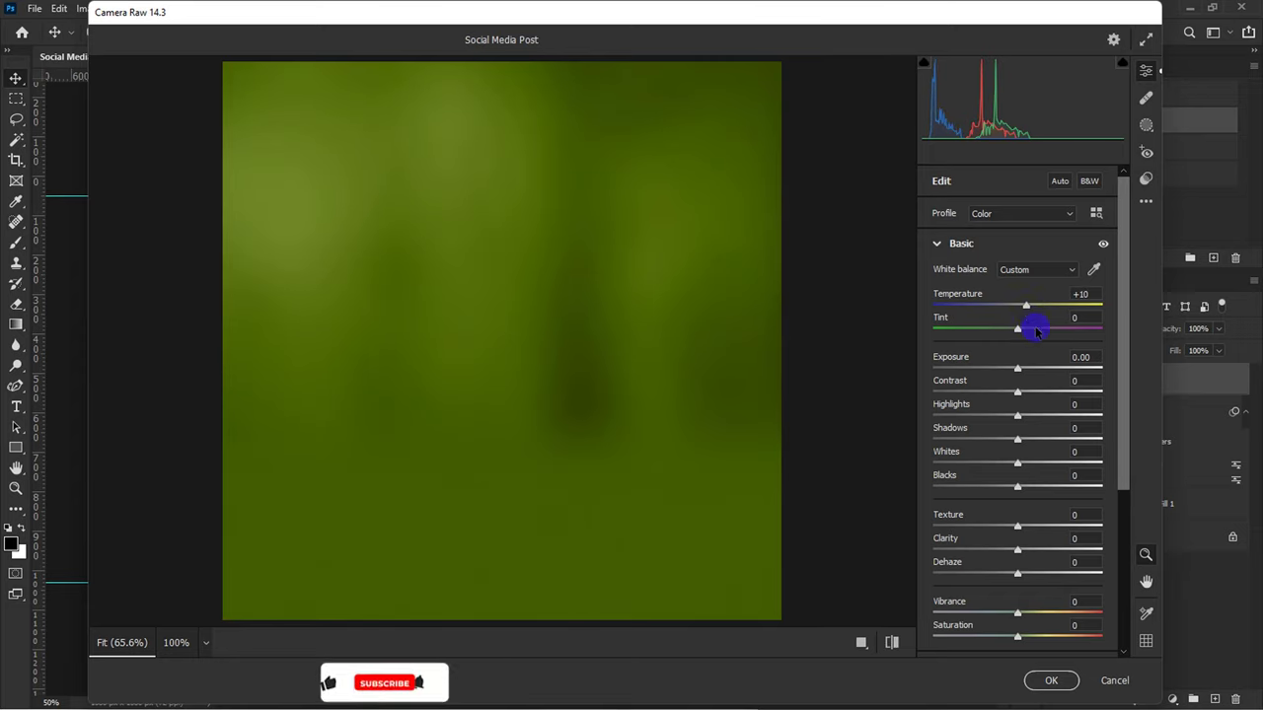
left_click_drag(1016, 368, 1010, 368)
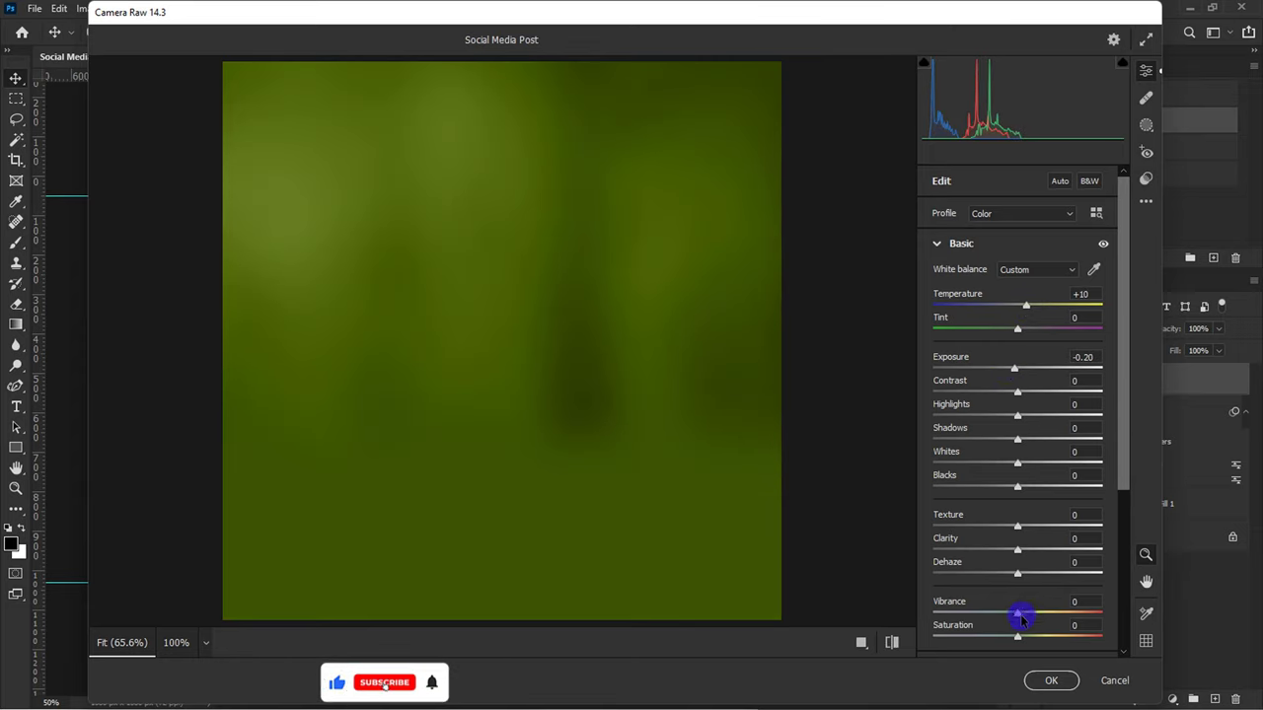
left_click_drag(1019, 614, 1041, 612)
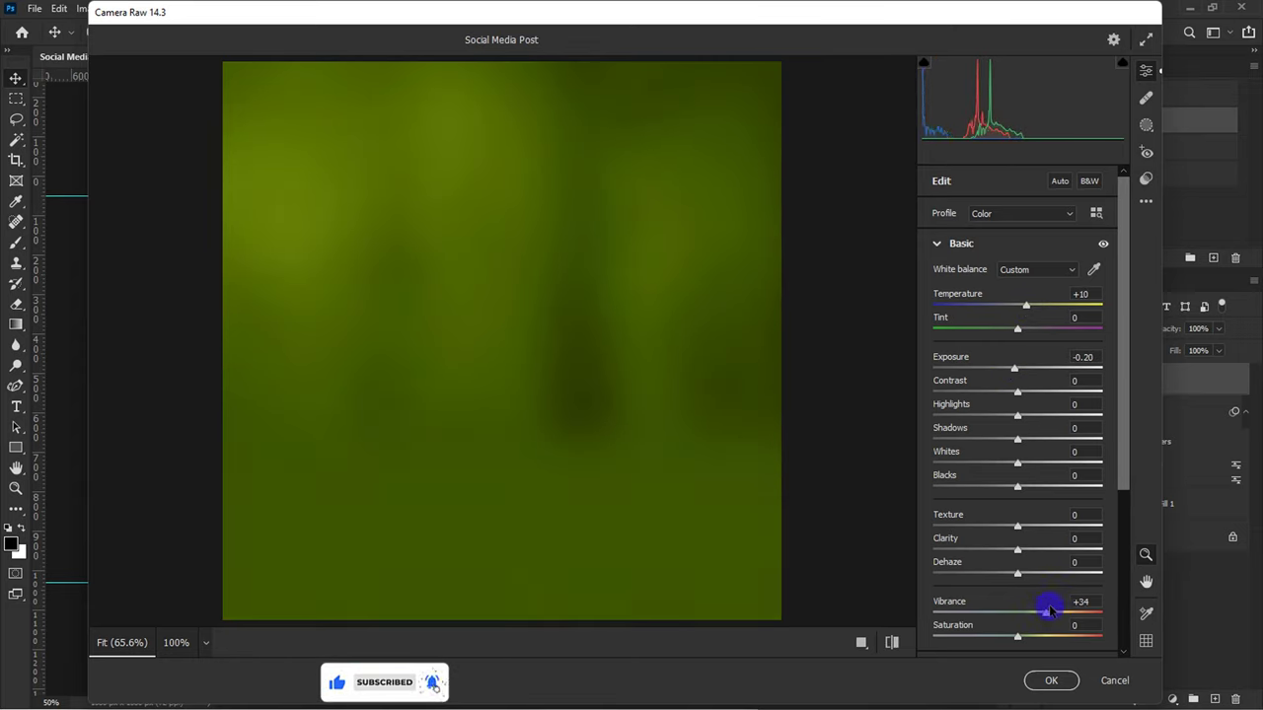
Step: Add a -14 vignette in Camera Raw's Effects and apply the filter
left_click(939, 246)
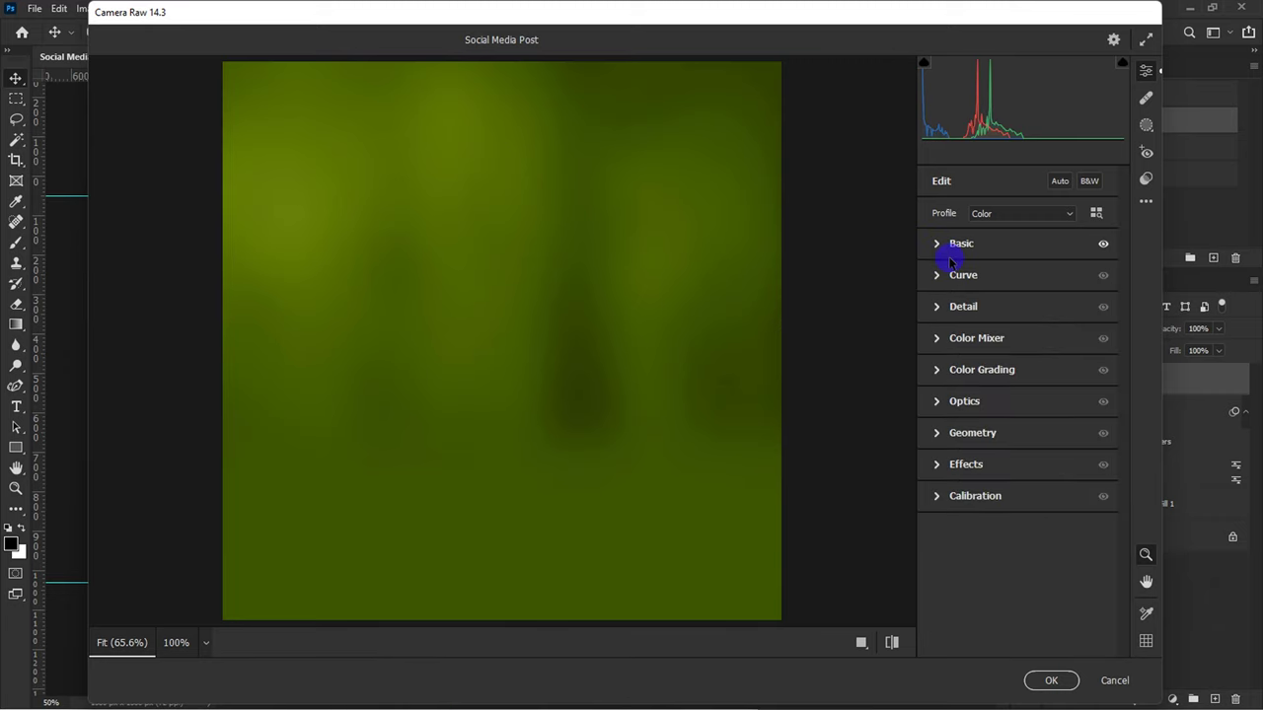
left_click(946, 309)
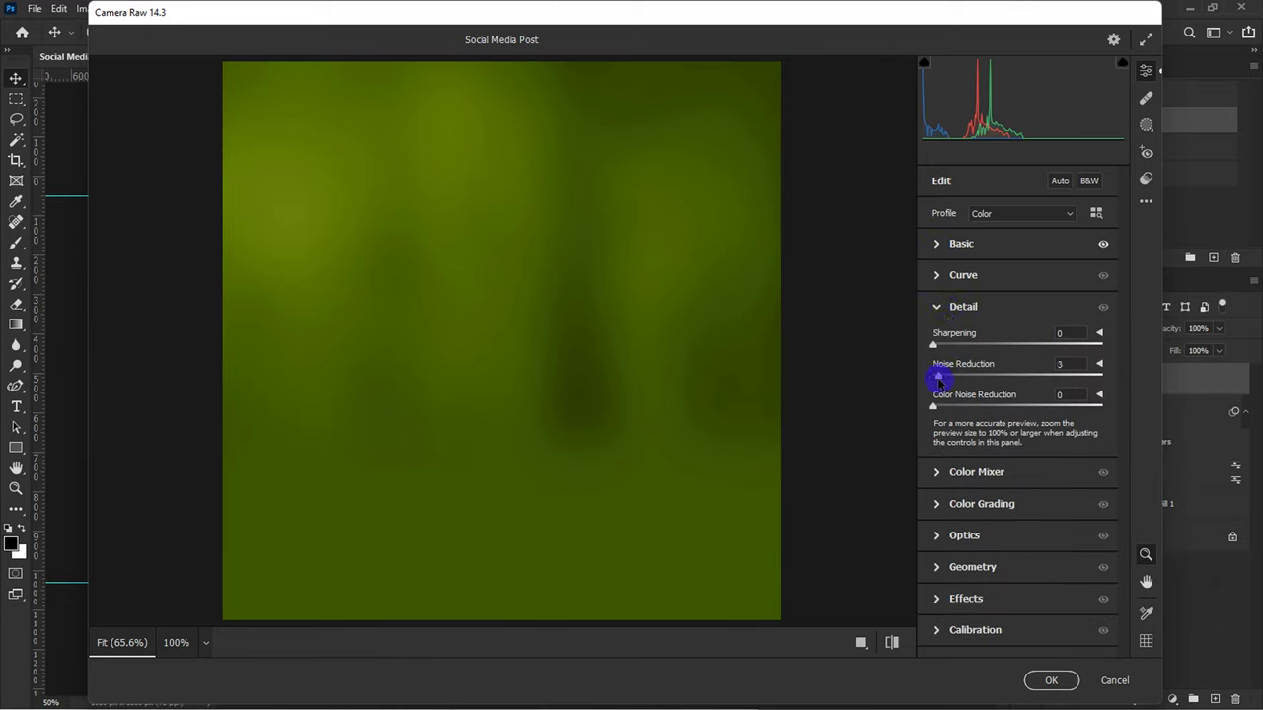
left_click(941, 309)
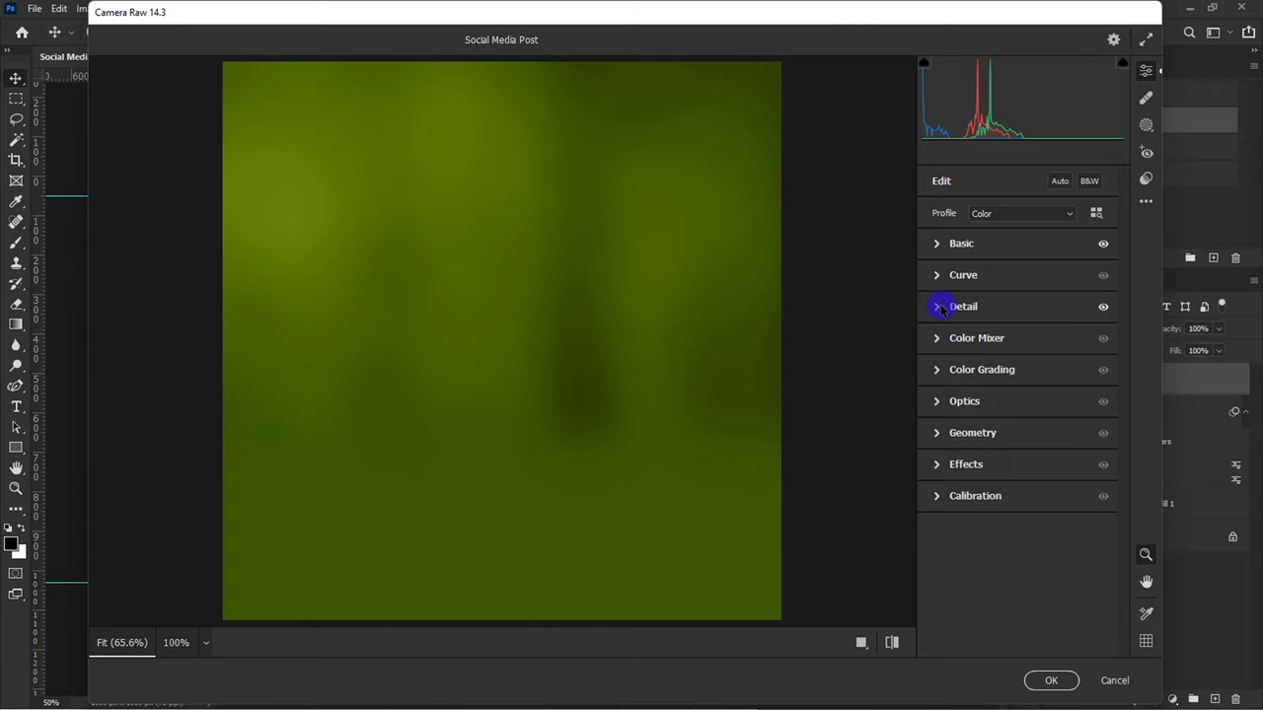
left_click(953, 466)
left_click_drag(1014, 536, 1005, 535)
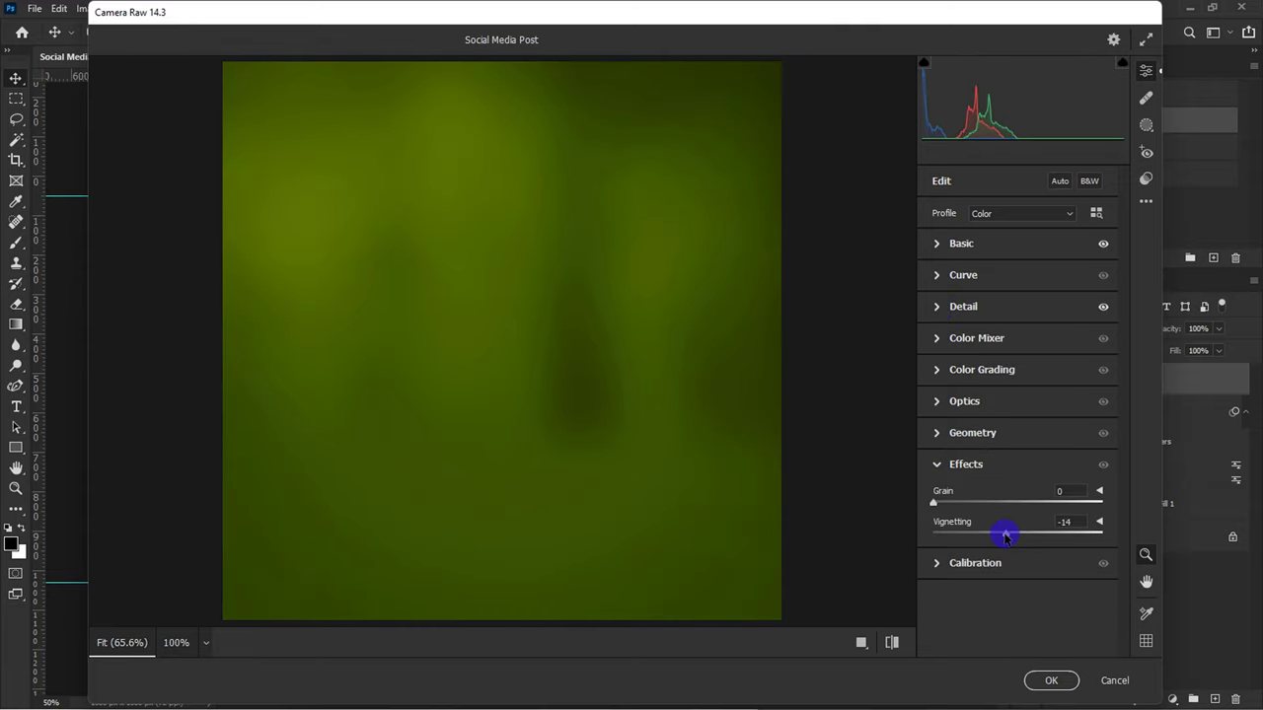
left_click(1042, 680)
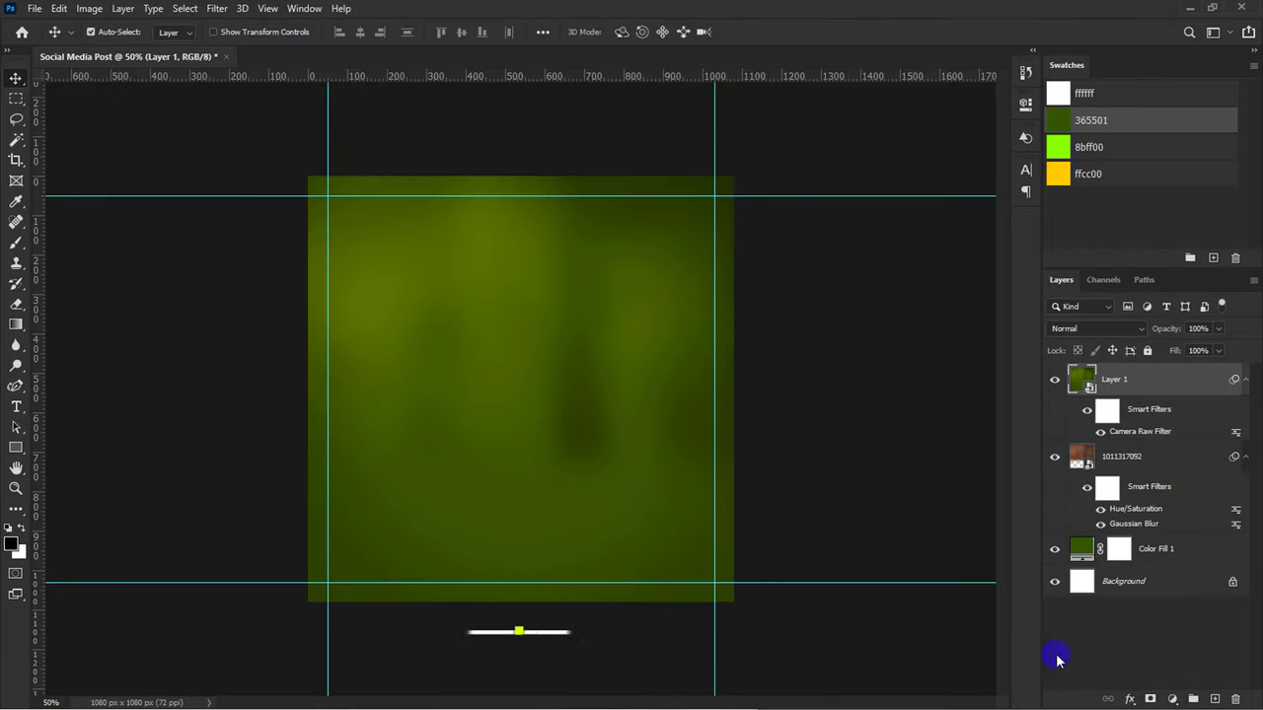
Step: Group the background layers as 'Background Elements' and add a new empty group above it
left_click(1149, 555, "shift")
key("ctrl+g")
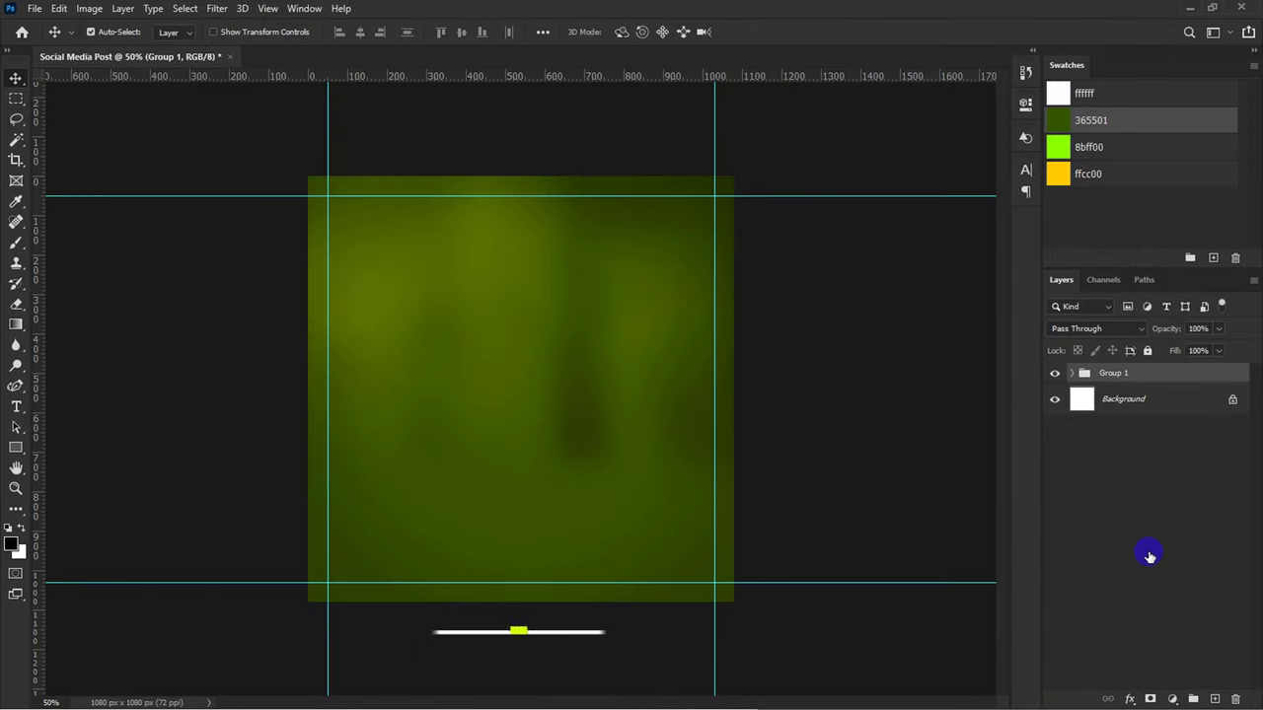
double_click(1114, 372)
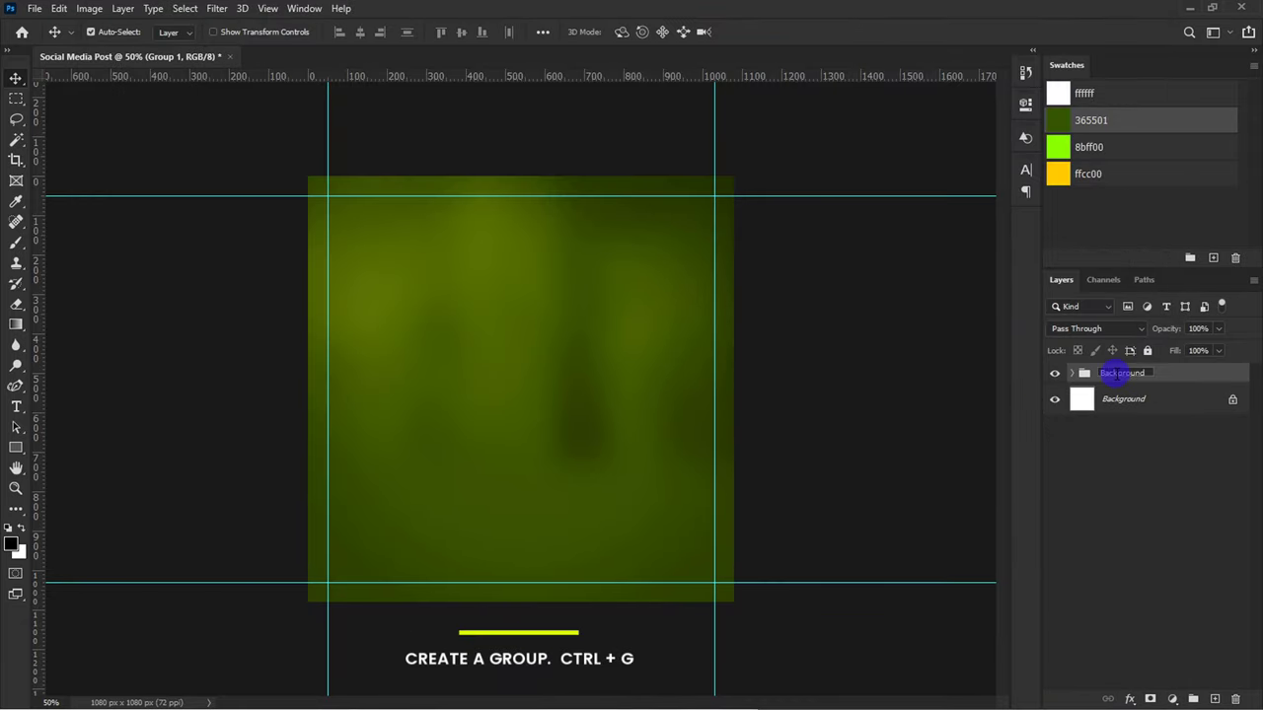
type("Elements")
left_click(1194, 580)
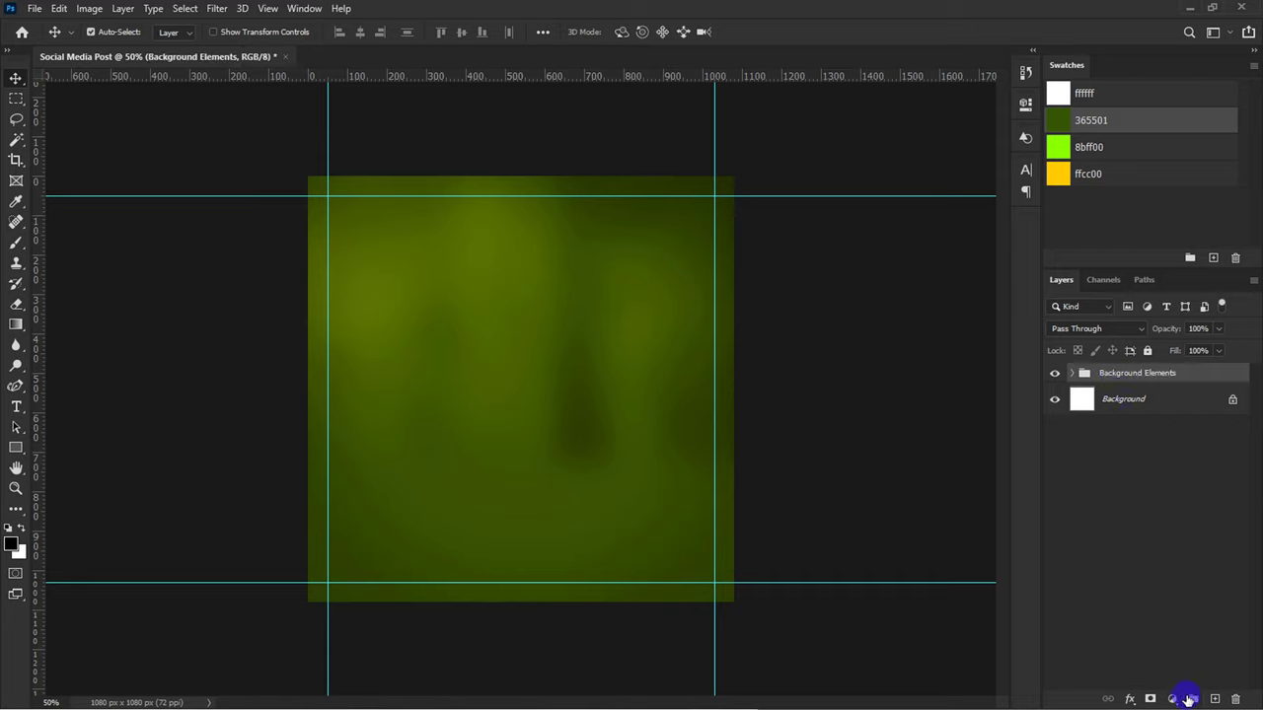
left_click(1188, 699)
type("Image PNG")
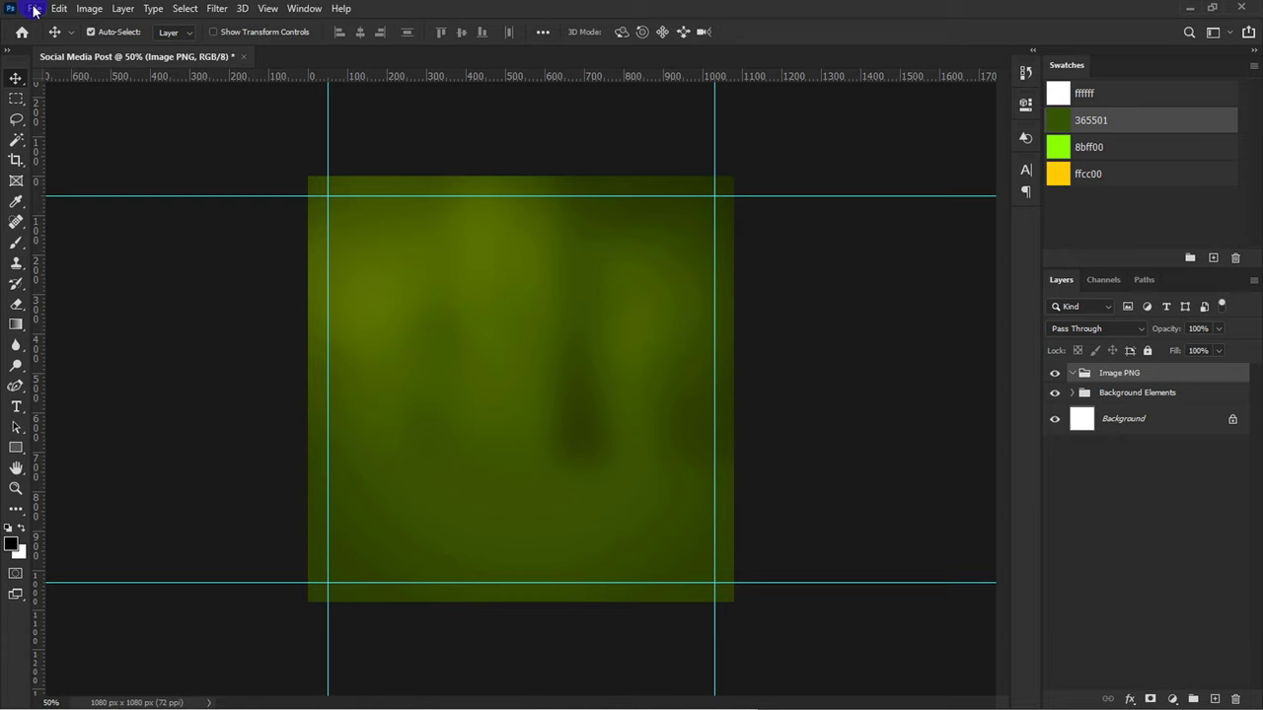
Step: Place the pizza image, flipped horizontally and rotated -20°
left_click(34, 9)
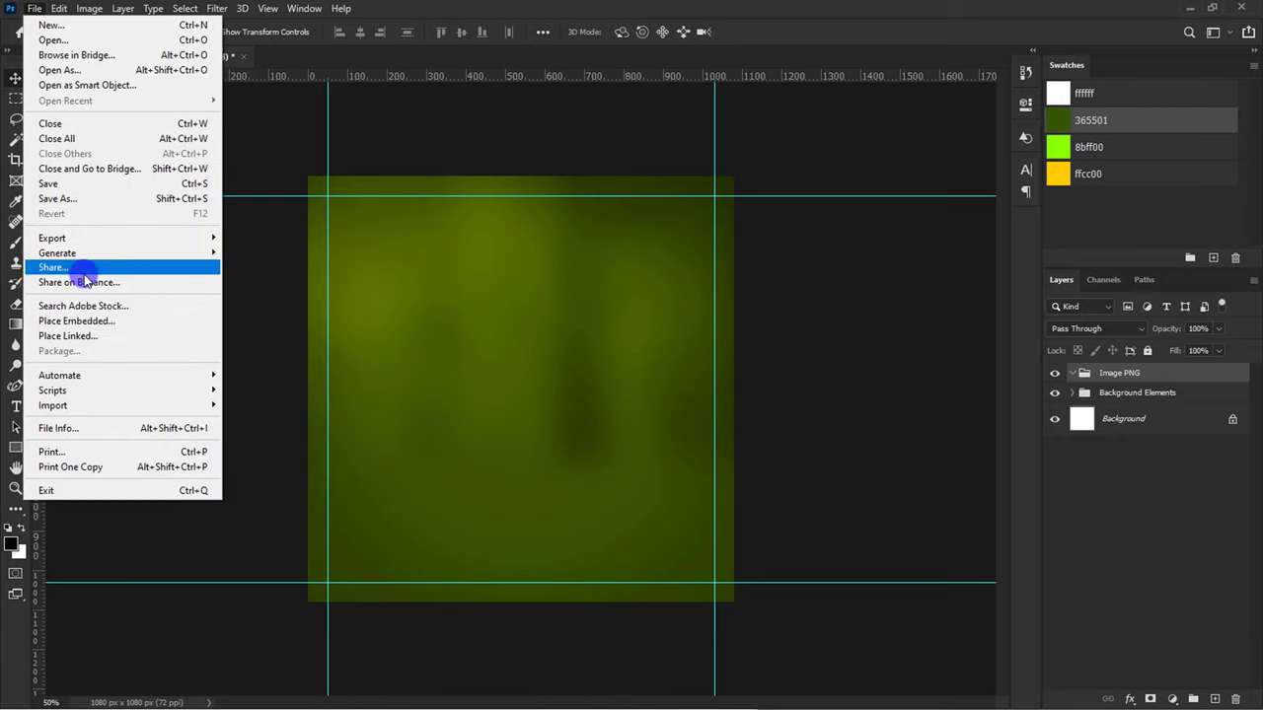
left_click(90, 319)
left_click(193, 251)
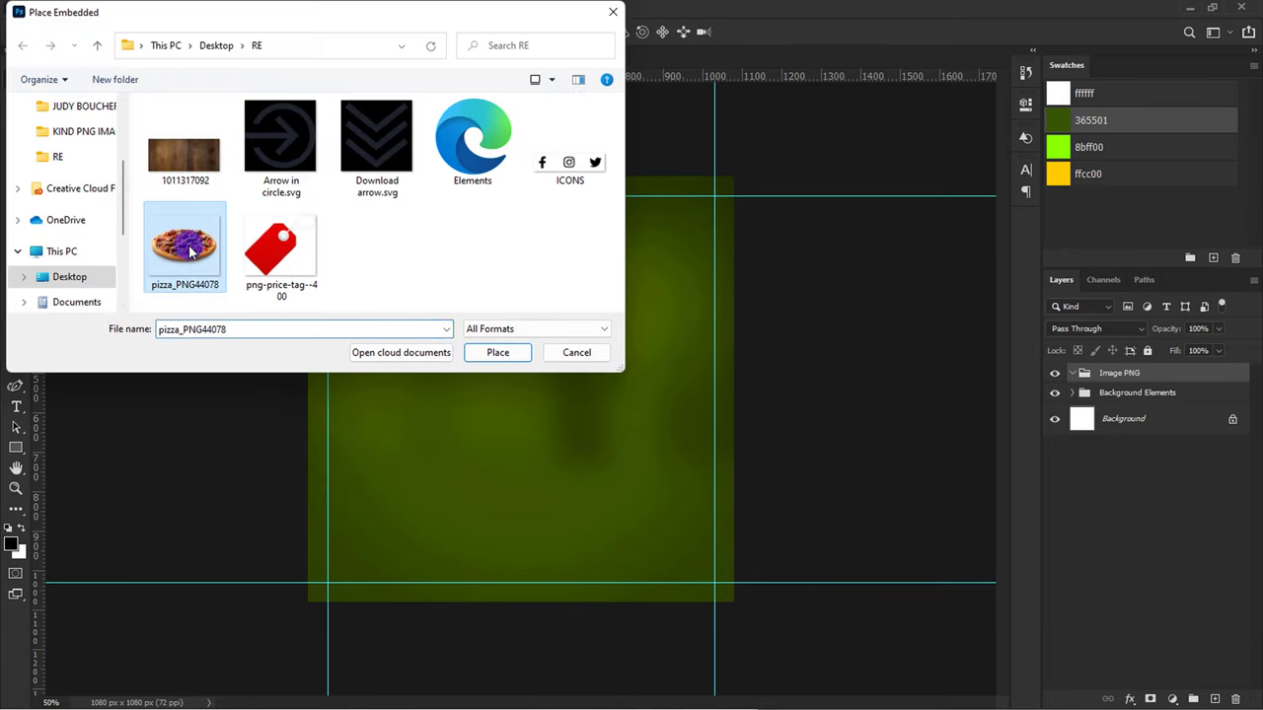
left_click(489, 353)
right_click(490, 359)
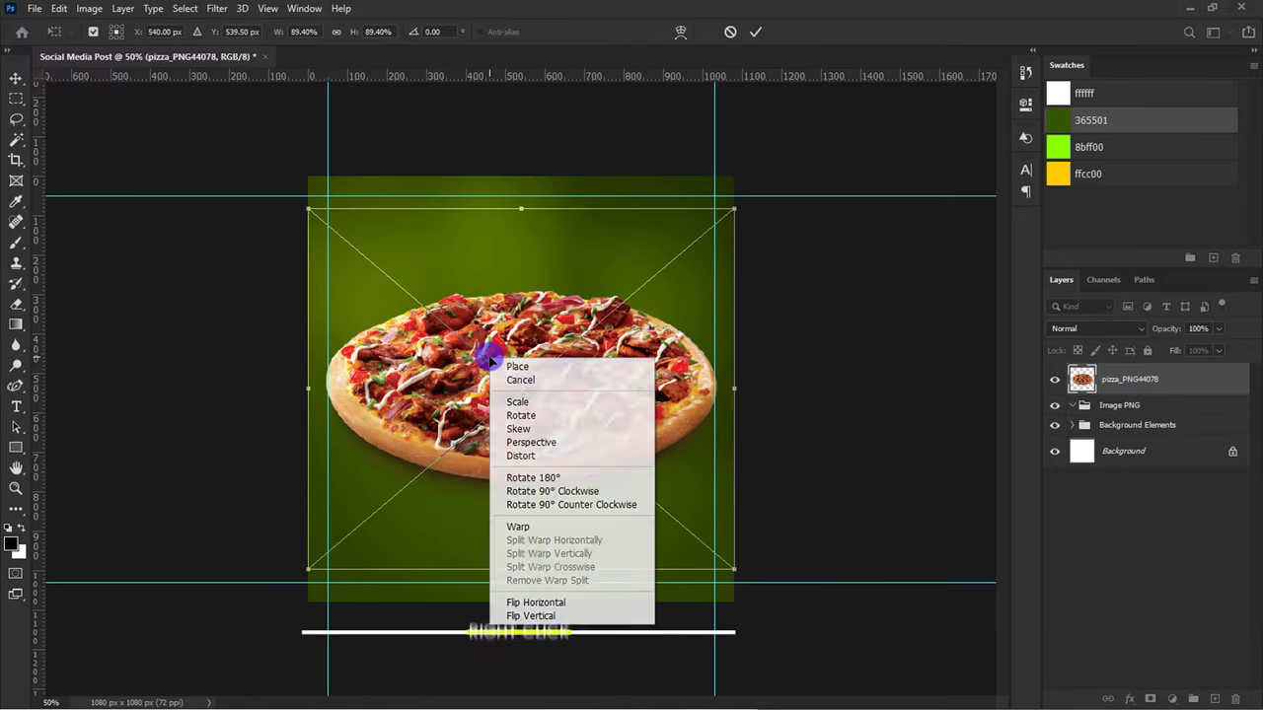
left_click(547, 601)
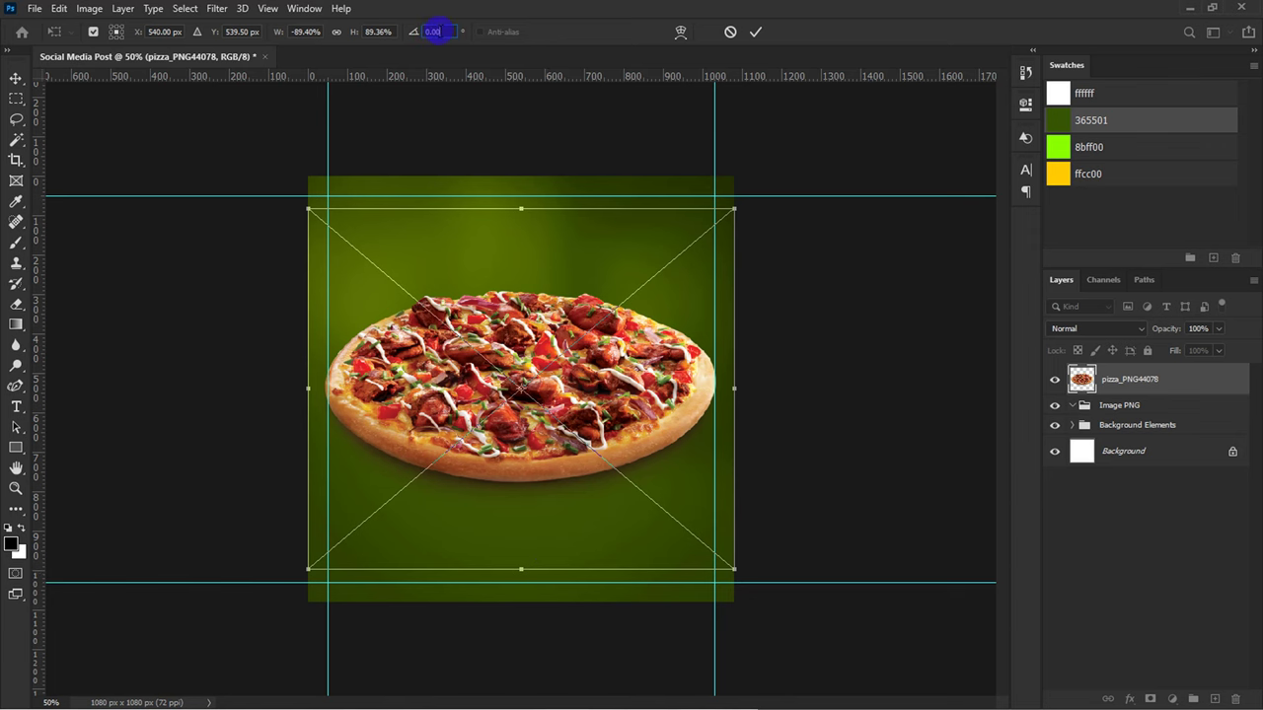
type("-20")
key("Return")
key("Return")
Step: Magic Wand-select the pizza's background and hide it with a layer mask
left_click(16, 140)
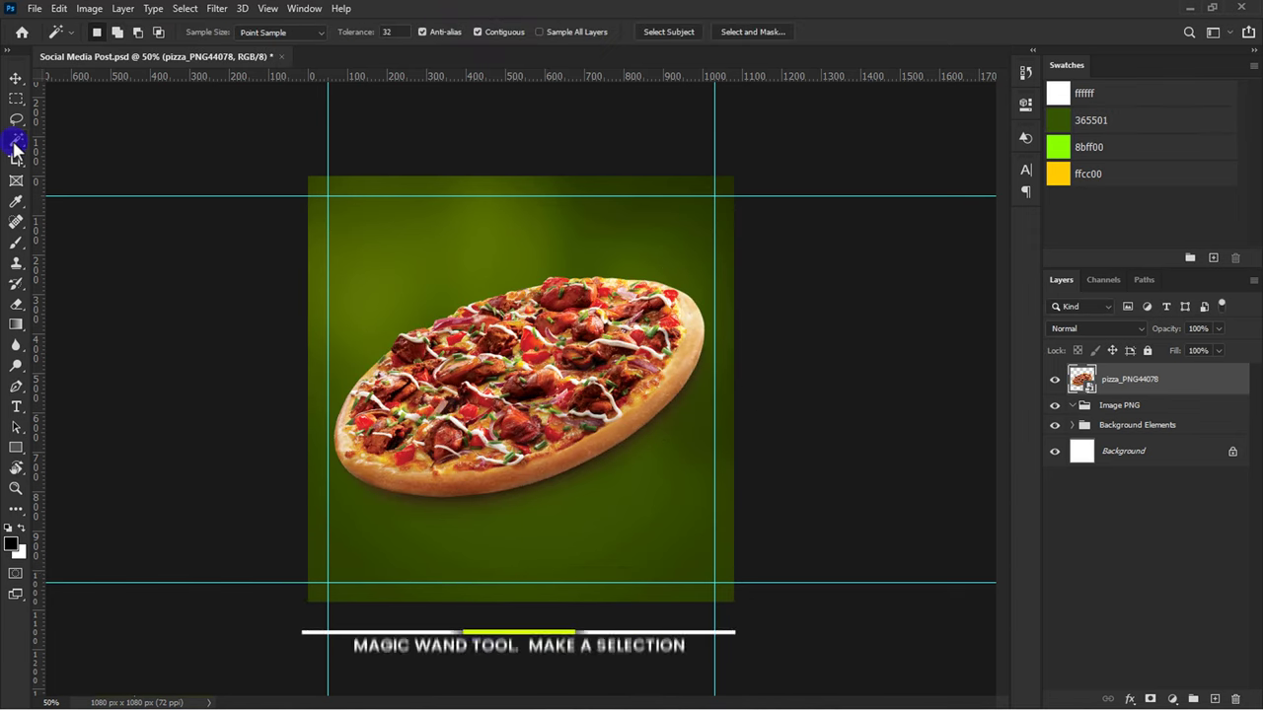
key("ctrl+plus")
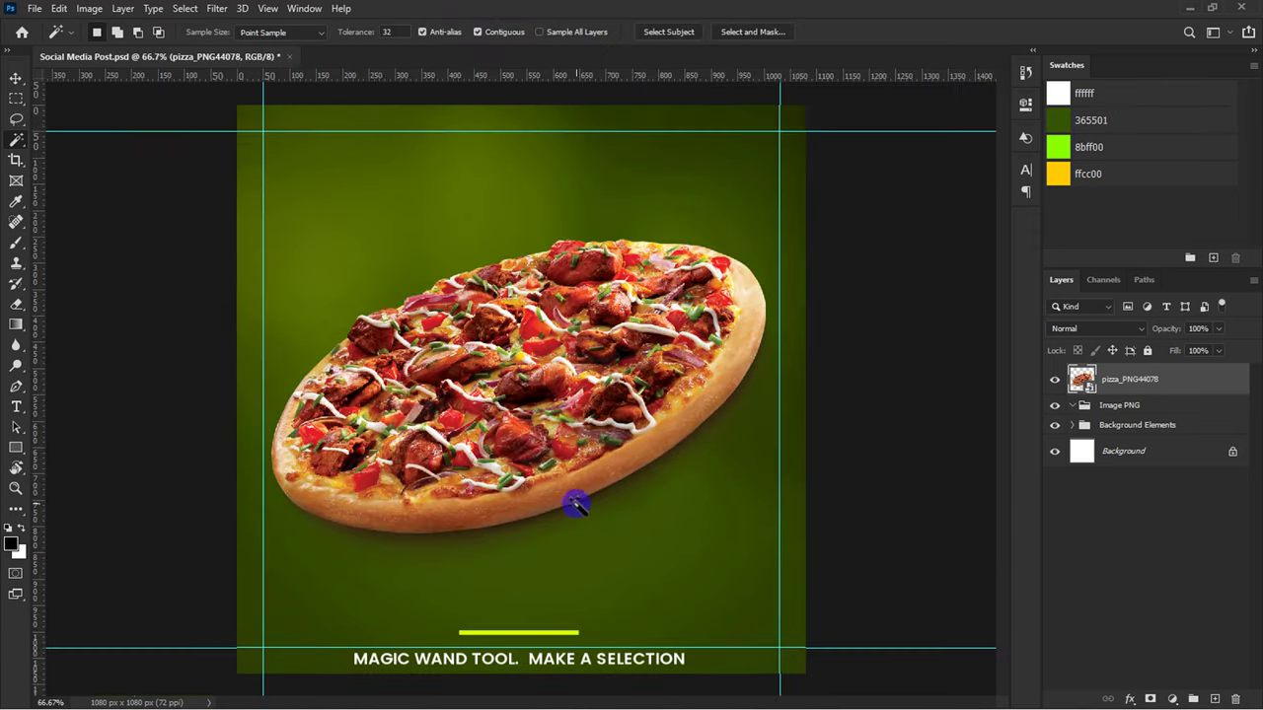
left_click(576, 507)
left_click(1149, 698, "alt")
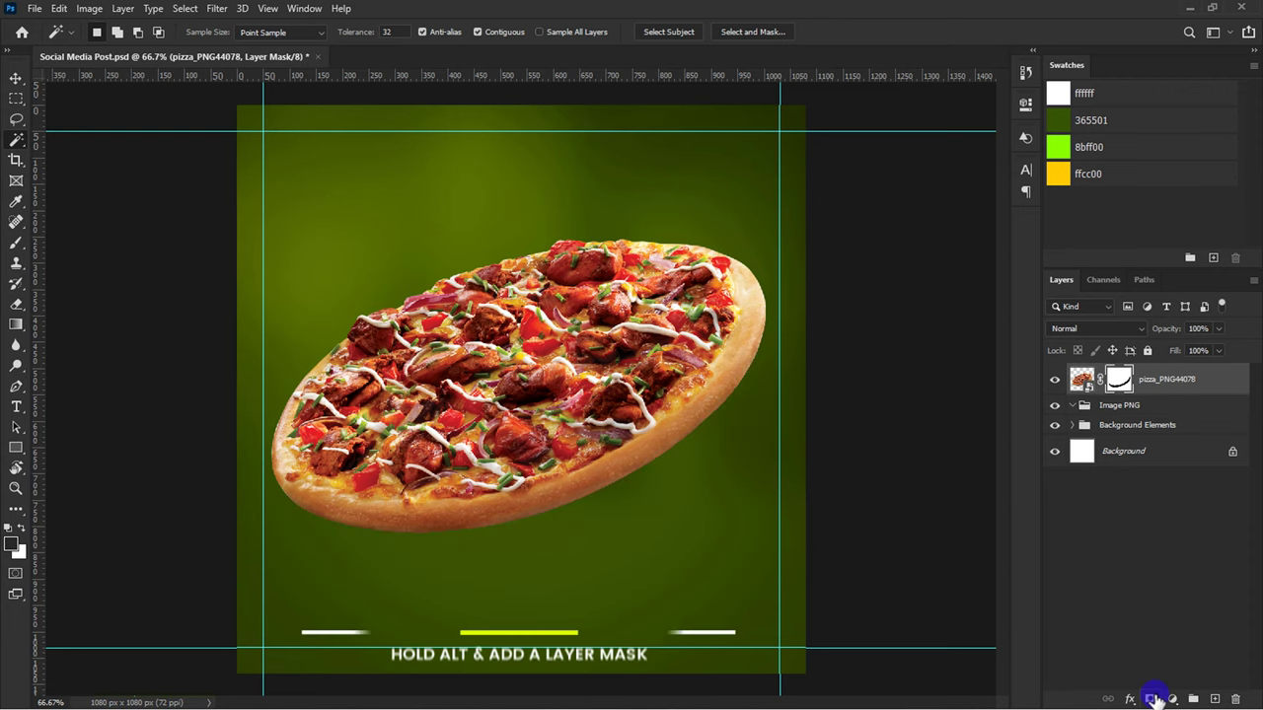
Step: Add Layer 2 below the pizza and move both layers into the Image PNG group
key("v")
left_click(1214, 698)
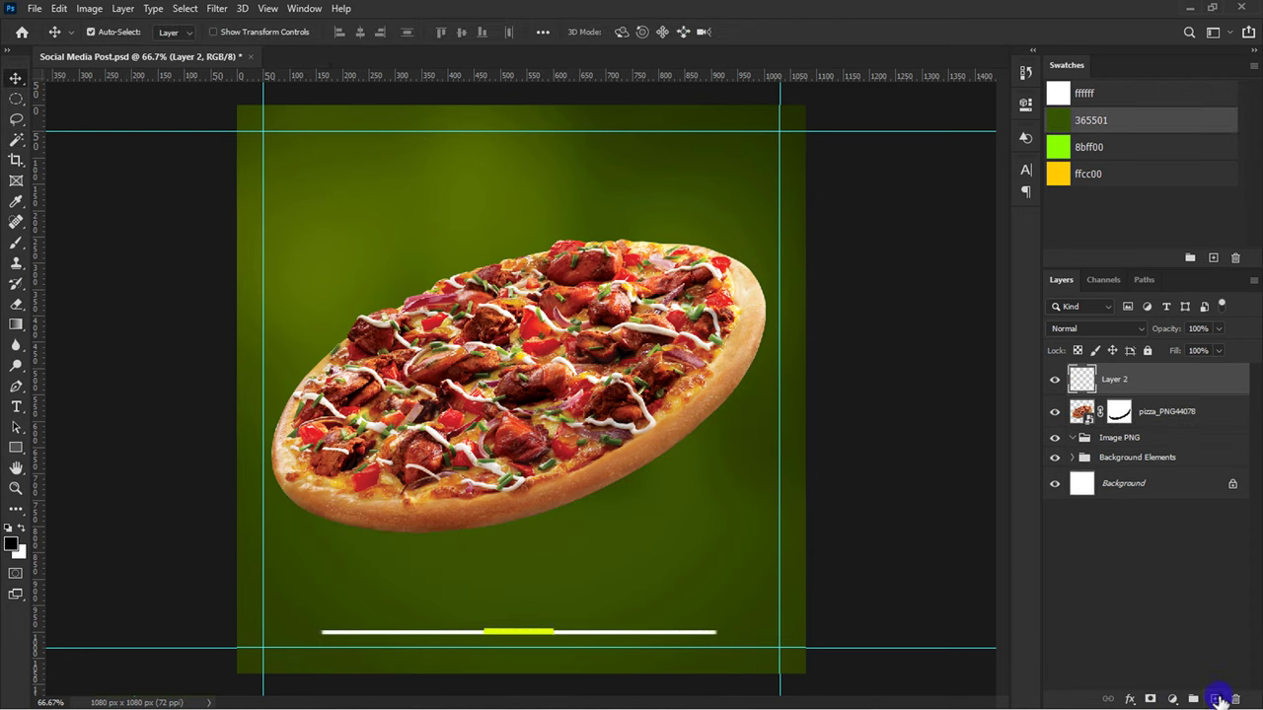
mouse_move(1176, 383)
left_mouse_down()
mouse_move(1174, 414)
mouse_move(1149, 444)
left_mouse_up()
left_click(1170, 392, "shift")
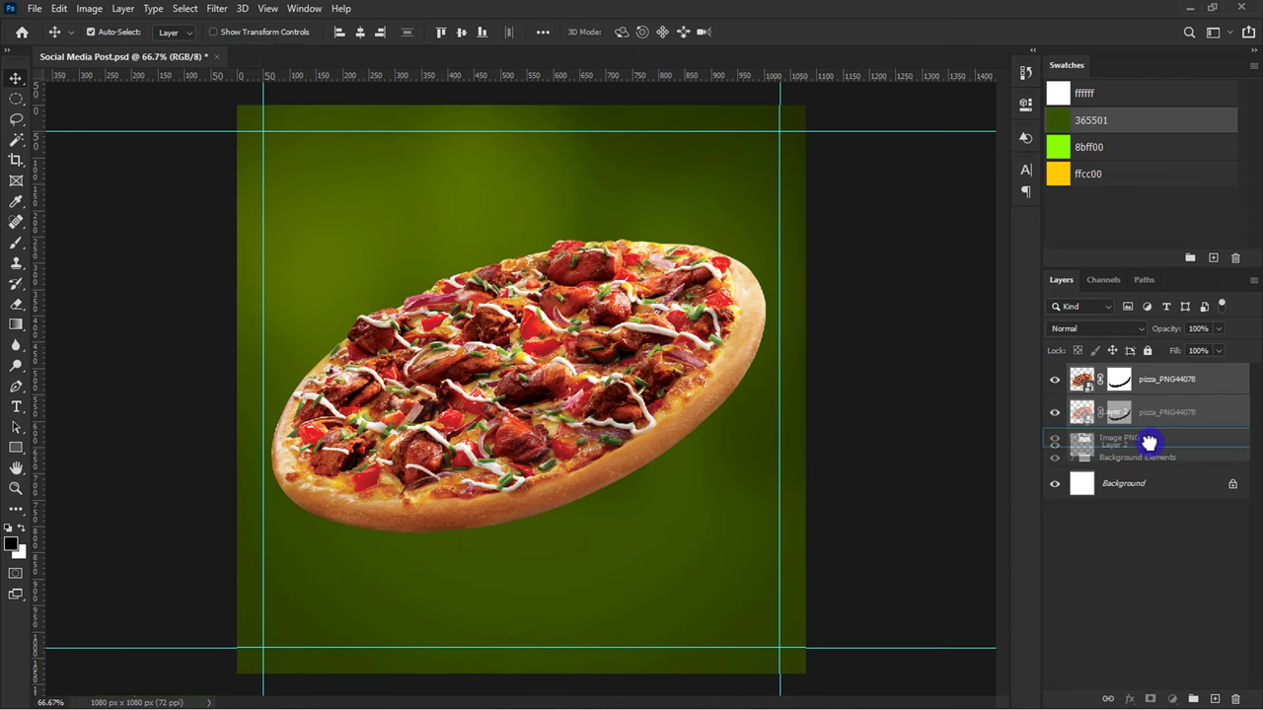
left_click(1149, 441)
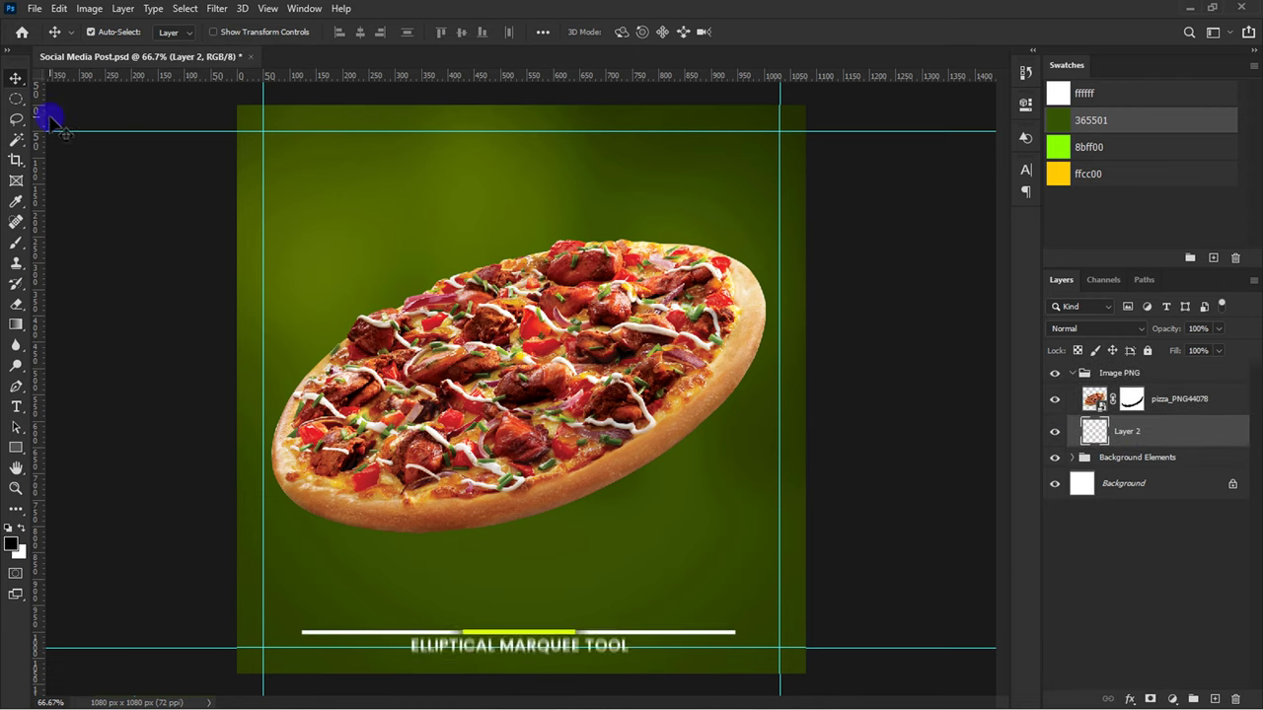
Step: Fill a flat ellipse below the pizza with a #101a00 fading gradient as its shadow
left_click(18, 100)
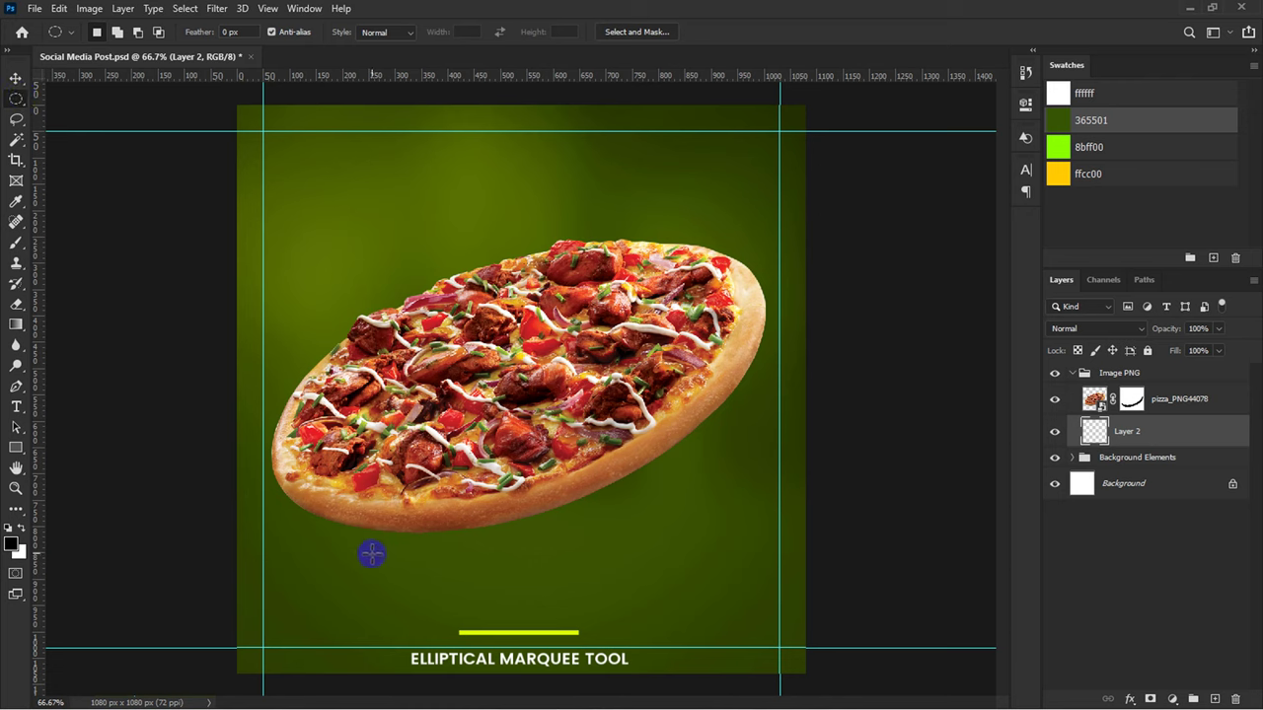
left_click_drag(369, 552, 718, 594)
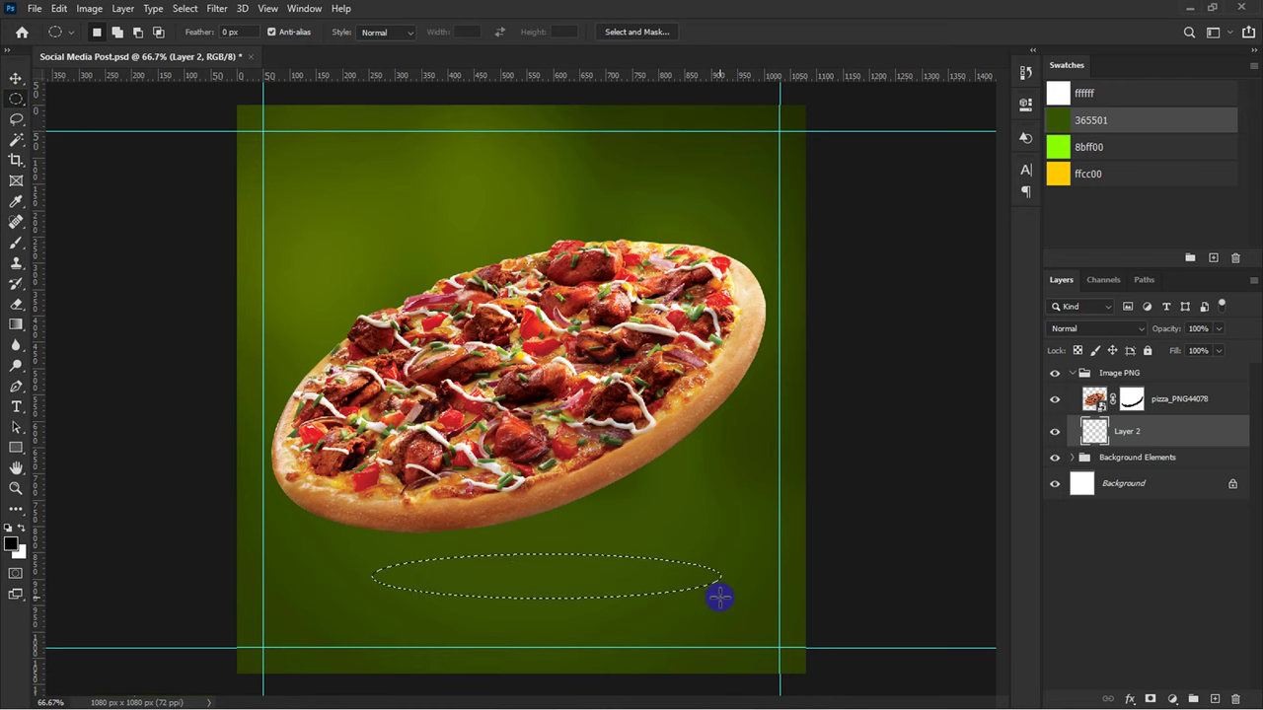
left_click(12, 543)
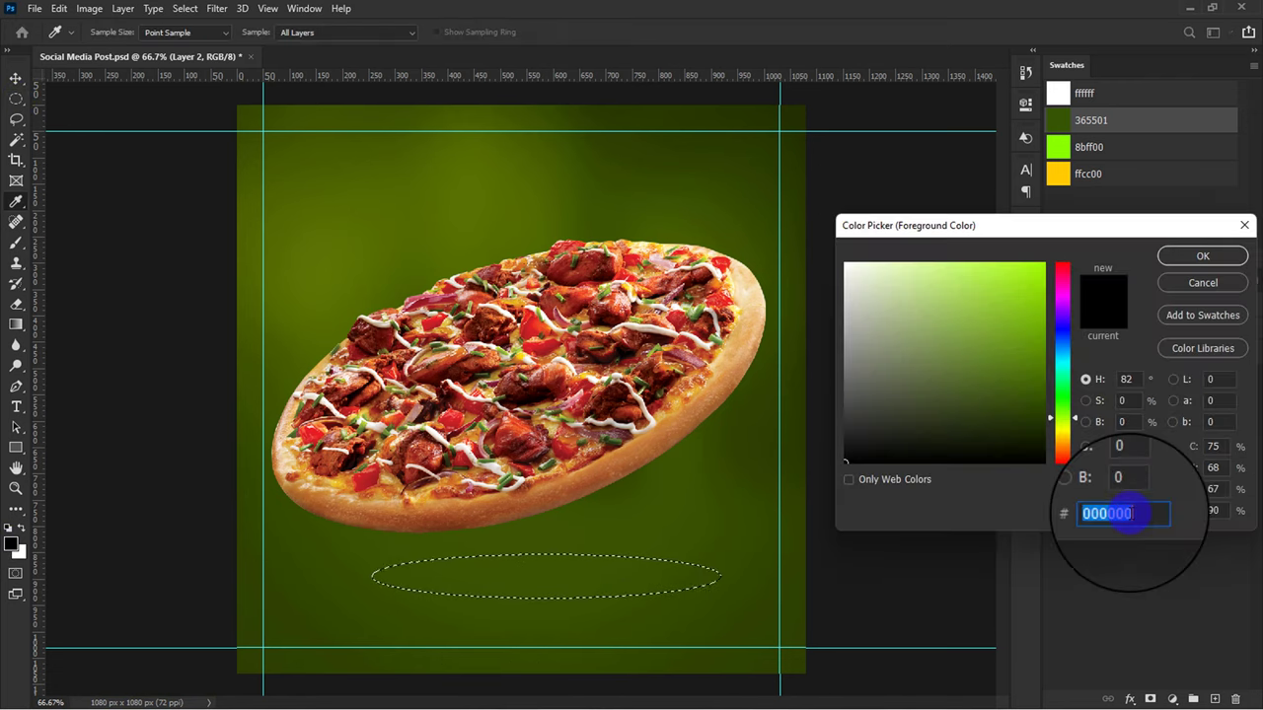
type("101a00")
left_click(1182, 261)
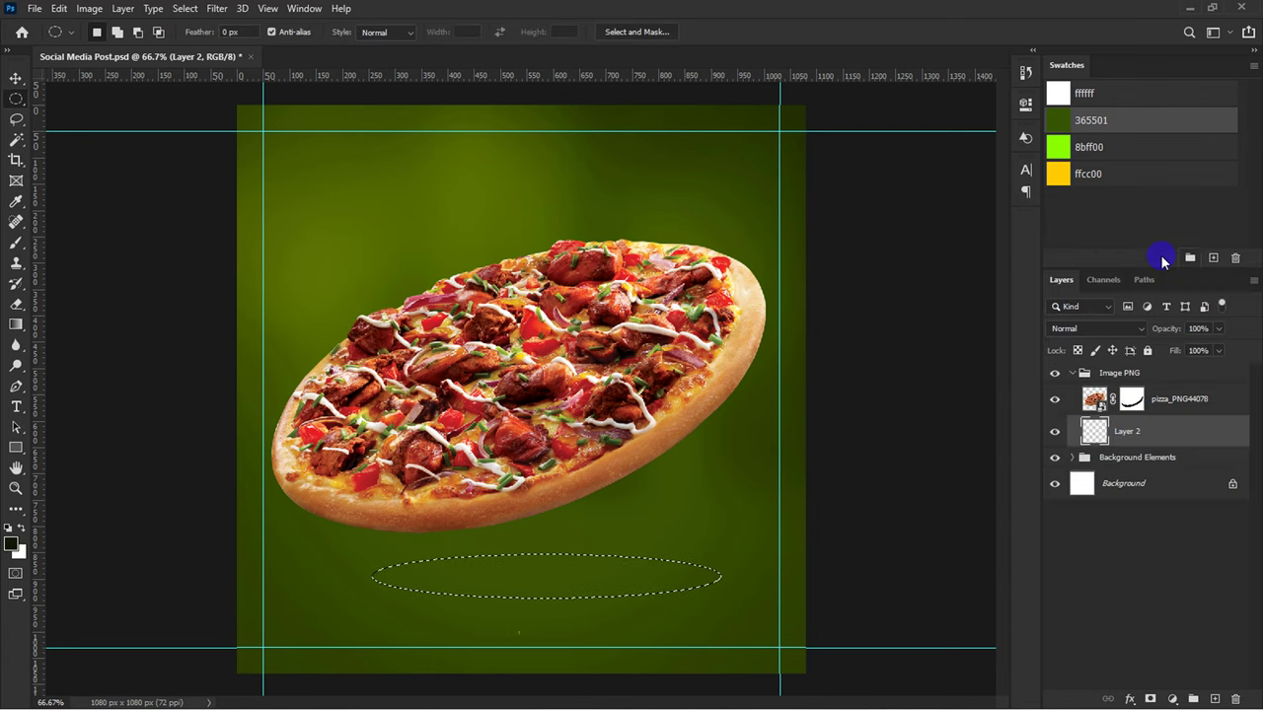
left_click(16, 324)
mouse_move(375, 576)
left_mouse_down()
mouse_move(593, 576)
mouse_move(688, 529)
left_mouse_up()
Step: Move the shadow ellipse up under the pizza, tilt it about -6° and enlarge it to about 185%
key("ctrl+d")
key("v")
key("ctrl+t")
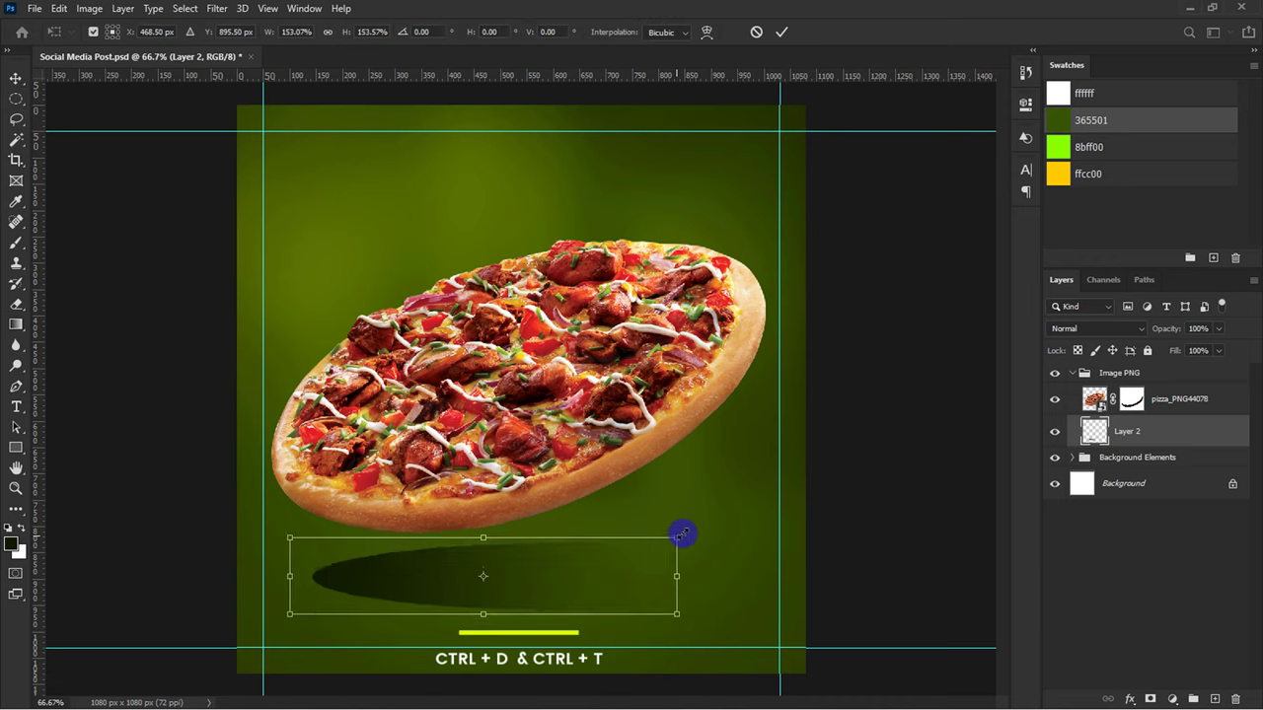
left_click_drag(567, 549, 572, 516)
left_click_drag(742, 470, 733, 437)
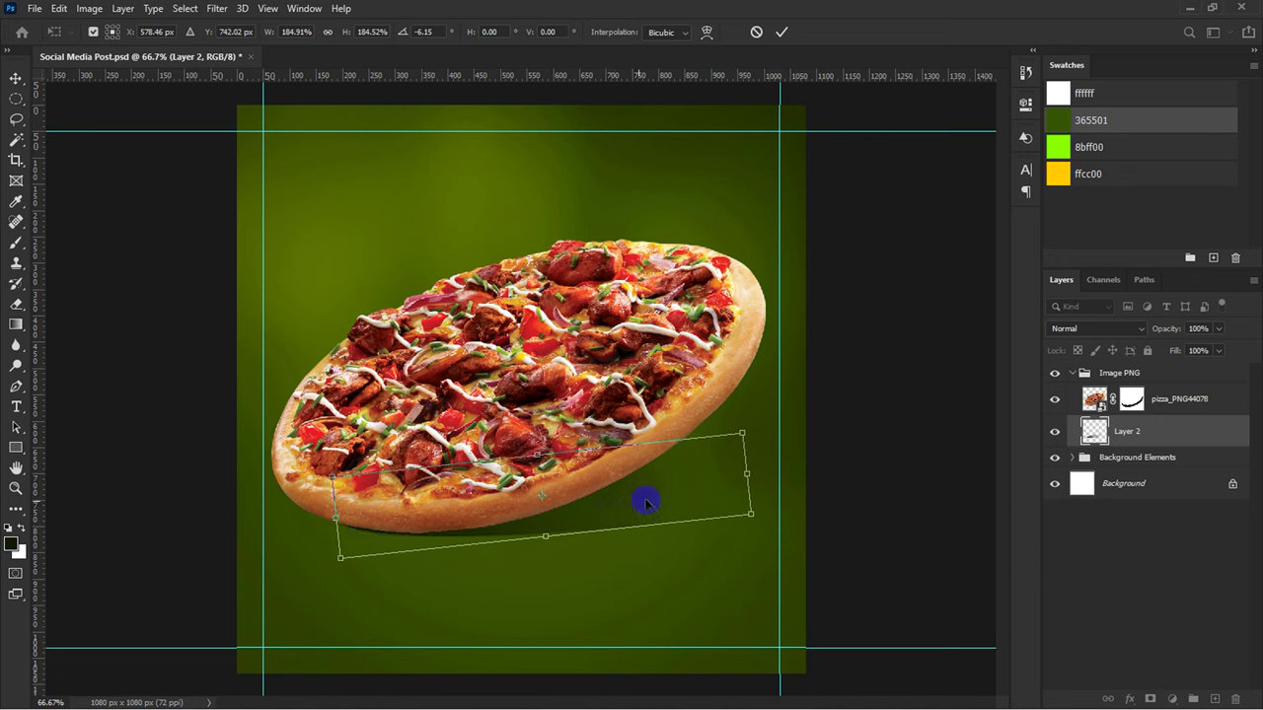
left_click_drag(733, 437, 799, 418)
key("Return")
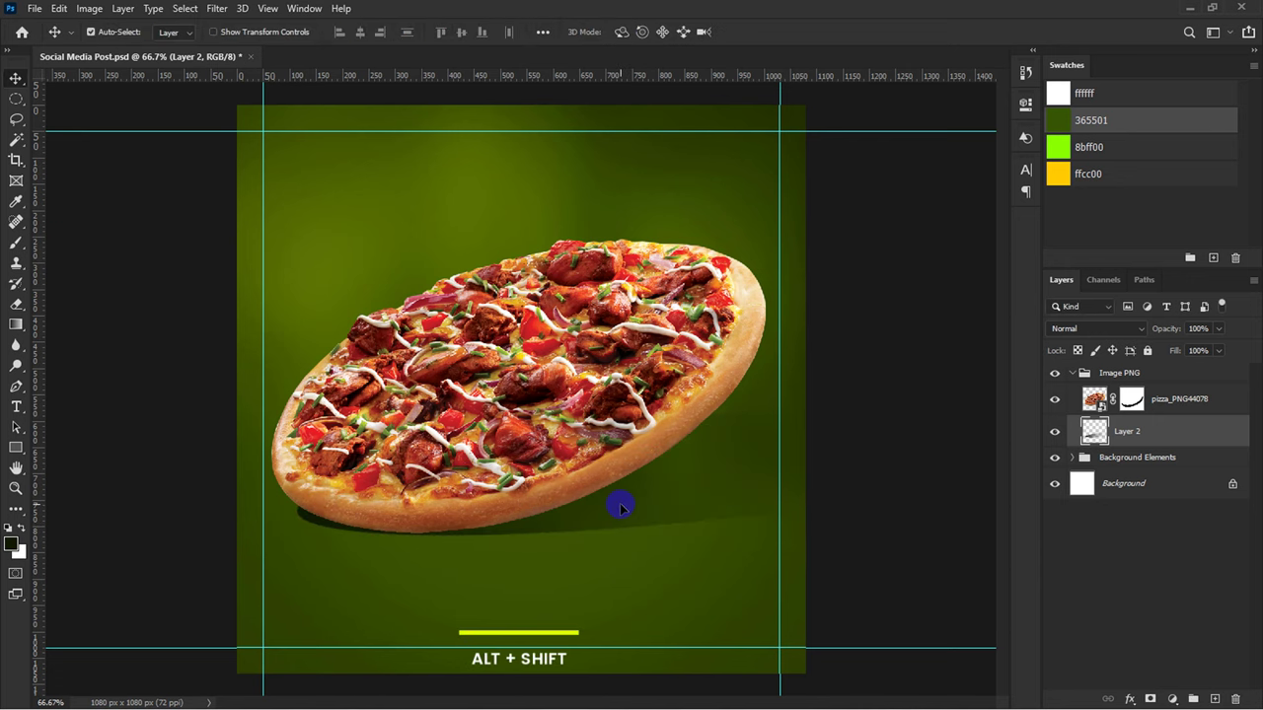
Step: Convert the shadow layer to a smart object and apply an 8-pixel Gaussian Blur
right_click(1134, 431)
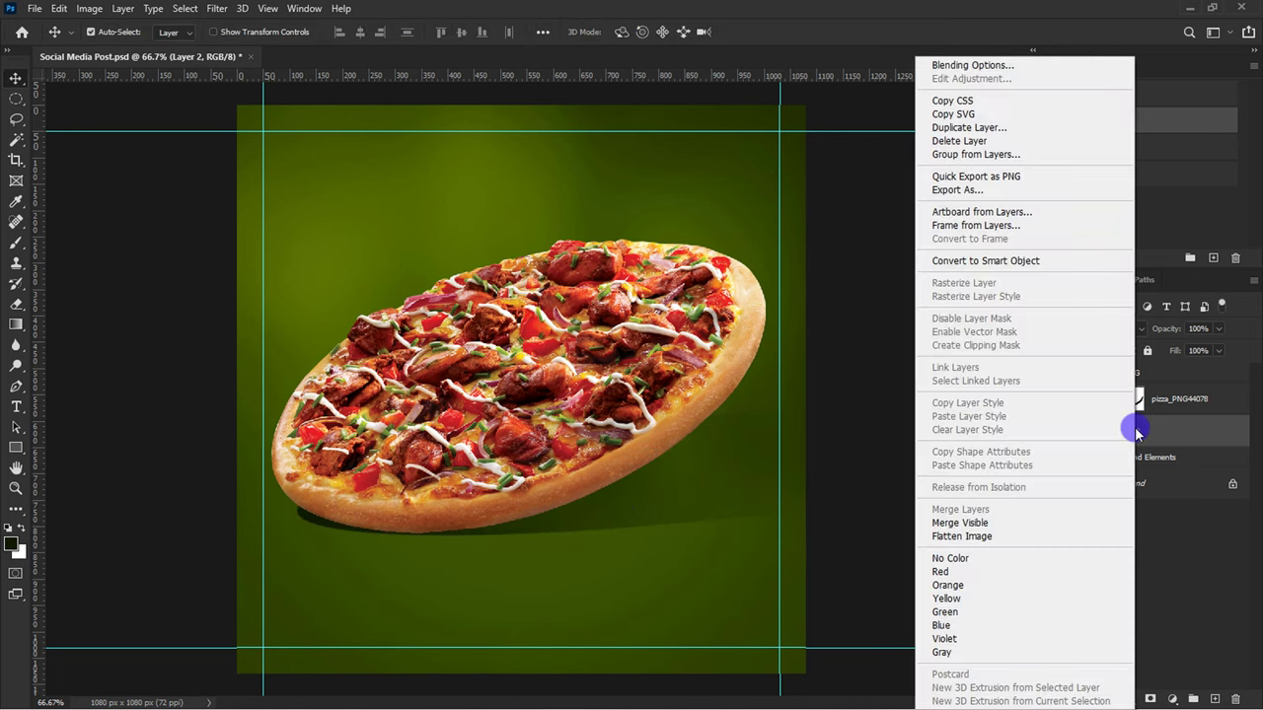
left_click(1030, 262)
left_click(217, 8)
mouse_move(226, 186)
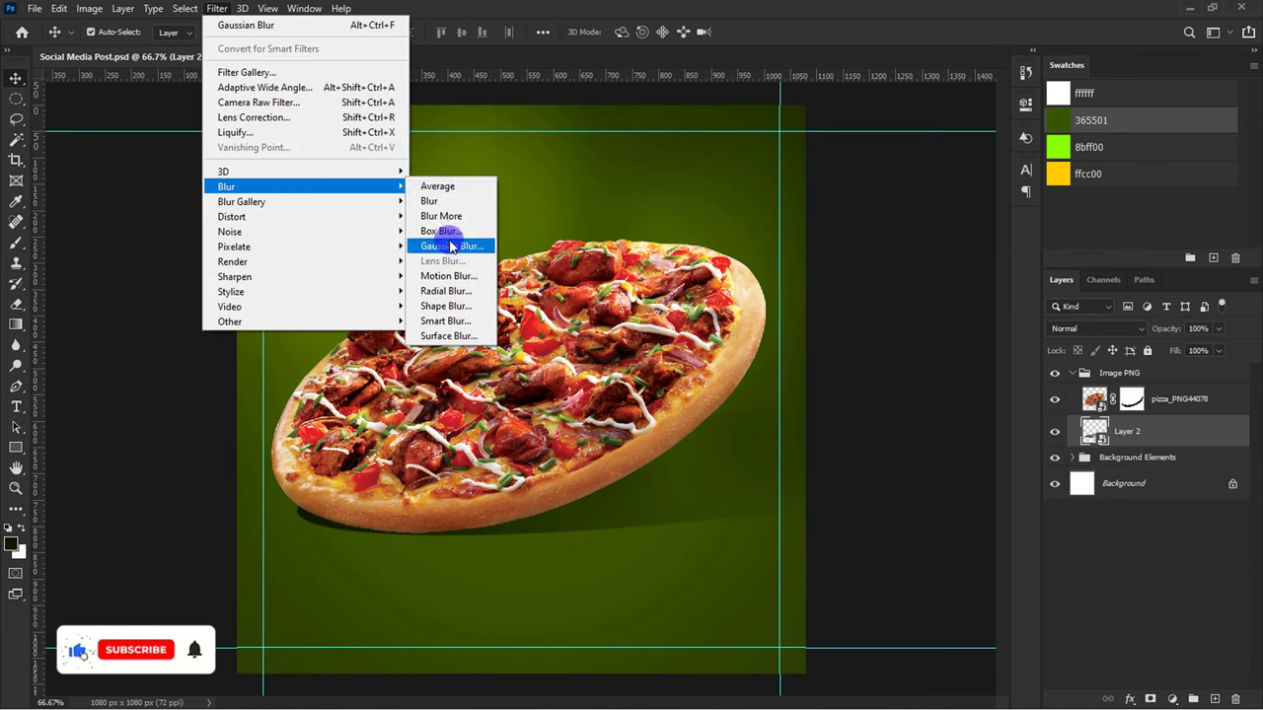
left_click(451, 246)
type("8.4")
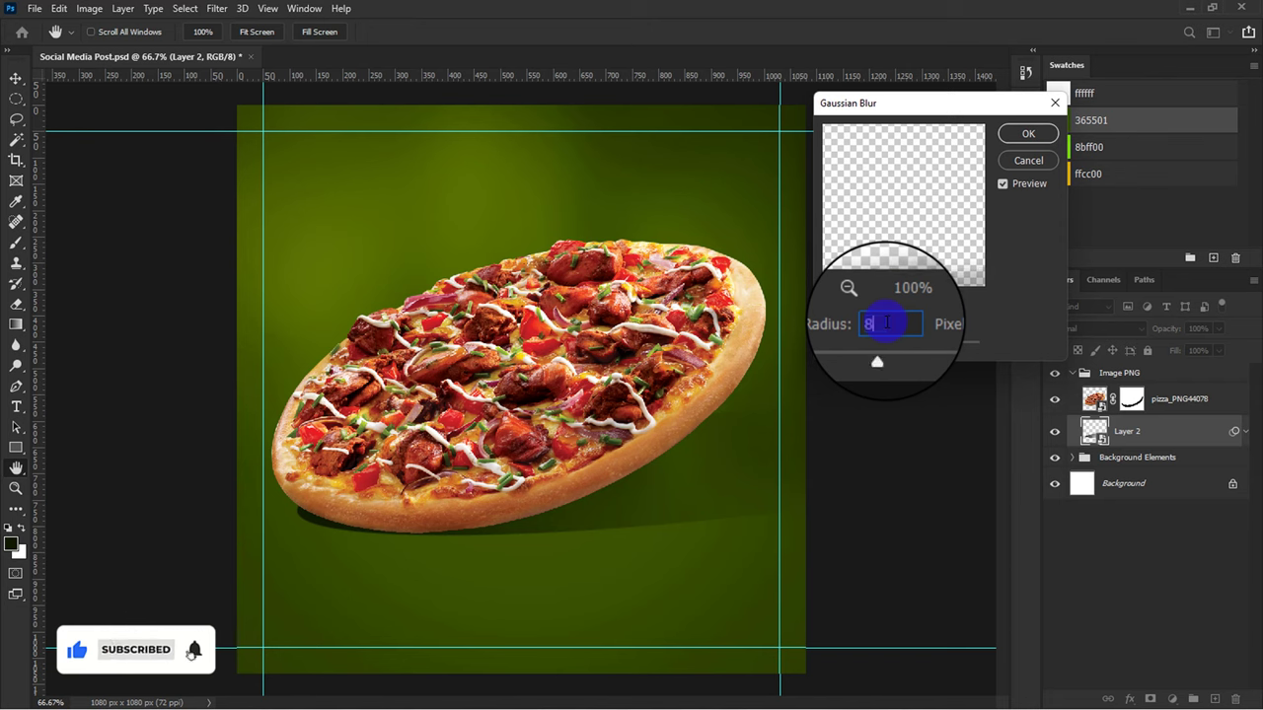
left_click(1028, 133)
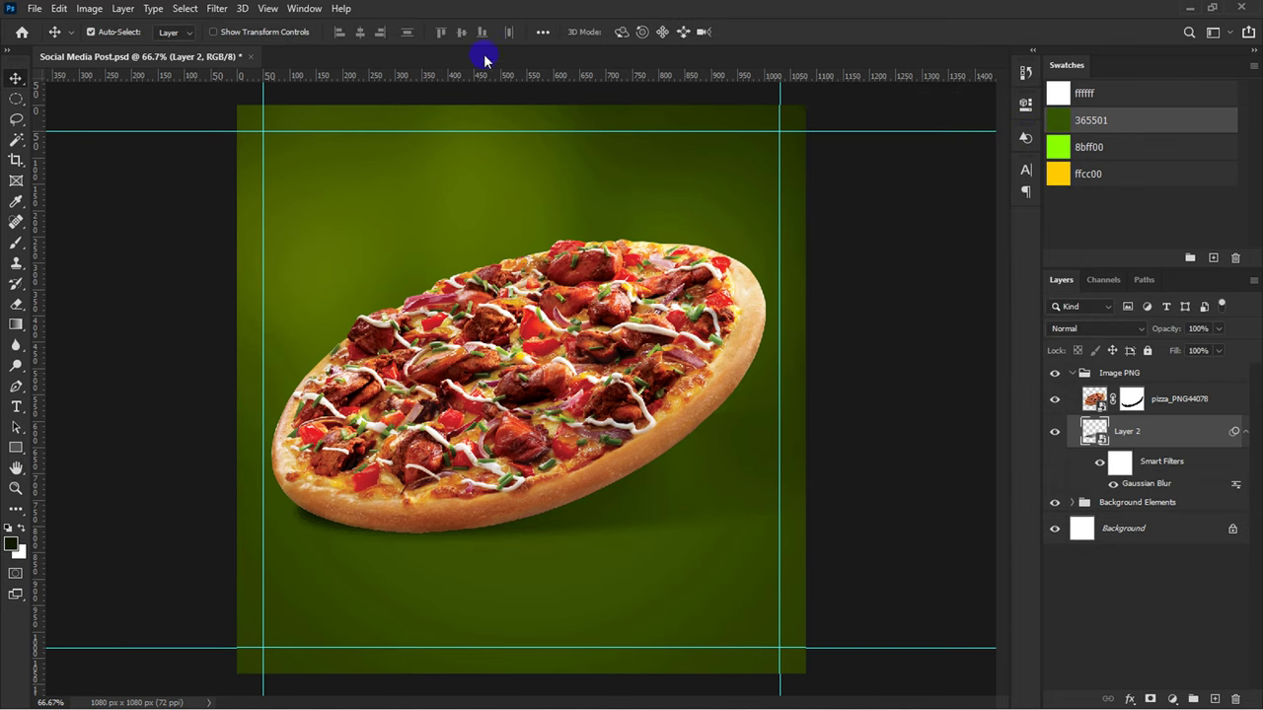
Step: Add a Motion Blur to the shadow and start free-transforming the pizza layer
left_click(213, 9)
mouse_move(226, 187)
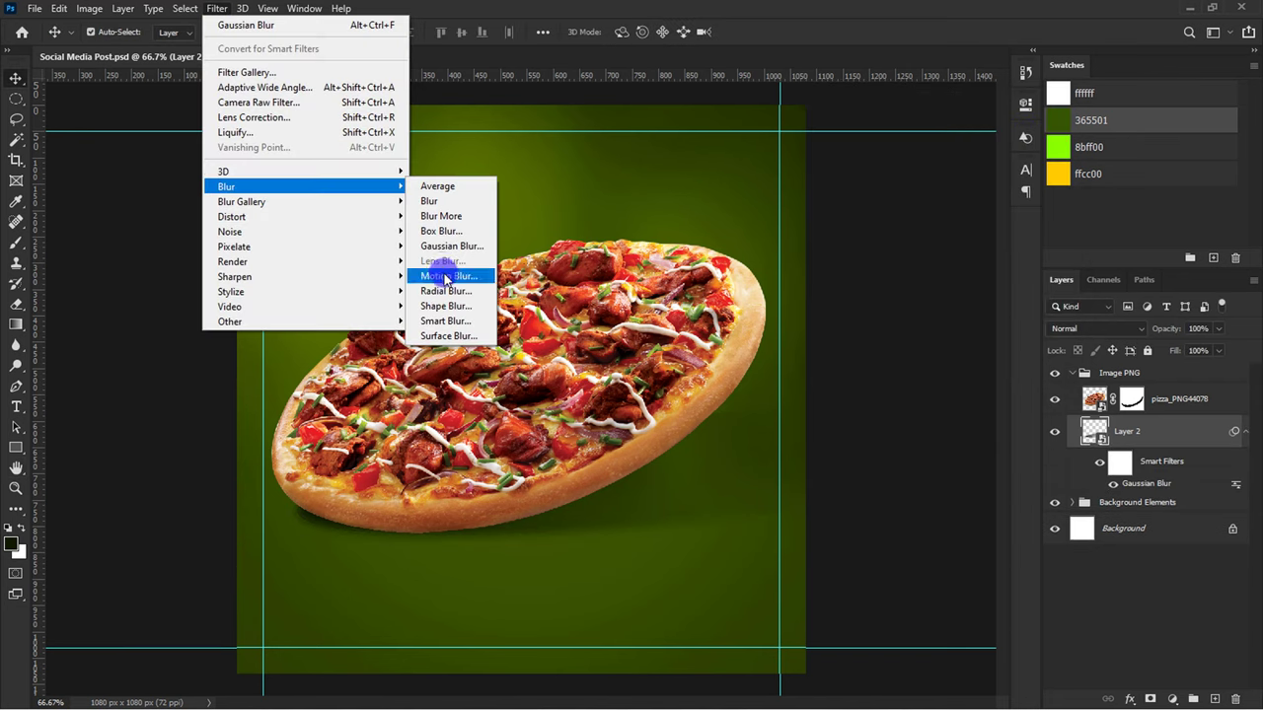
left_click(434, 274)
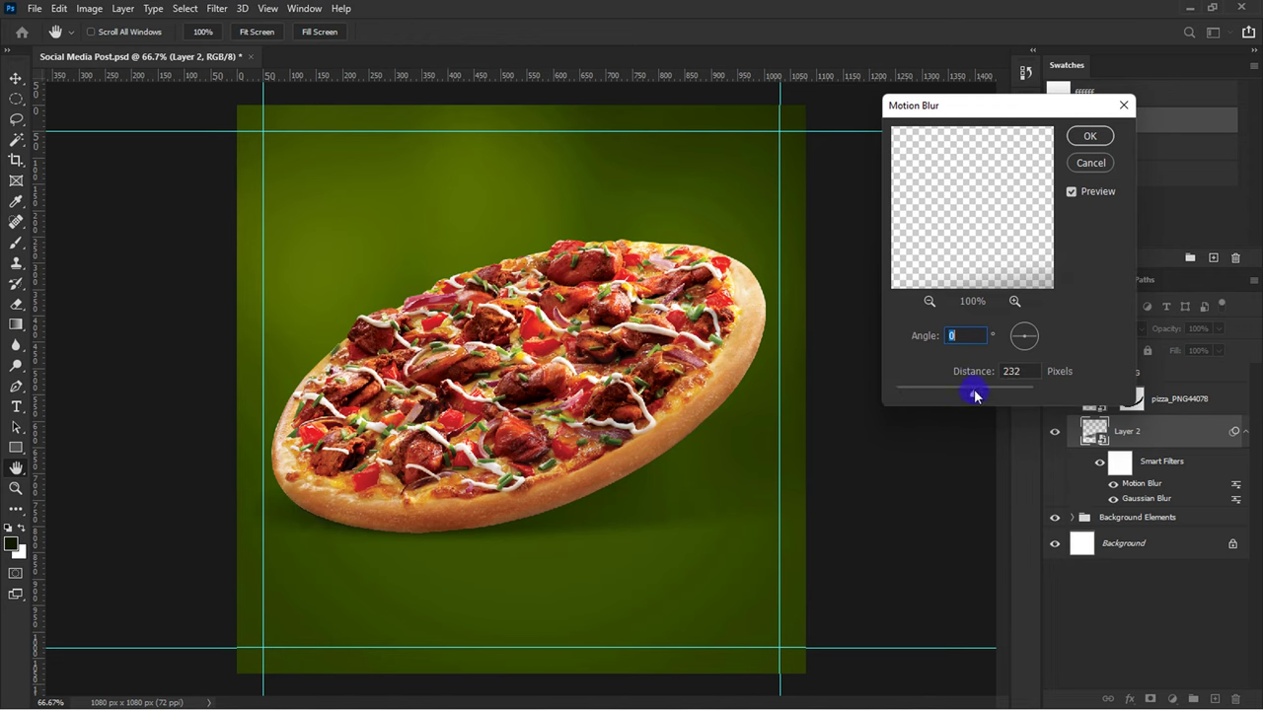
left_click(1086, 135)
left_click(1160, 400)
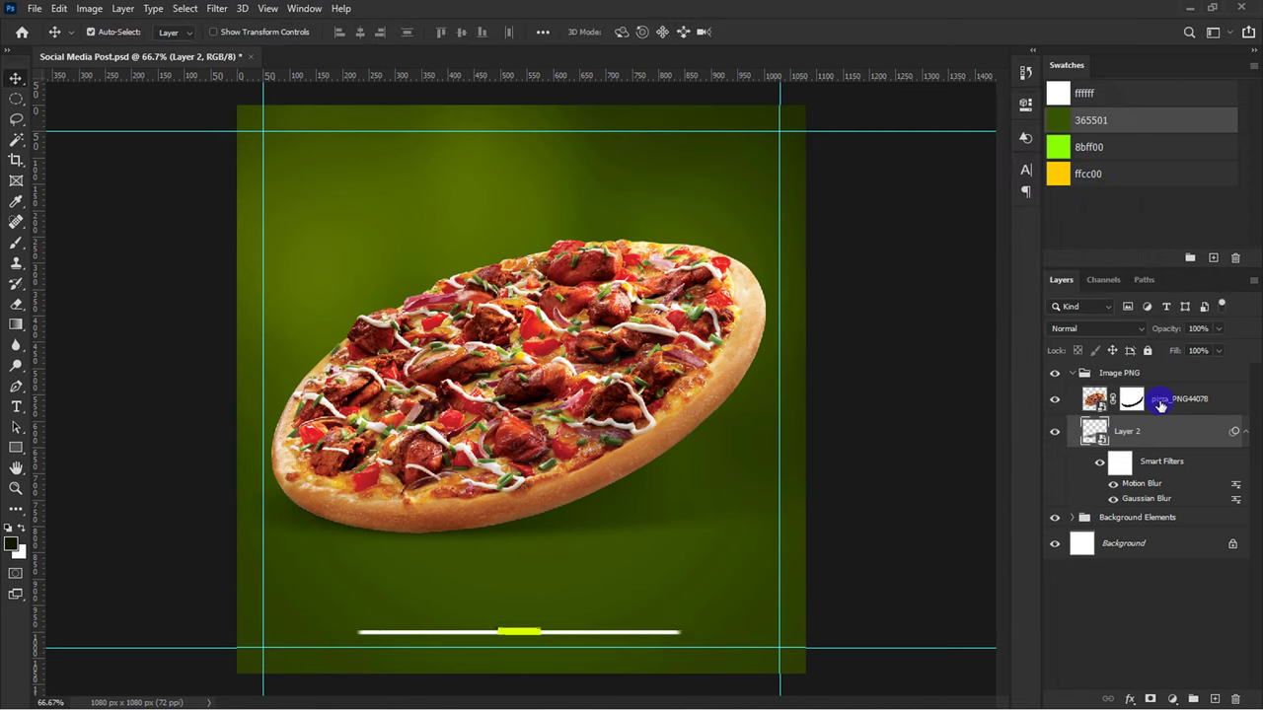
key("ctrl+t")
Step: Scale the pizza down around its centre and shift it slightly lower
left_click_drag(830, 239, 790, 287)
left_click_drag(563, 386, 563, 400)
key("Return")
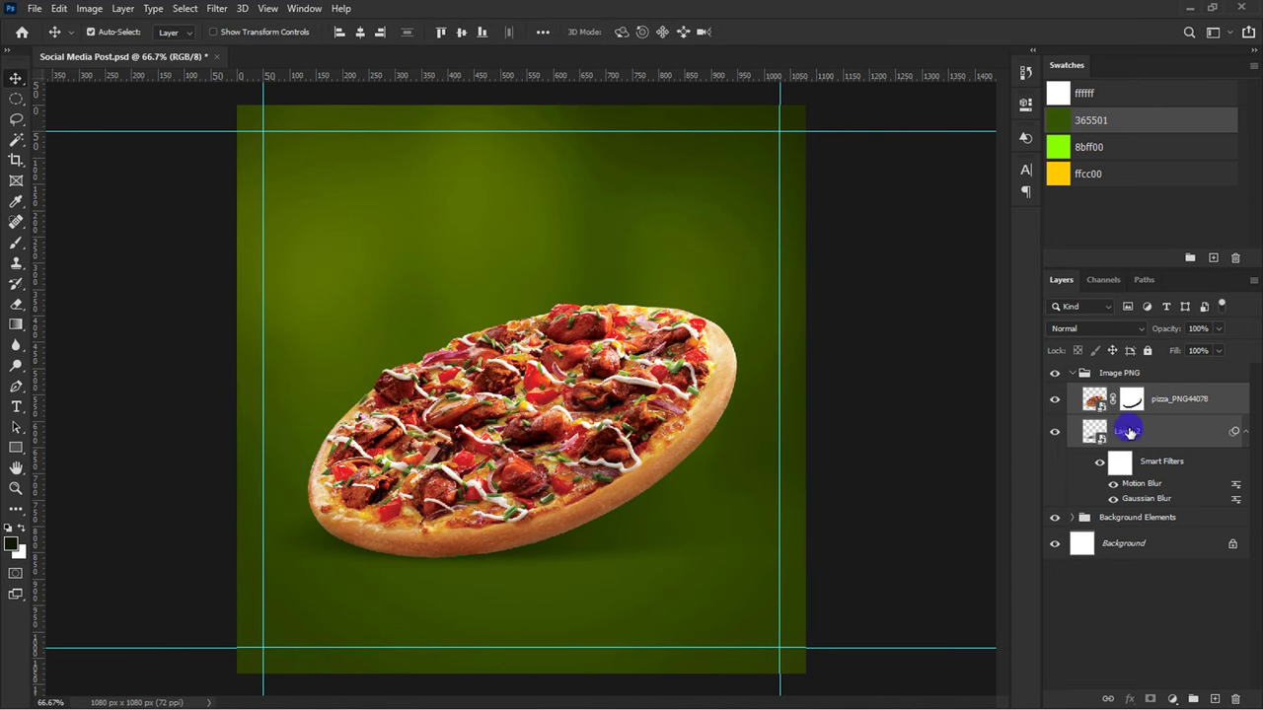
Step: Add a Levels adjustment above the pizza with black input 33 and white input 231
left_click(1130, 432)
left_click(1161, 396)
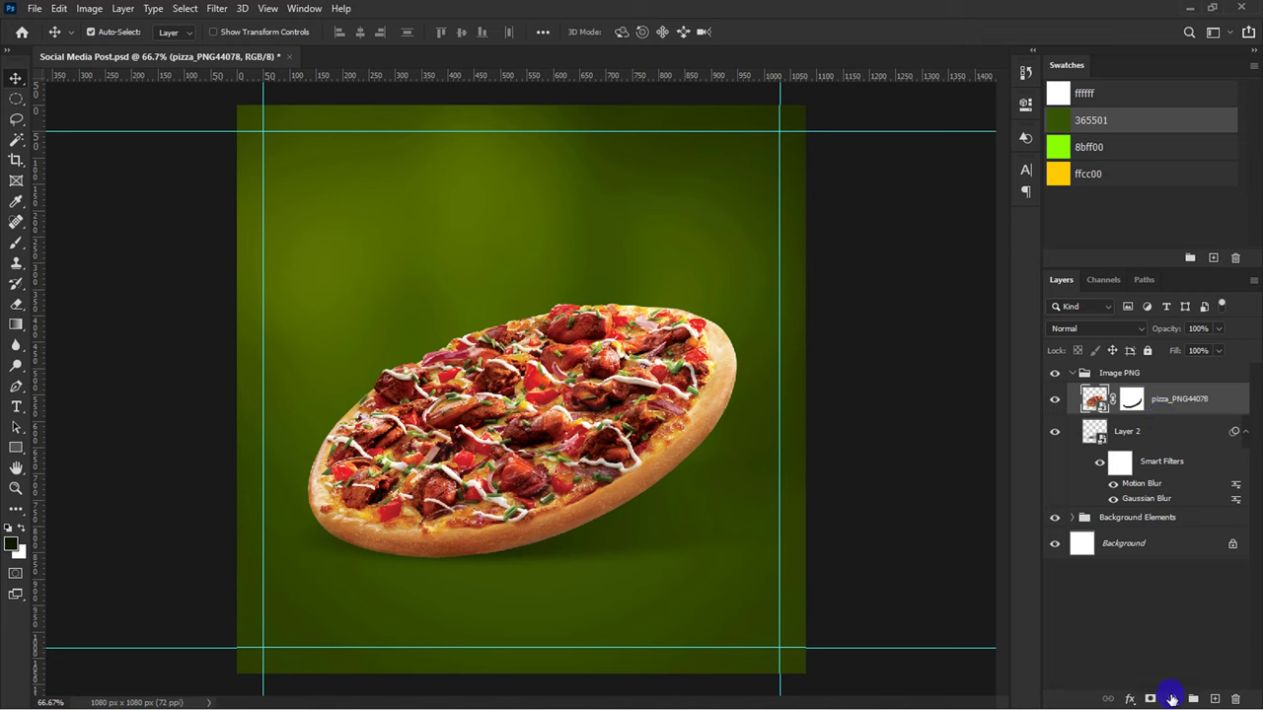
left_click(1171, 698)
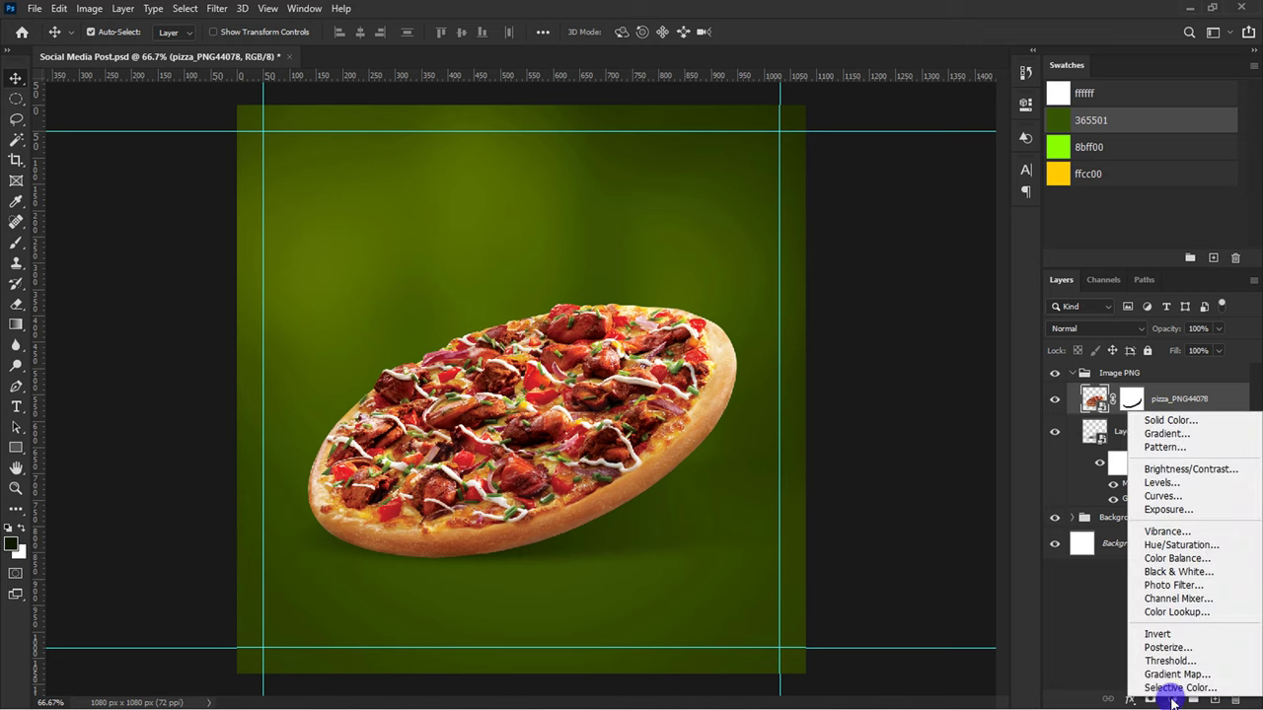
left_click(1161, 483)
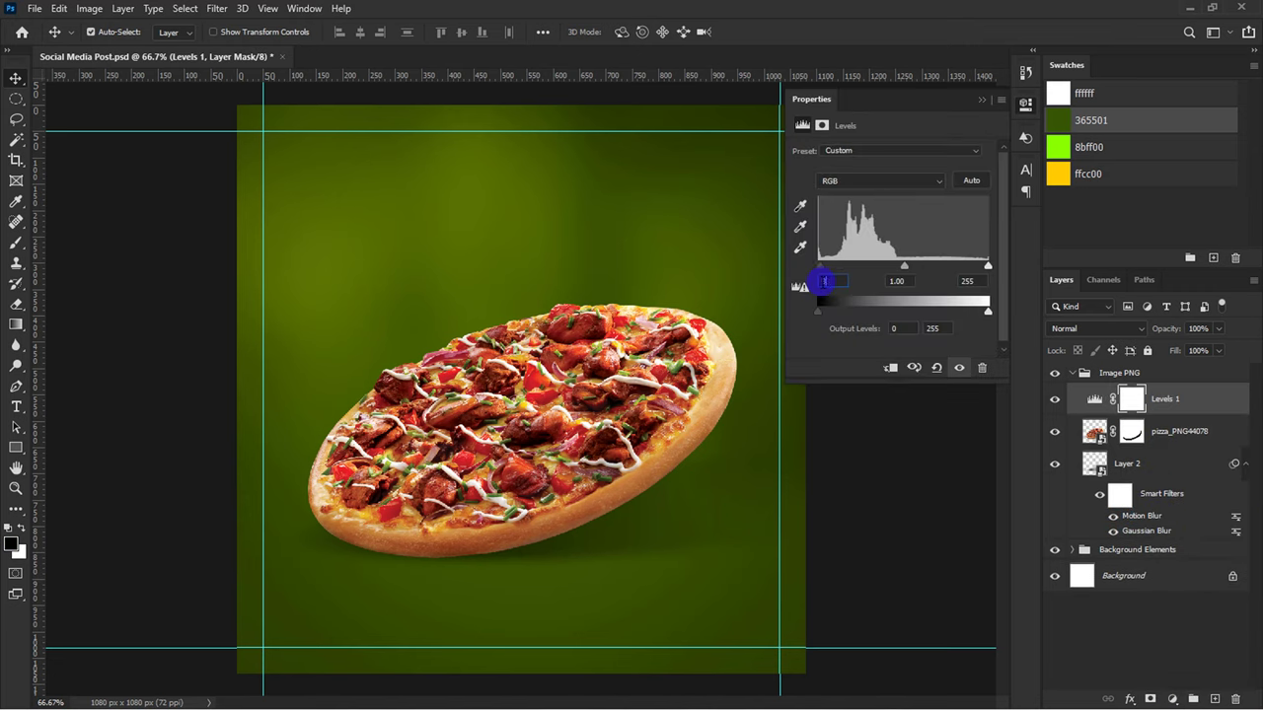
left_click_drag(822, 282, 827, 284)
type("33")
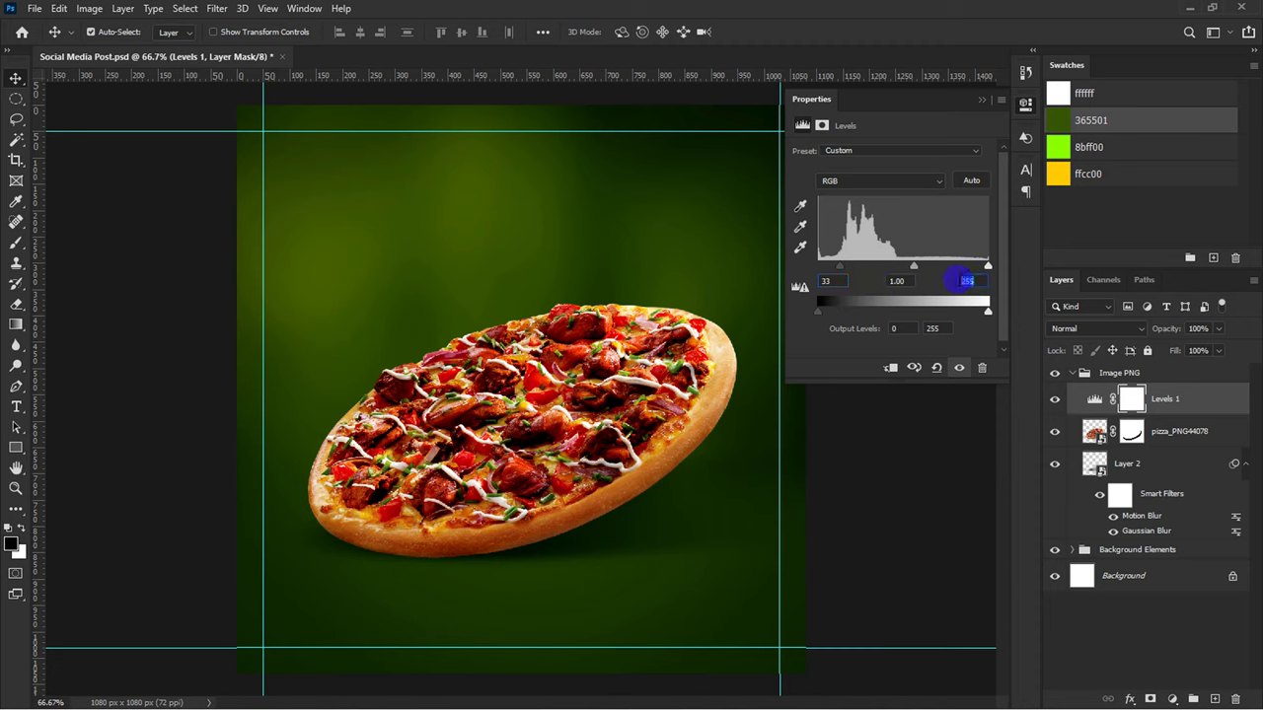
type("231")
key("Return")
Step: Lower the shadow layer Layer 2's opacity to 50%
left_click(982, 101)
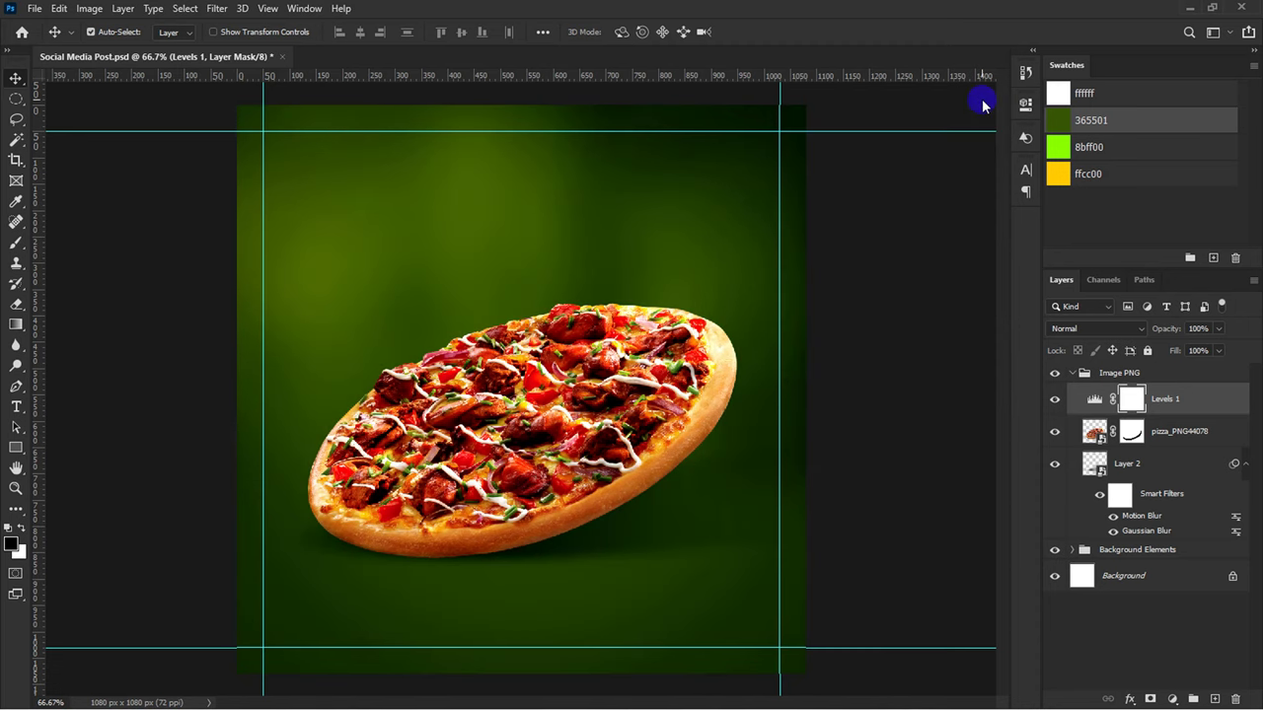
left_click(1148, 467)
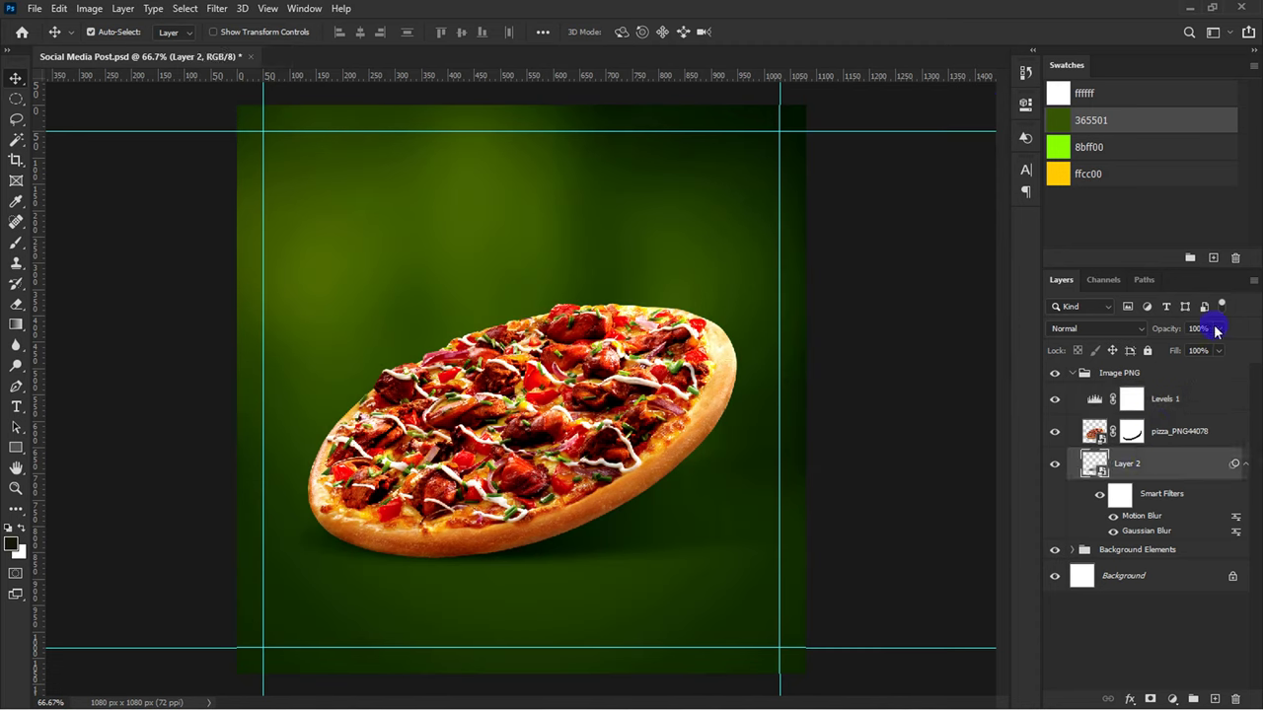
left_click_drag(1217, 351, 1193, 355)
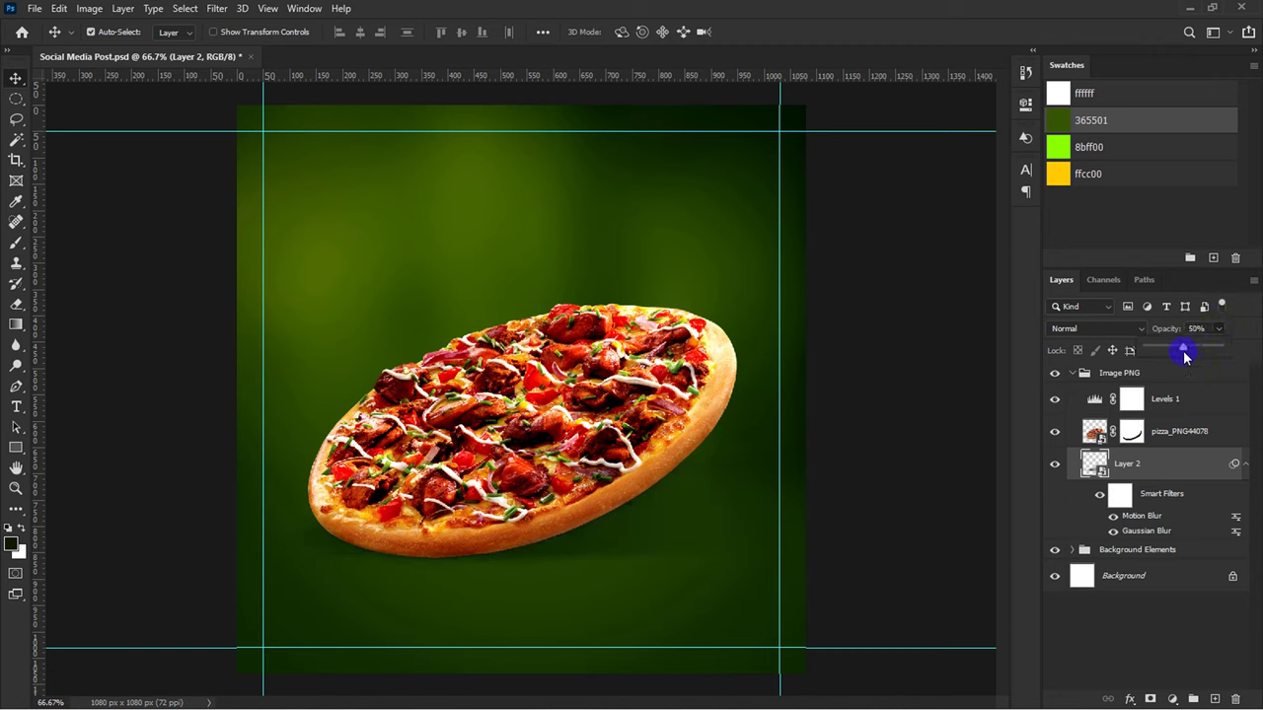
Step: Collapse the Image PNG group and nudge the whole pizza group down
left_click(1083, 383)
left_click(1073, 374)
key("ctrl+t")
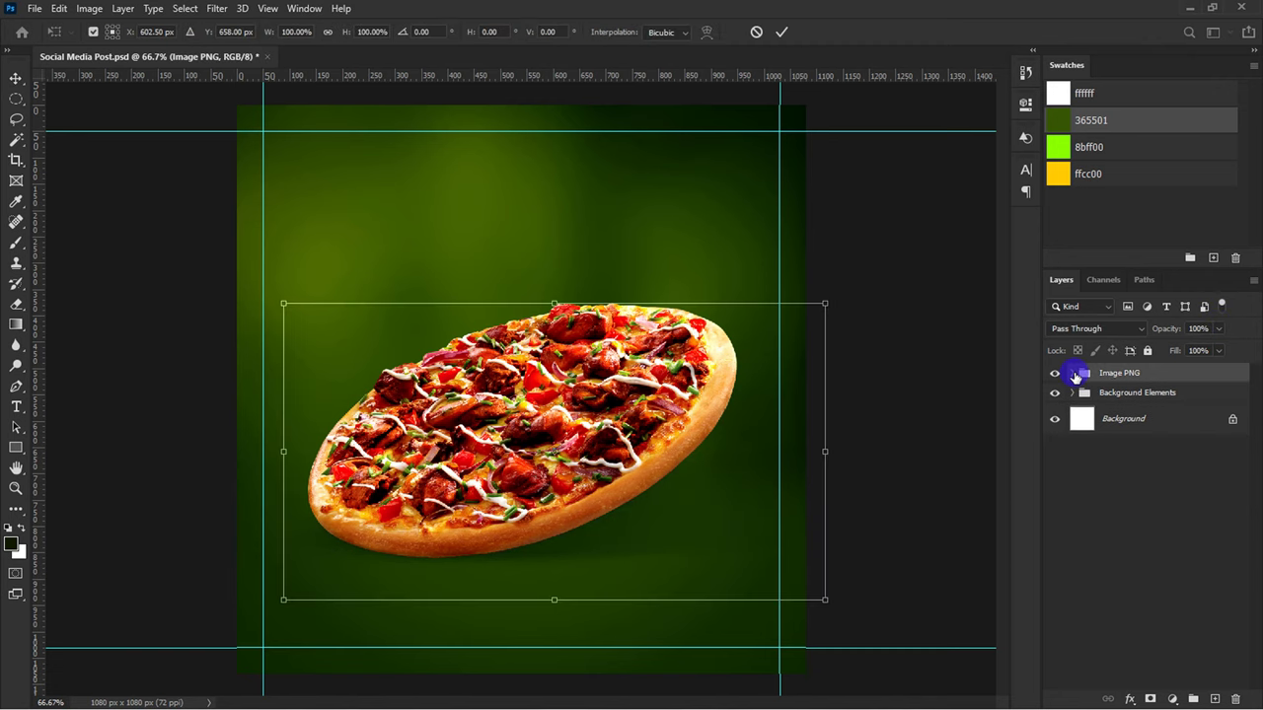
key("shift+Down")
key("shift+Down")
key("shift+Down")
key("Return")
key("ctrl+minus")
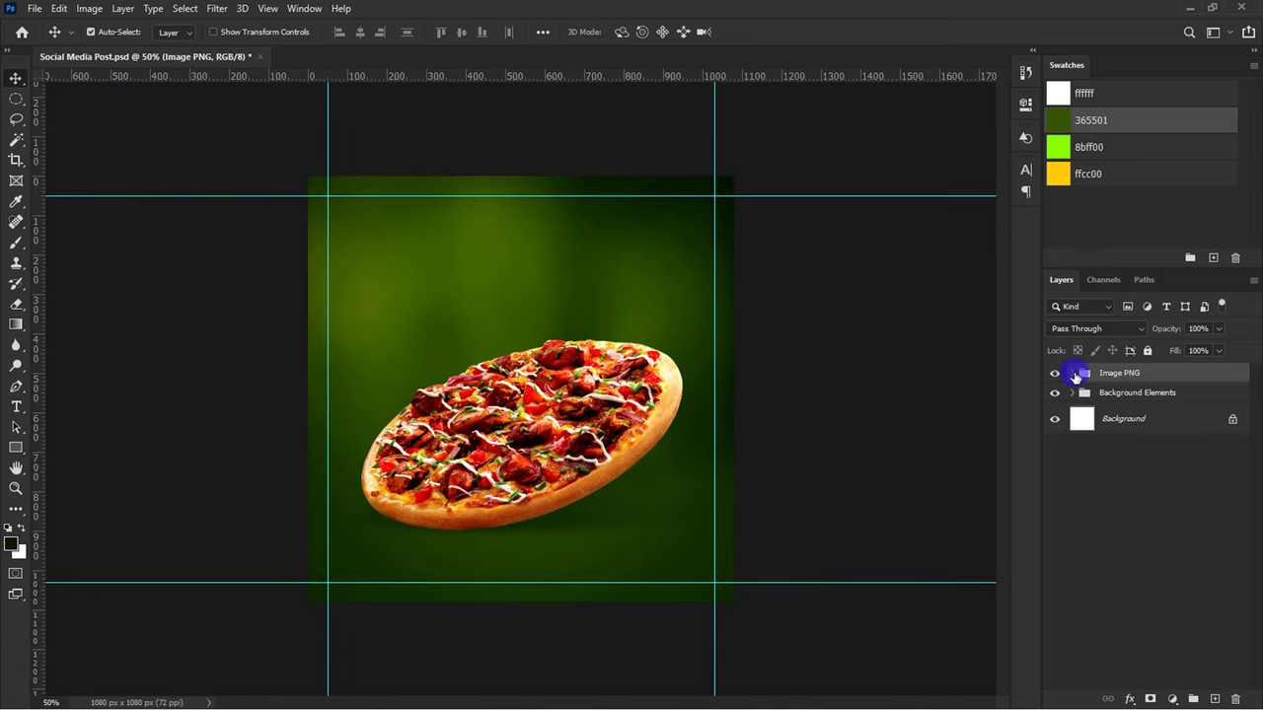
key("ctrl+plus")
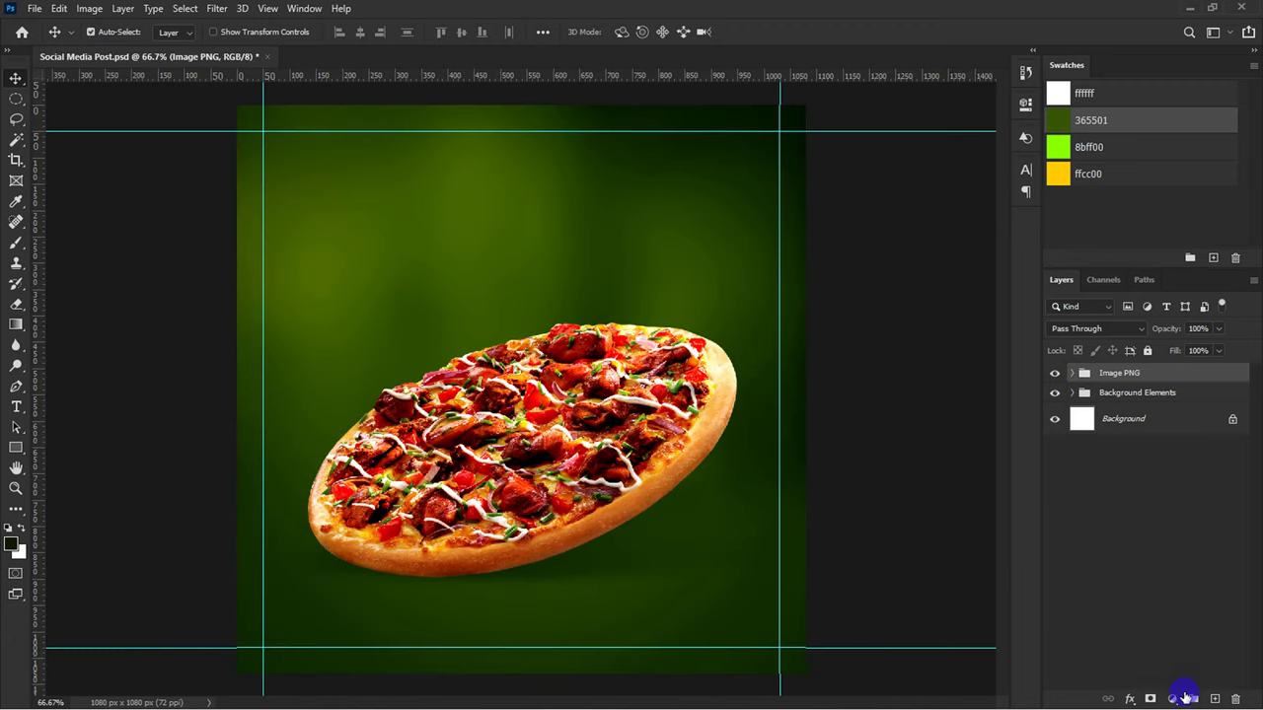
Step: Create a new layer group named Text
left_click(1187, 697)
type("Text")
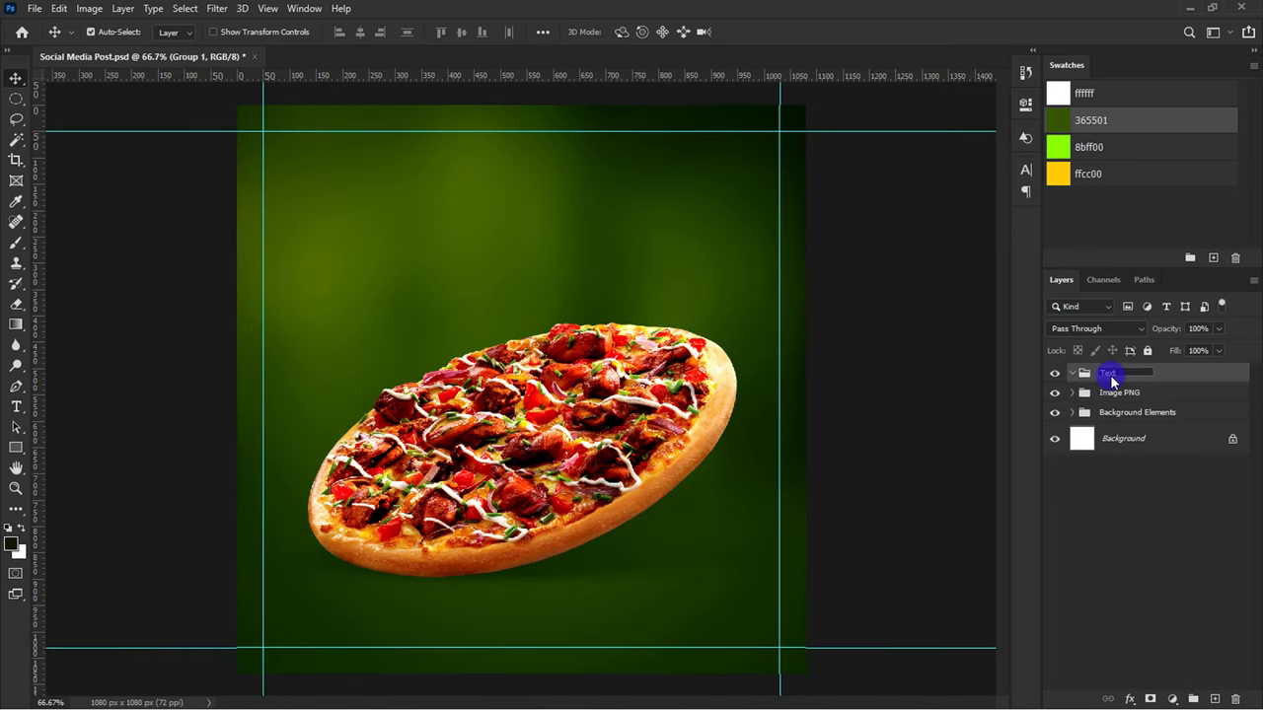
key("Return")
key("t")
left_click(1026, 170)
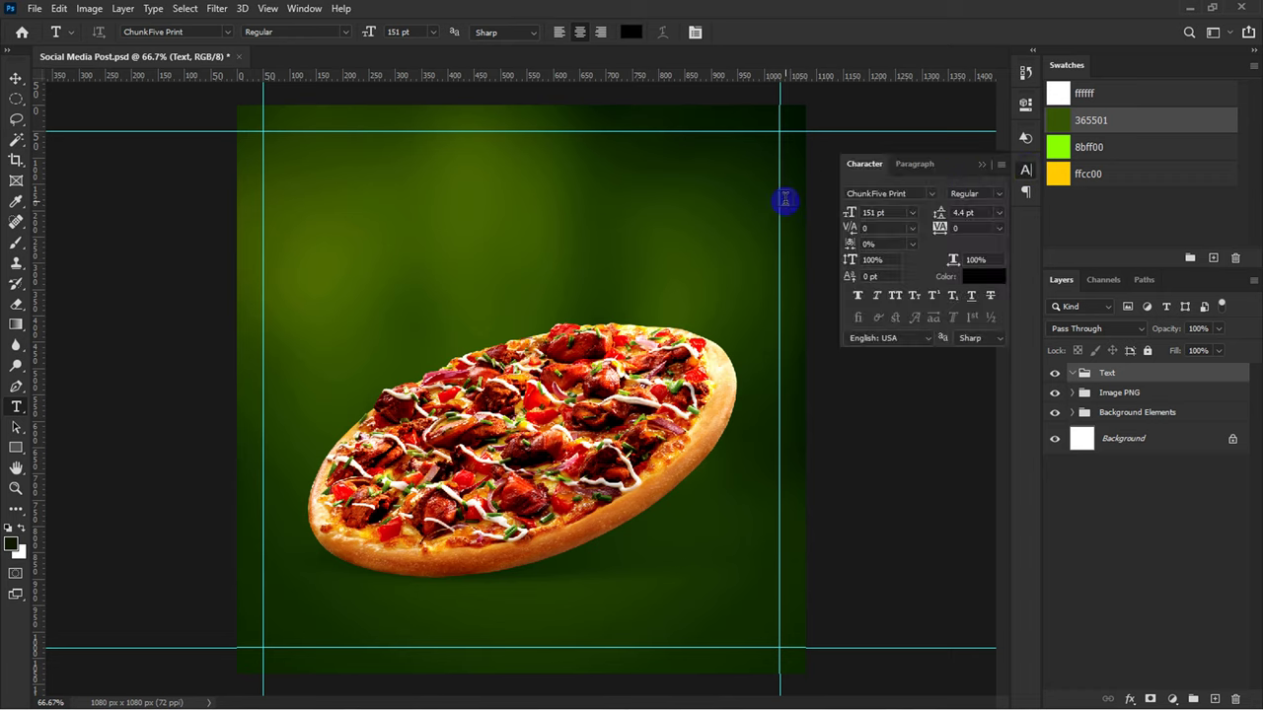
Step: Add the word MENU in ChunkFive Print 151 pt, centred near the top
left_click(395, 197)
type("MENU")
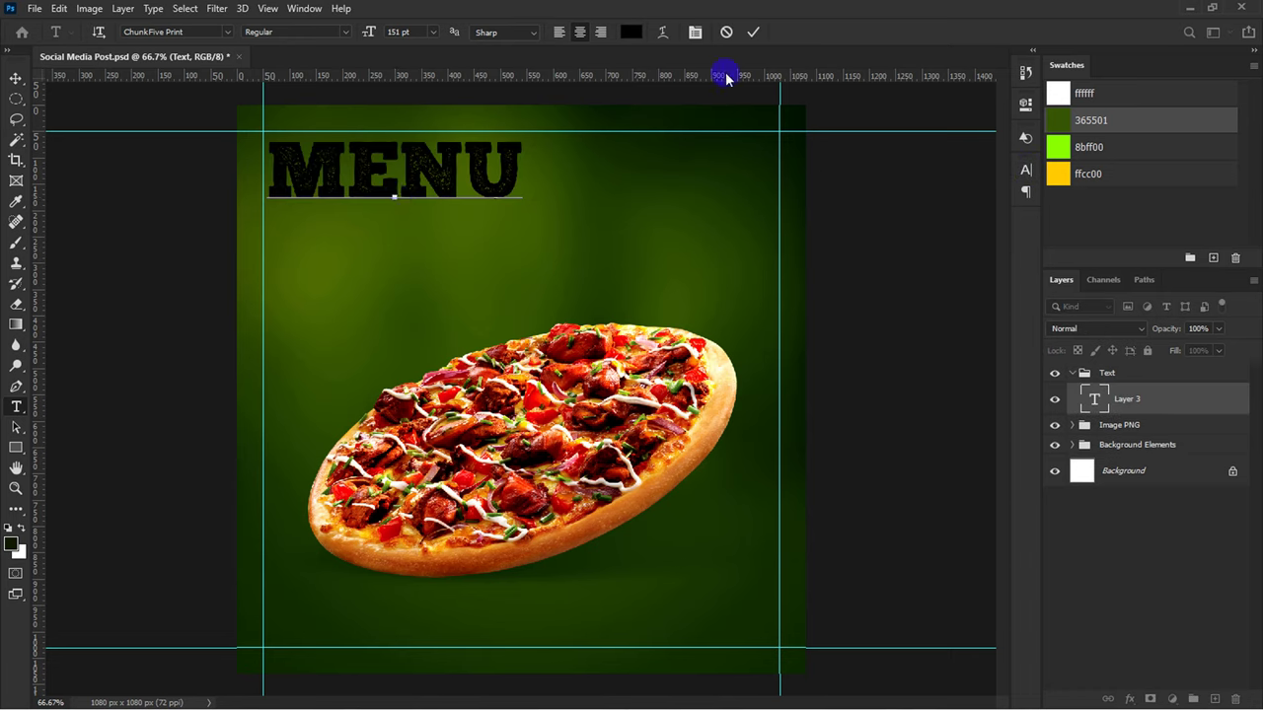
left_click(753, 31)
key("v")
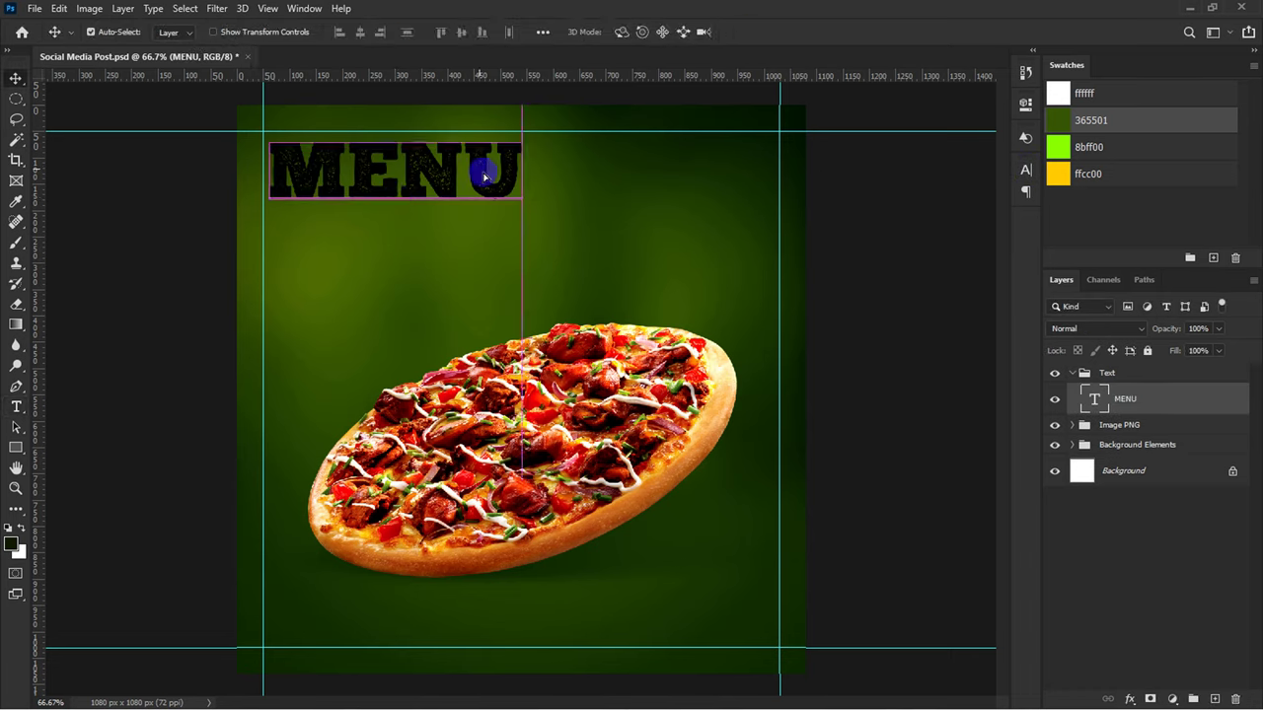
left_click_drag(483, 175, 615, 201)
key("ctrl+plus")
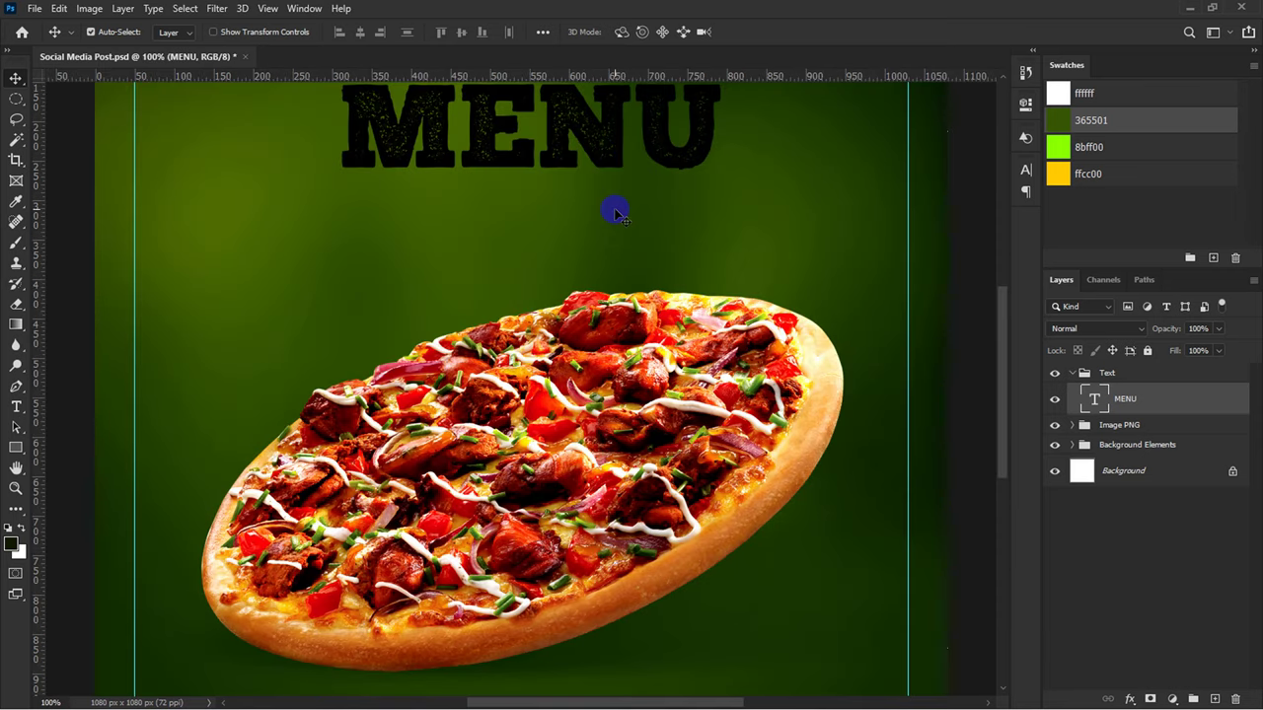
Step: Rotate the MENU text slightly counter-clockwise
scroll(612, 207, "up", 1)
scroll(612, 207, "up", 2)
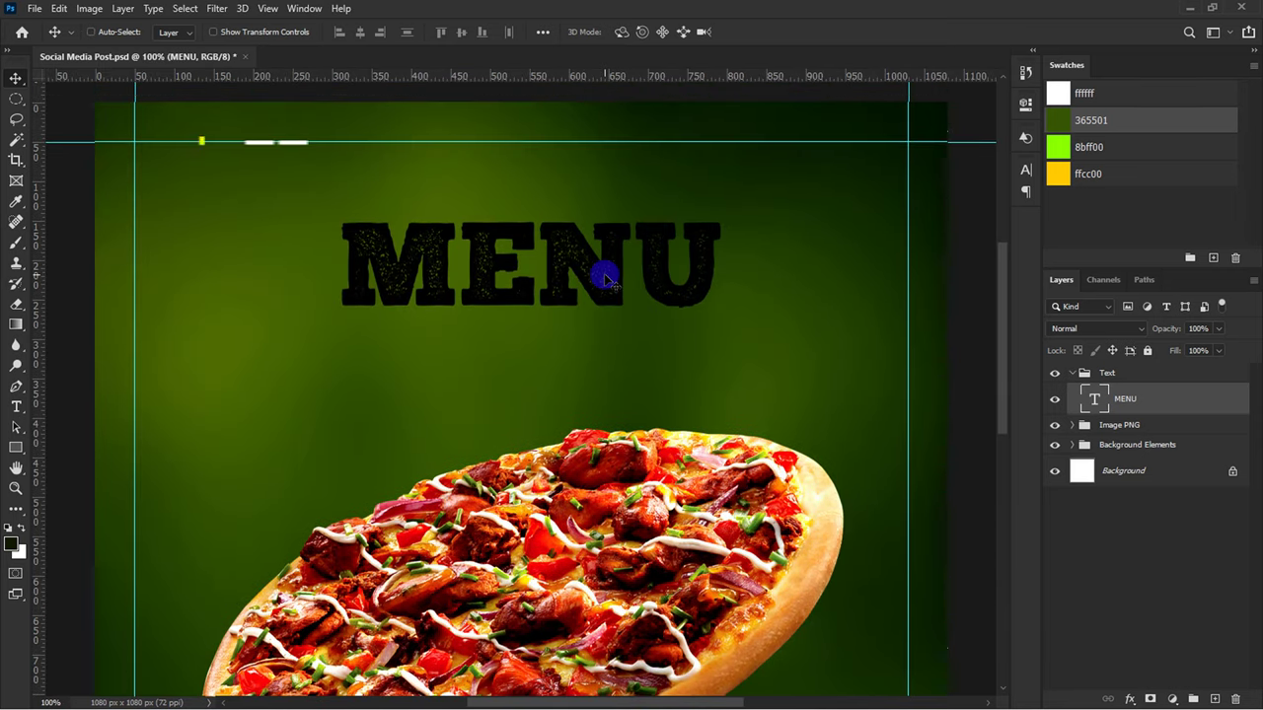
key("ctrl+t")
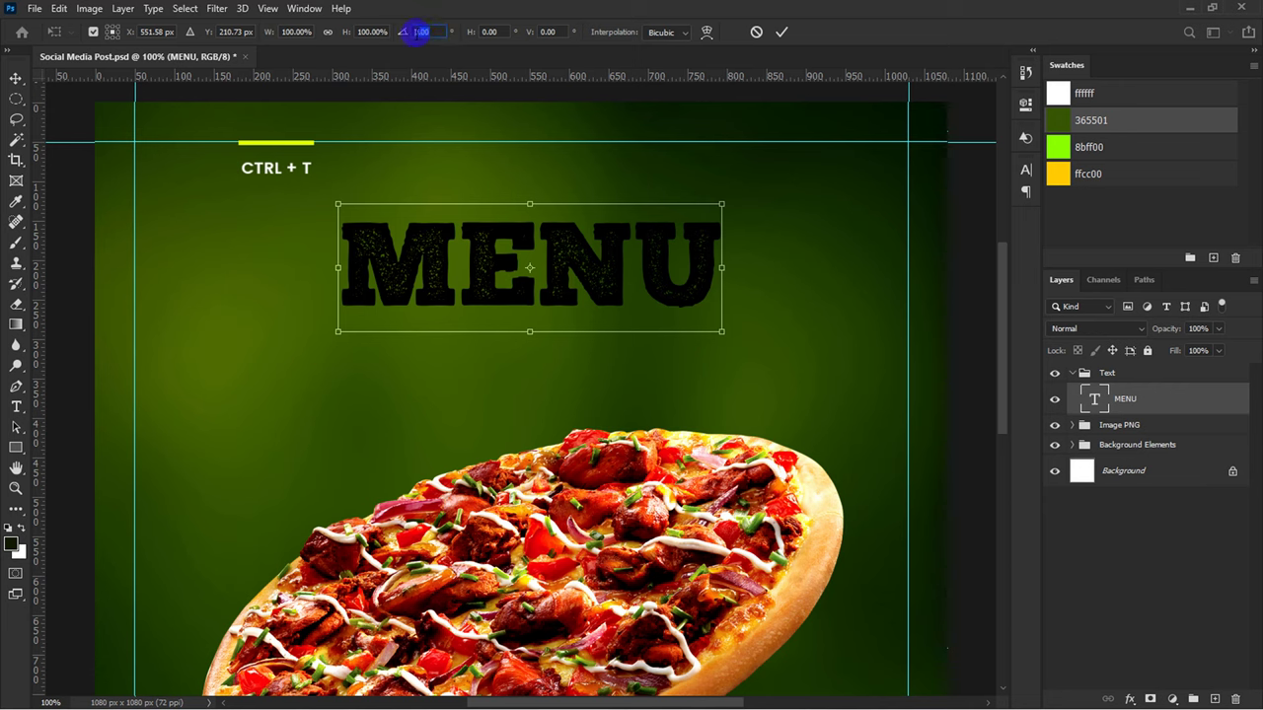
left_click_drag(408, 32, 417, 34)
key("Return")
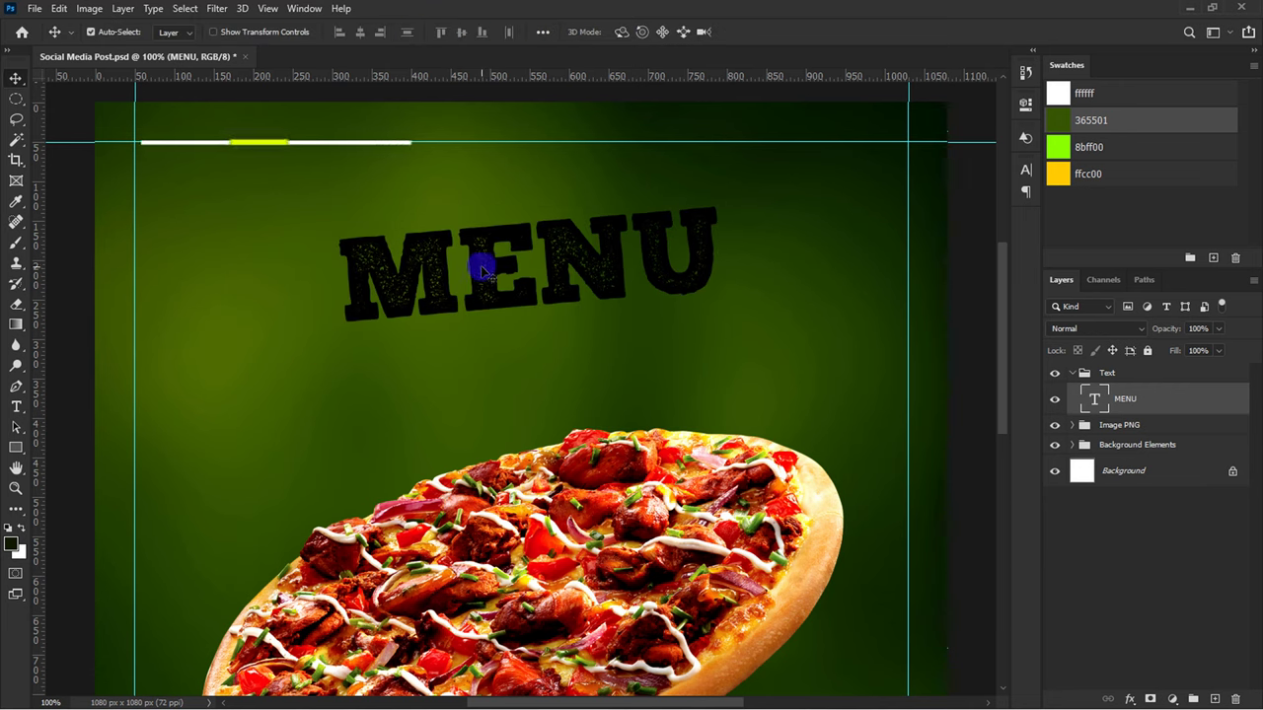
Step: Duplicate MENU and repeat the offset transform to stack copies up to MENU copy 9
key("ctrl+j")
key("ctrl+t")
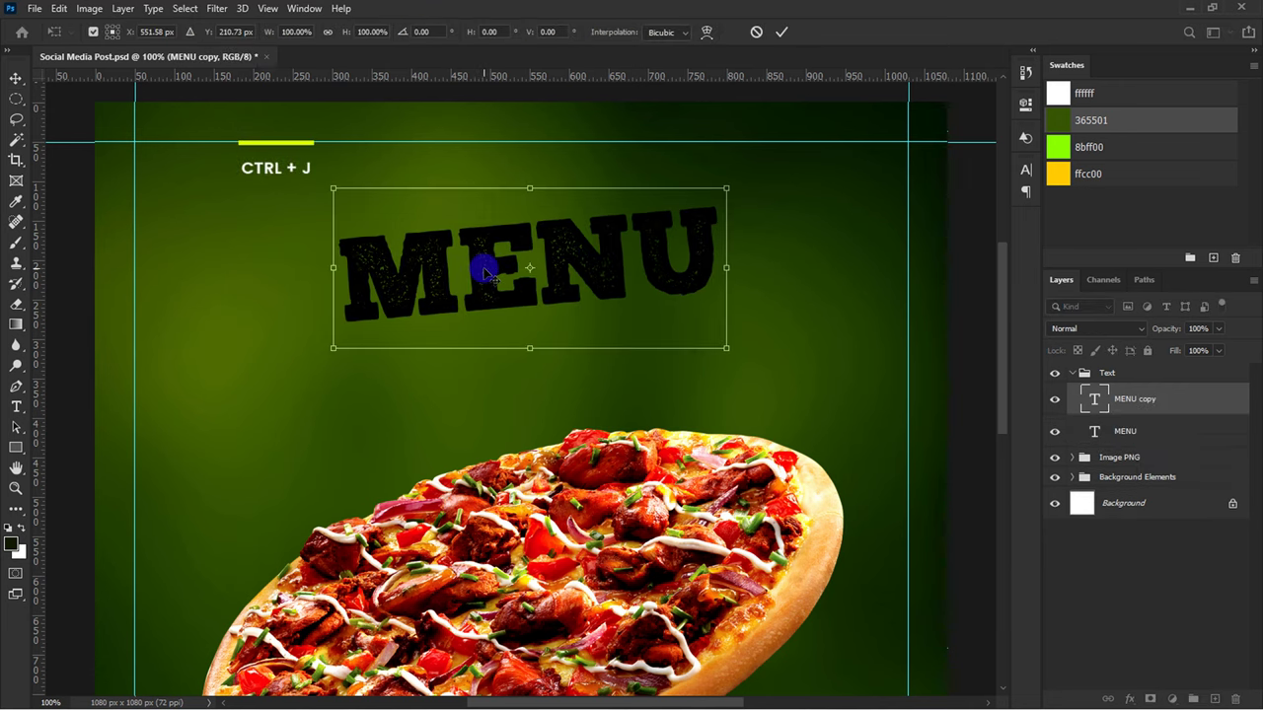
key("Return")
key("ctrl+shift+alt+t")
key("ctrl+shift+alt+t")
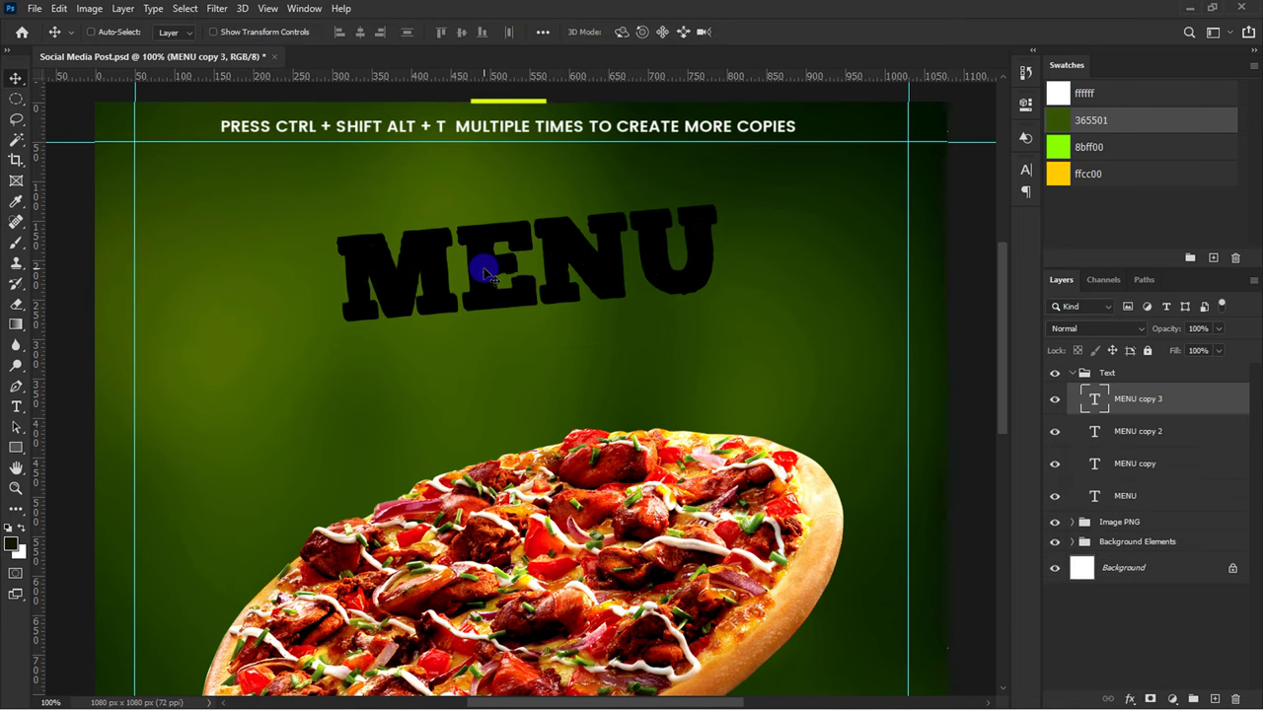
key("ctrl+shift+alt+t")
key("ctrl+shift+alt+t")
key("ctrl+shift+alt+t")
key("ctrl+shift+alt+t")
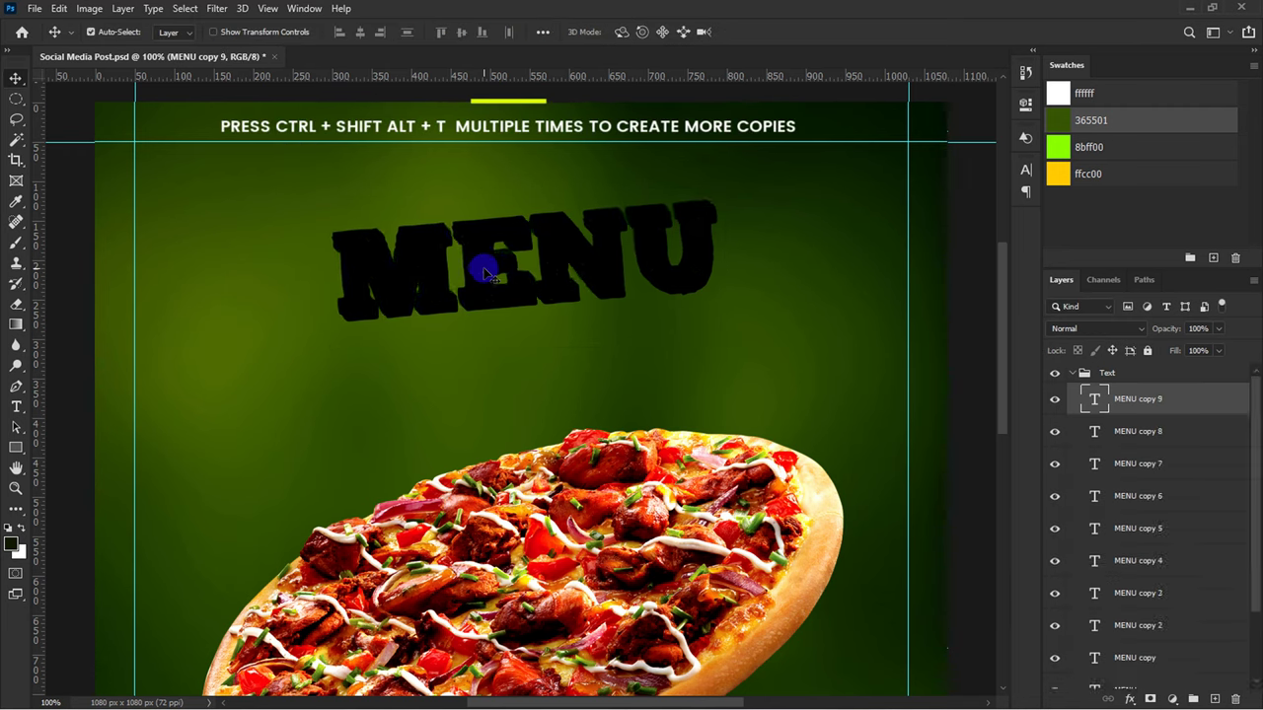
Step: Colour MENU copy 8 through MENU copy dark green 1a4100, with top and bottom MENU layers yellow ffcc00
left_click(1057, 174)
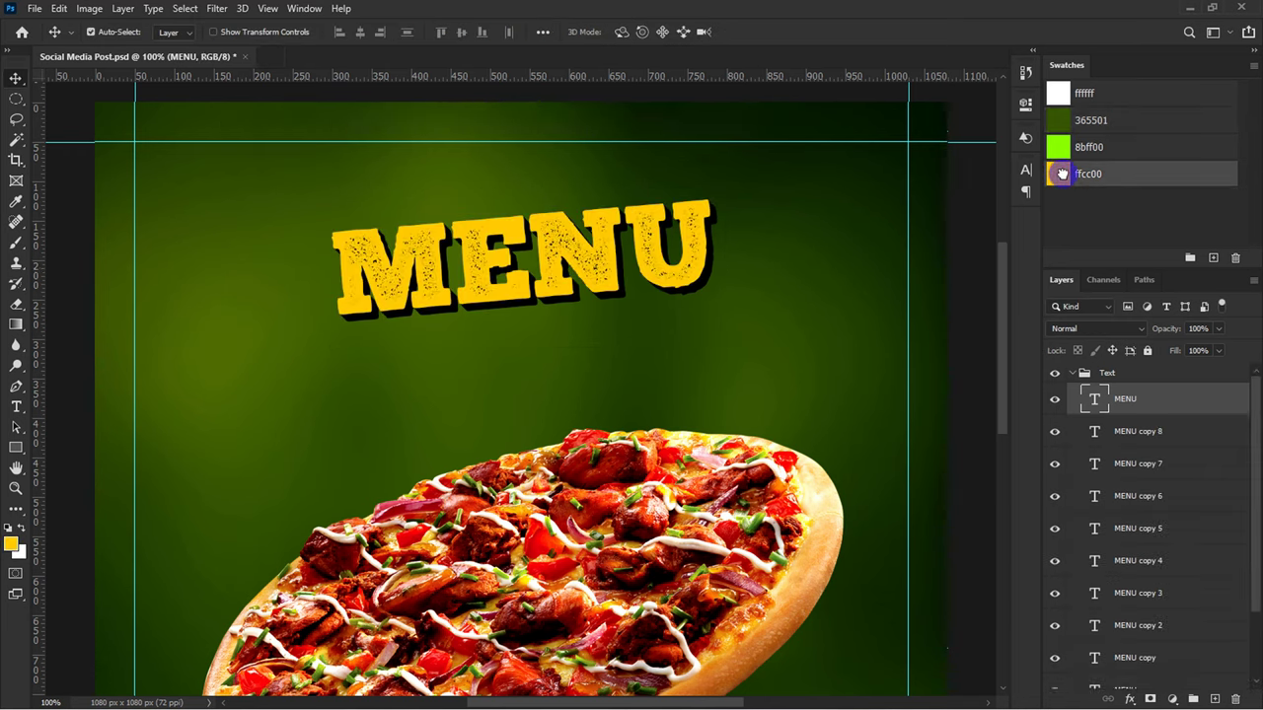
left_click(1133, 434)
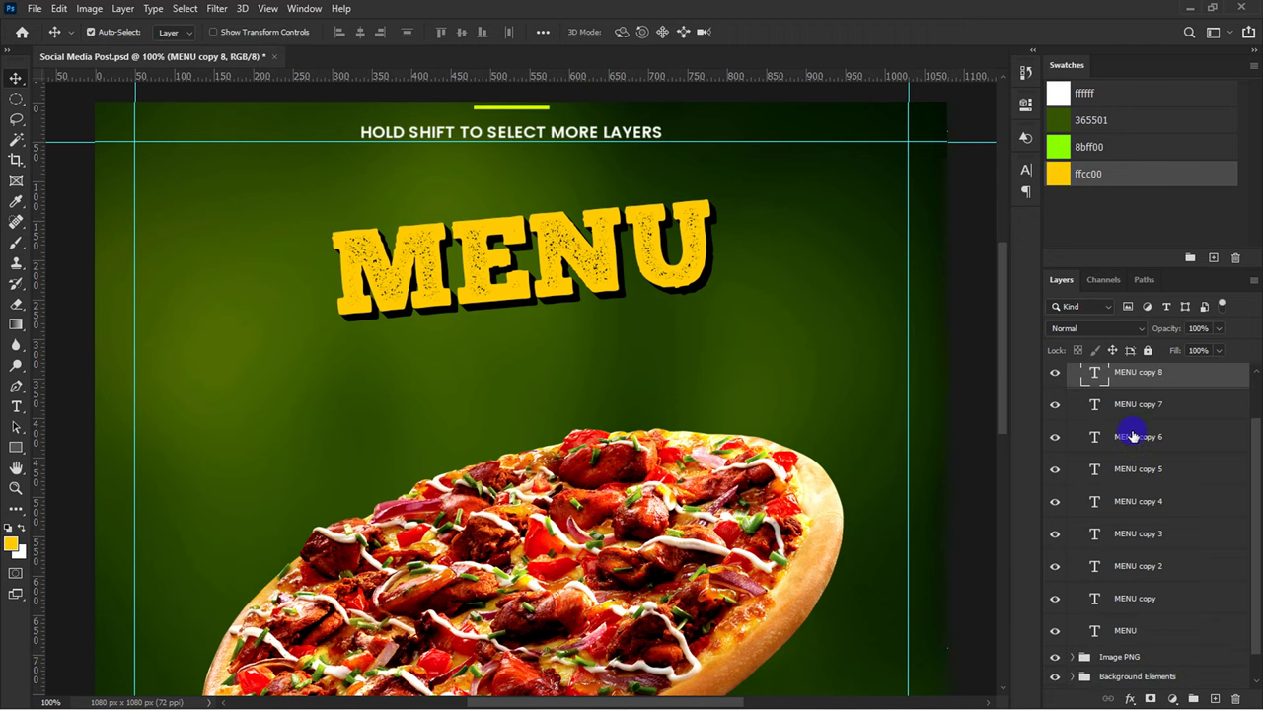
scroll(1130, 453, "down", 3)
left_click(1136, 572, "shift")
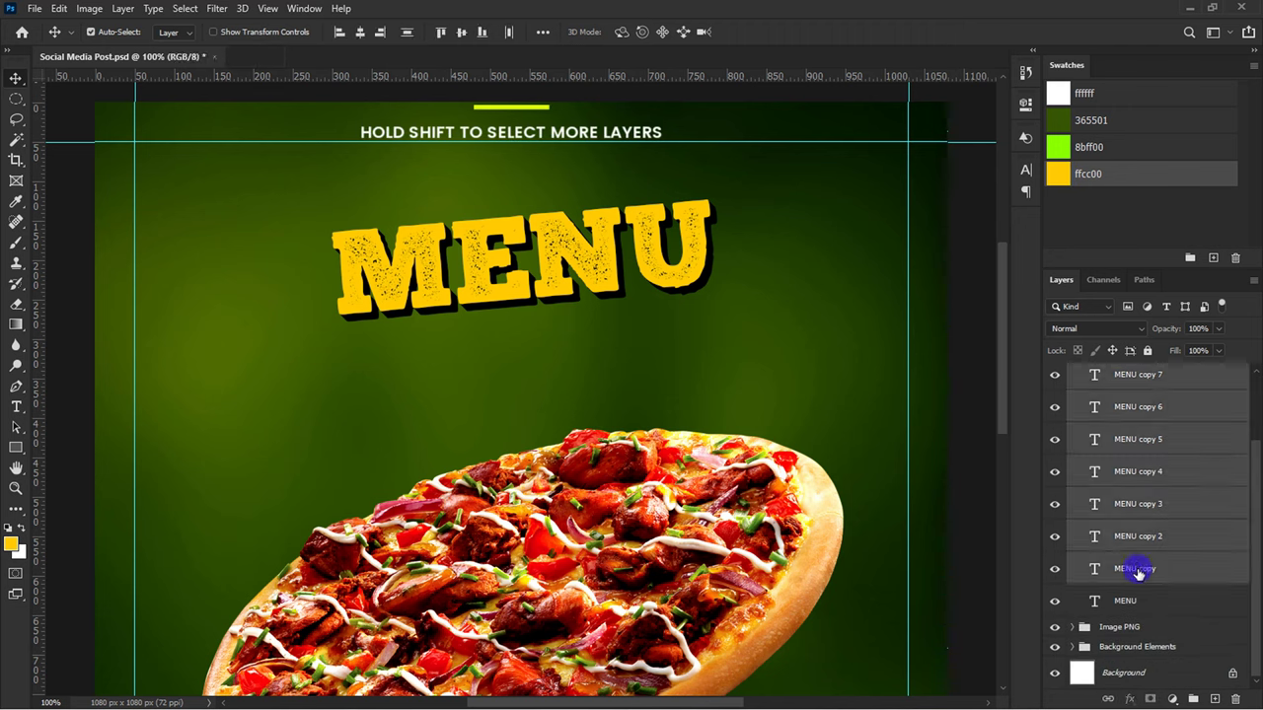
left_click(1026, 170)
left_click(993, 257)
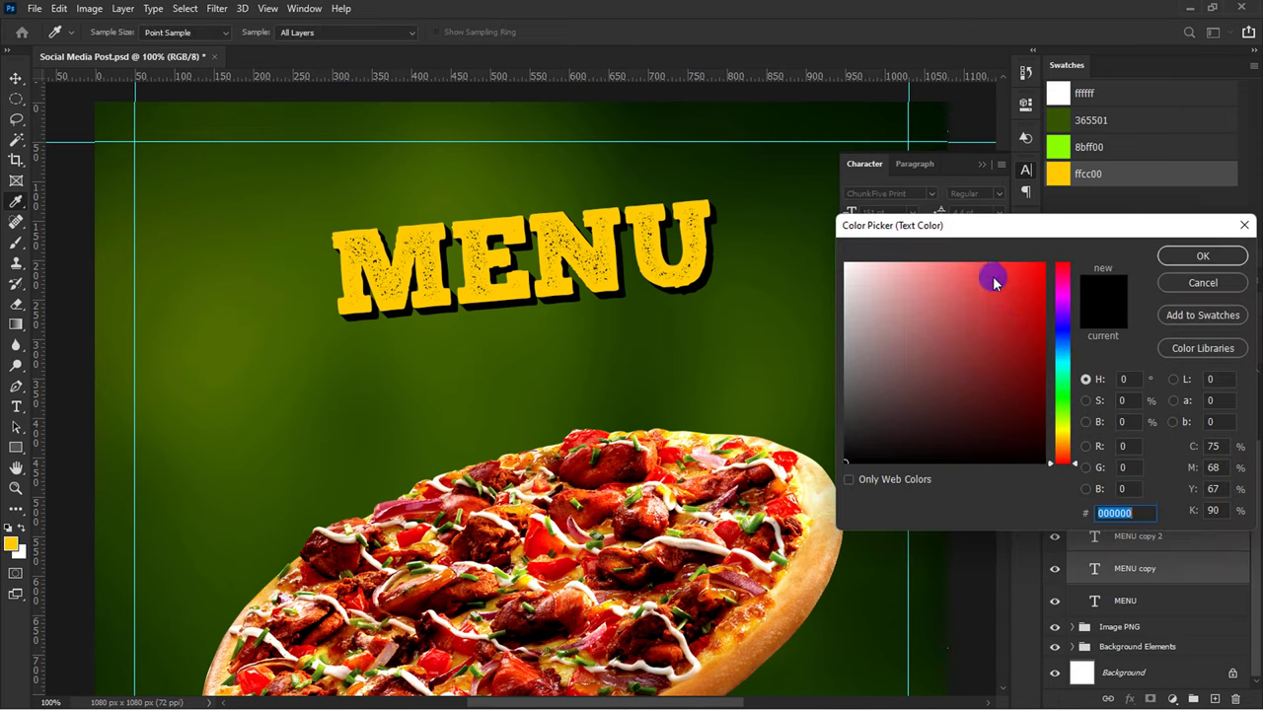
type("1a4")
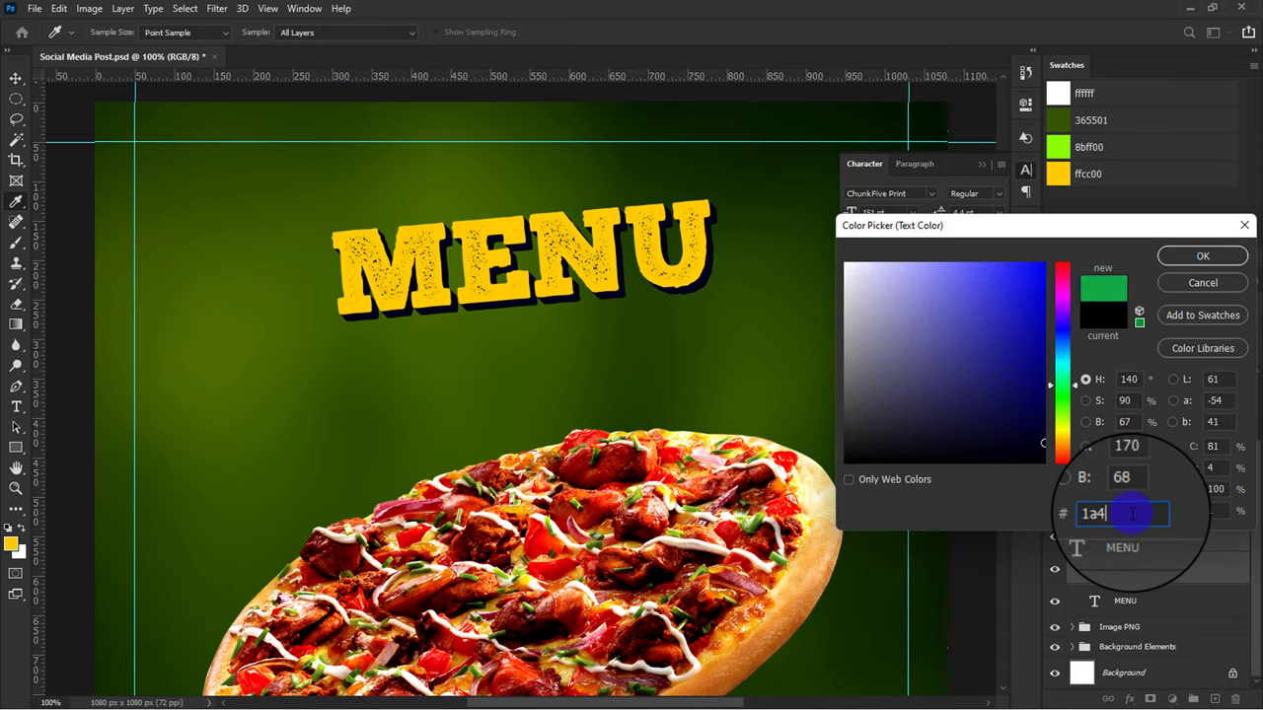
type("100")
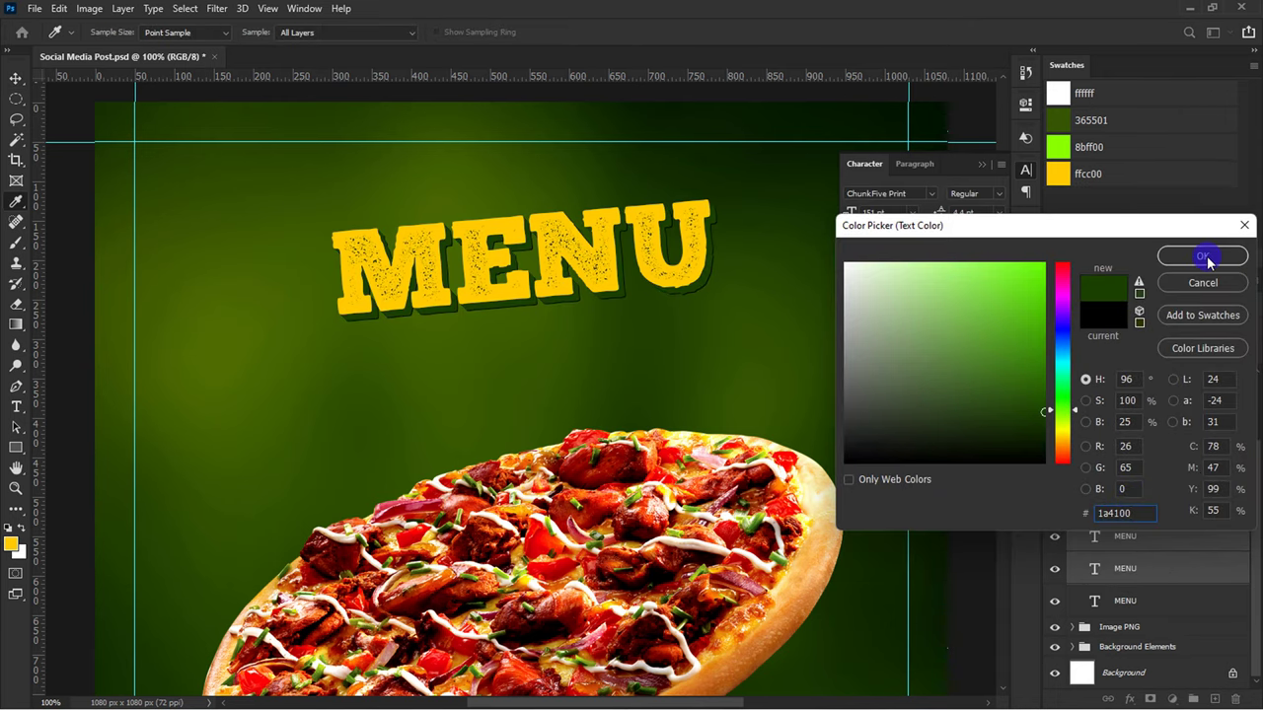
left_click(1203, 258)
left_click(1191, 604)
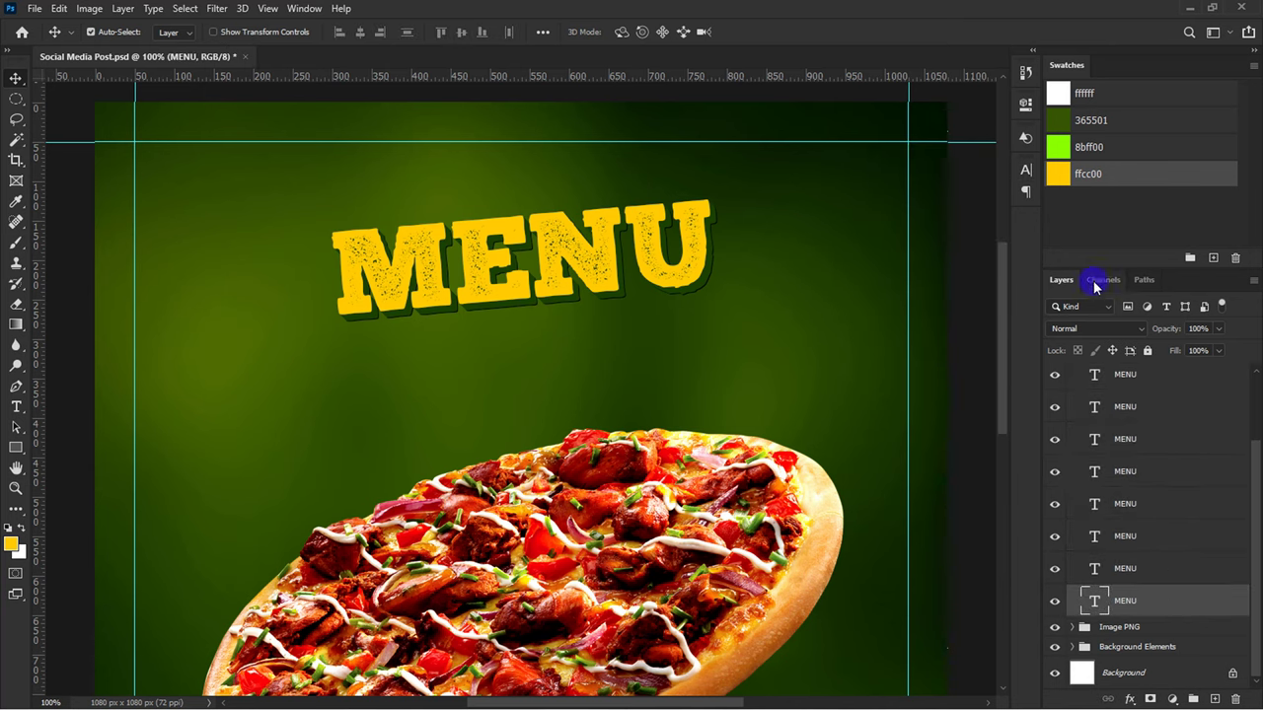
left_click(1058, 175)
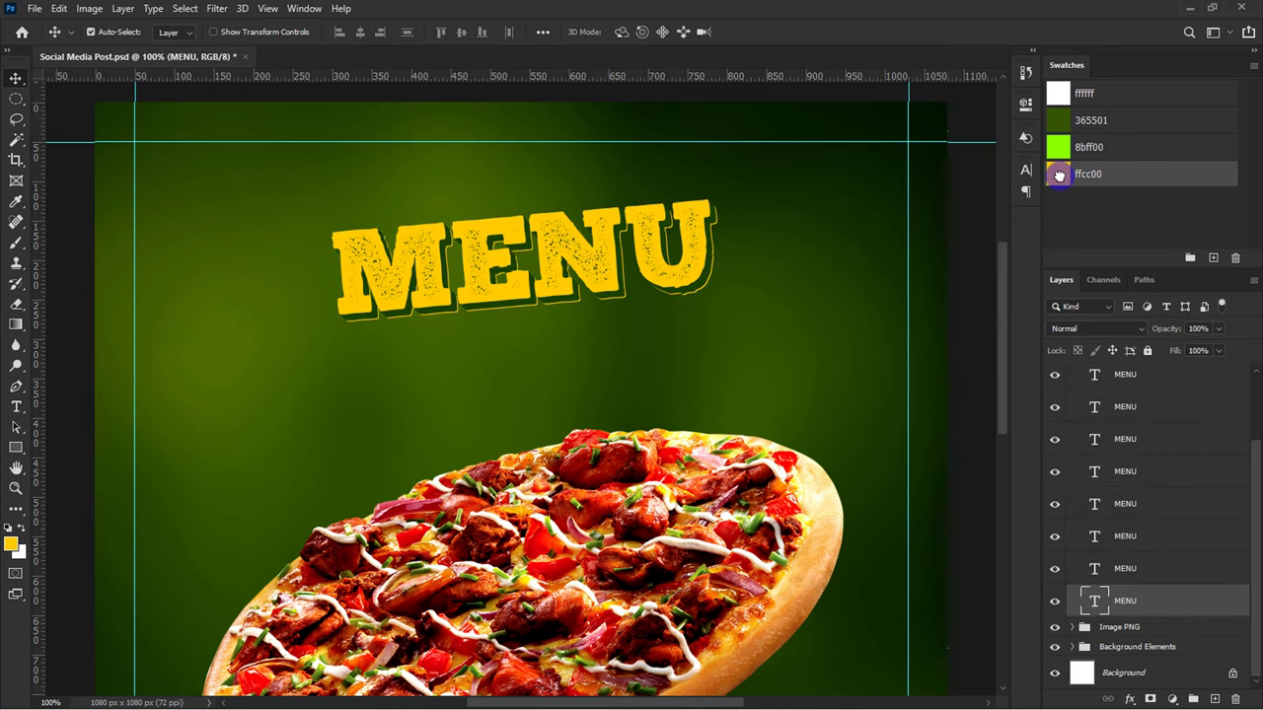
Step: Add a Drop Shadow to the bottom MENU layer: opacity 31%, angle 120°, distance 9, size 0
left_click(1132, 700)
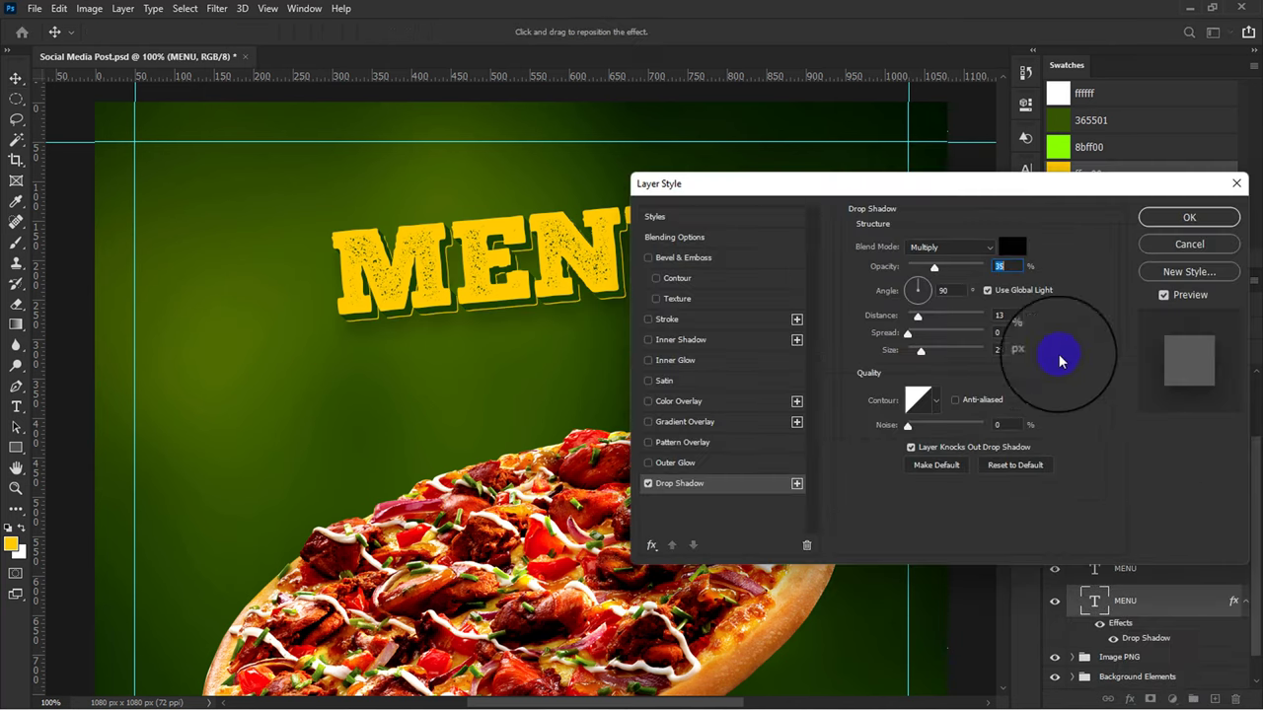
left_click(1013, 266)
type("31")
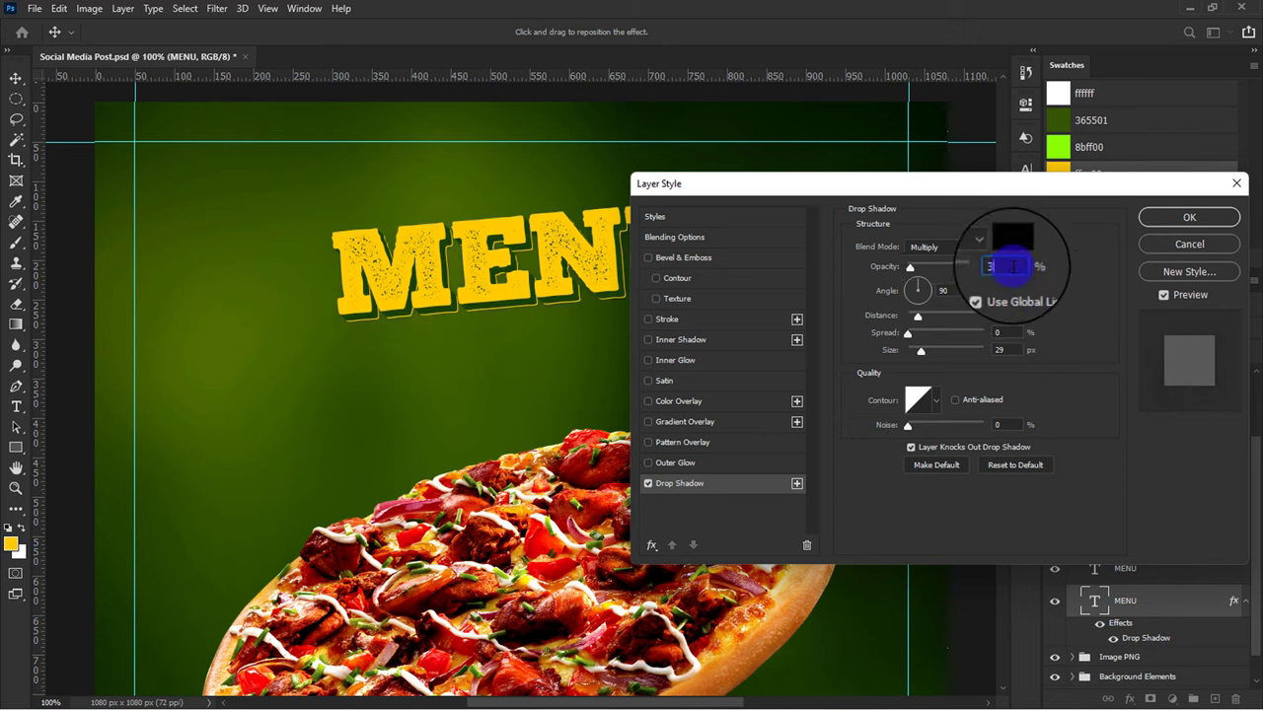
left_click(945, 289)
type("120")
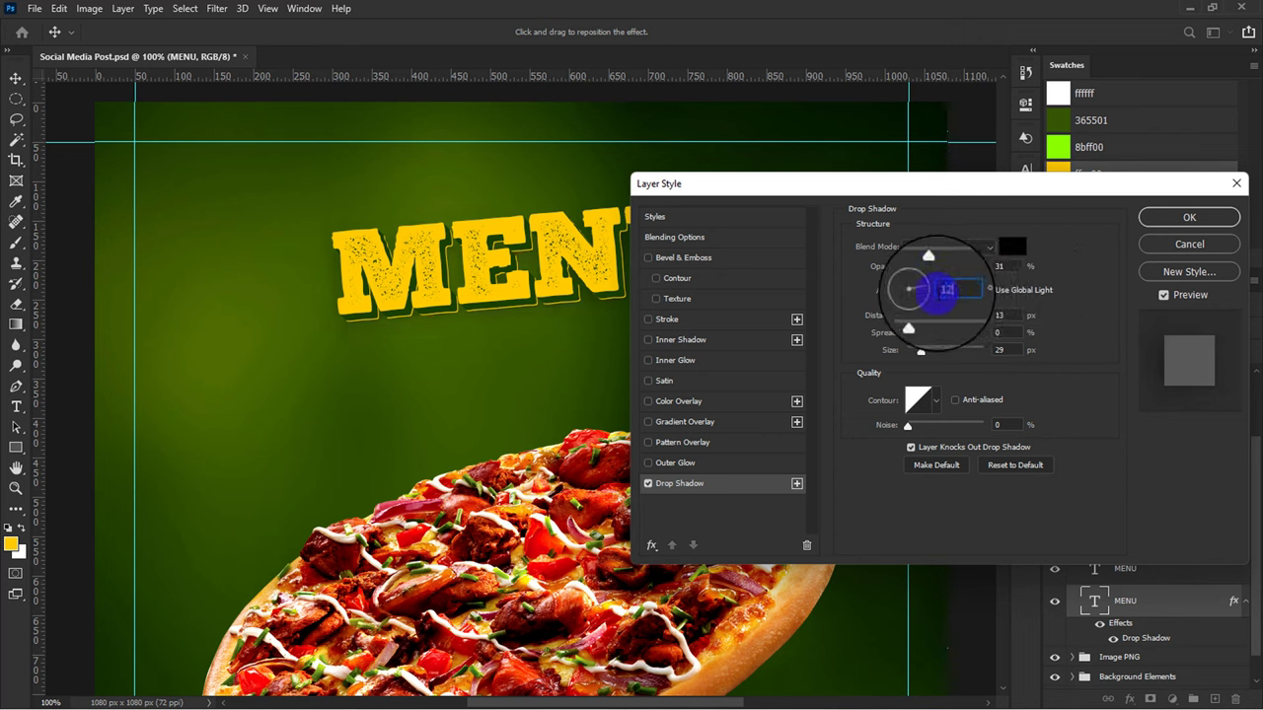
left_click(994, 316)
type("9")
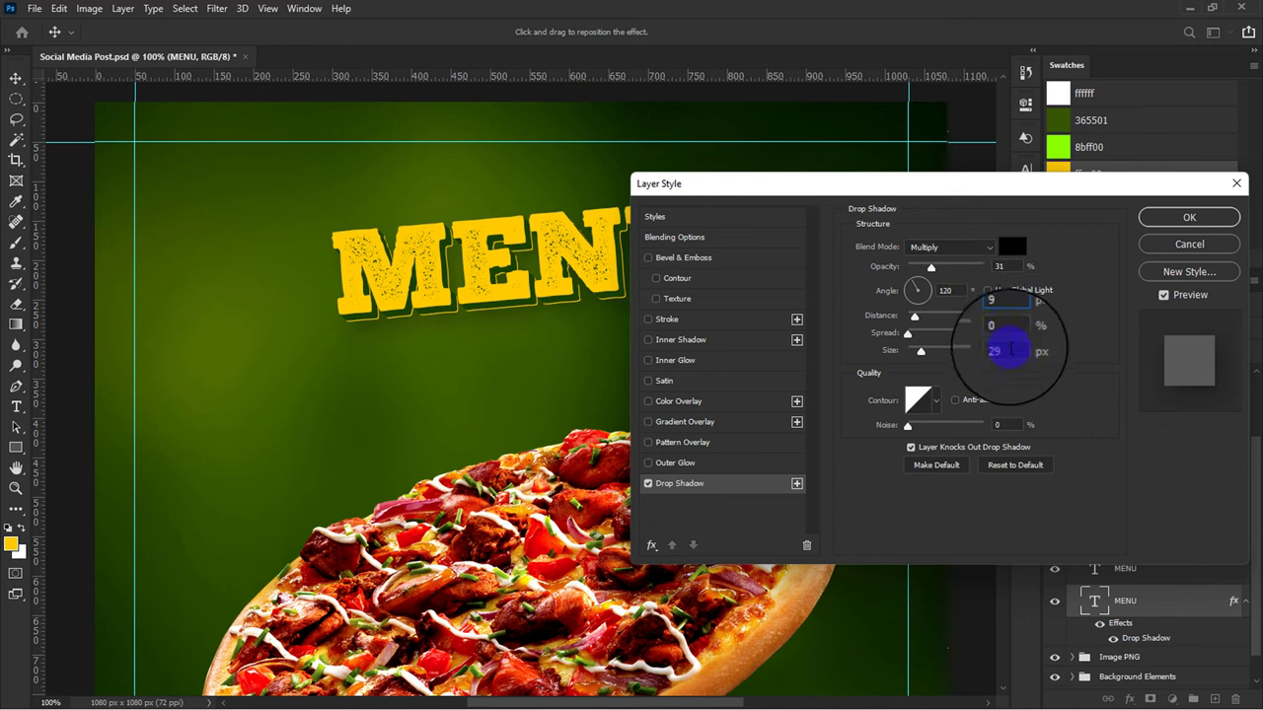
left_click(996, 351)
type("0")
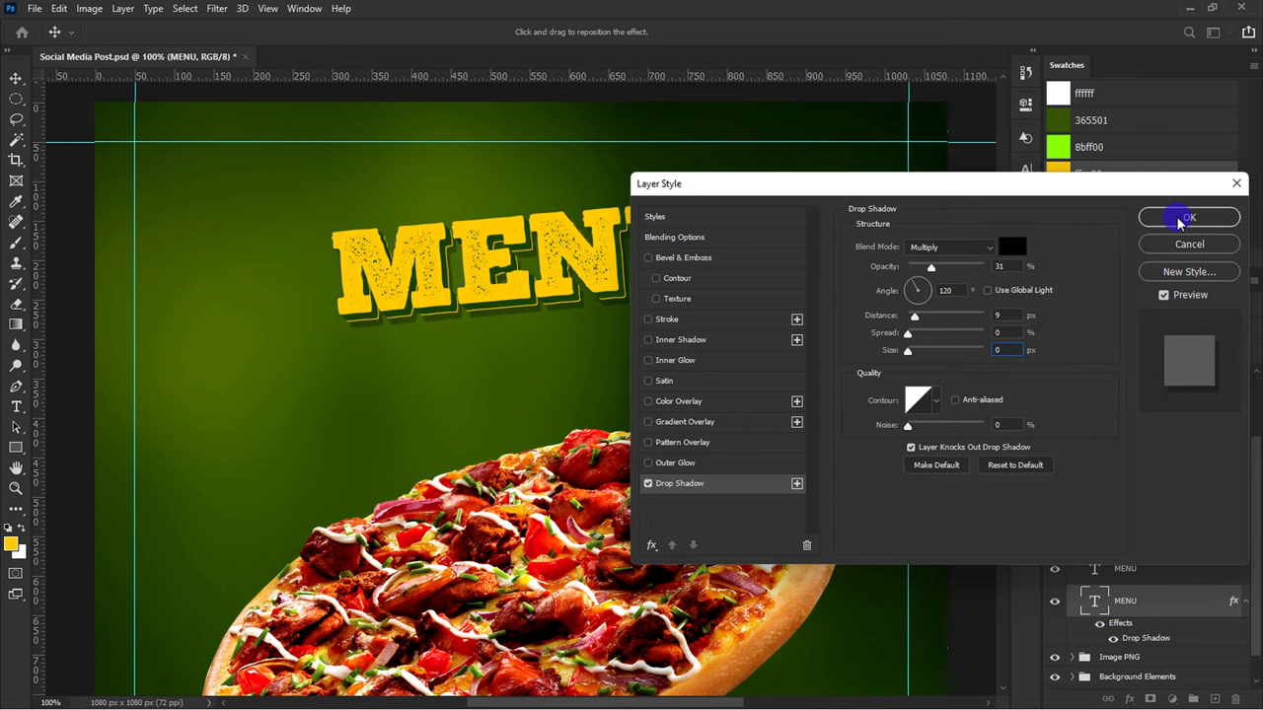
left_click(1189, 217)
Step: Group all the MENU text layers into a group named Extrude
scroll(1152, 434, "up", 1)
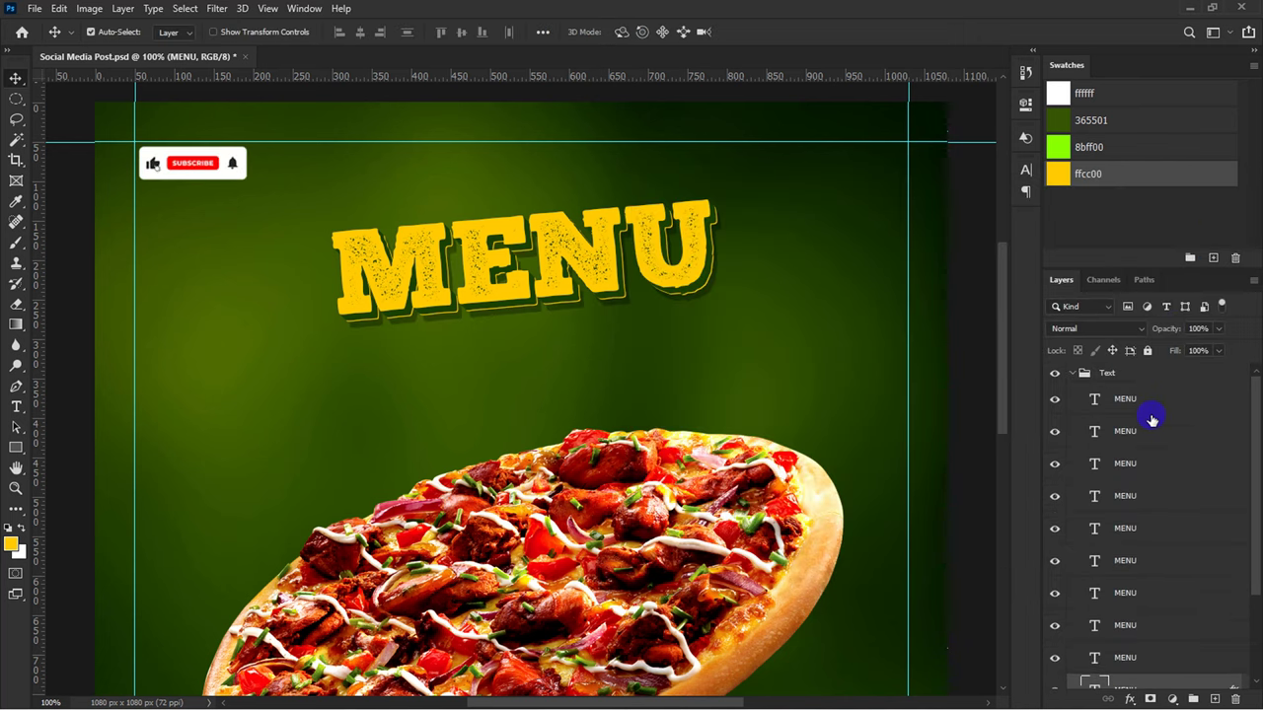
left_click(1151, 399, "shift")
key("ctrl+g")
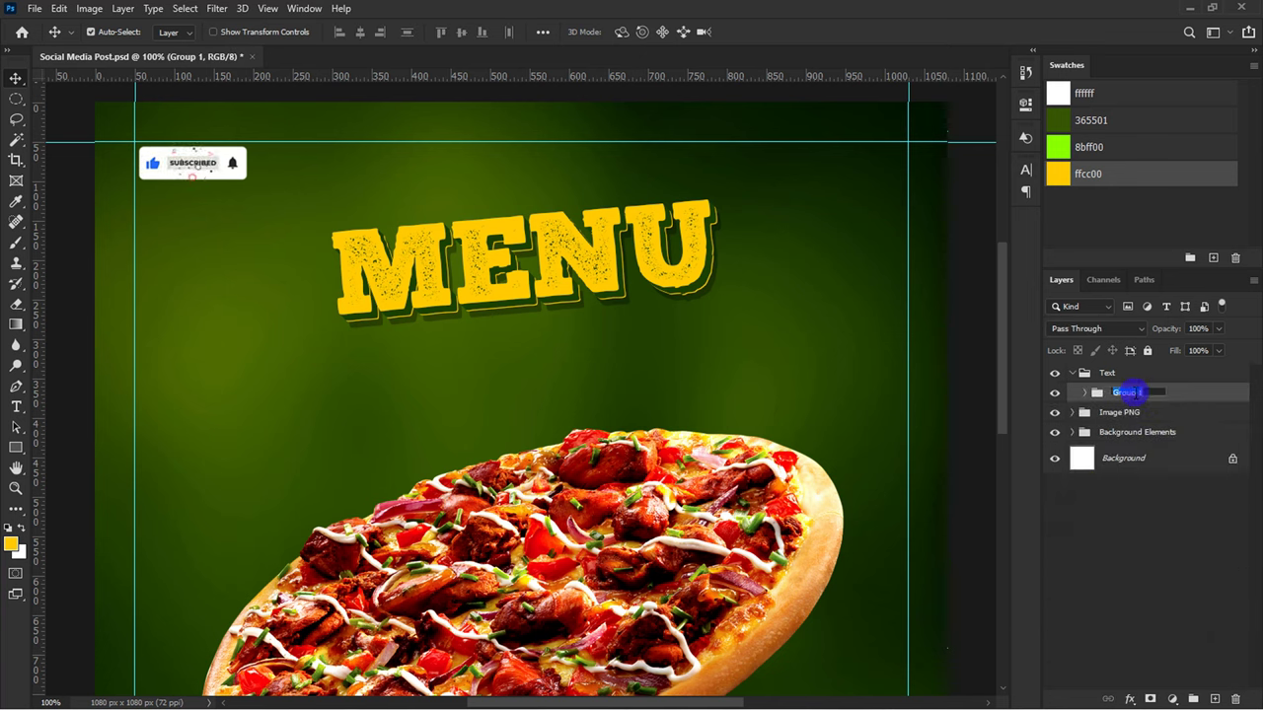
type("Extrude")
key("Return")
Step: Add white "Today's" text above MENU in the Absolute font with tracking 50
key("t")
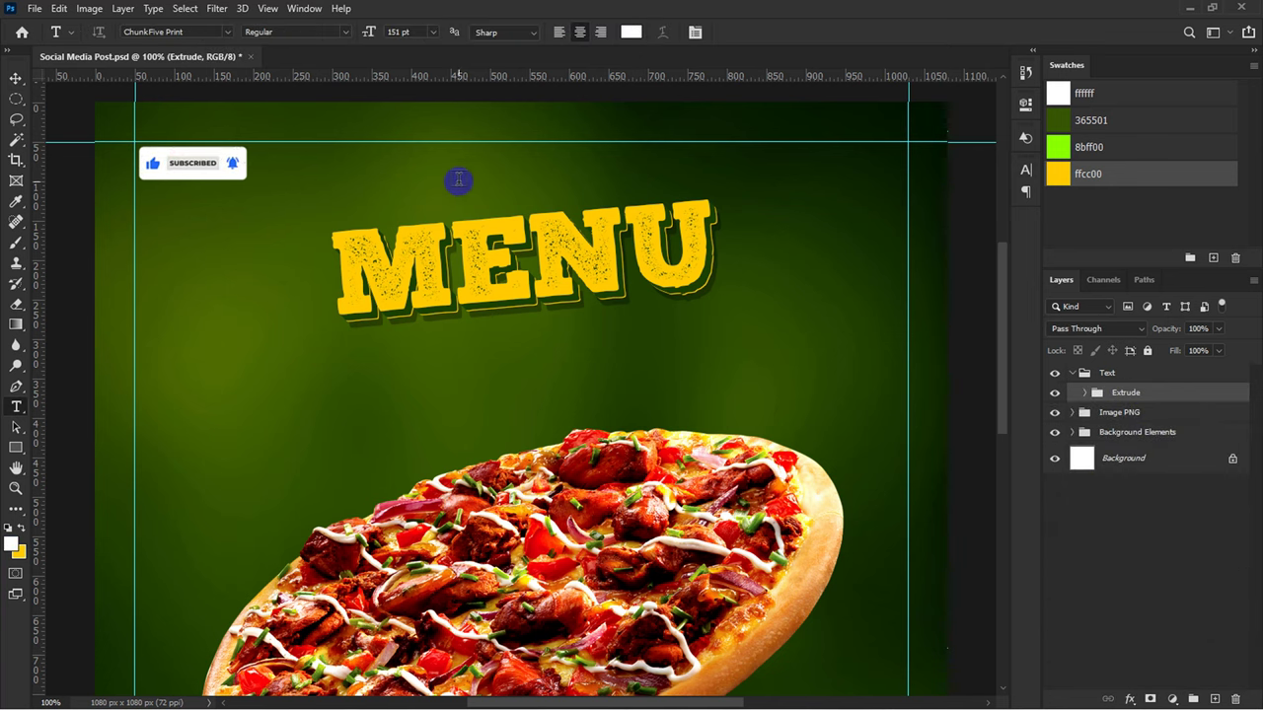
left_click(459, 180)
type("Today's")
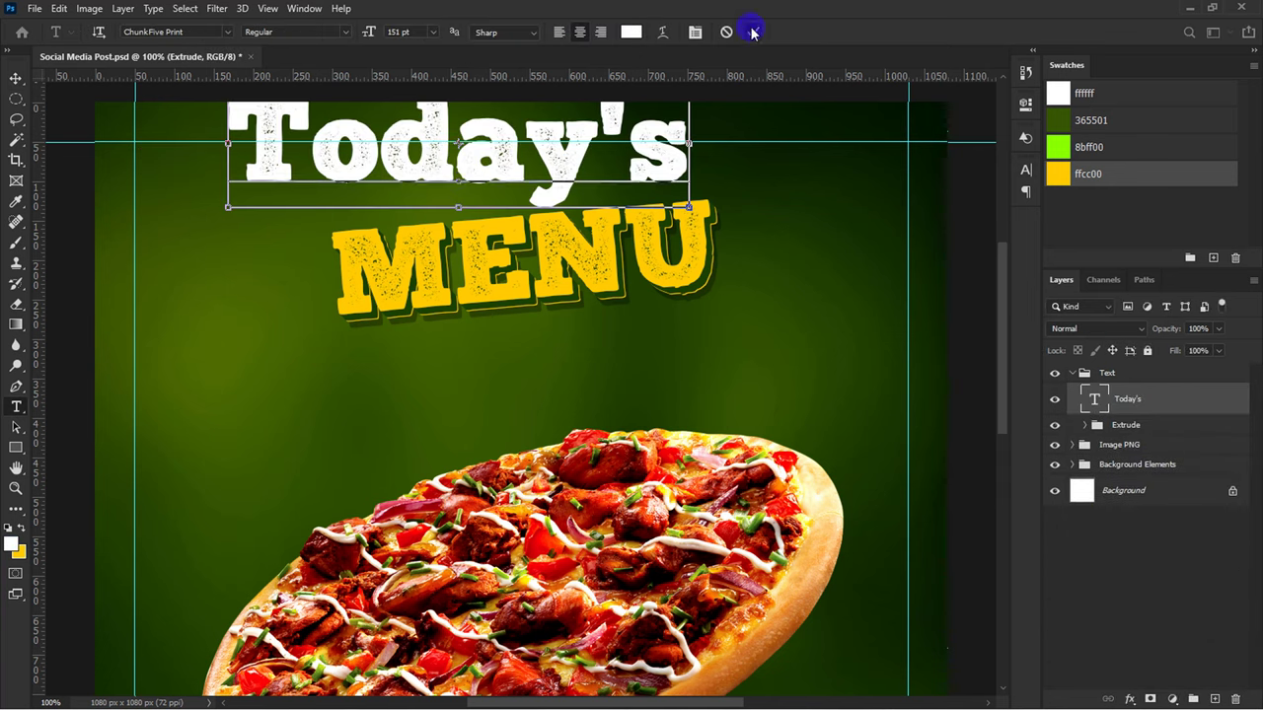
left_click(752, 32)
left_click(1025, 171)
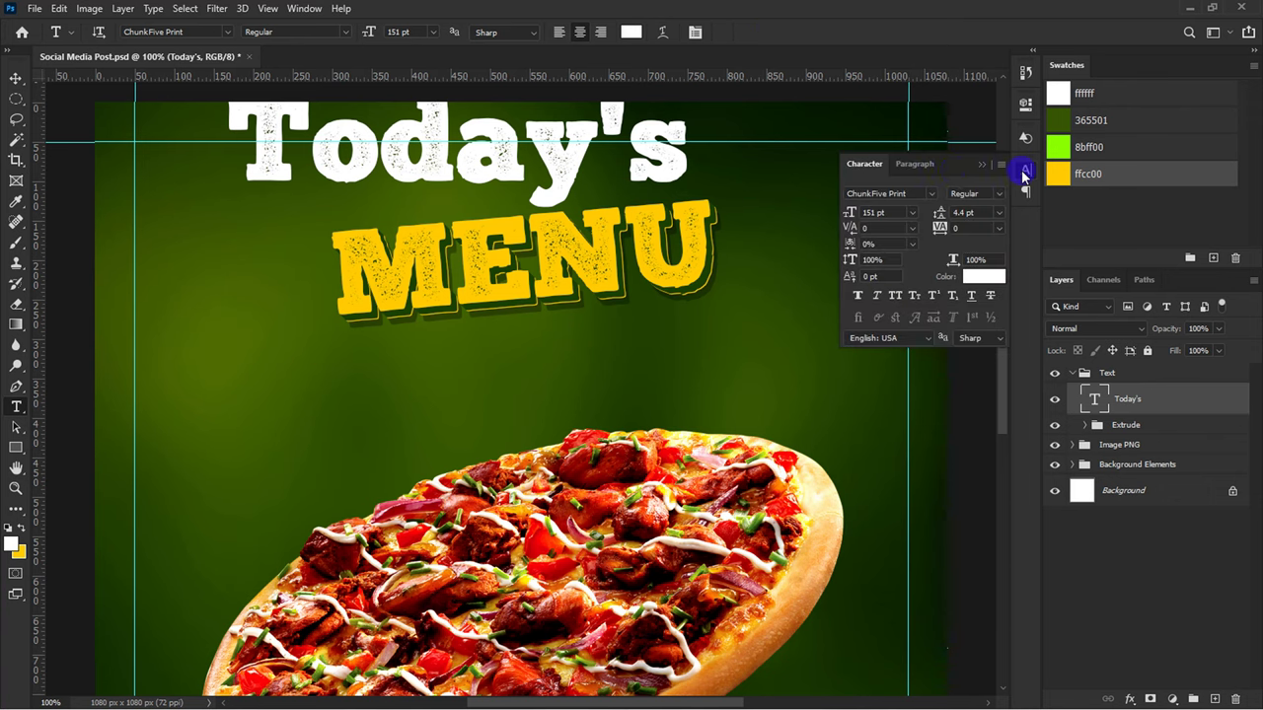
left_click(931, 195)
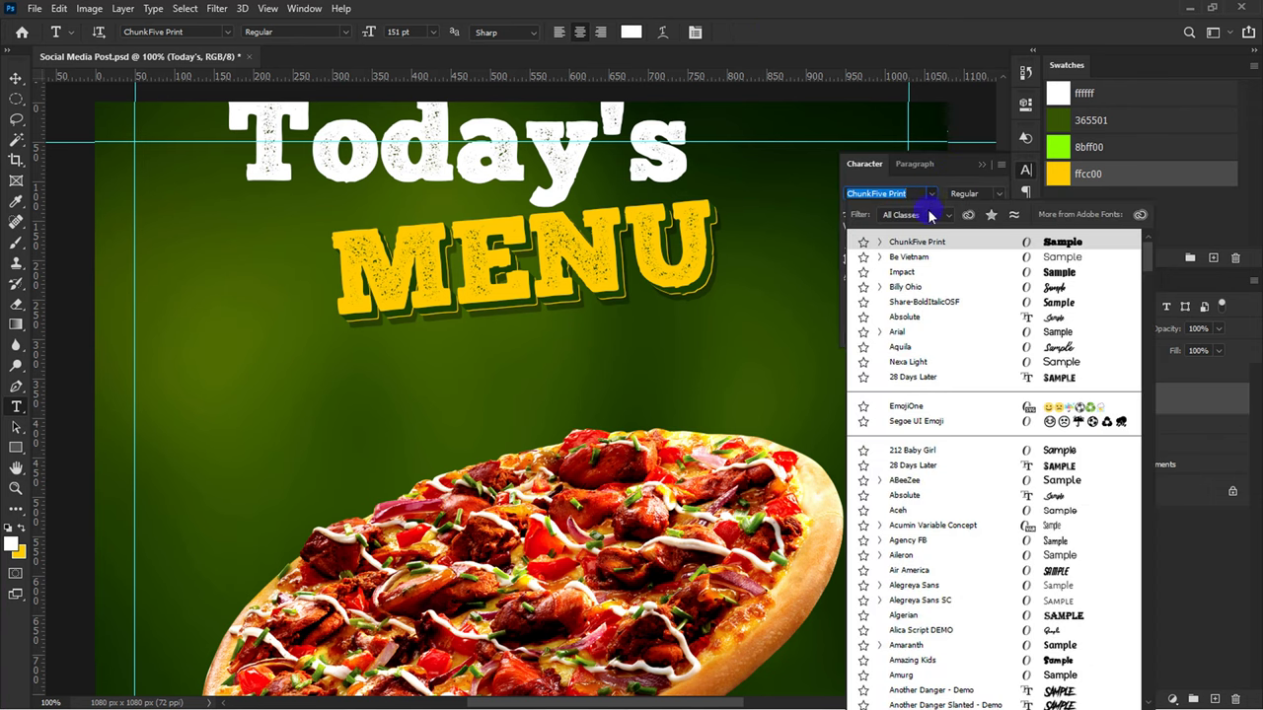
left_click(914, 318)
left_click(999, 228)
left_click(977, 378)
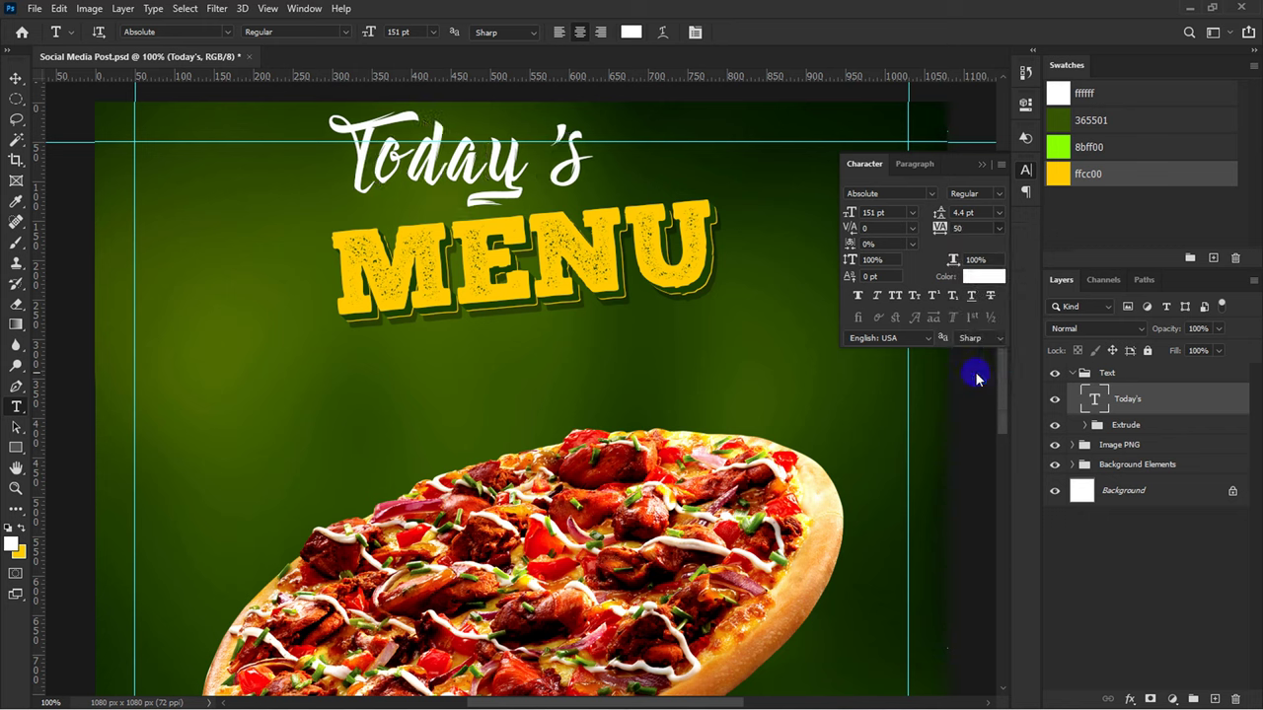
Step: Move "Today's" right to sit above MENU and shrink it slightly
key("v")
left_click_drag(496, 175, 626, 194)
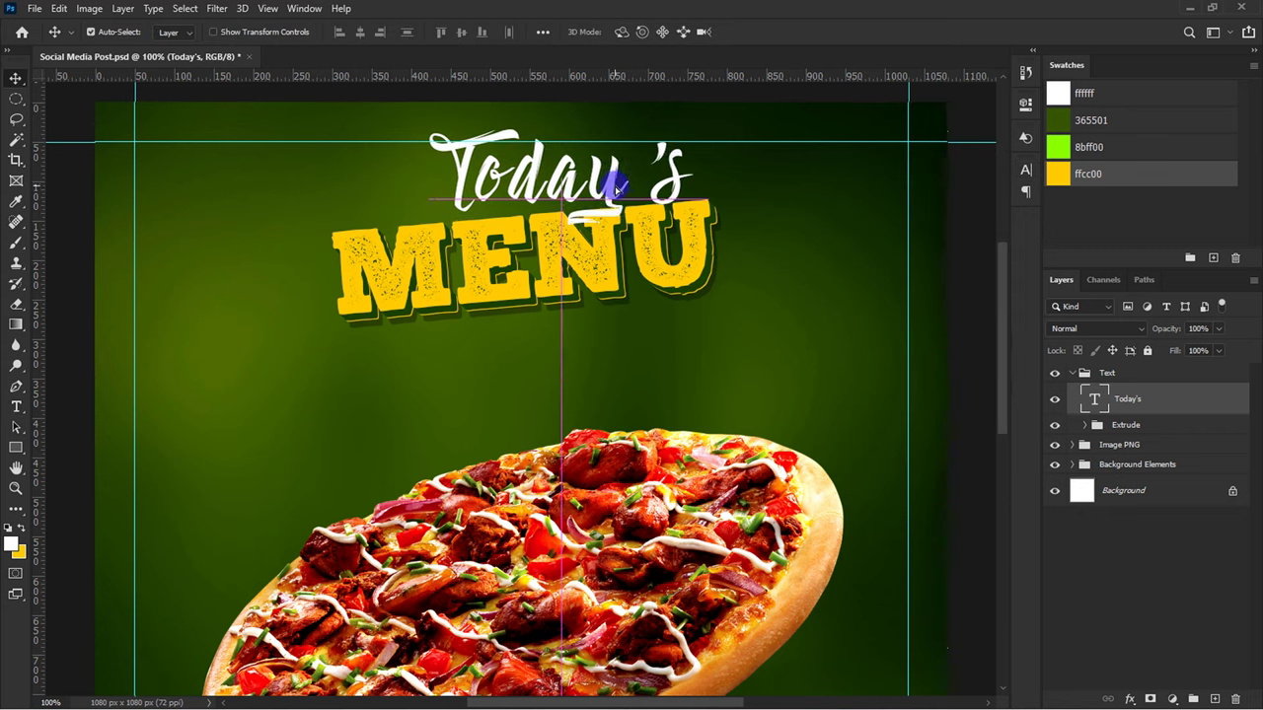
key("ctrl+t")
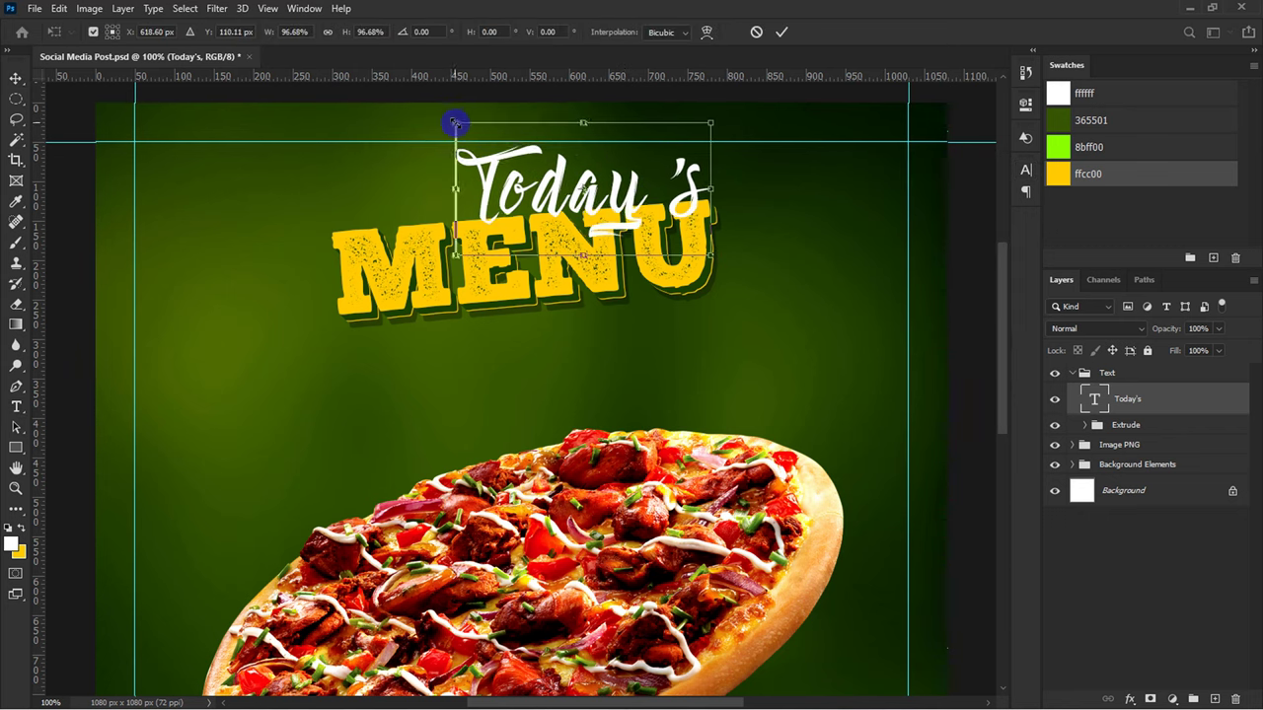
left_click_drag(450, 121, 461, 129)
key("Return")
Step: Give "Today's" a 365501 drop shadow at 100% opacity, 90° angle, distance 0, size 0
left_click(1125, 694)
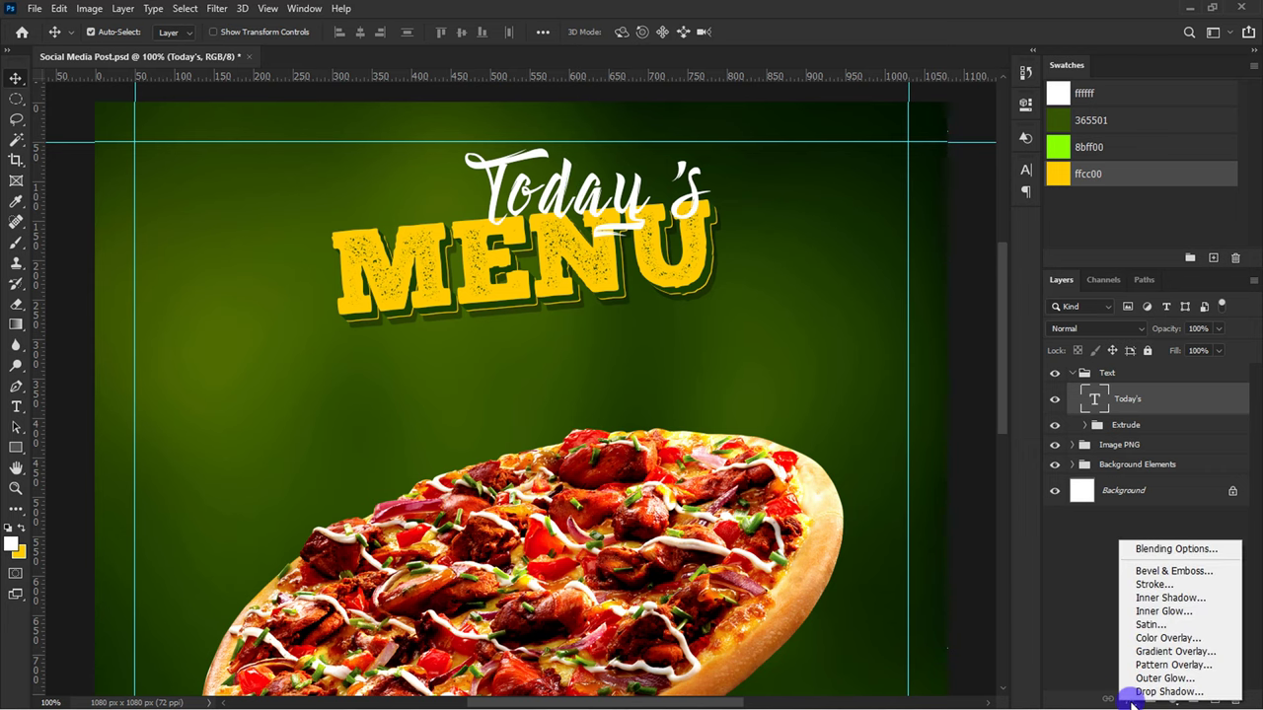
left_click(1144, 691)
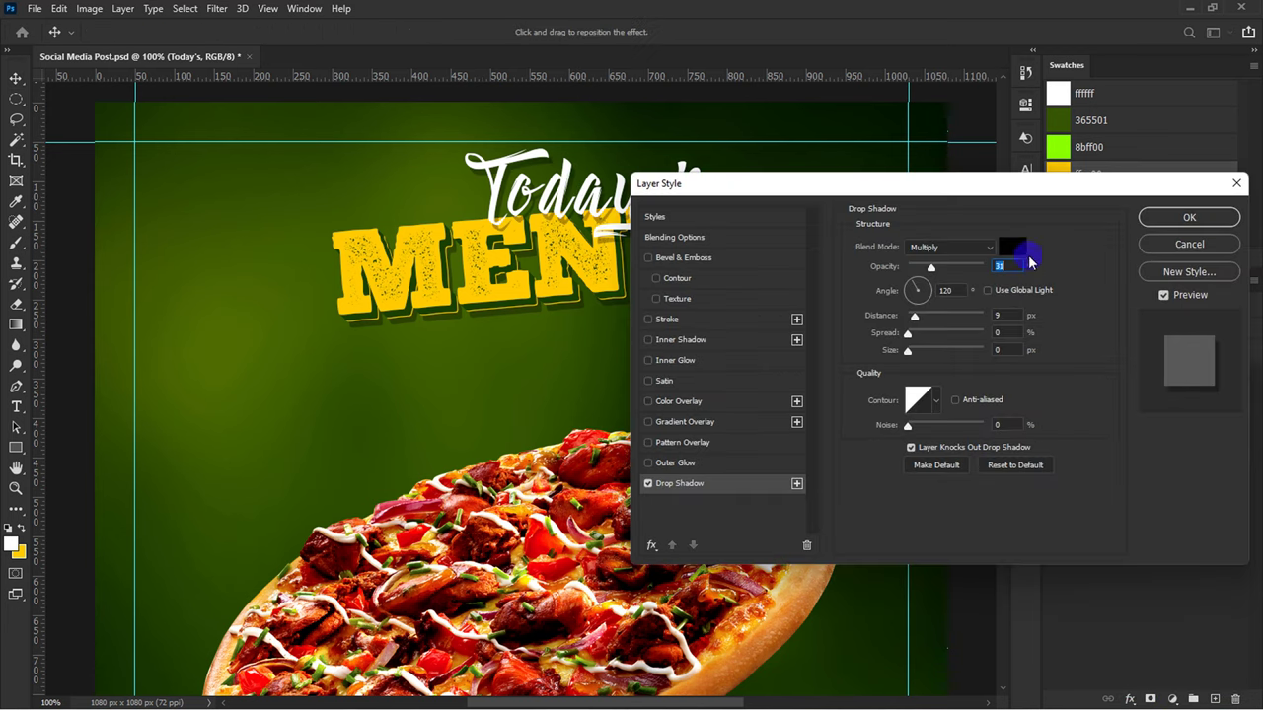
left_click(1022, 253)
left_click(1057, 115)
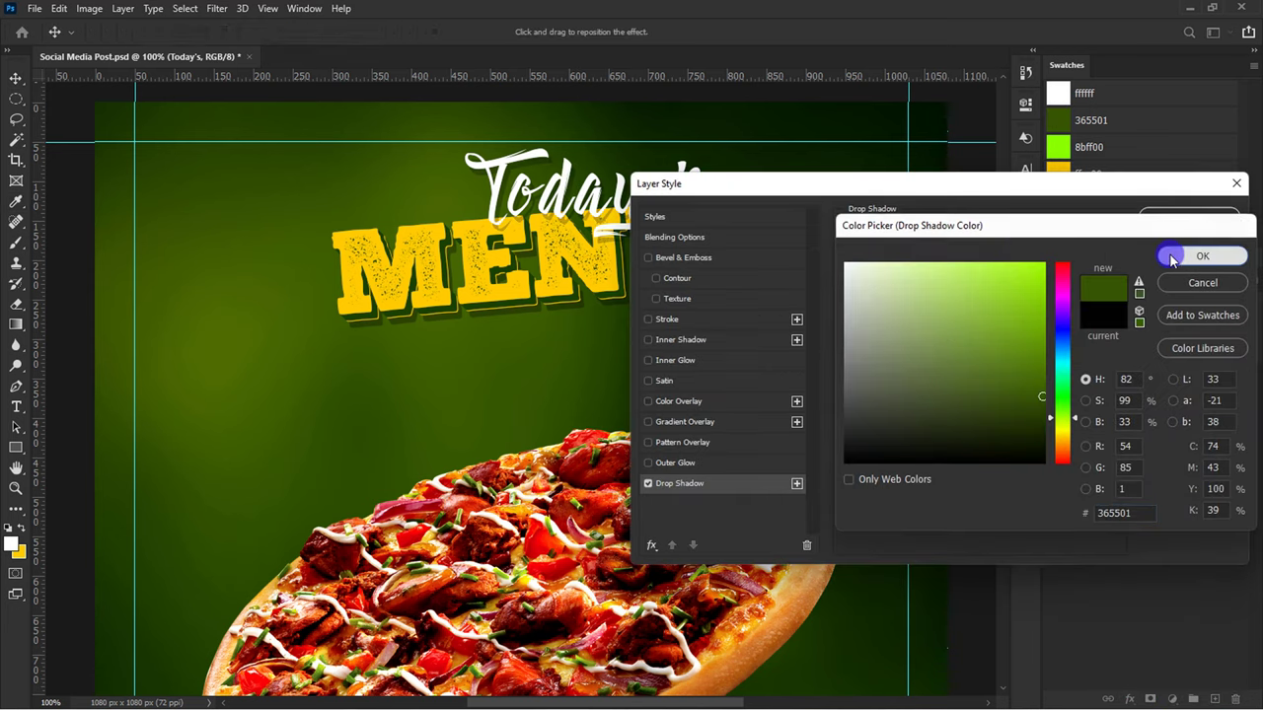
left_click(1203, 255)
left_click(931, 290)
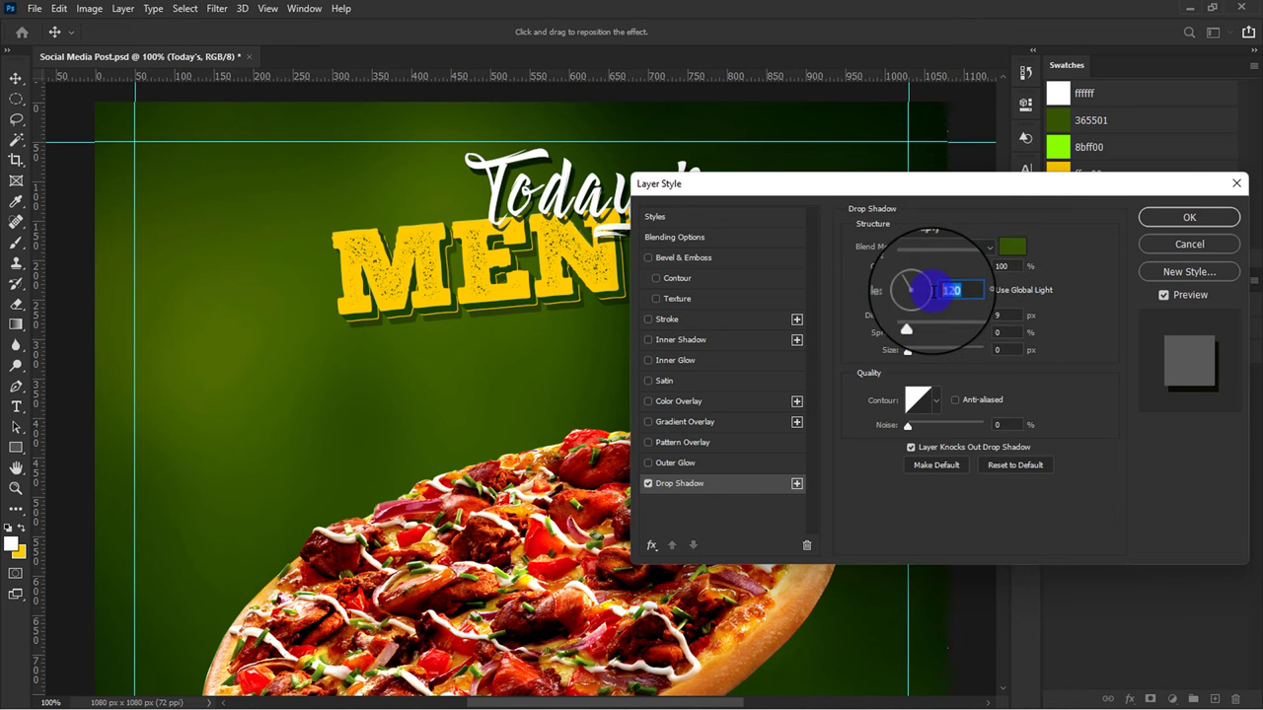
type("90")
double_click(998, 314)
type("0")
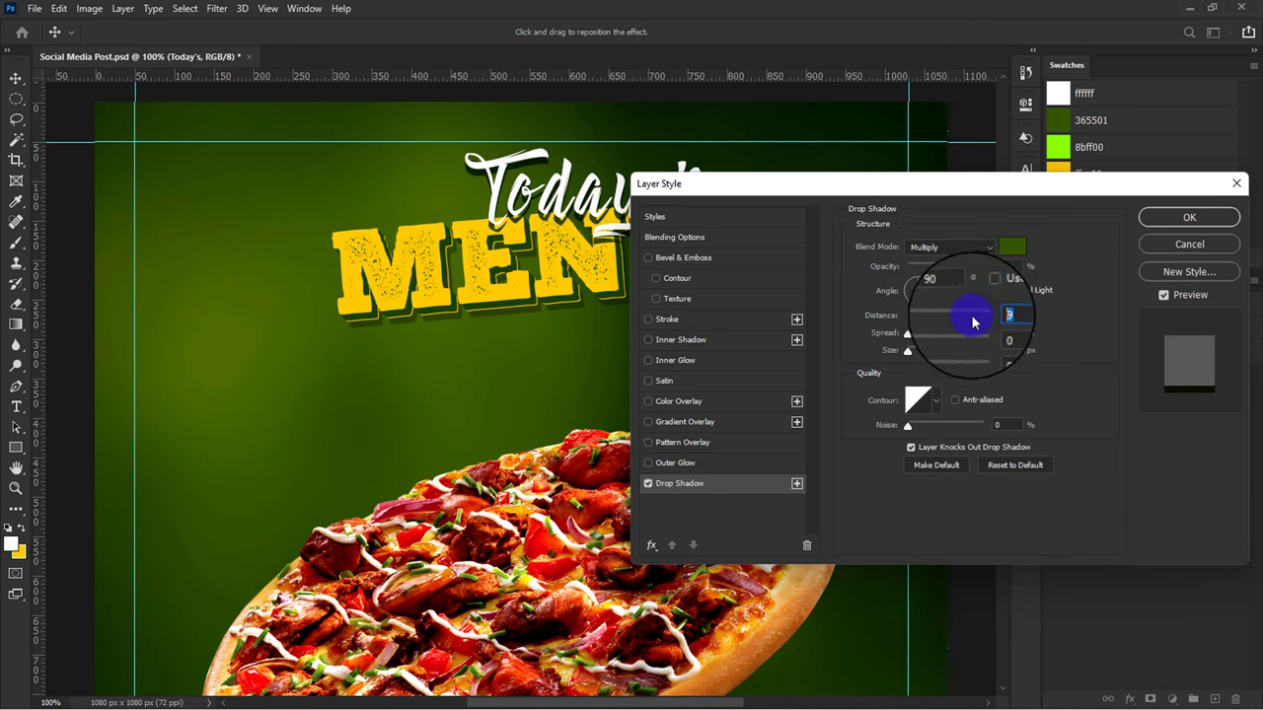
double_click(995, 334)
type("00")
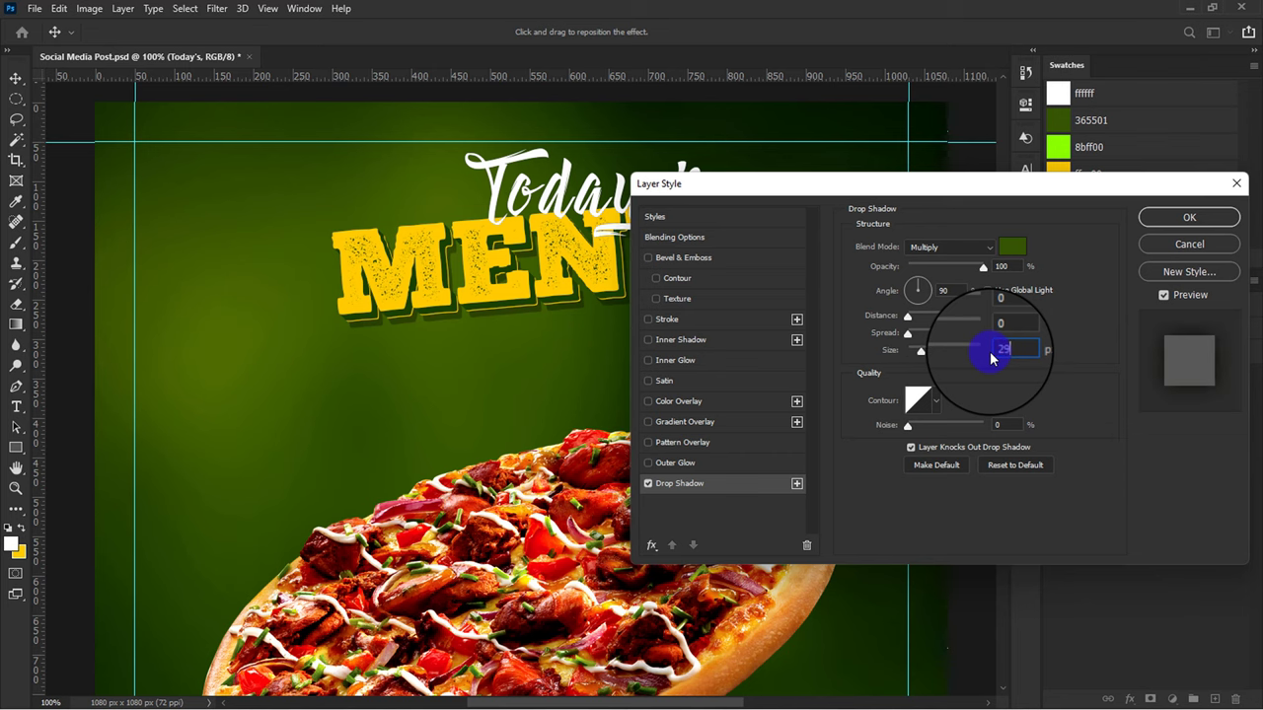
left_click(1176, 219)
Step: Add the text HOT & SPICY PIZZA below MENU in Be Vietnam at 36 pt
key("t")
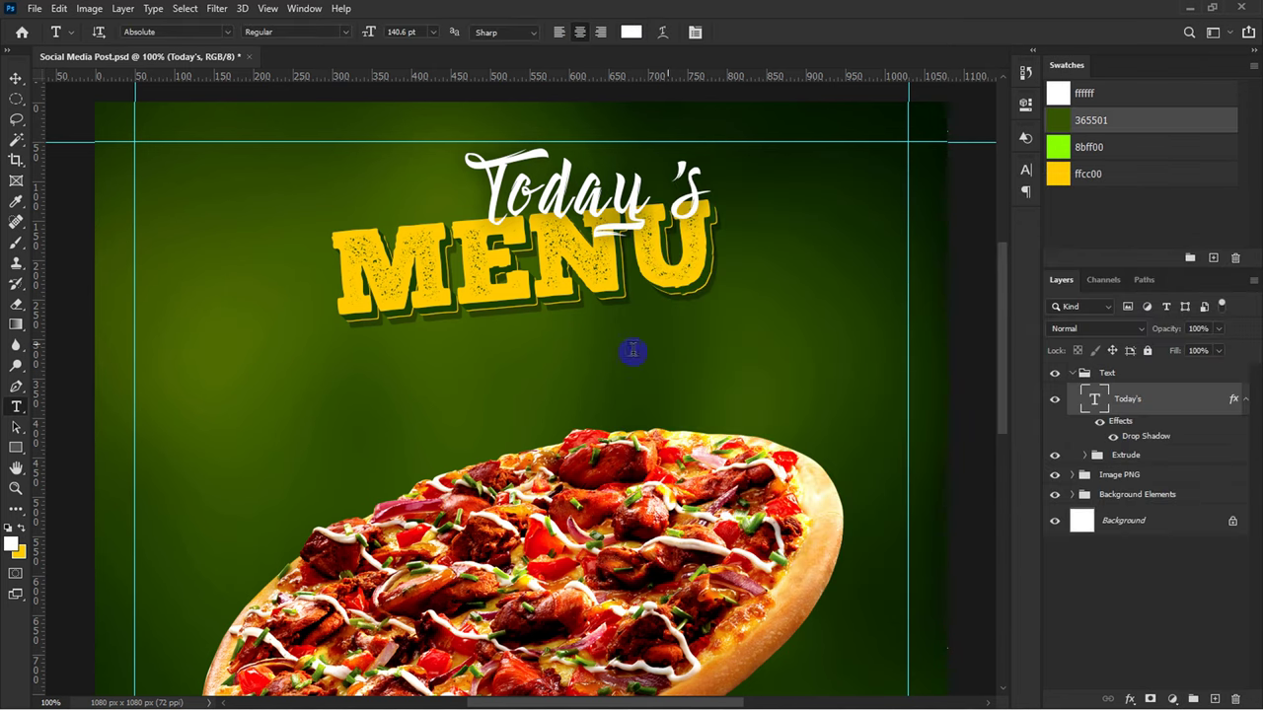
left_click(370, 355)
left_click(217, 32)
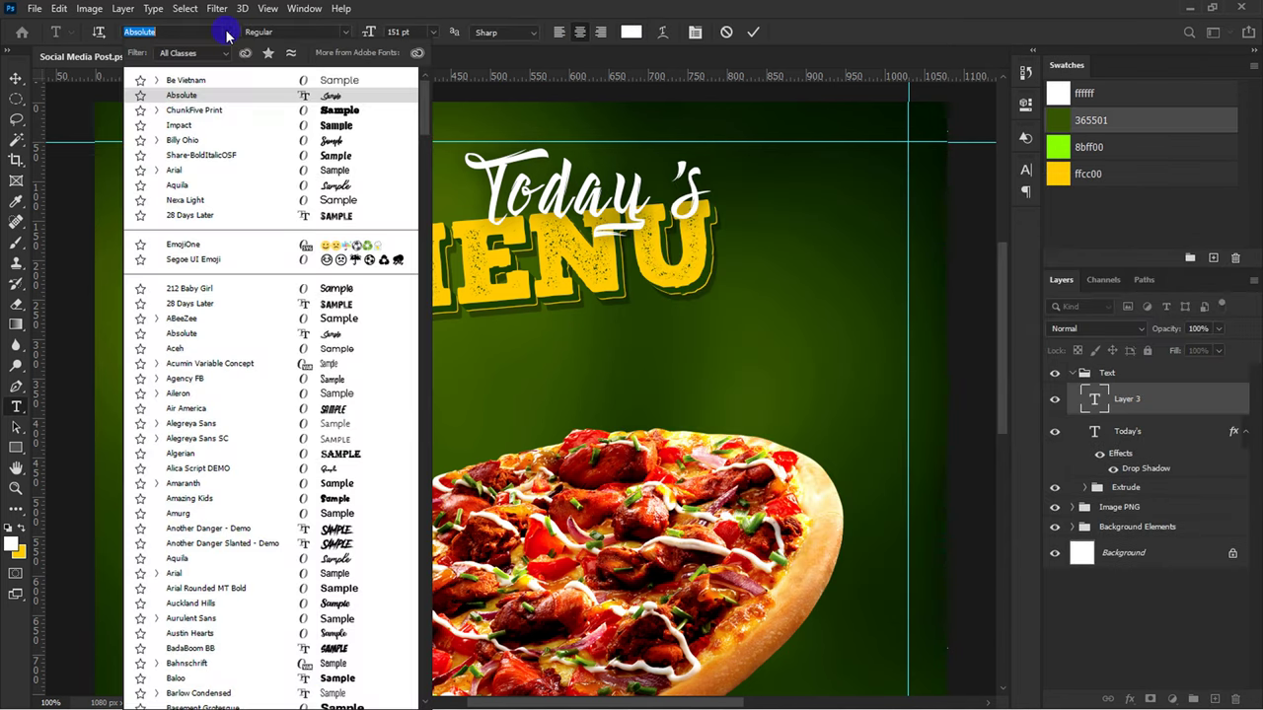
left_click(216, 82)
left_click(424, 30)
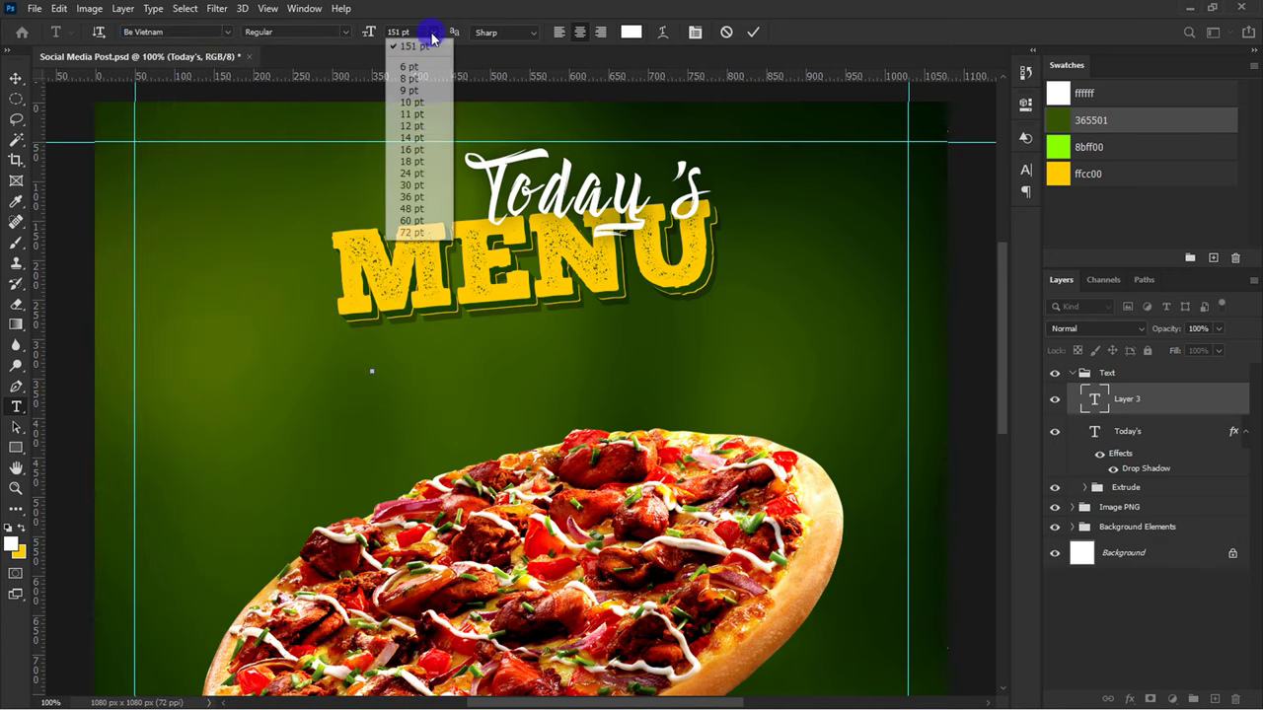
left_click(424, 194)
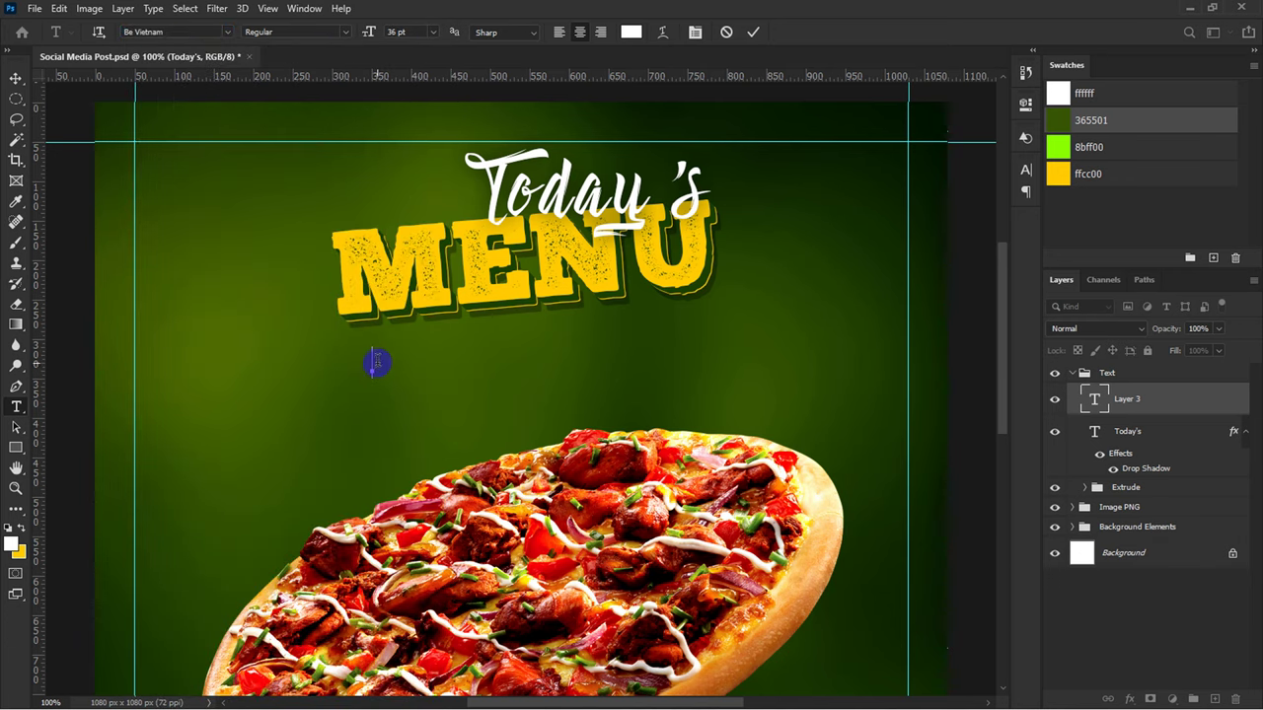
type("HOT & SPICY PIZZA")
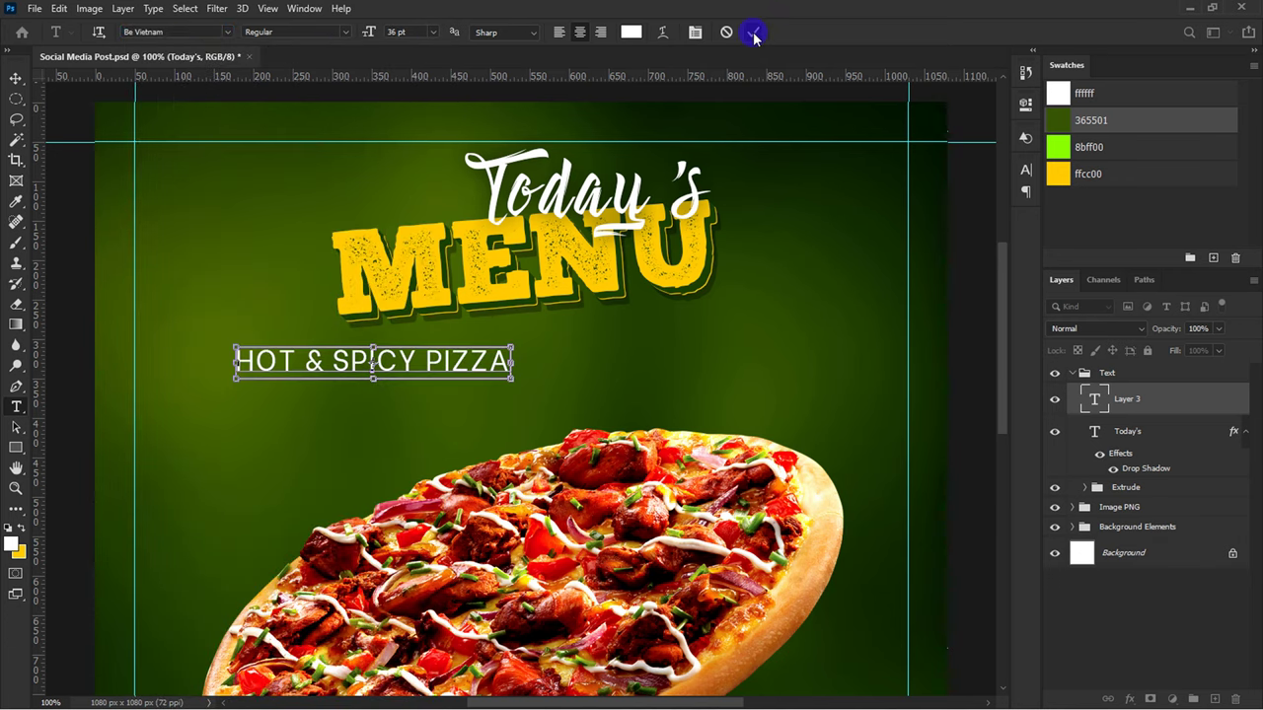
left_click(753, 33)
Step: Centre HOT & SPICY PIZZA under MENU and make it ExtraBold
key("v")
left_click_drag(456, 362, 611, 345)
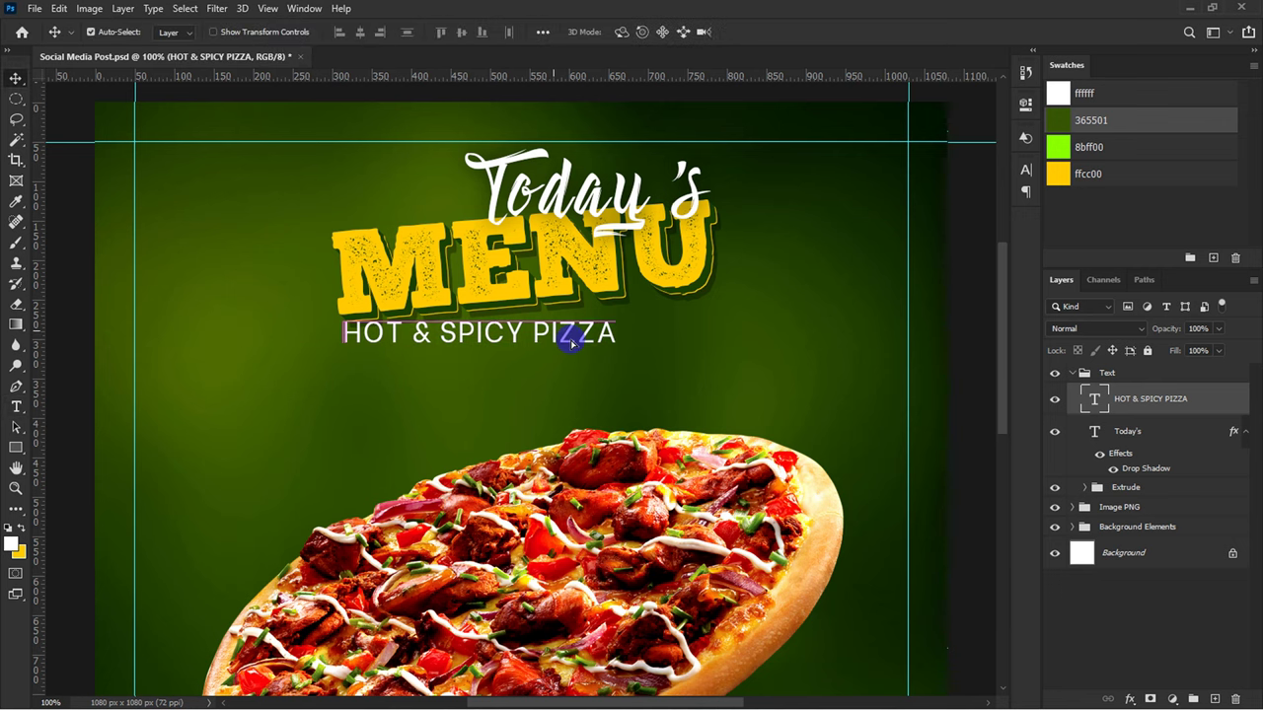
left_click(1025, 174)
left_click(999, 193)
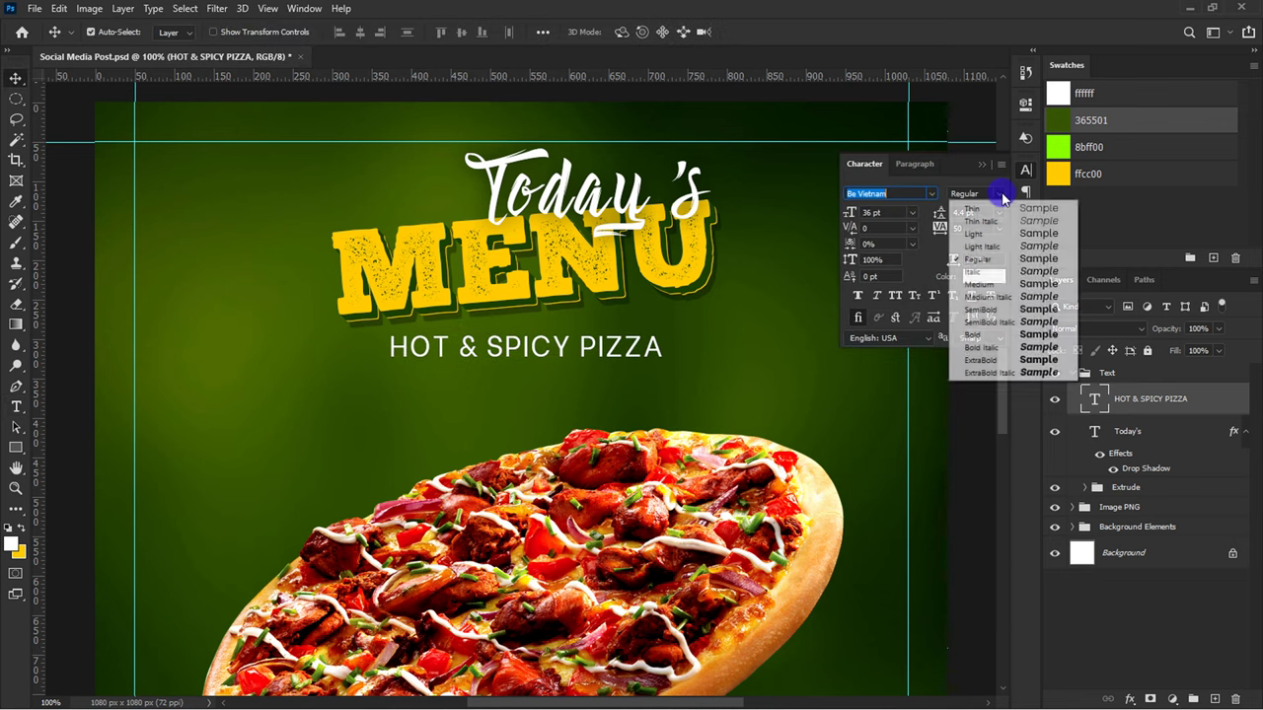
left_click(1006, 360)
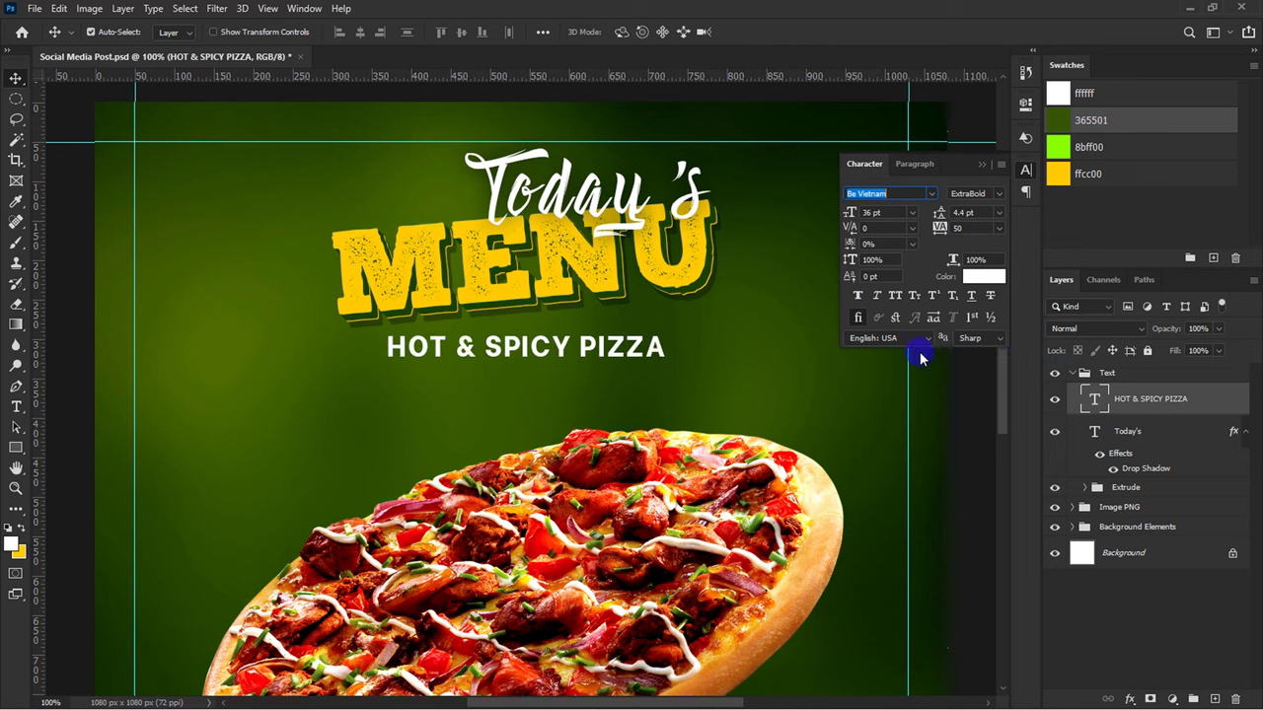
left_click(654, 347)
Step: Rotate the HOT & SPICY PIZZA line slightly counter-clockwise, about -5°
key("ctrl+t")
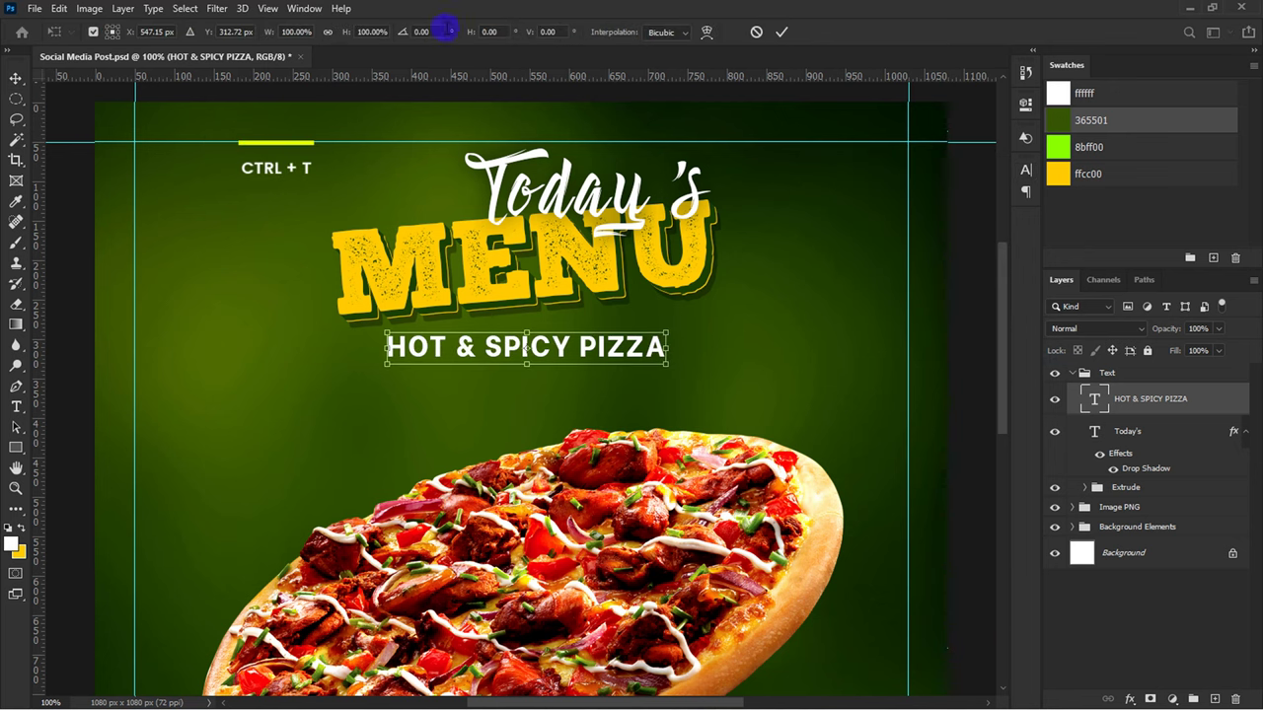
left_click_drag(412, 32, 407, 31)
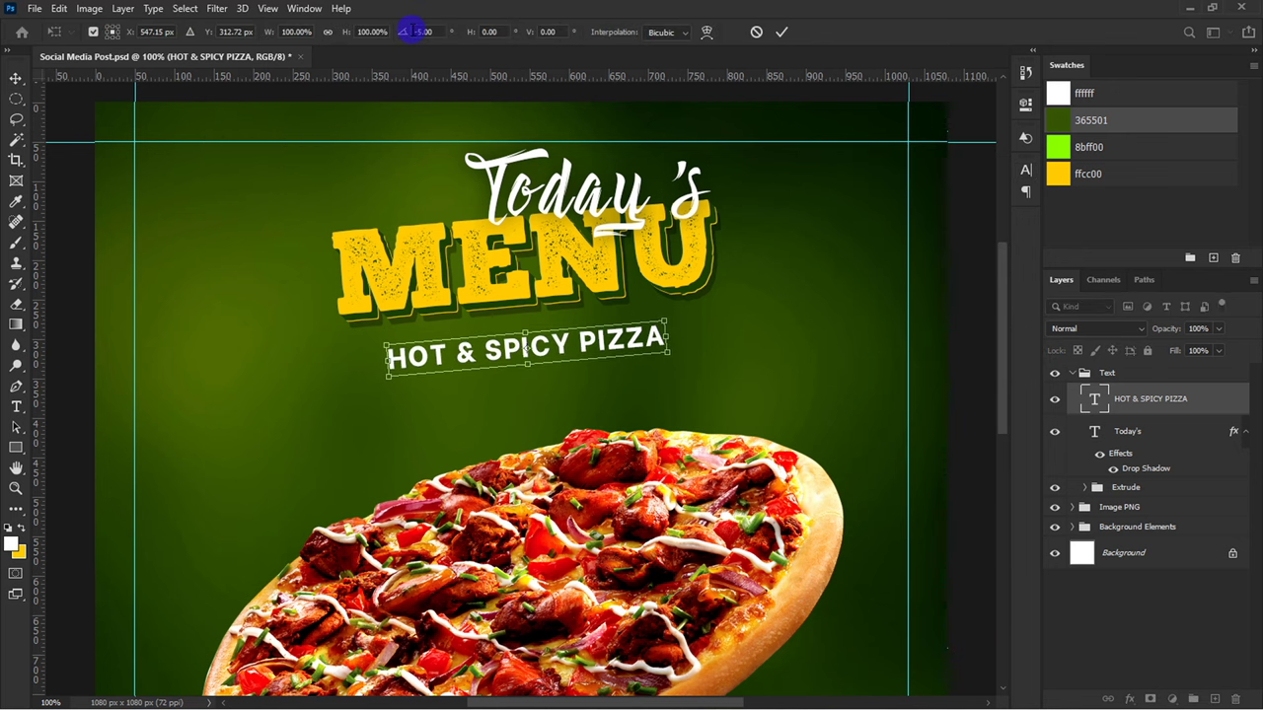
key("Return")
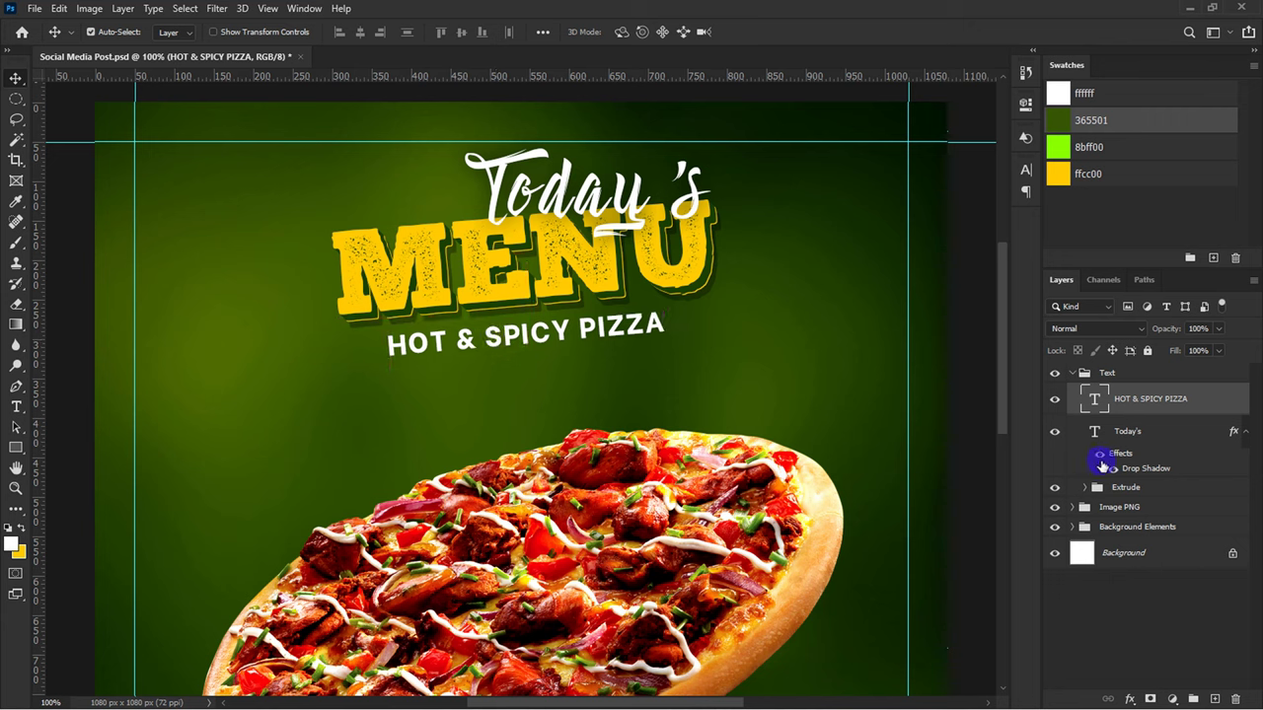
Step: Create a new layer group named Icons ans Shapes
left_click(1126, 487)
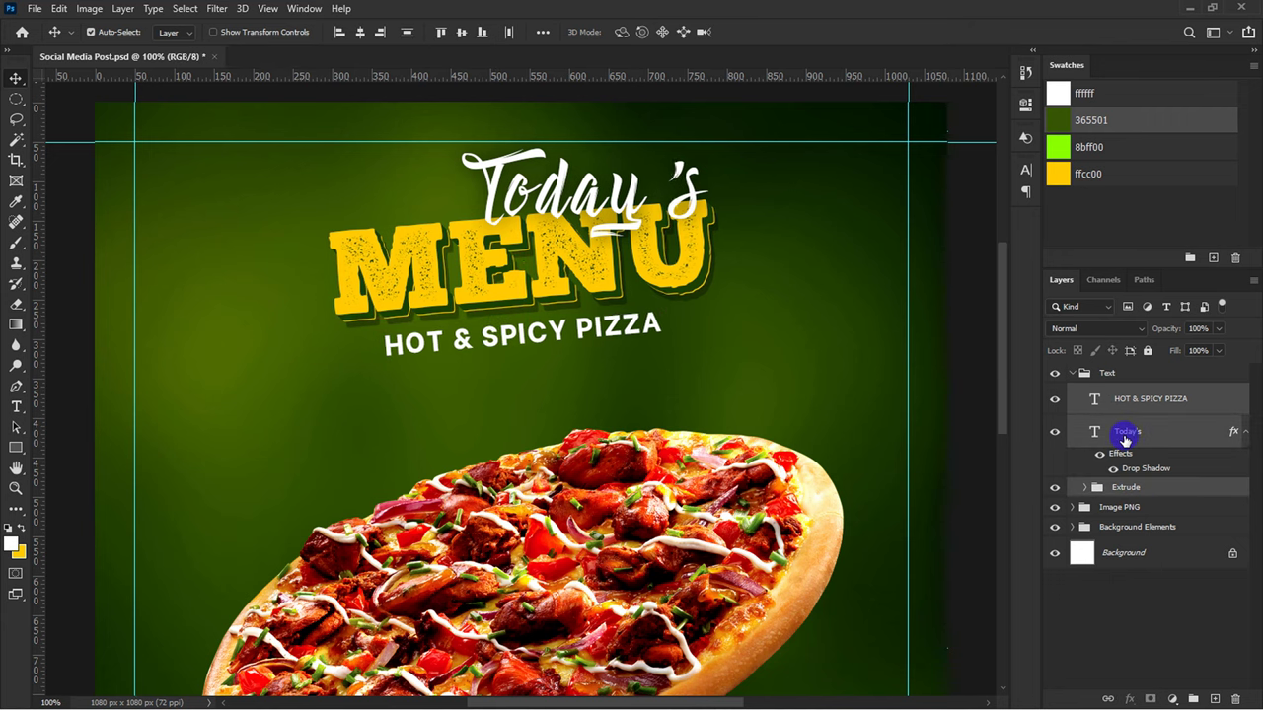
left_click(1131, 376)
left_click(1191, 686)
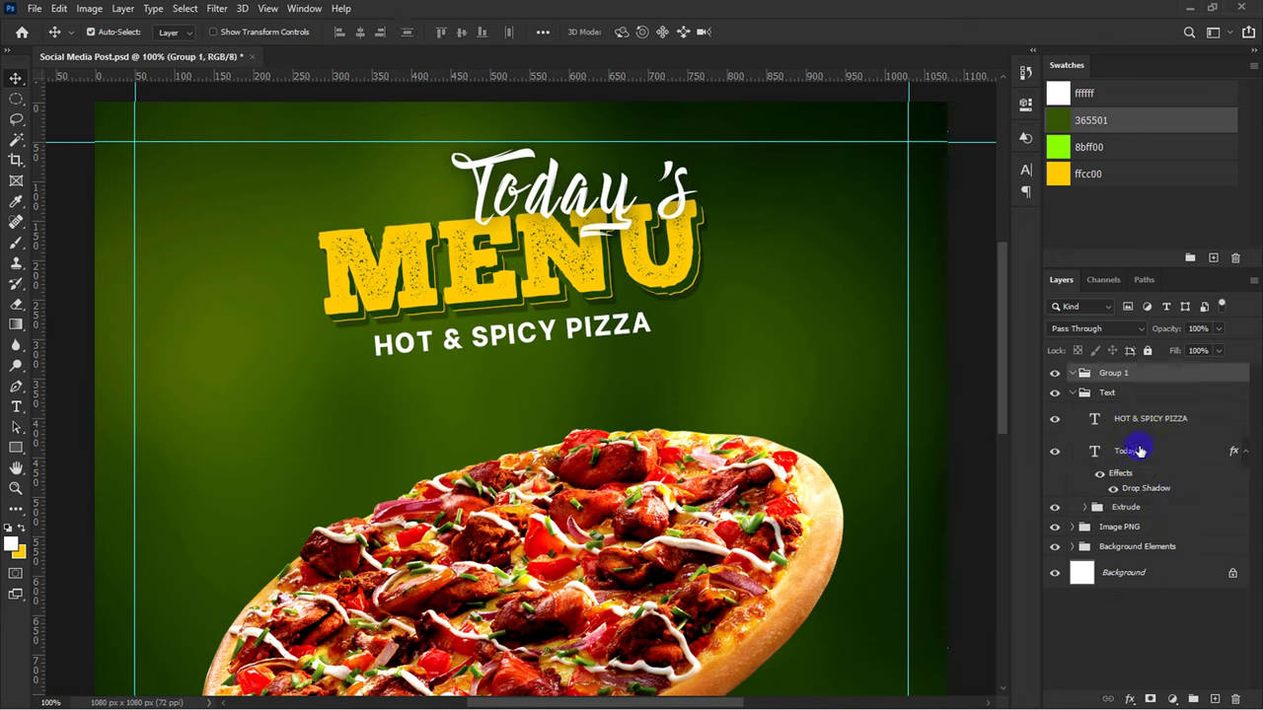
type("Shapes")
key("Return")
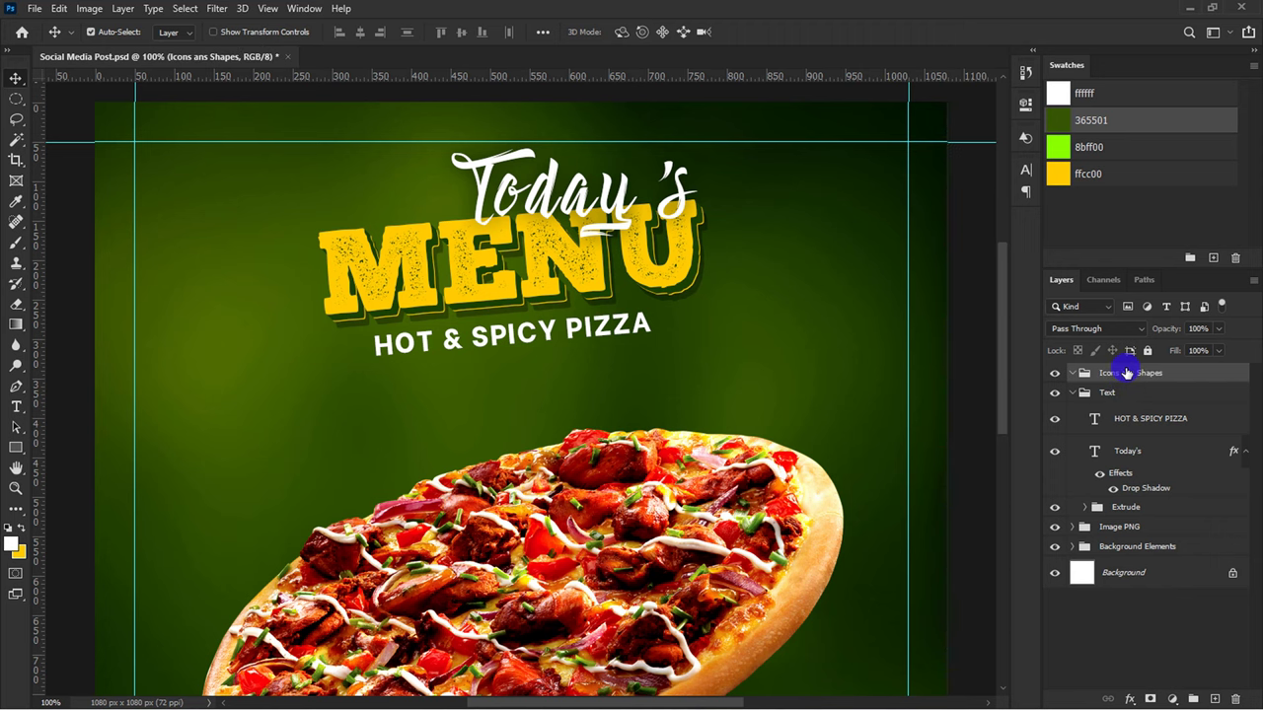
key("ctrl+minus")
key("ctrl+minus")
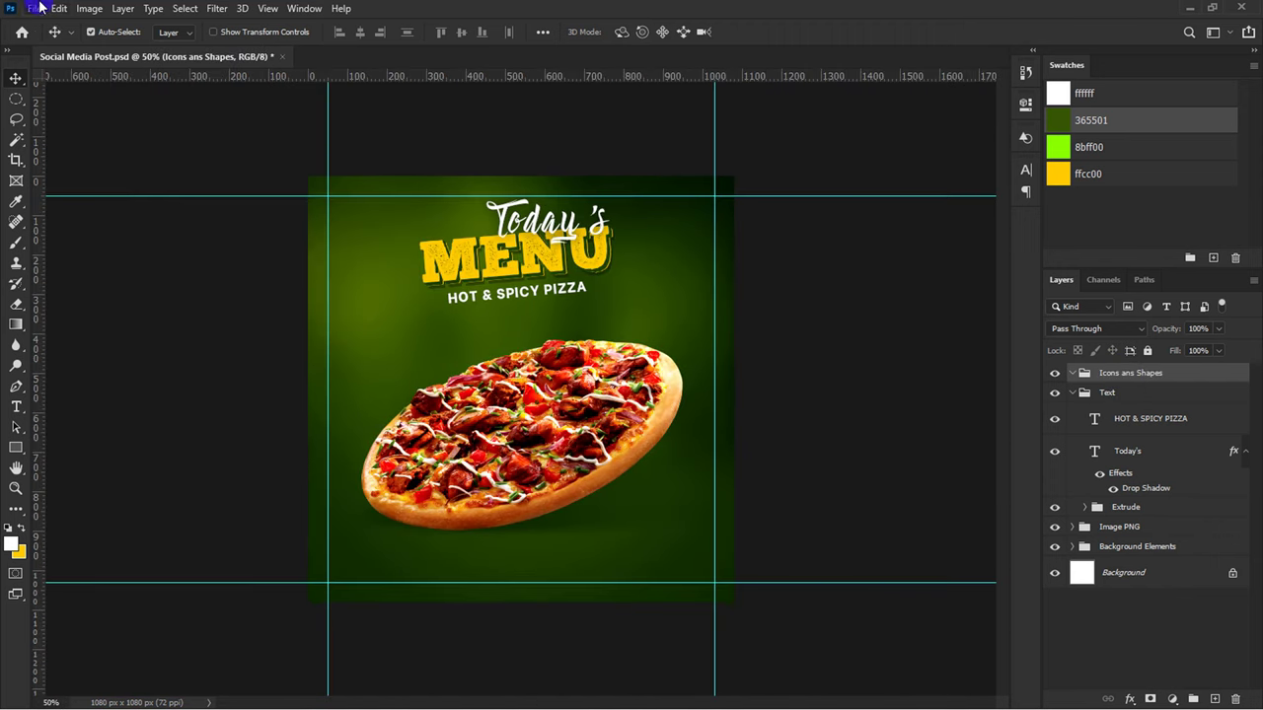
Step: Place the Elements artwork file into the poster as an embedded layer
left_click(39, 8)
left_click(177, 245)
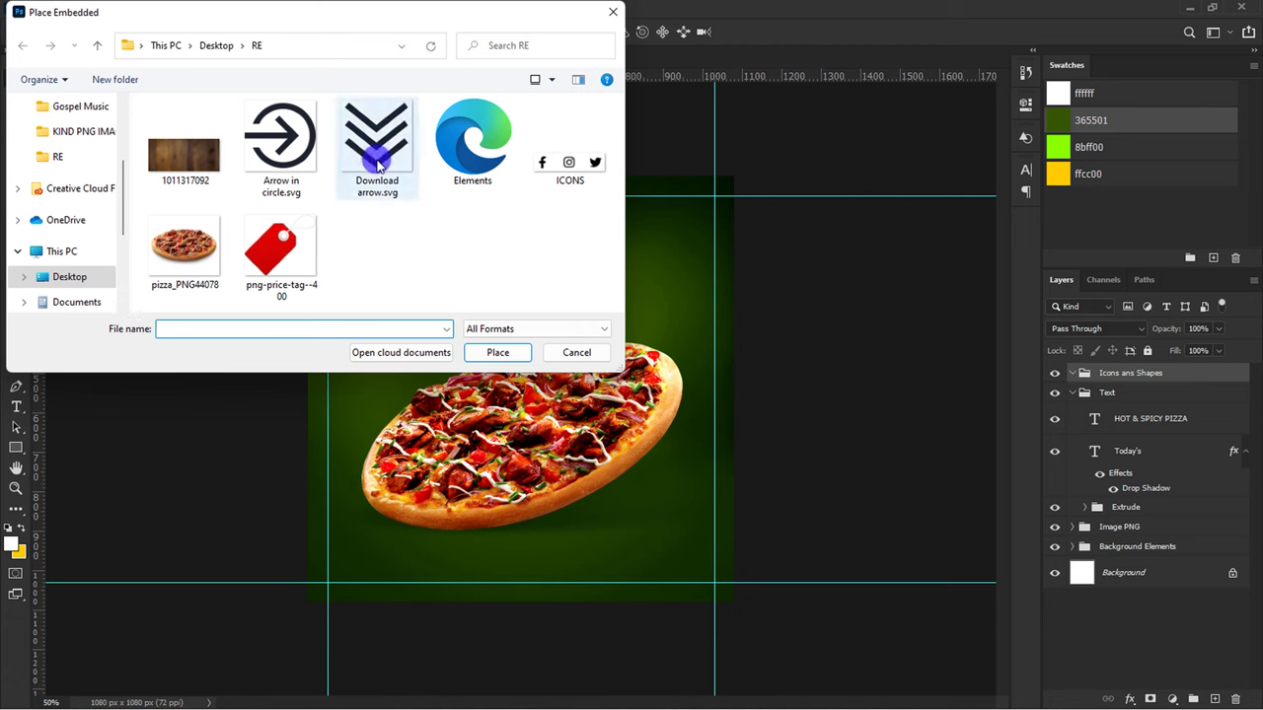
left_click(472, 143)
left_click(497, 353)
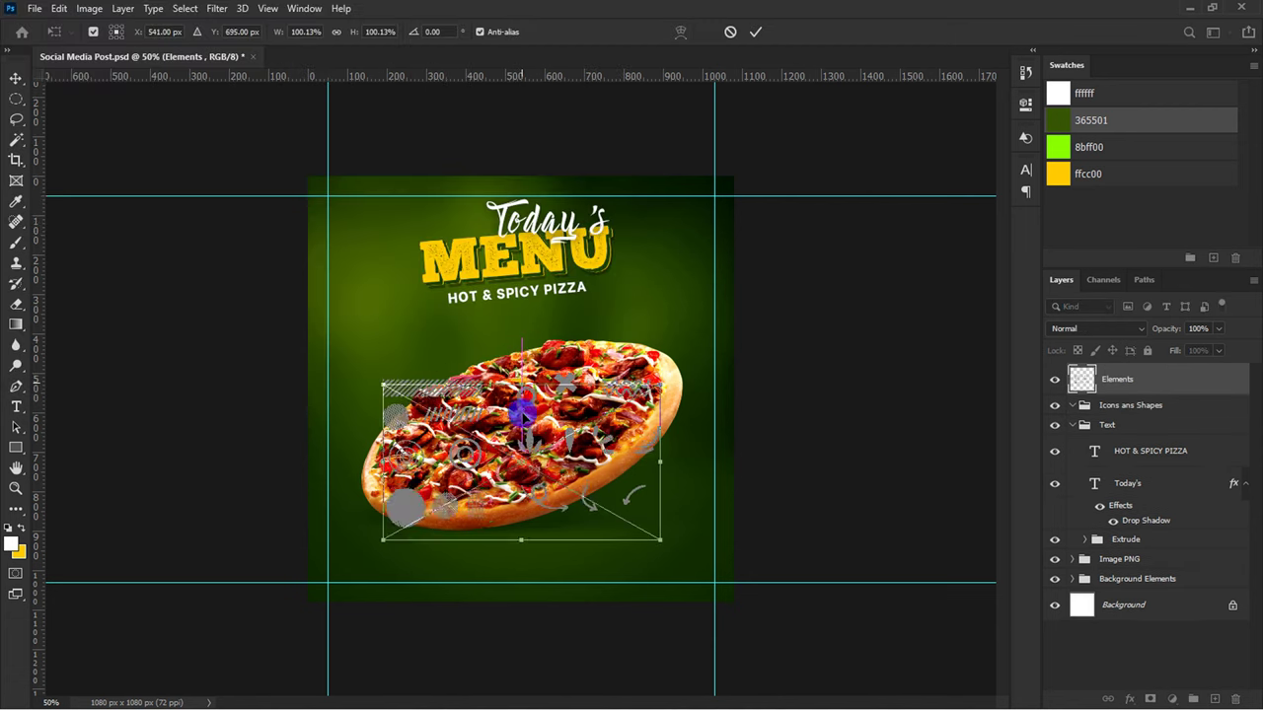
key("ctrl+plus")
key("Return")
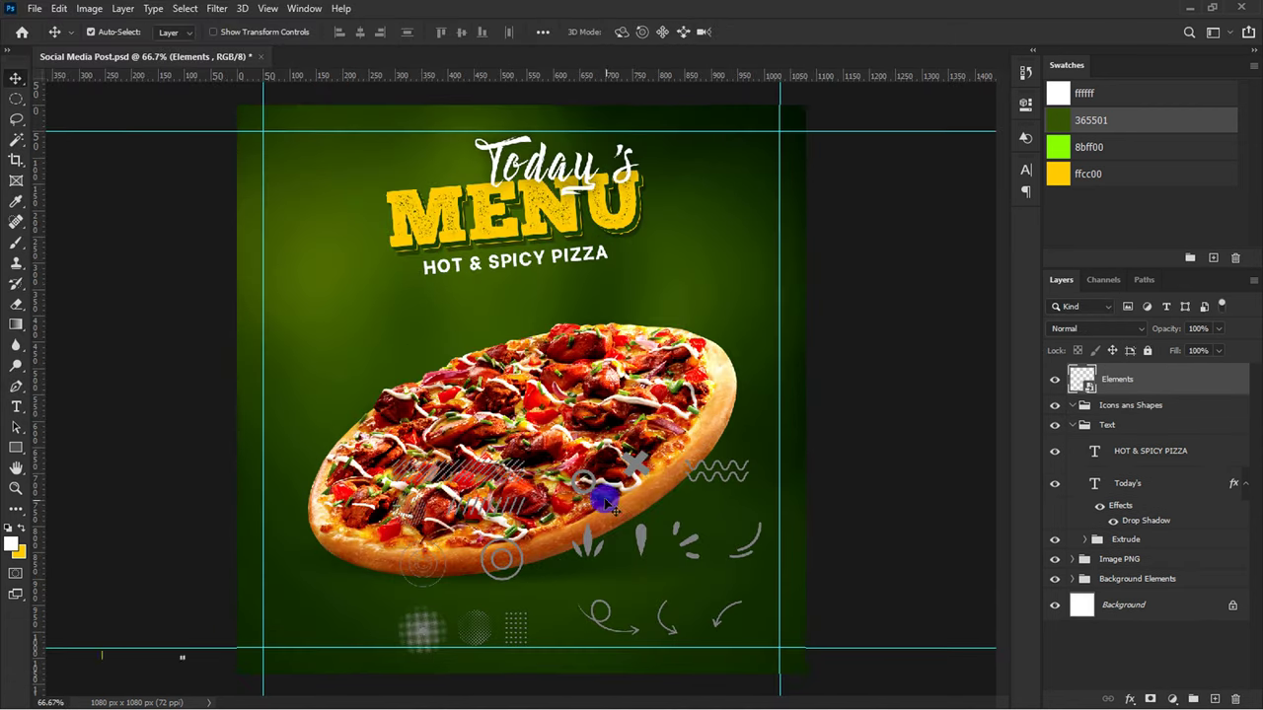
Step: Copy the dash marks and curved swoosh onto Layer 3 and Layer 4, then delete Elements
right_click(15, 98)
left_click(78, 98)
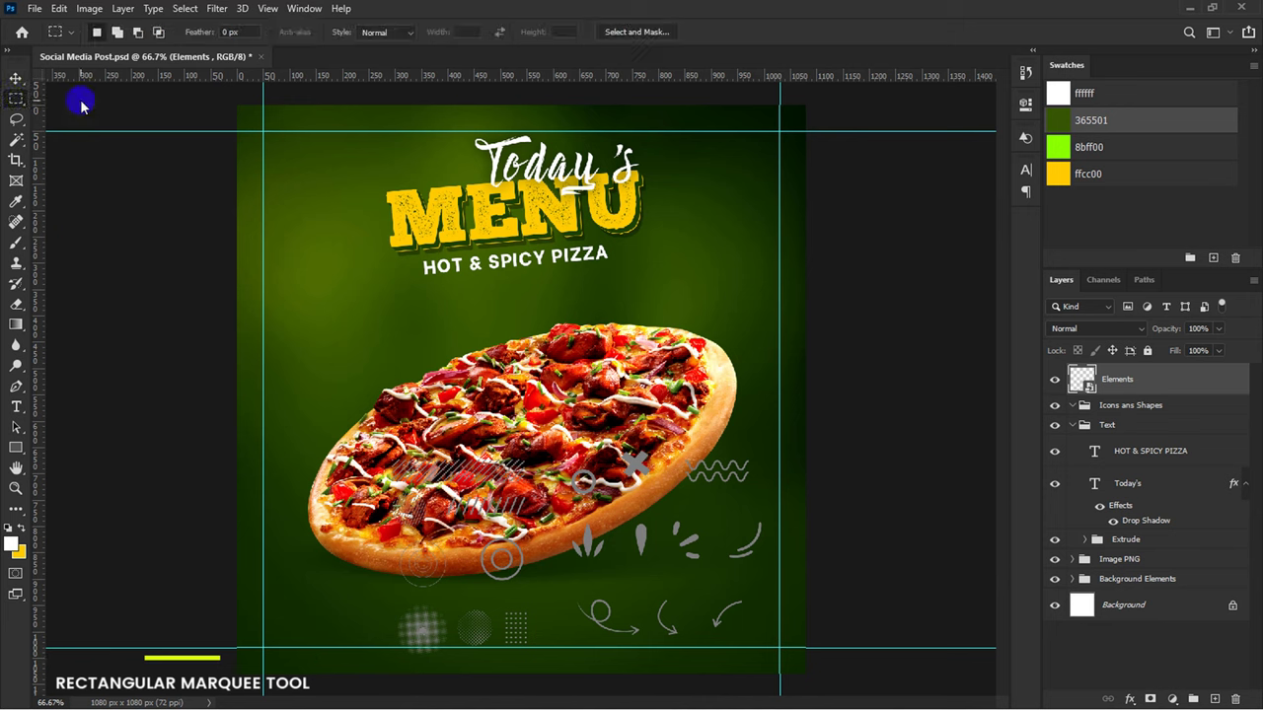
left_click_drag(657, 507, 707, 572)
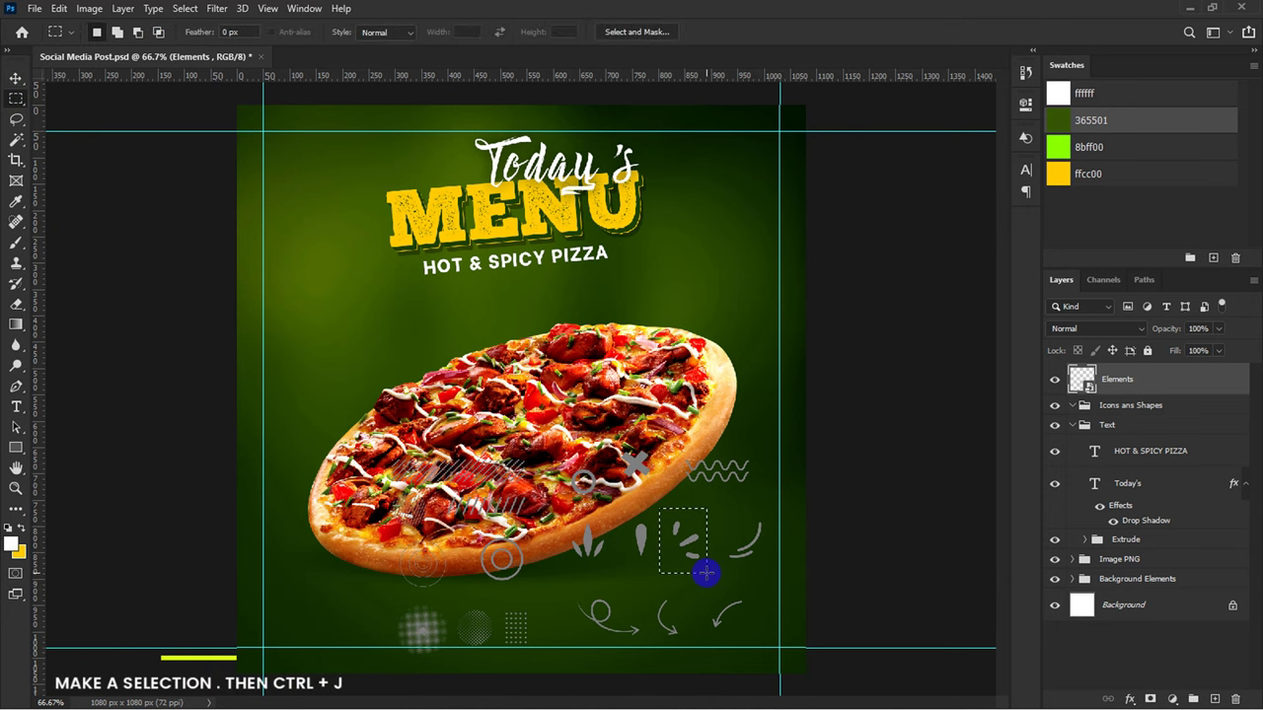
key("ctrl+j")
left_click(1112, 417)
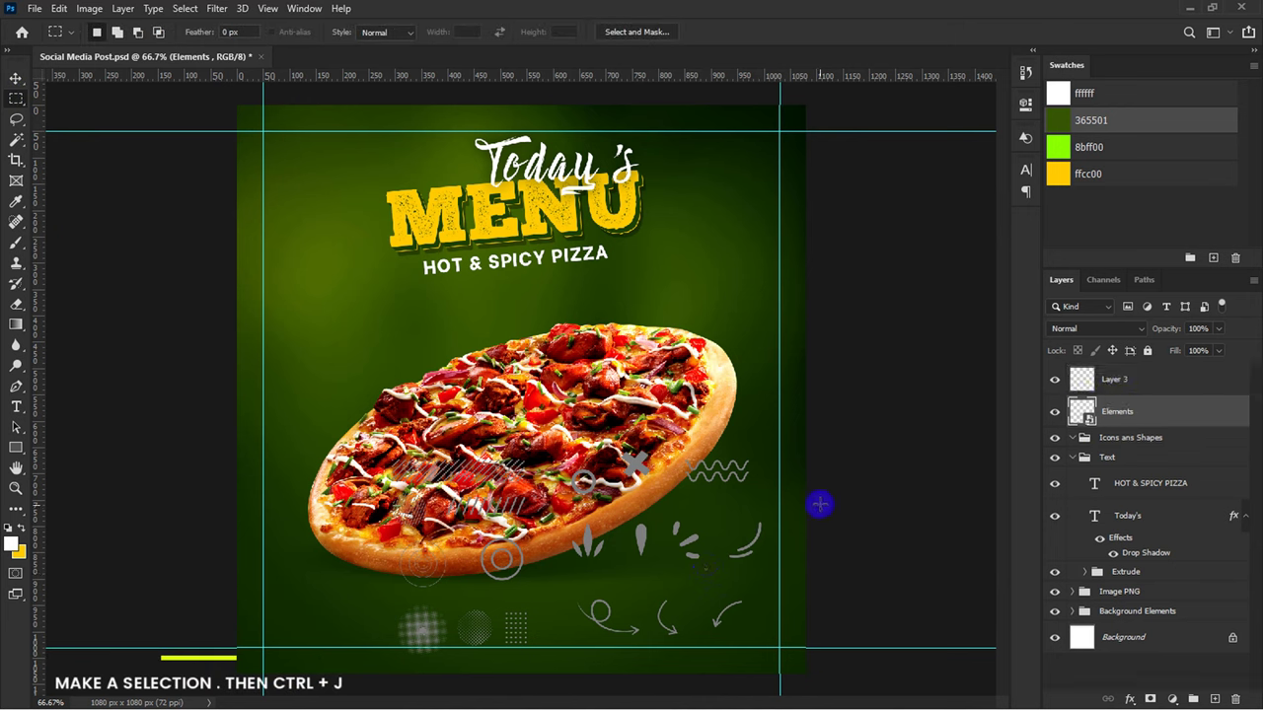
key("ctrl+j")
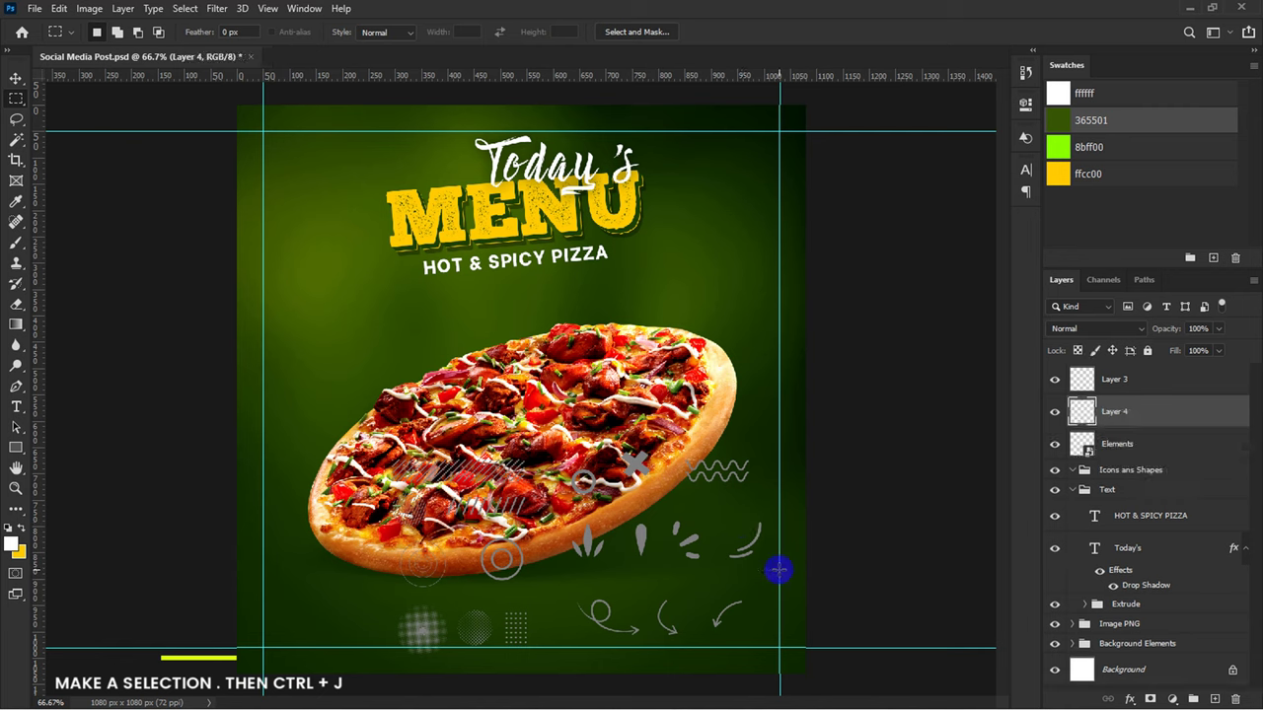
left_click(1109, 446)
key("Delete")
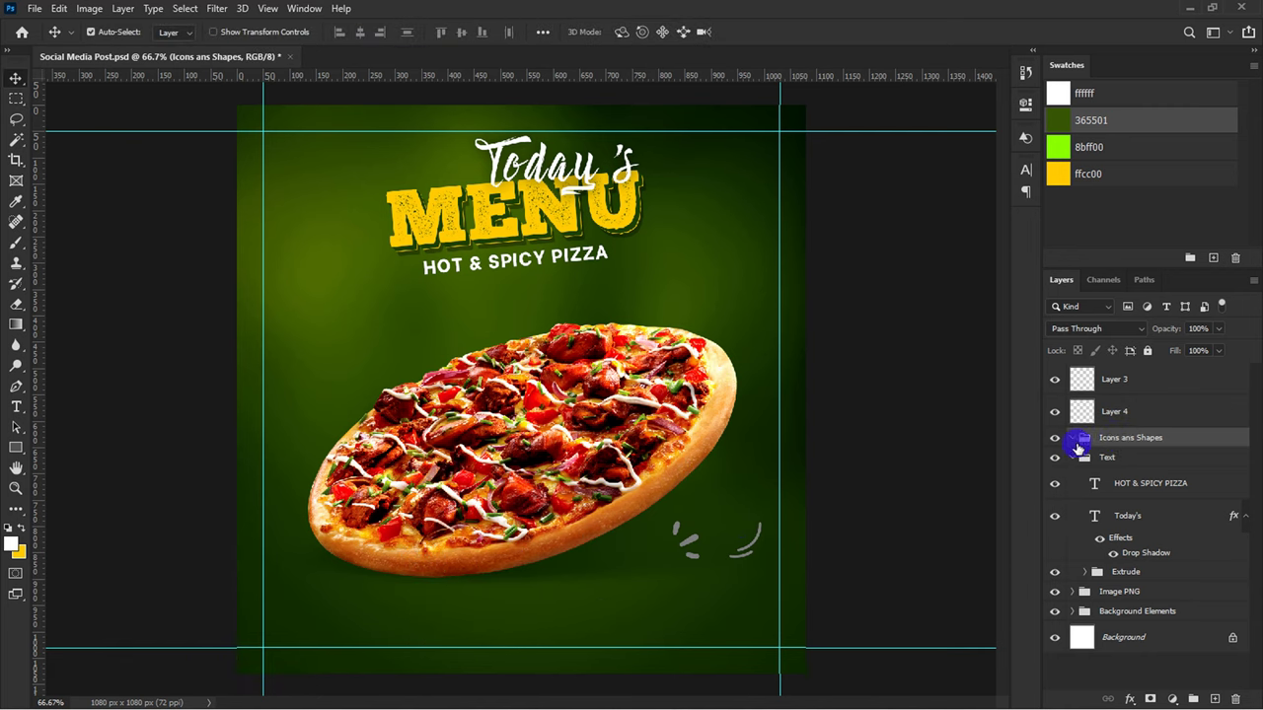
Step: Move the accent marks beside MENU and give them a yellow ffcc00 Color Overlay
mouse_move(704, 536)
left_mouse_down()
mouse_move(684, 375)
mouse_move(657, 296)
left_mouse_up()
key("ctrl+plus")
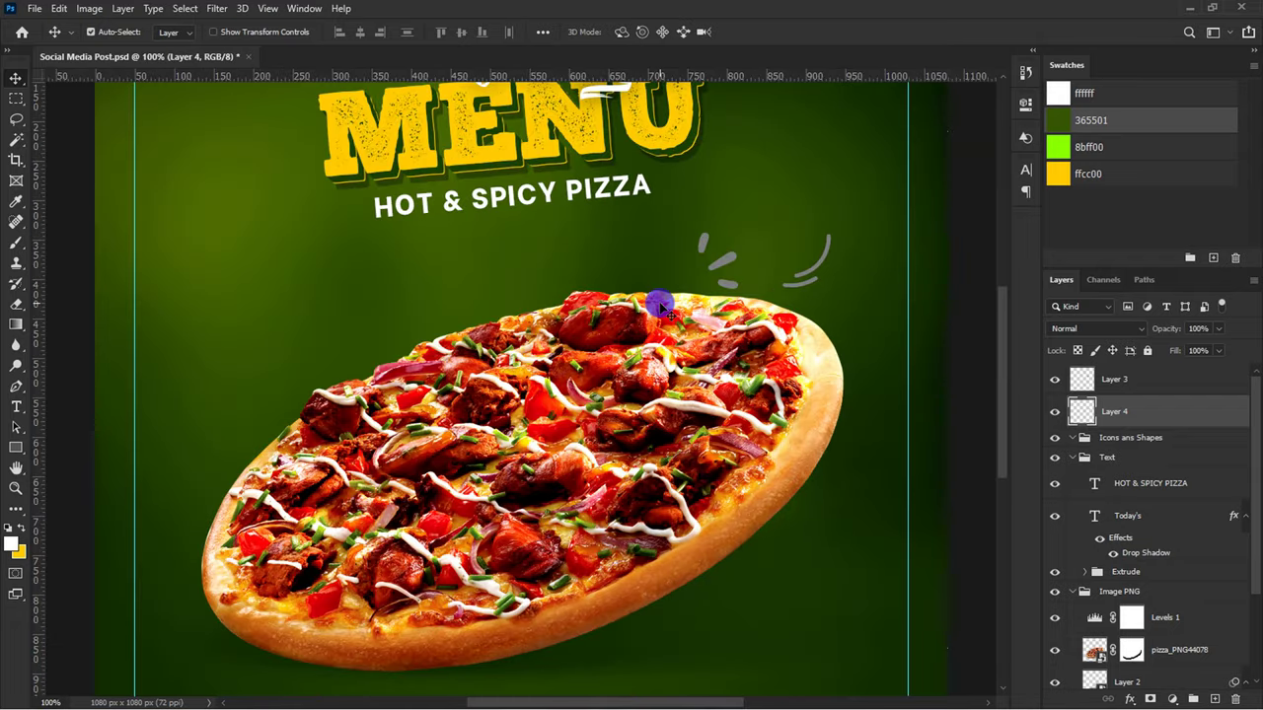
scroll(659, 304, "up", 4)
left_click_drag(719, 445, 742, 286)
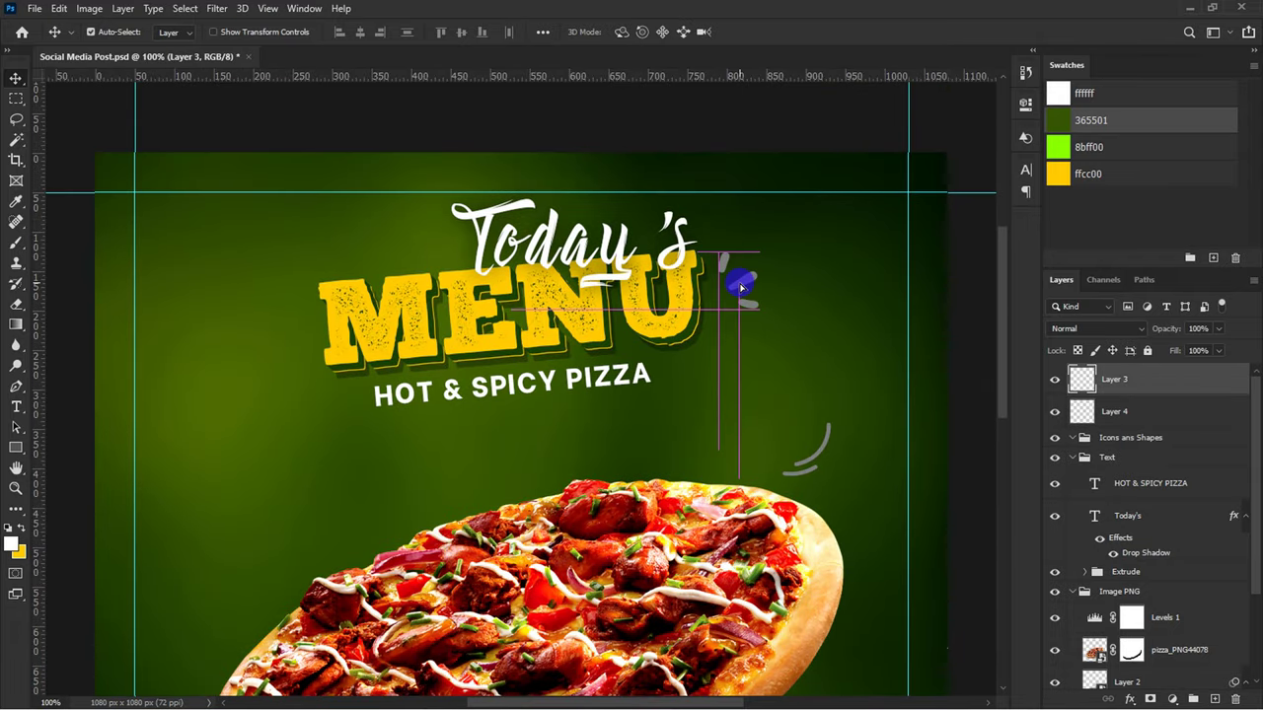
left_click(1130, 699)
left_click(1146, 641)
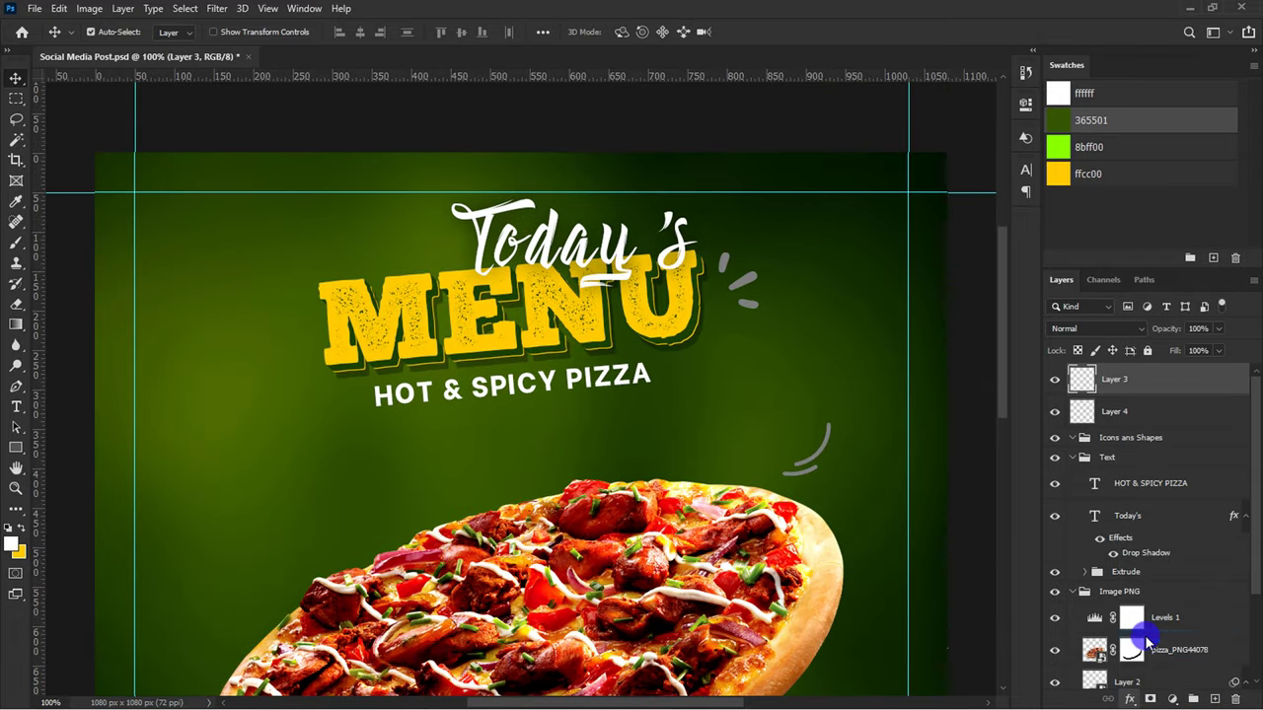
left_click(1008, 245)
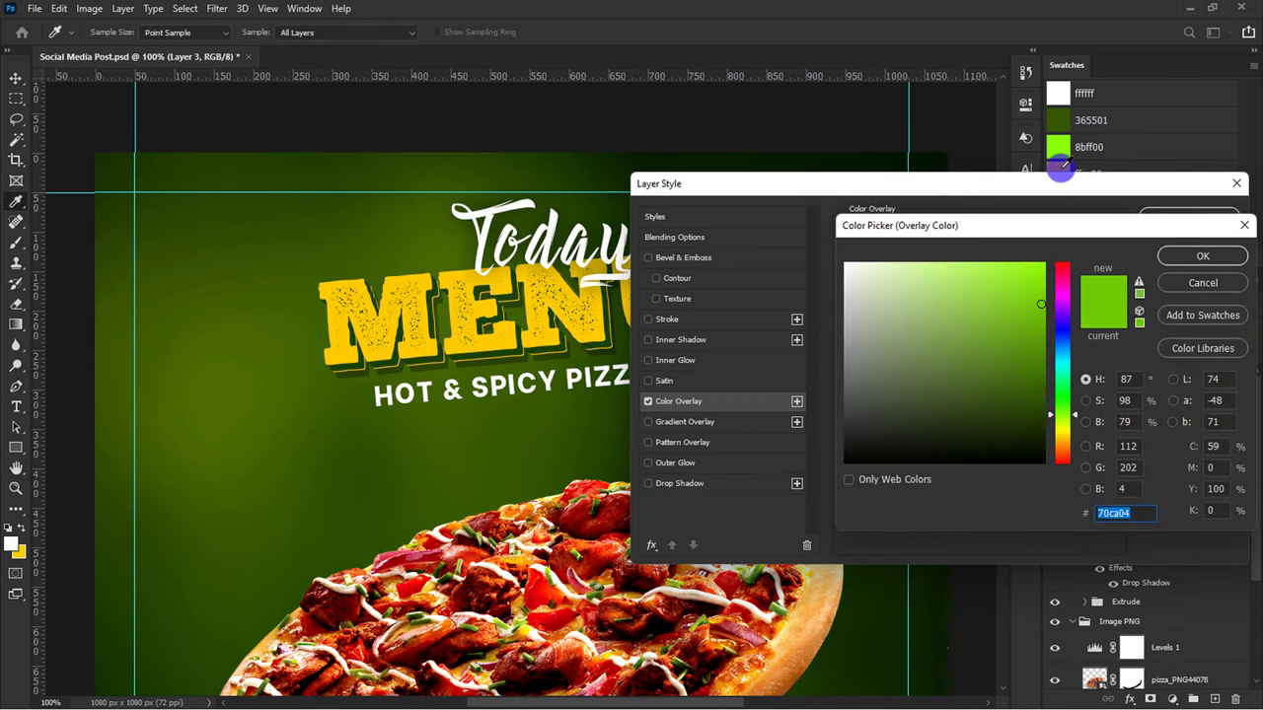
left_click(1059, 168)
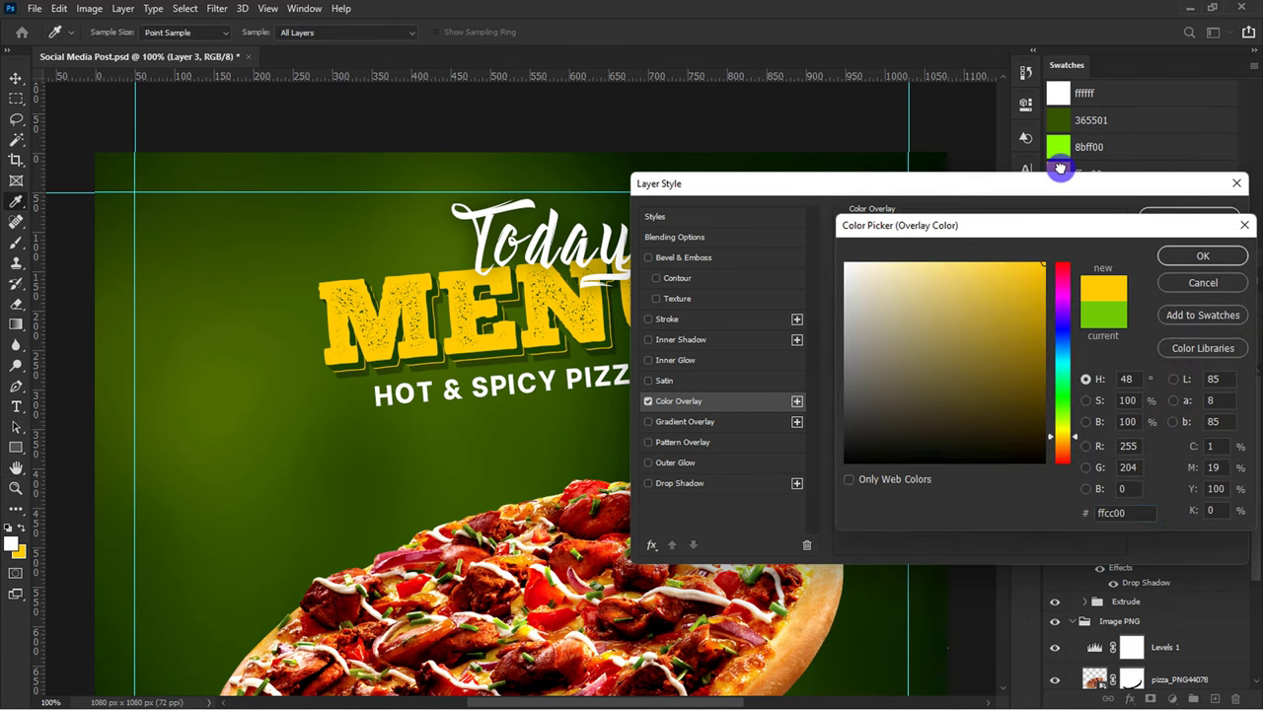
left_click(1183, 256)
left_click(1184, 219)
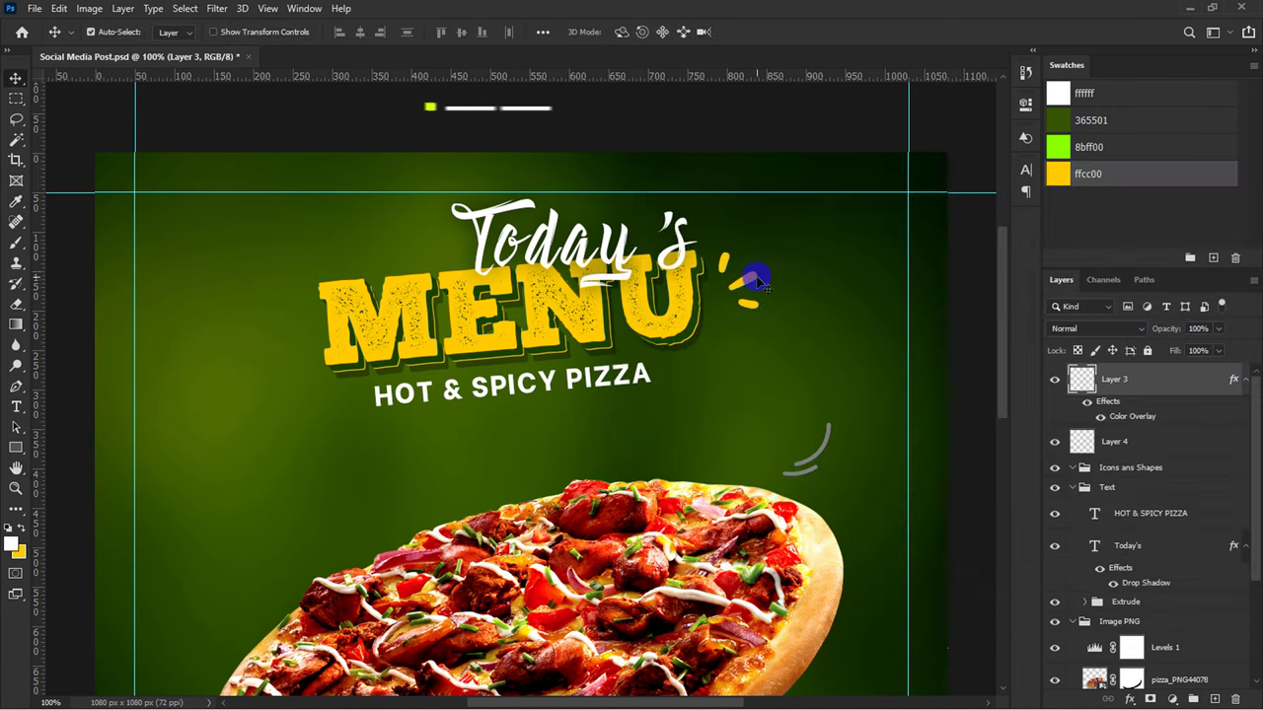
Step: Duplicate the yellow marks, flip the copy horizontally and vertically, and place it left of MENU
key("ctrl+j")
left_click_drag(754, 281, 313, 343)
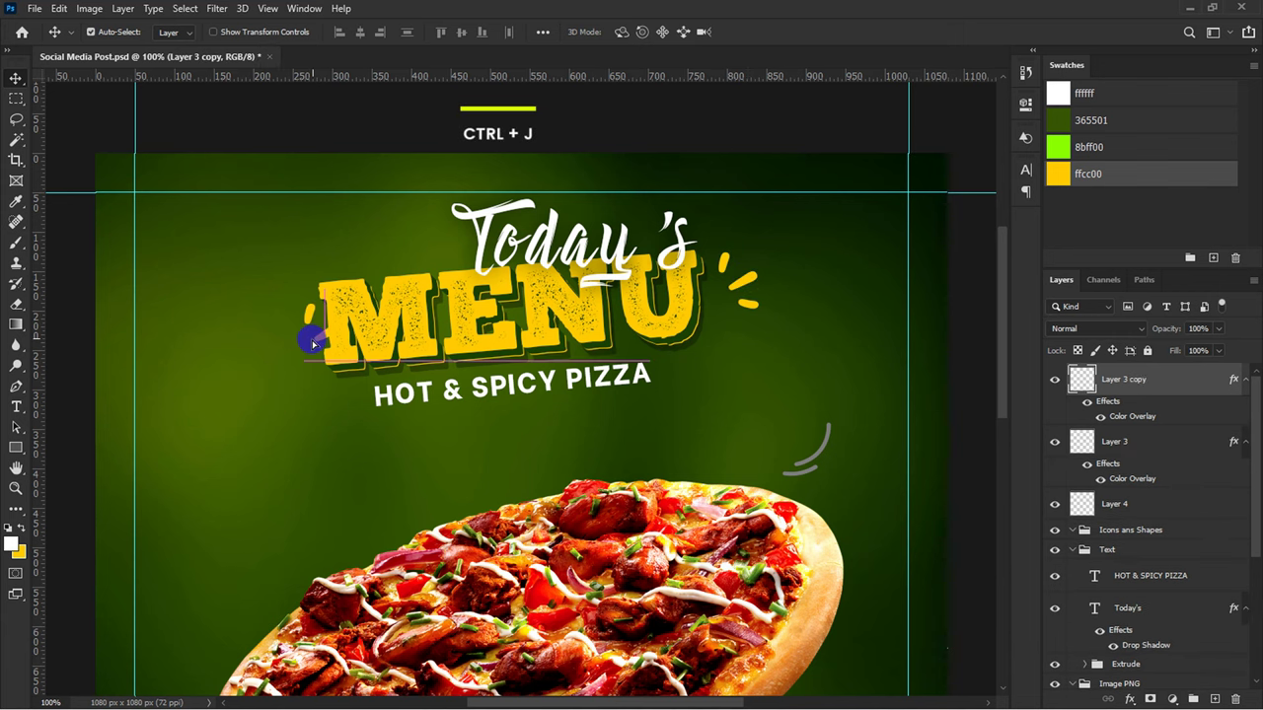
key("ctrl+t")
right_click(298, 359)
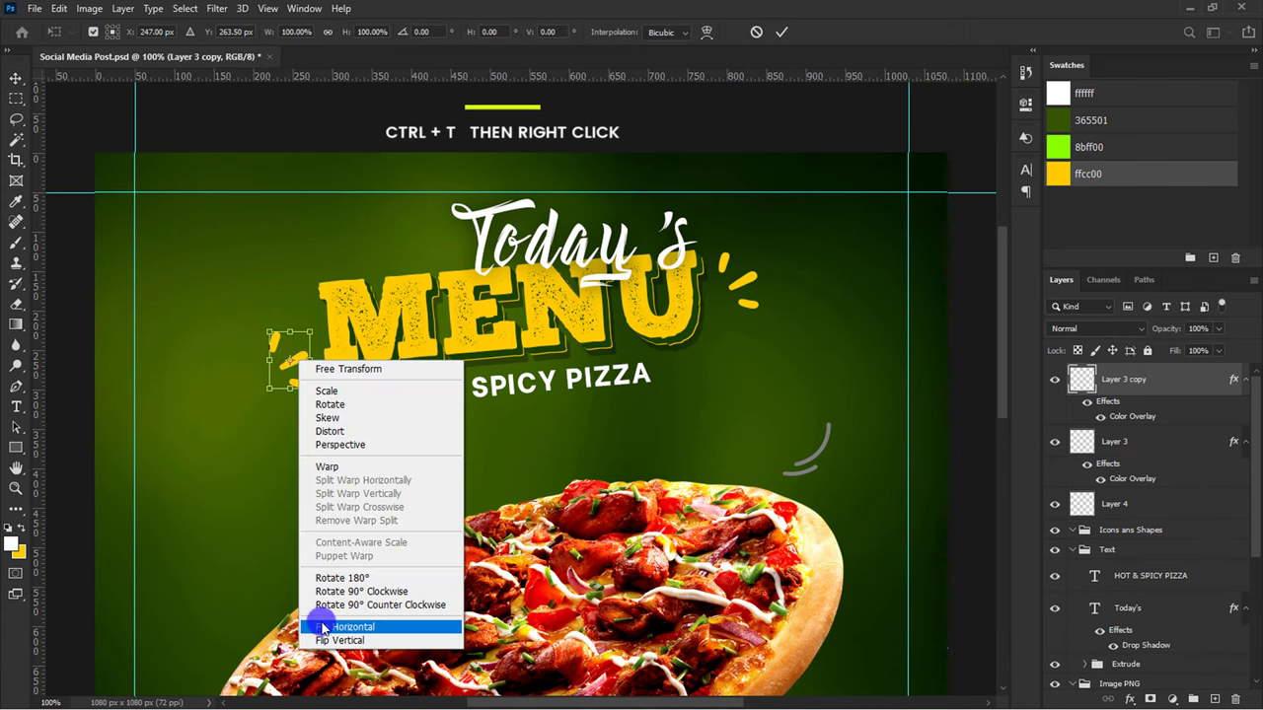
left_click(321, 627)
right_click(293, 379)
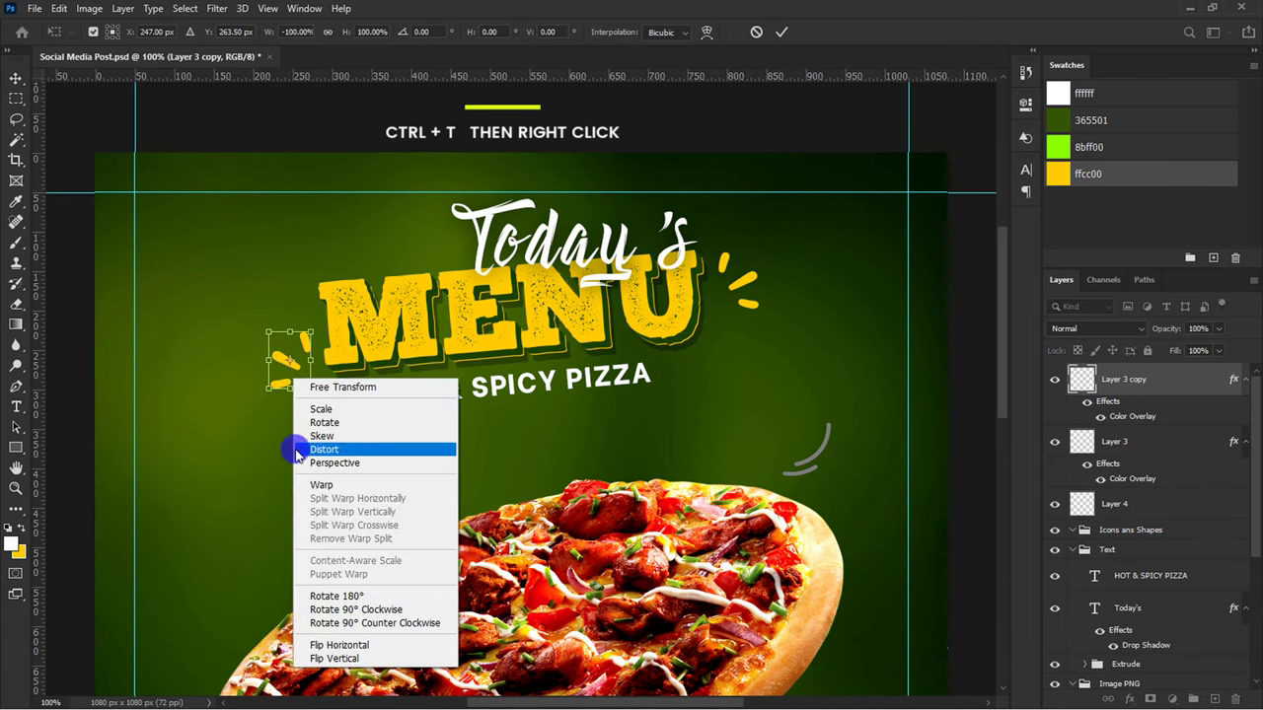
left_click(320, 658)
mouse_move(304, 377)
left_mouse_down()
mouse_move(323, 340)
mouse_move(312, 332)
left_mouse_up()
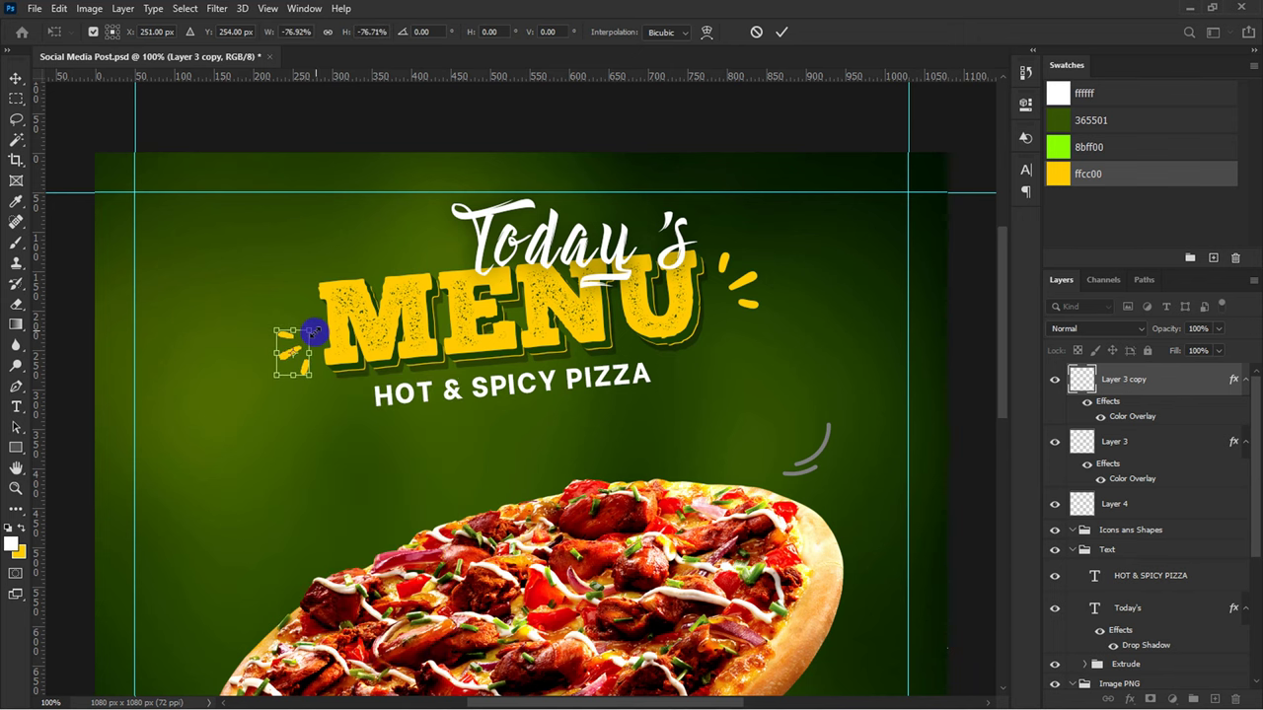
key("Return")
Step: Enlarge the curved swoosh layer beside the pizza
scroll(296, 354, "down", 4)
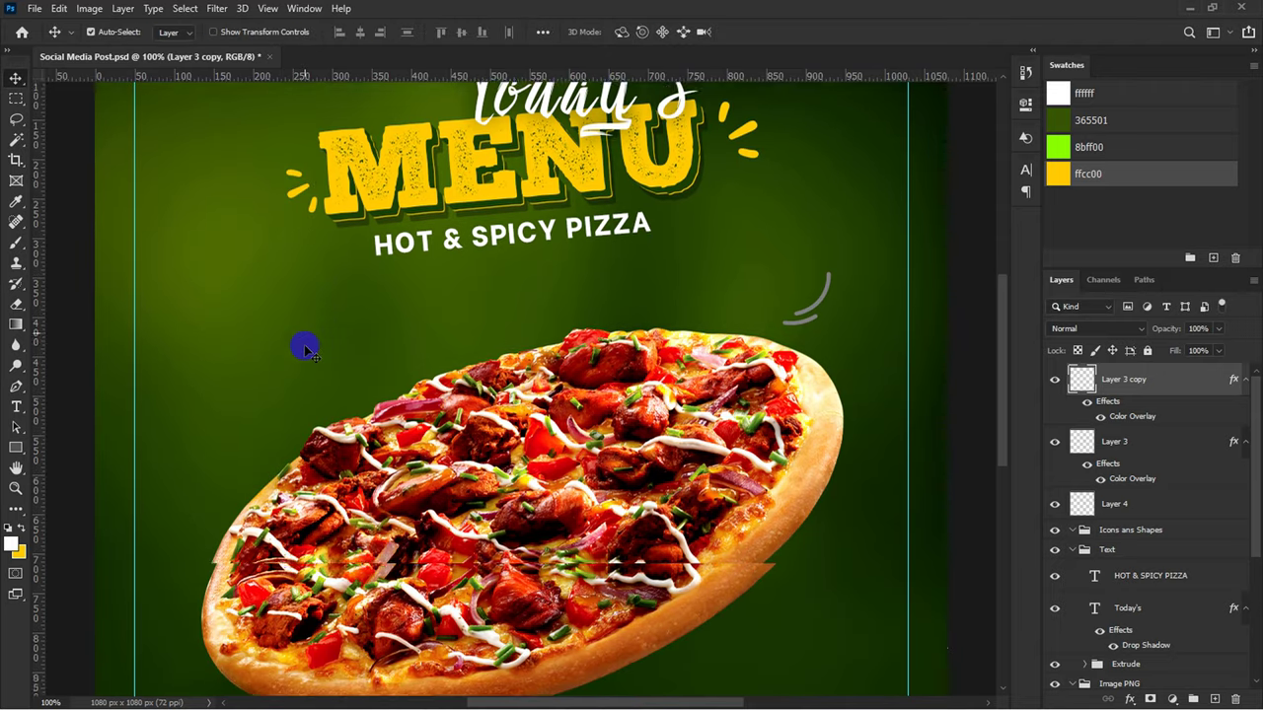
scroll(306, 347, "down", 2)
left_click(807, 211)
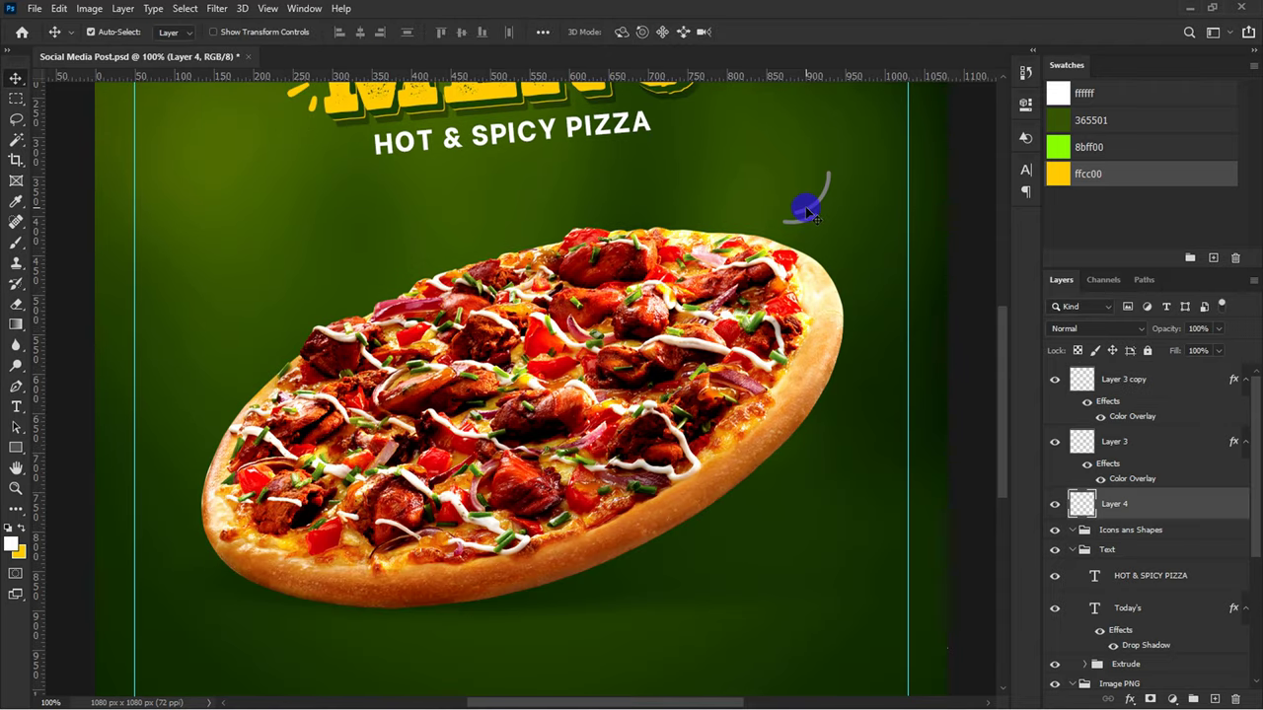
key("ctrl+t")
left_click_drag(883, 296, 919, 282)
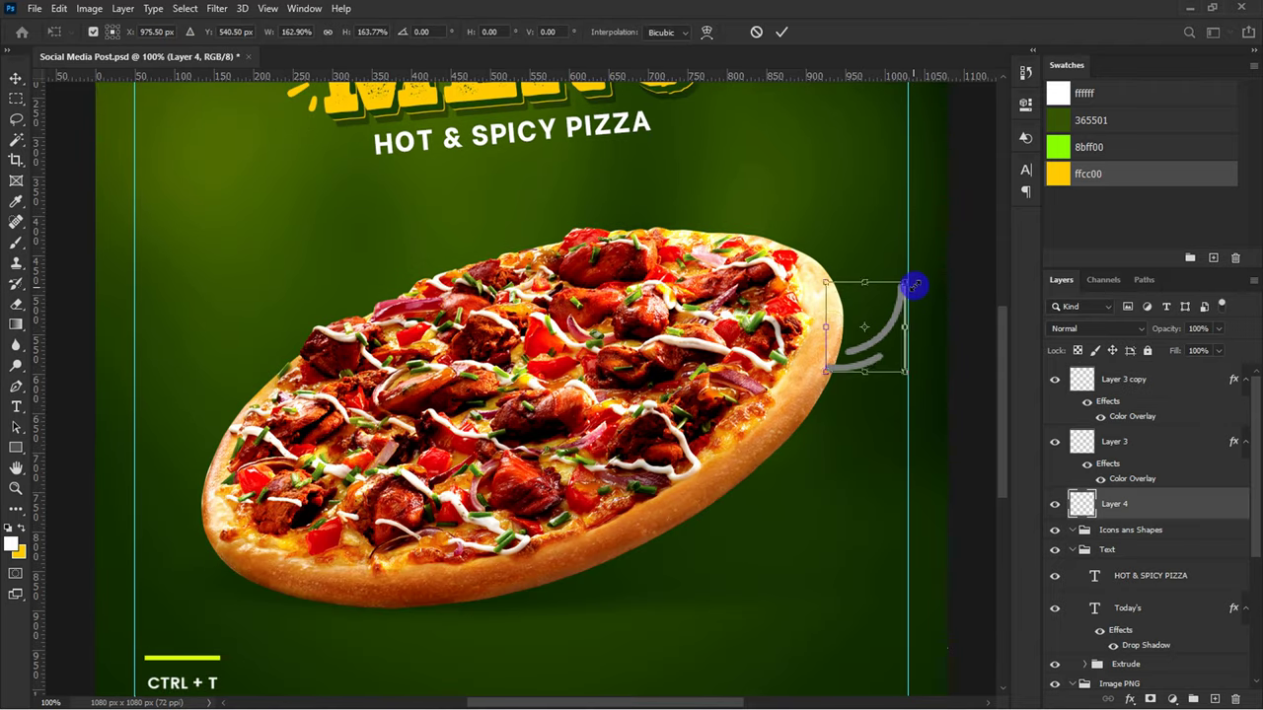
key("Return")
Step: Paste the yellow overlay style onto the swoosh and rotate it to hug the pizza's edge
right_click(1228, 443)
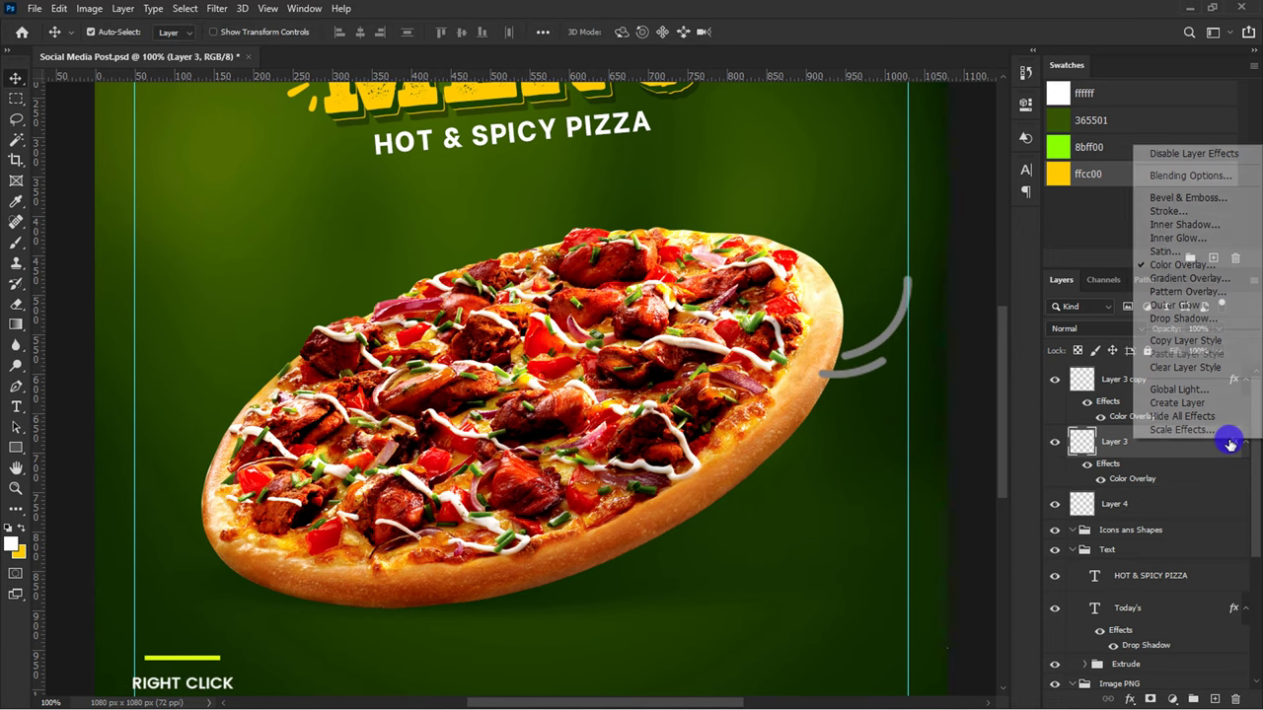
left_click(1194, 399)
right_click(1189, 503)
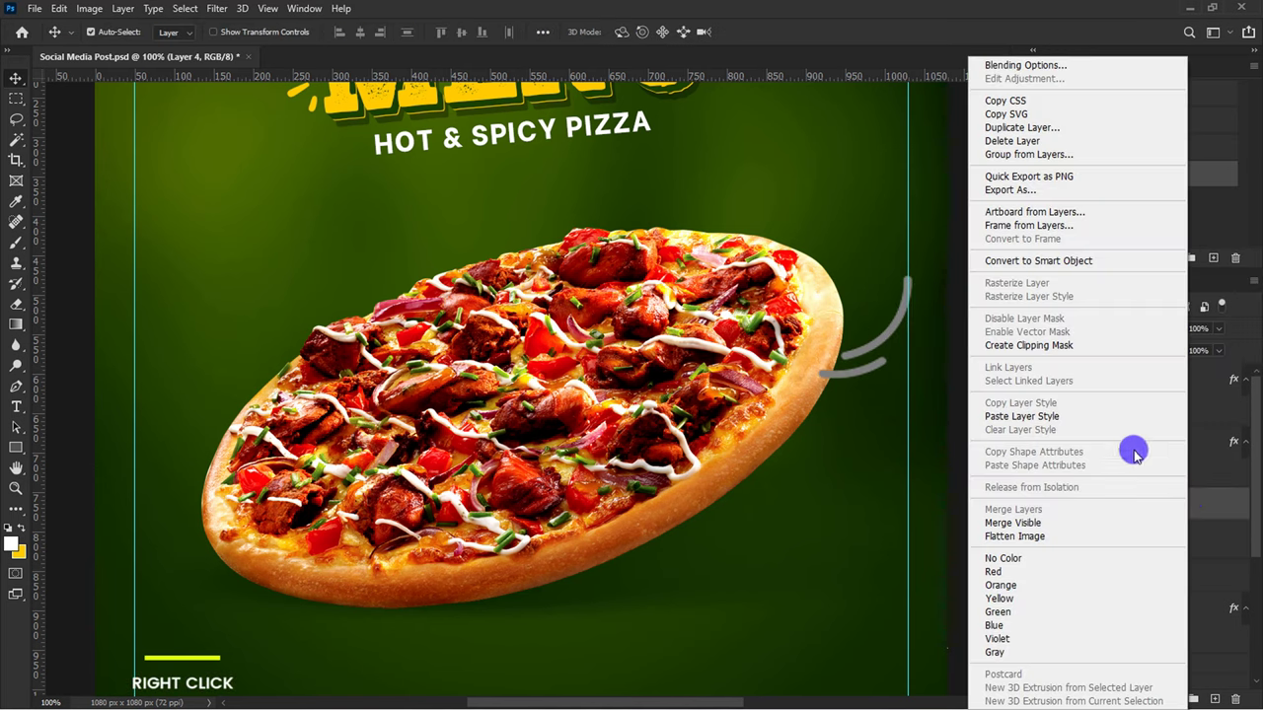
left_click(1090, 412)
key("ctrl+t")
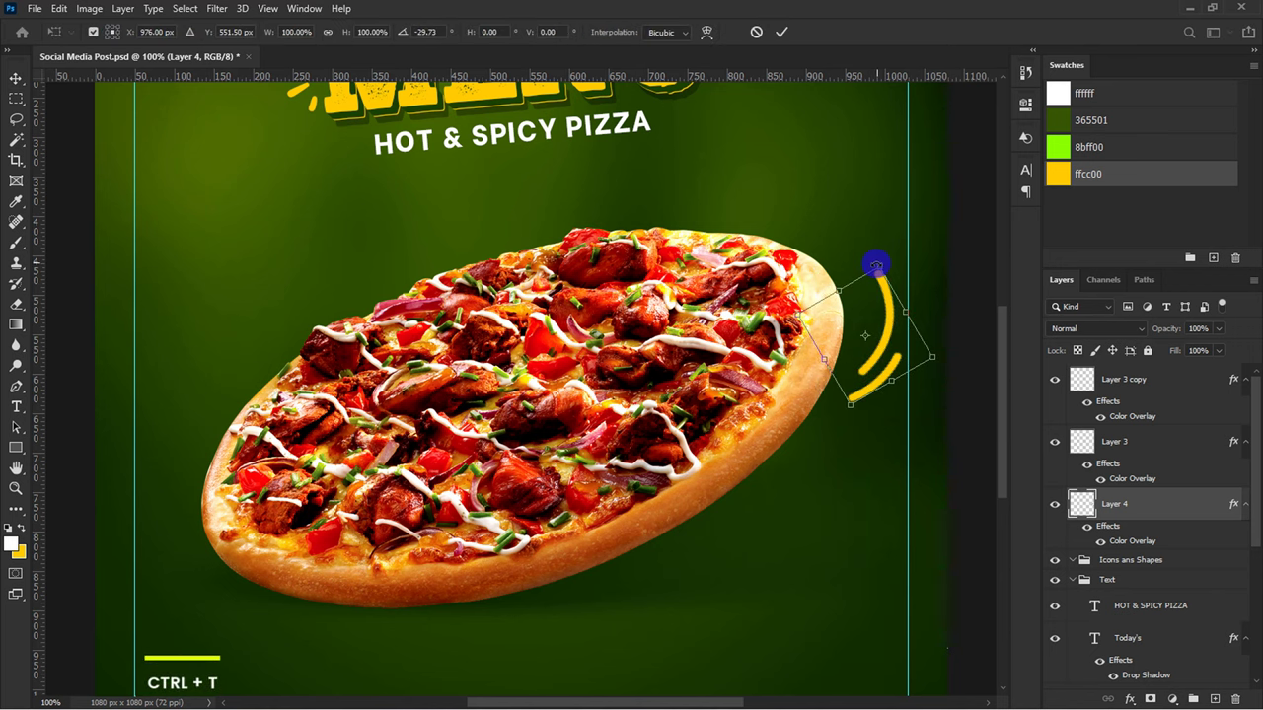
left_click_drag(916, 269, 865, 276)
left_click_drag(871, 322, 878, 328)
left_click_drag(859, 240, 839, 240)
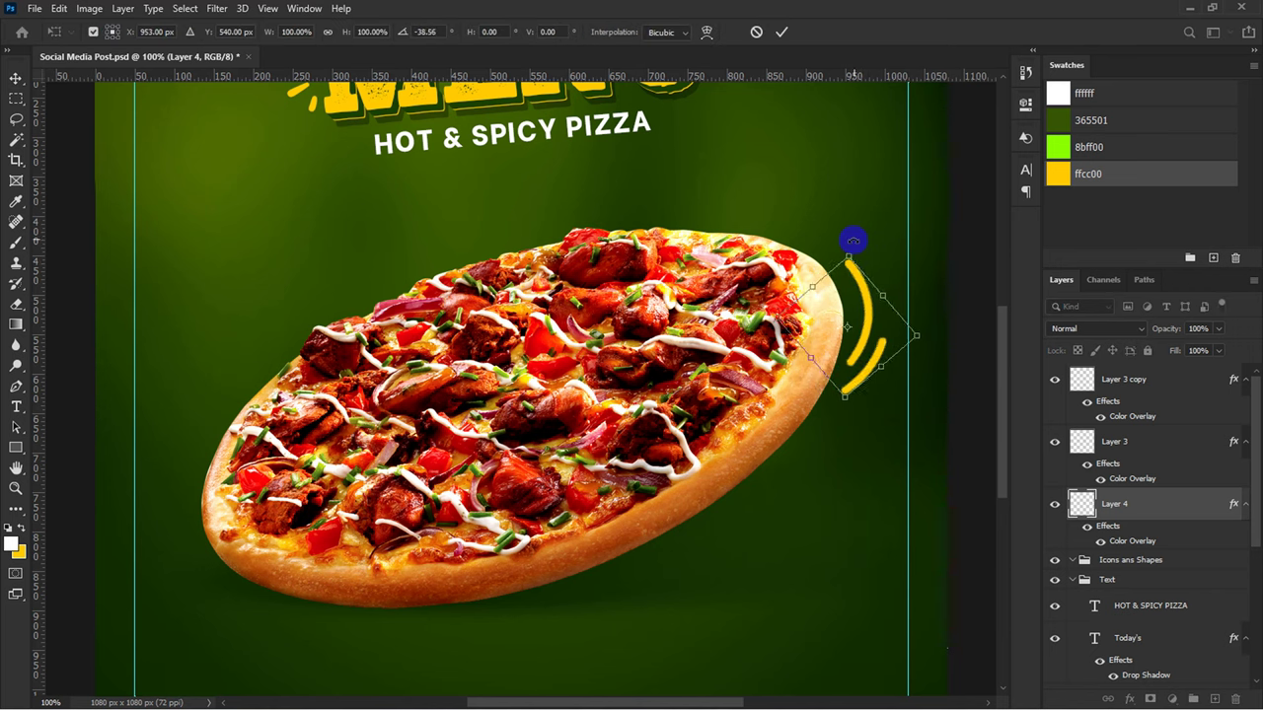
key("Return")
Step: Duplicate the arc to the pizza's lower left, flipped horizontally and vertically, rotated and smaller
key("ctrl+j")
mouse_move(862, 306)
left_mouse_down()
mouse_move(361, 479)
mouse_move(210, 555)
left_mouse_up()
key("ctrl+t")
right_click(210, 556)
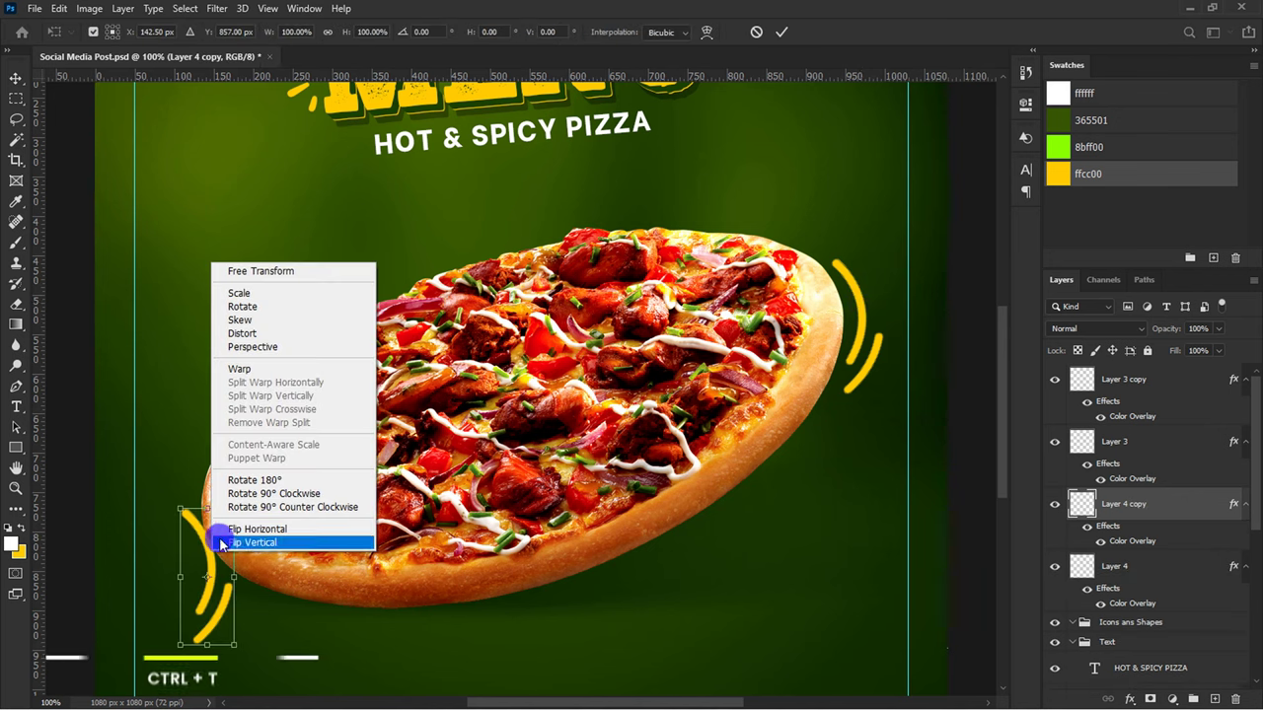
left_click(259, 541)
right_click(225, 527)
left_click(251, 520)
mouse_move(262, 526)
left_mouse_down()
mouse_move(211, 487)
mouse_move(187, 507)
mouse_move(197, 523)
left_mouse_up()
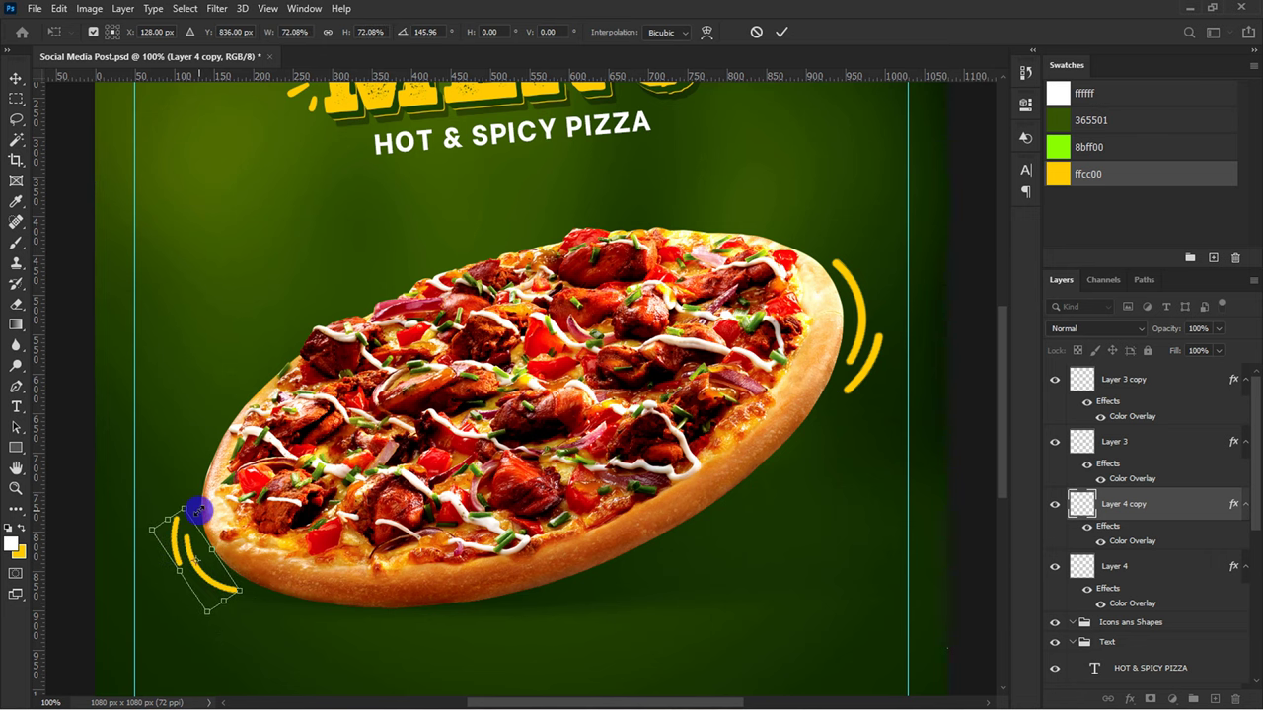
key("Return")
key("ctrl+minus")
key("ctrl+minus")
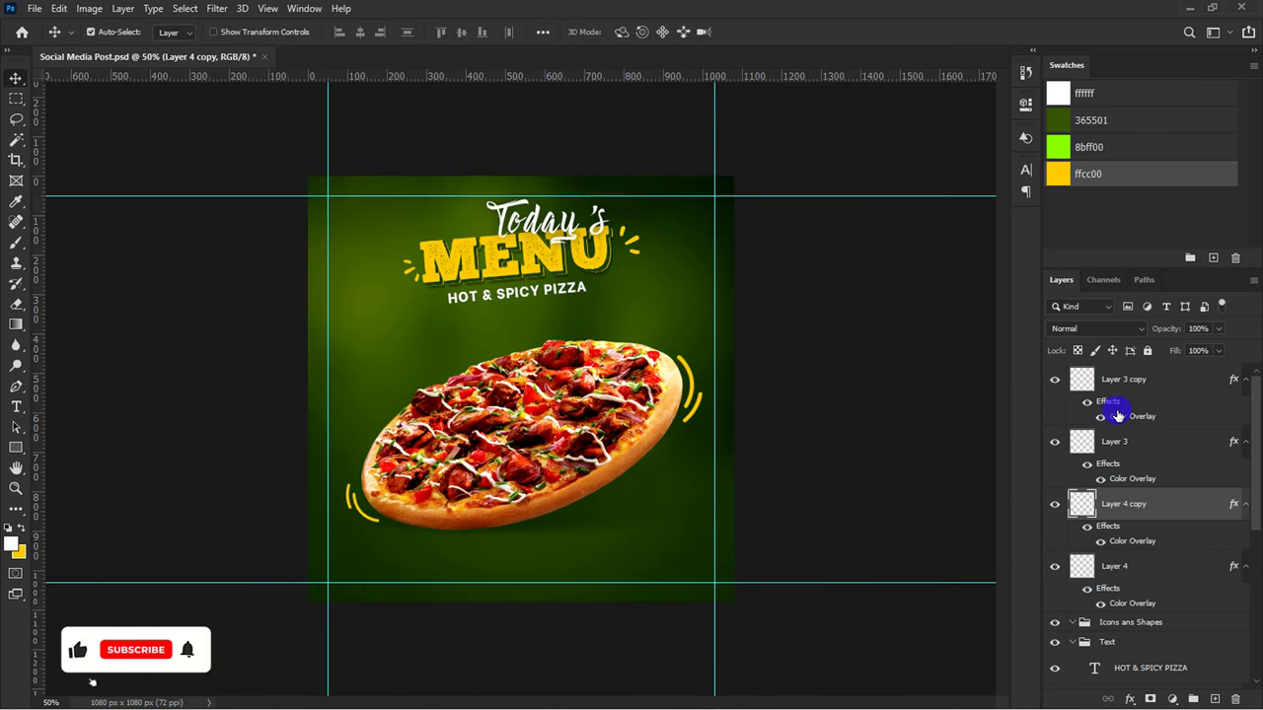
Step: Move the four arc layers (Layer 3 copy through Layer 4) into the Icons ans Shapes group
left_click(1135, 381, "shift")
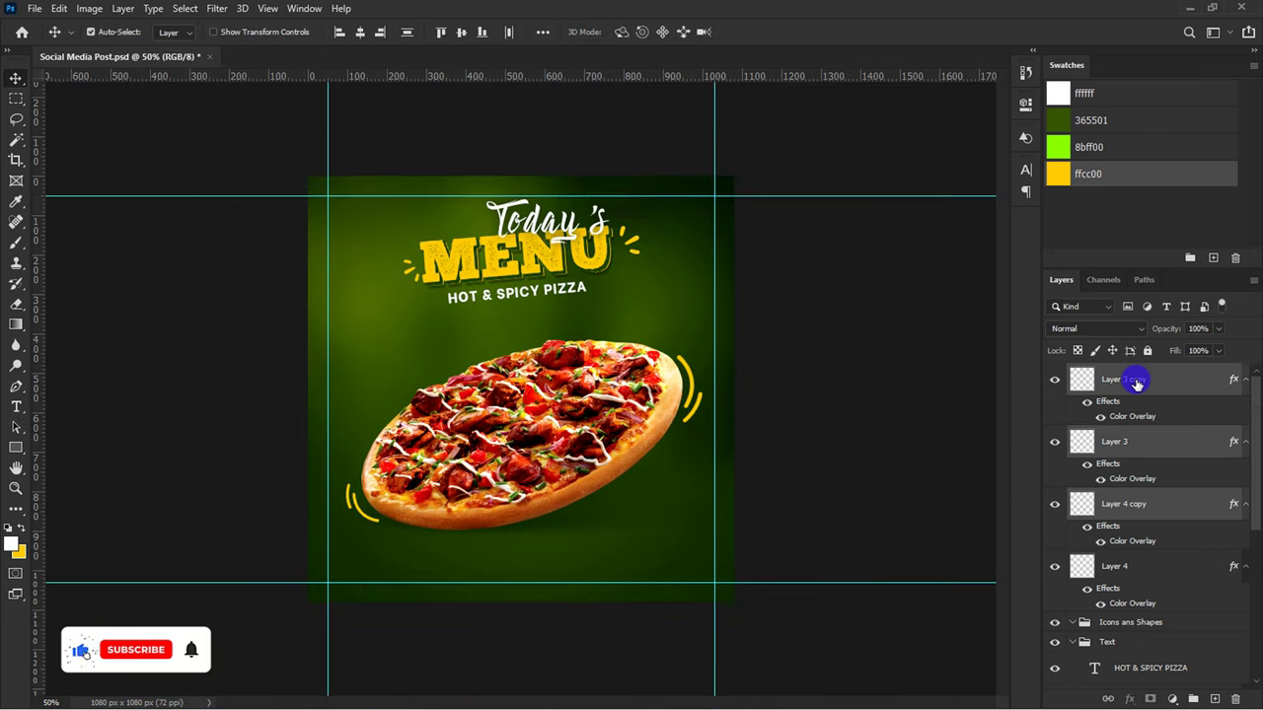
left_click(1152, 577, "shift")
left_click_drag(1152, 577, 1138, 624)
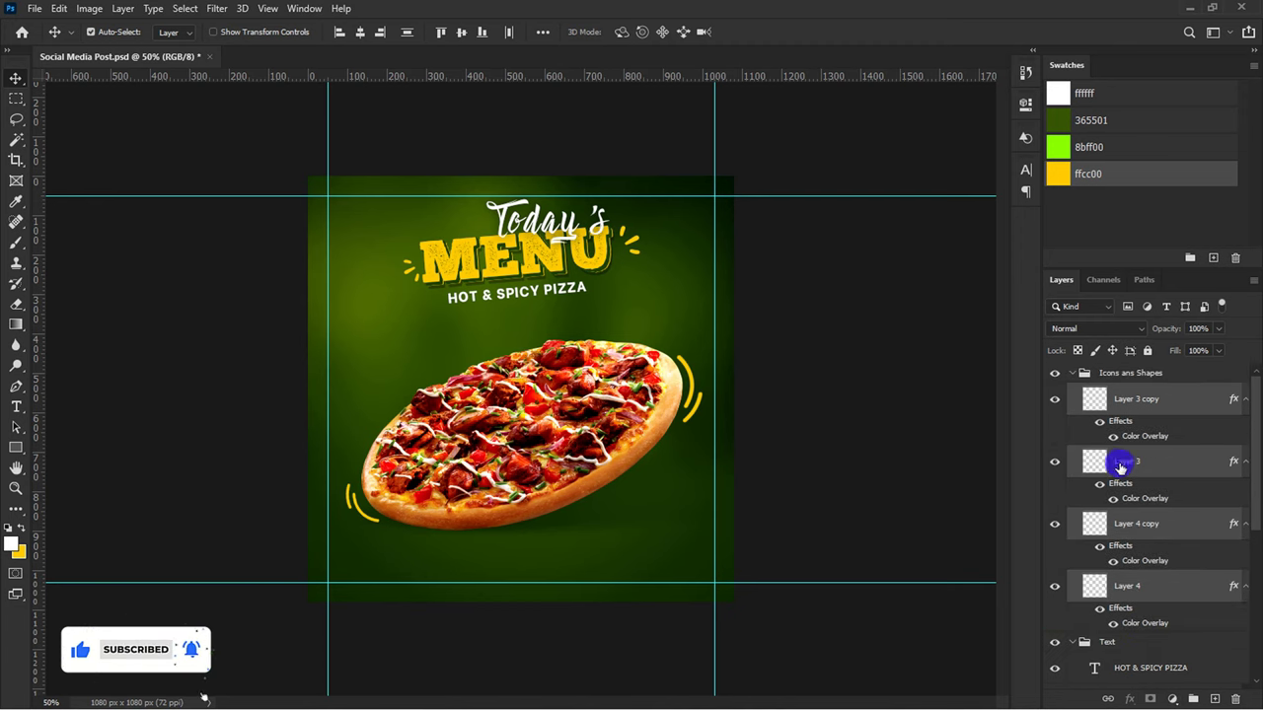
left_click(1122, 399)
Step: Place the price-tag PNG at the top-left, flipped horizontally and rotated to hang upright
left_click(42, 8)
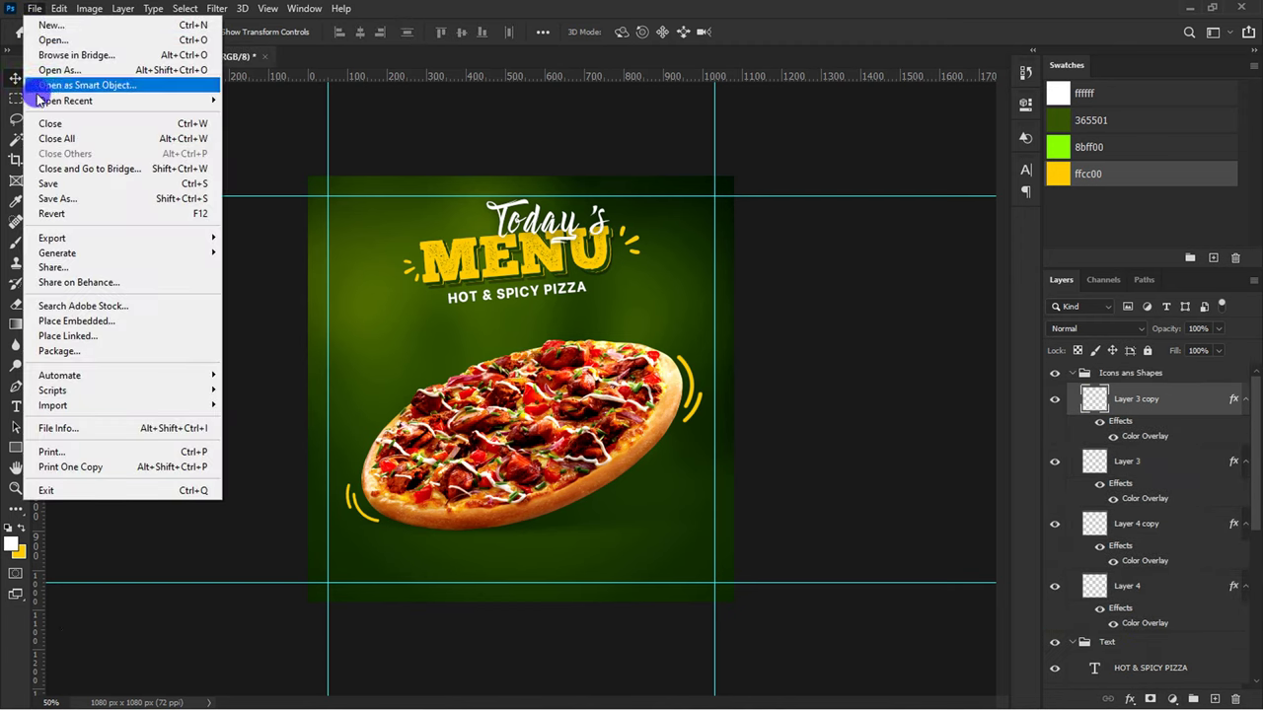
left_click(46, 319)
left_click(281, 251)
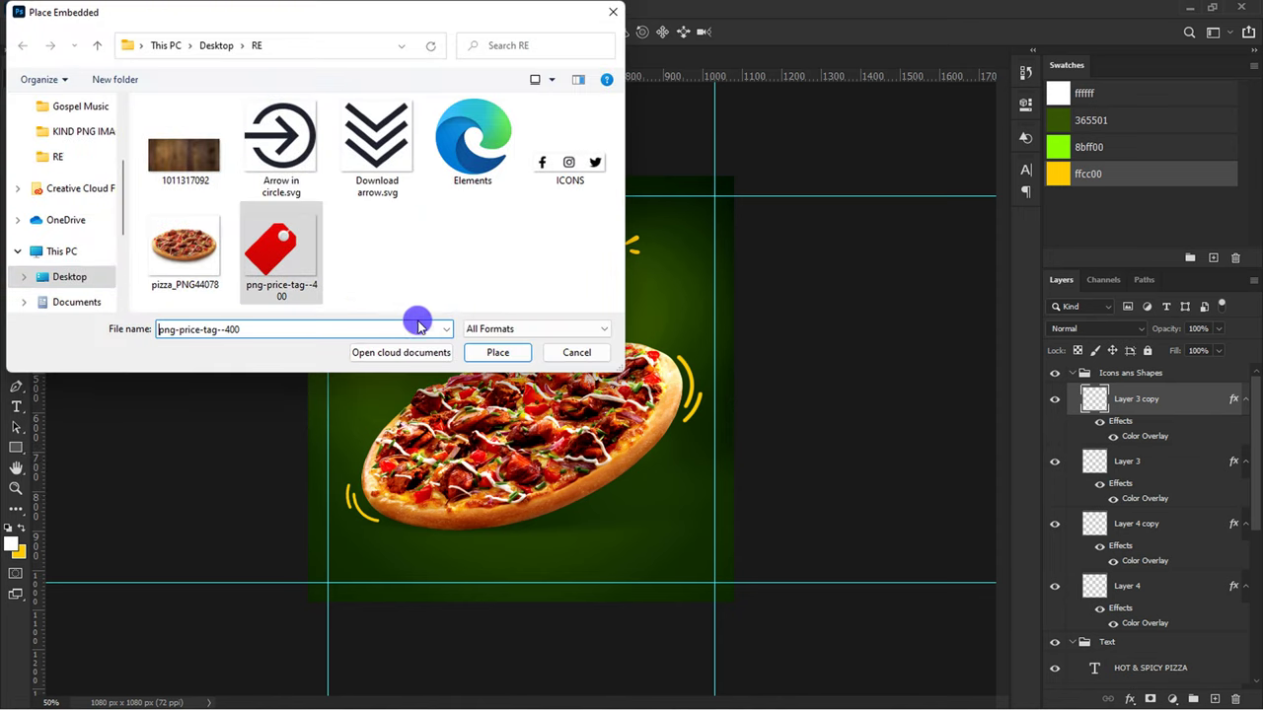
left_click(497, 353)
left_click_drag(510, 359, 415, 253)
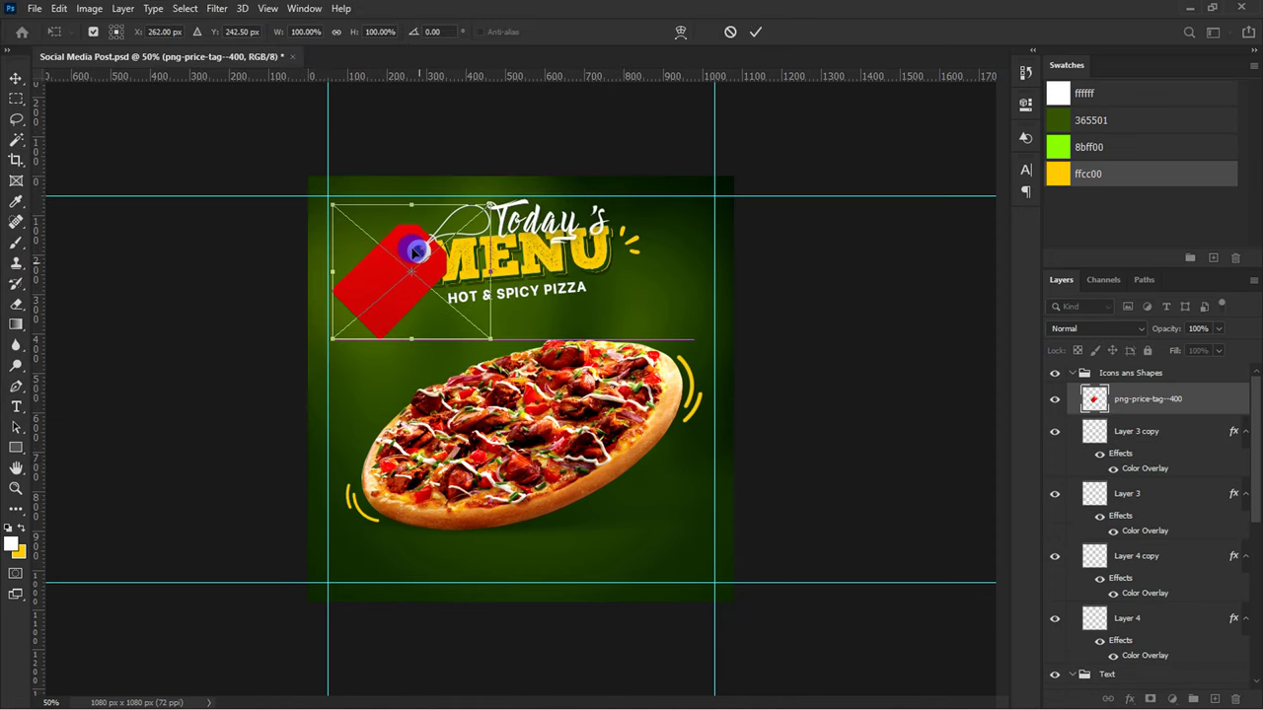
right_click(415, 252)
left_click(444, 491)
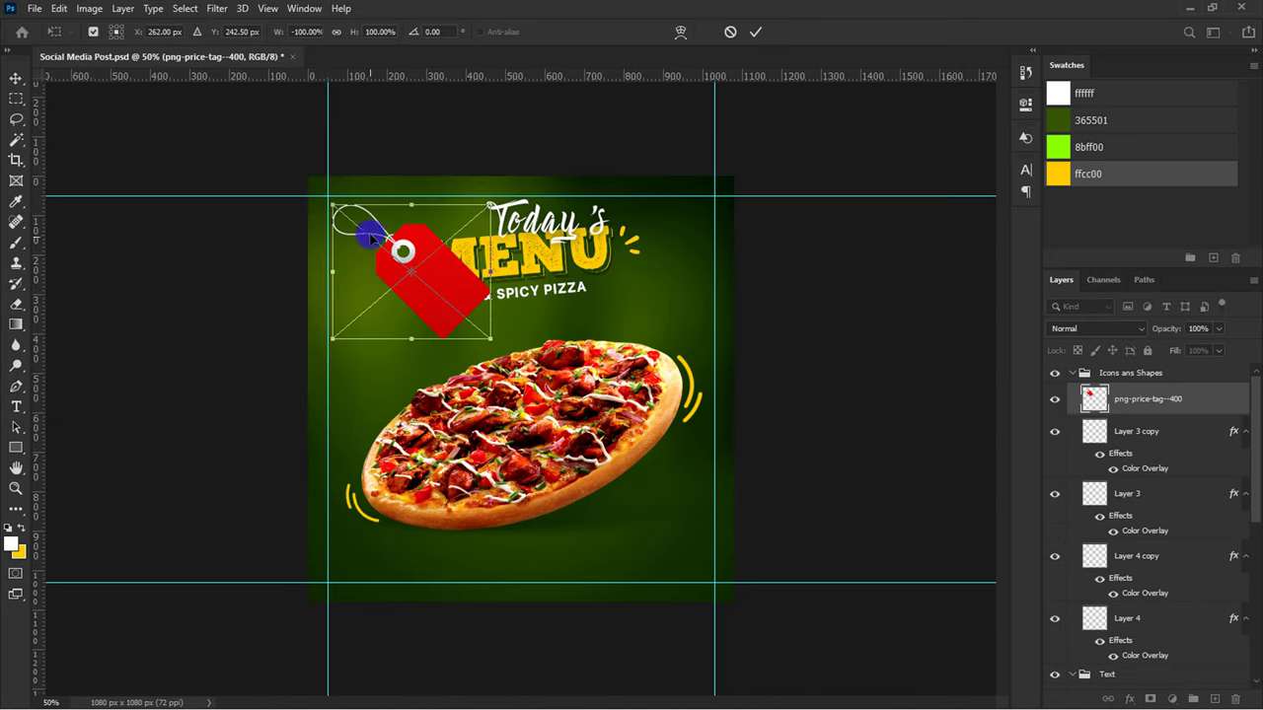
mouse_move(338, 174)
left_mouse_down()
mouse_move(361, 347)
mouse_move(378, 281)
left_mouse_up()
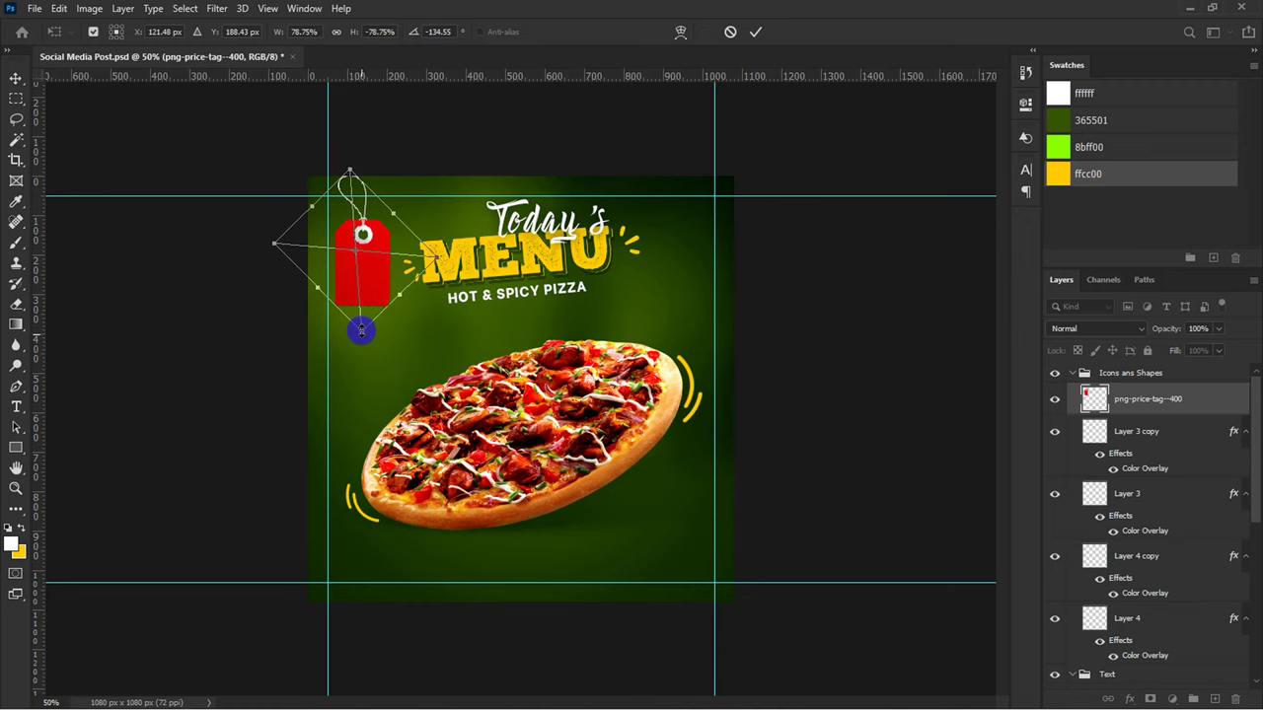
key("Return")
Step: Recolour the price tag from red to green with Hue/Saturation, Hue +87
key("ctrl+plus")
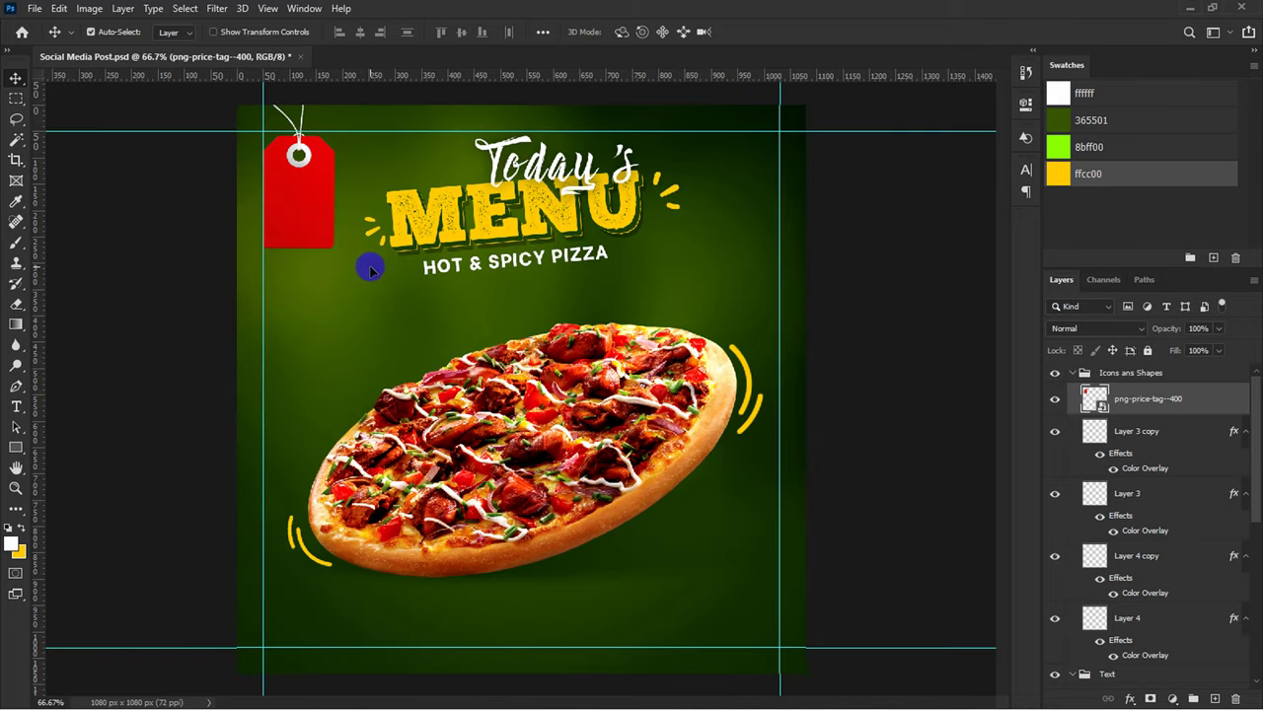
key("ctrl+plus")
scroll(369, 268, "up", 2)
scroll(370, 269, "up", 3)
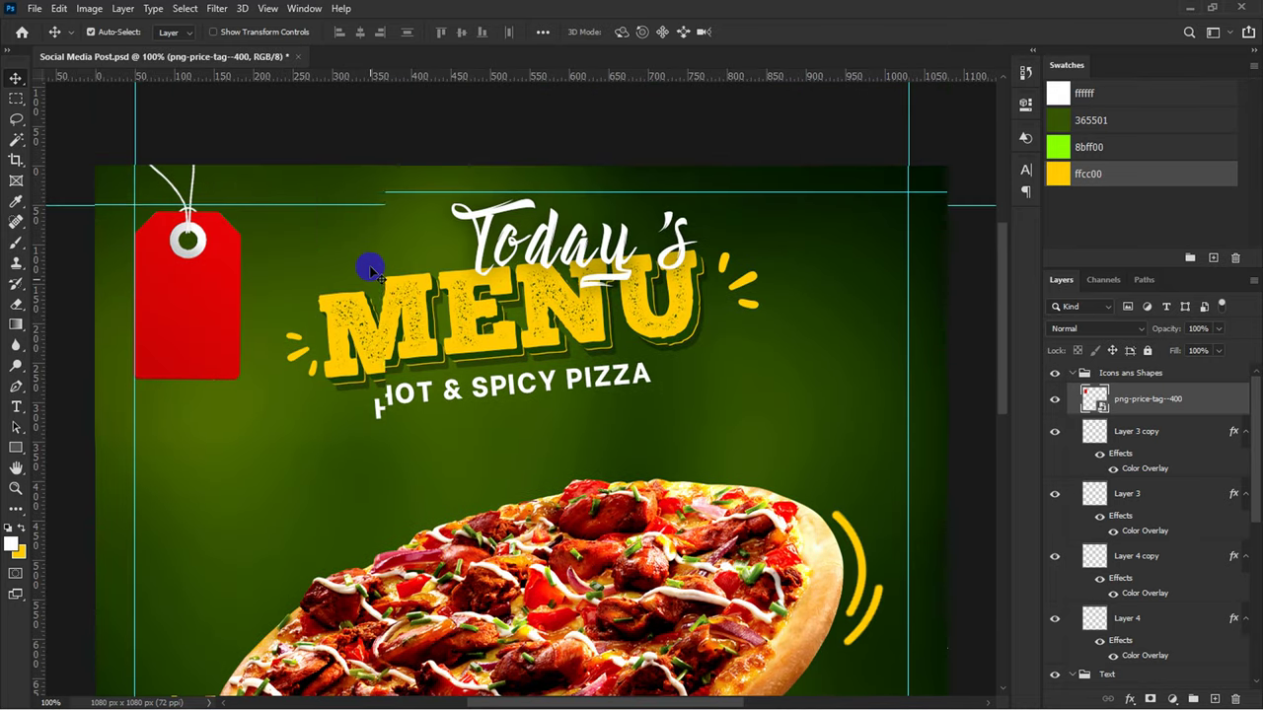
key("ctrl+u")
left_click_drag(587, 234, 638, 239)
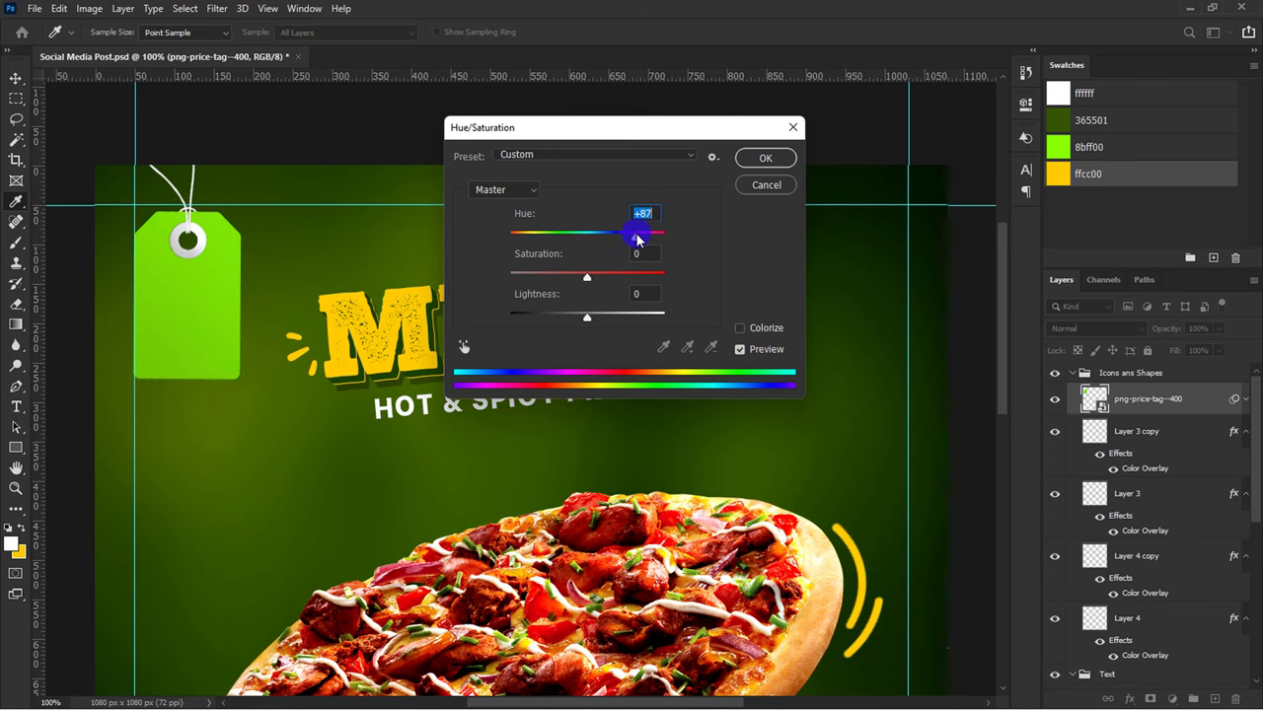
left_click(766, 160)
key("v")
key("ctrl+minus")
key("ctrl+minus")
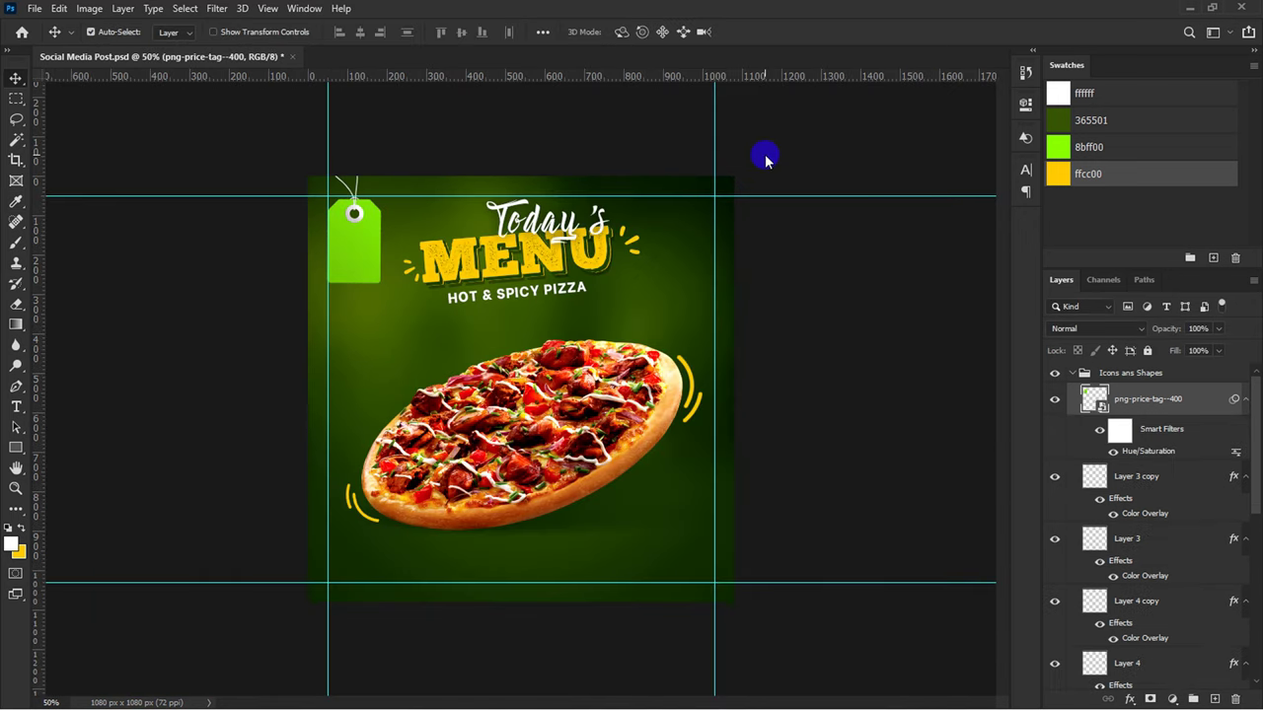
key("ctrl+plus")
Step: Add a "$" text layer set in ChunkFive Print
key("t")
left_click(333, 299)
type("$")
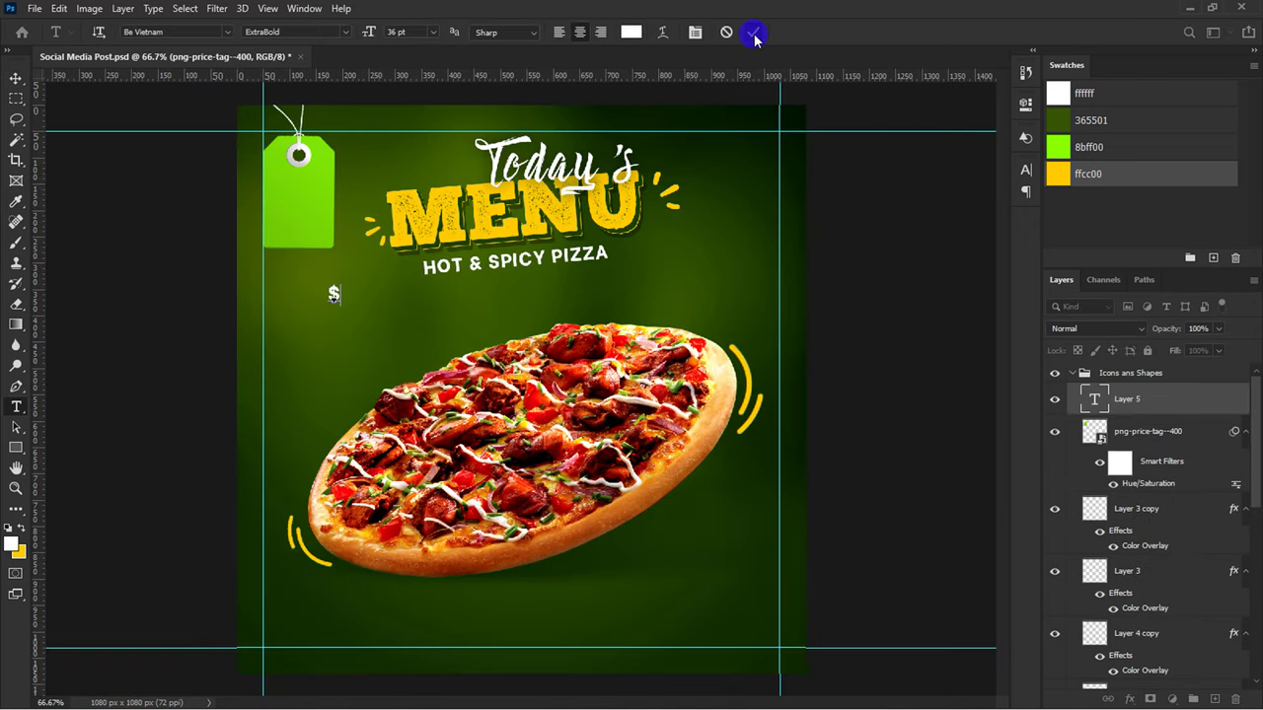
left_click(753, 33)
left_click(1024, 173)
left_click(933, 193)
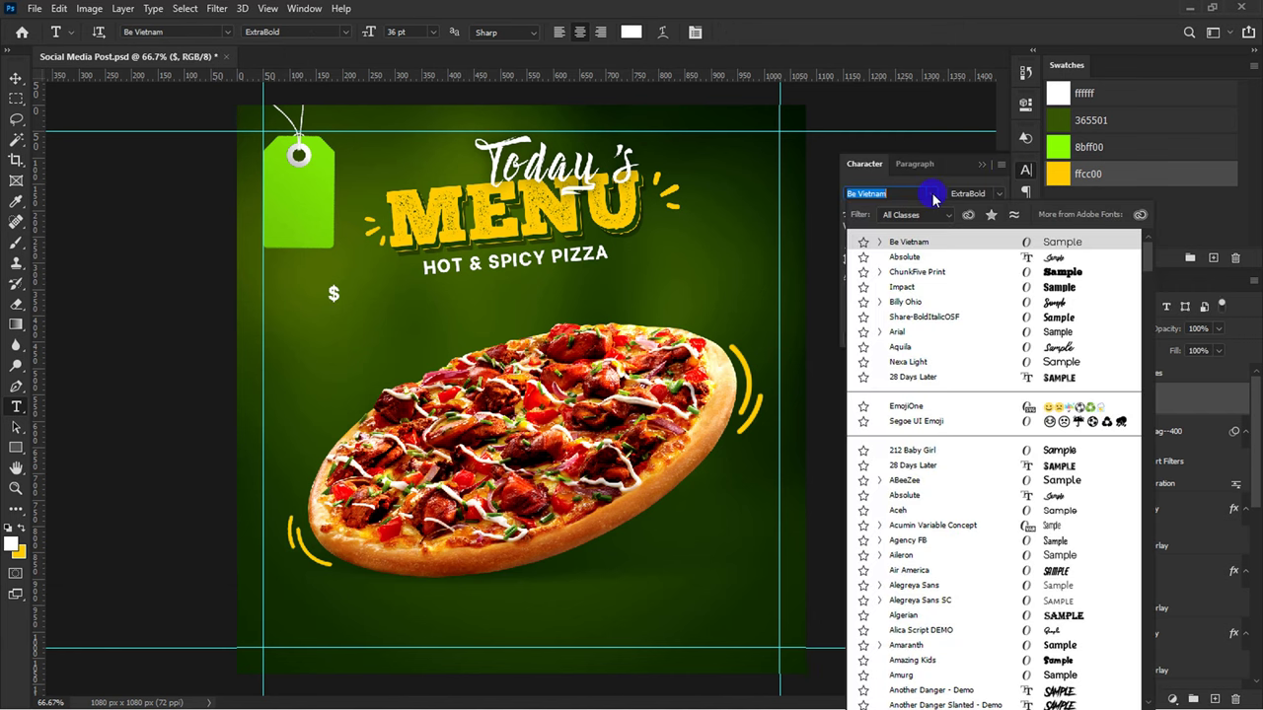
left_click(930, 273)
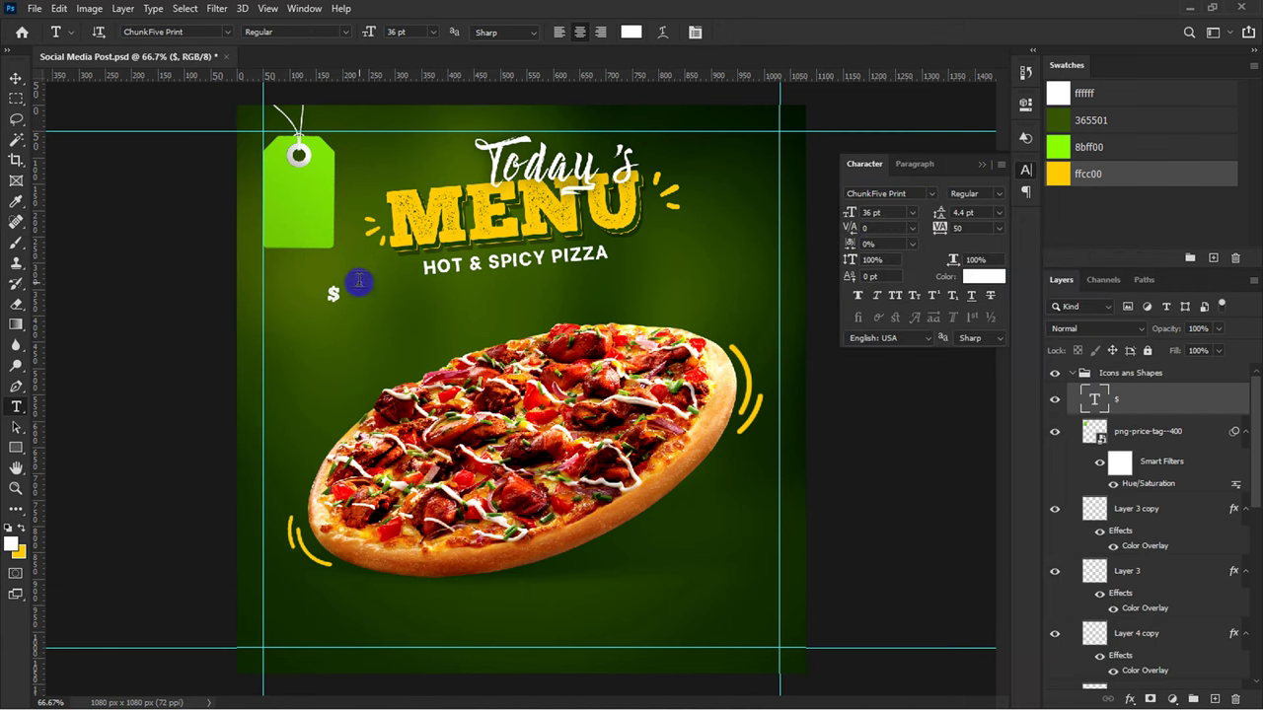
Step: Copy the dollar sign onto the green tag as "17" and adjust its letter spacing
left_click_drag(328, 288, 282, 195)
left_click(294, 201)
type("17")
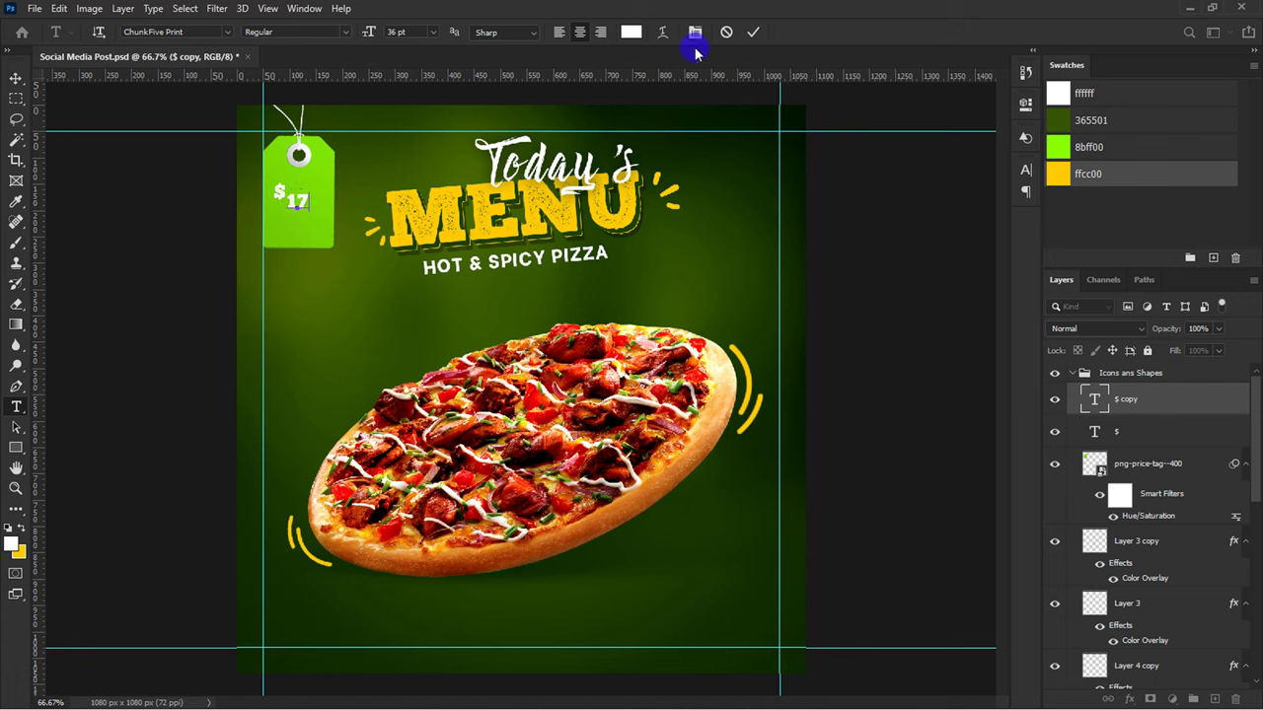
left_click(753, 32)
key("v")
left_click(1025, 174)
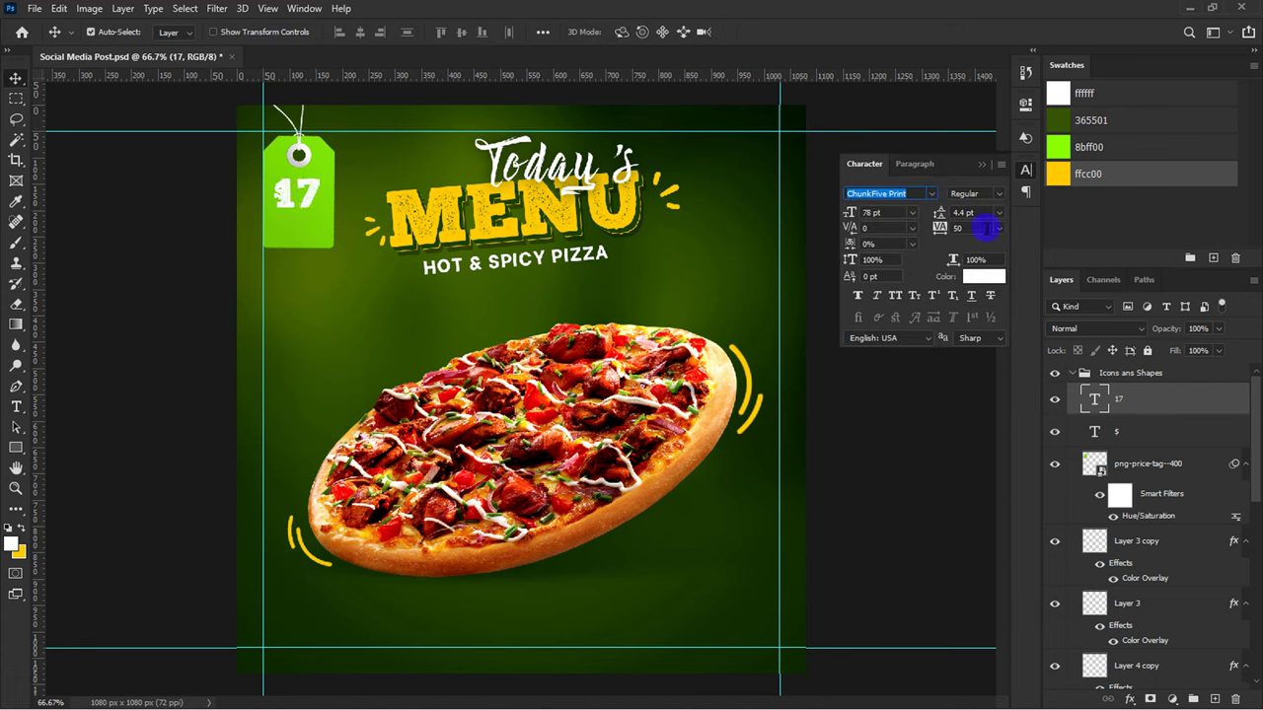
left_click(998, 228)
left_click(985, 323)
left_click(314, 193)
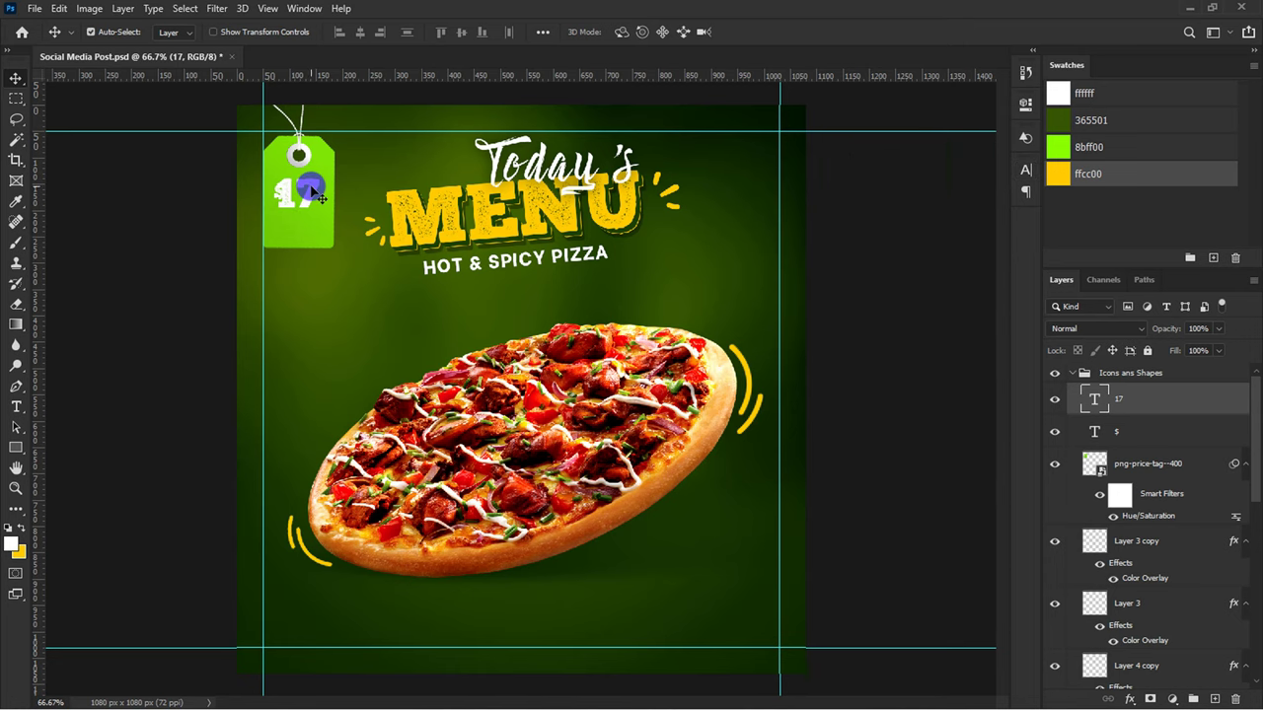
Step: Duplicate 17 below as "only" and shrink it to fit under the price
key("ctrl+1")
scroll(326, 188, "up", 3)
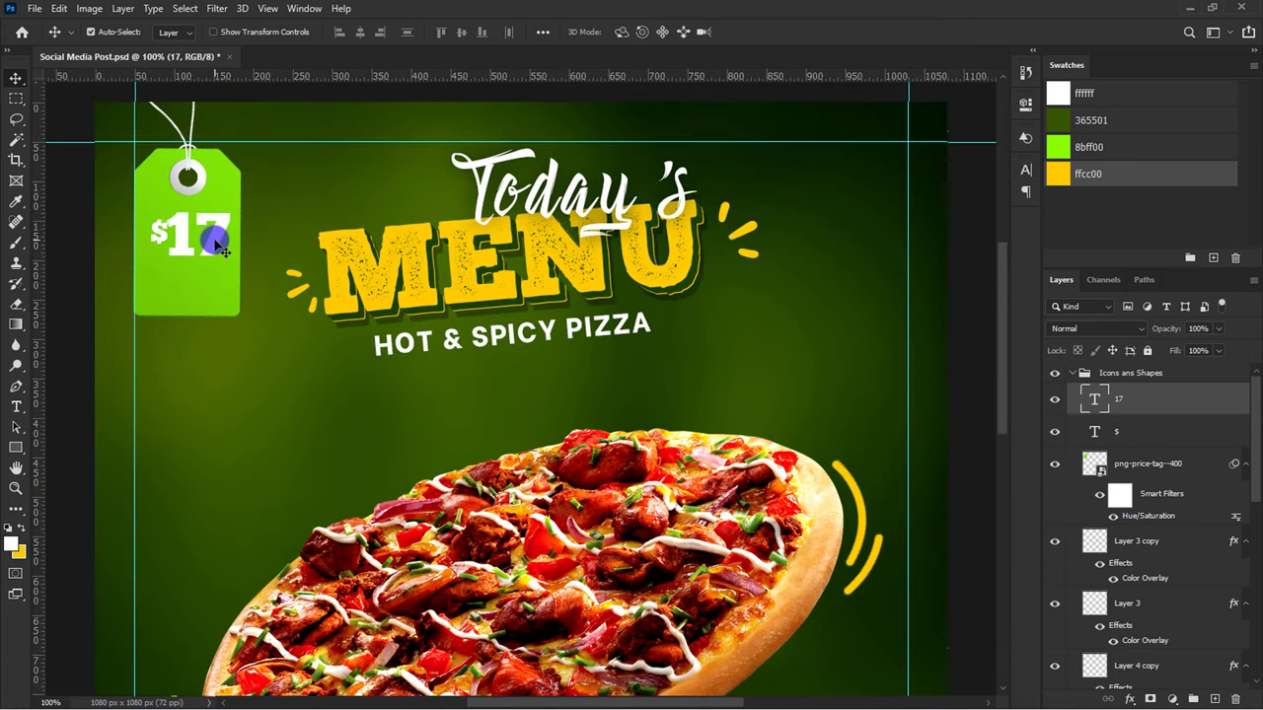
left_click_drag(198, 245, 198, 293)
double_click(198, 293)
type("only")
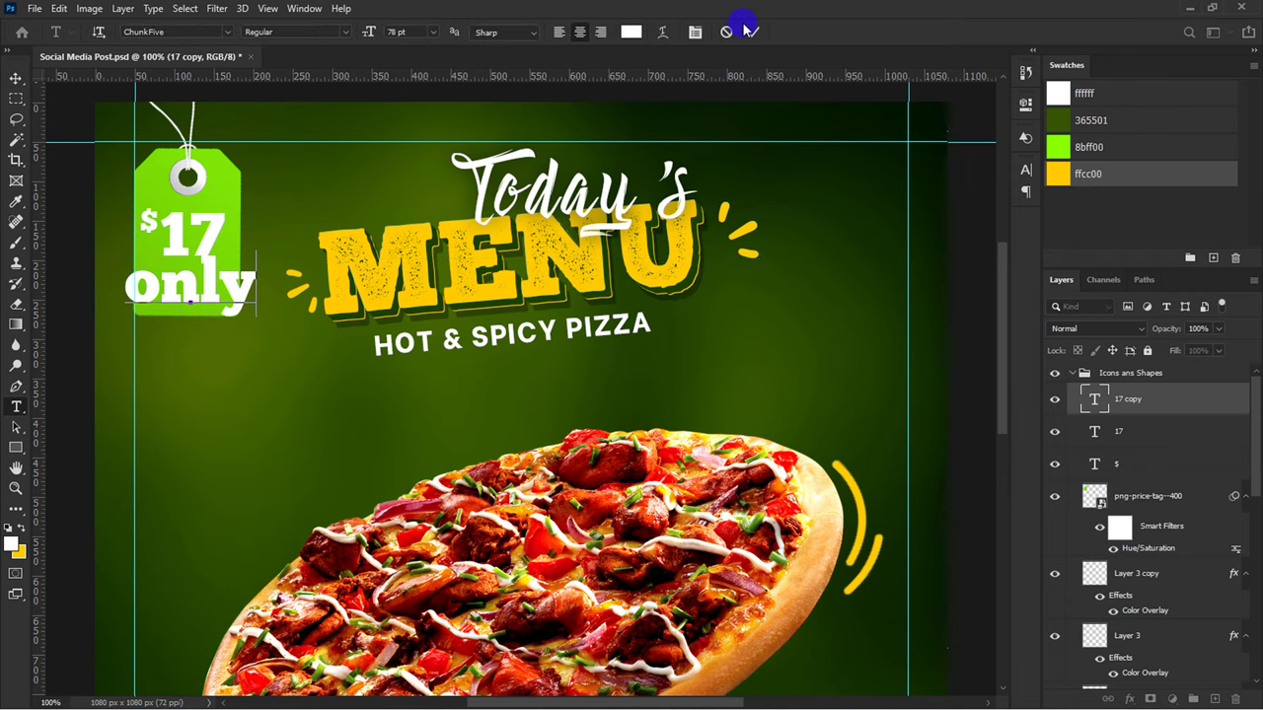
left_click(749, 31)
key("v")
key("ctrl+t")
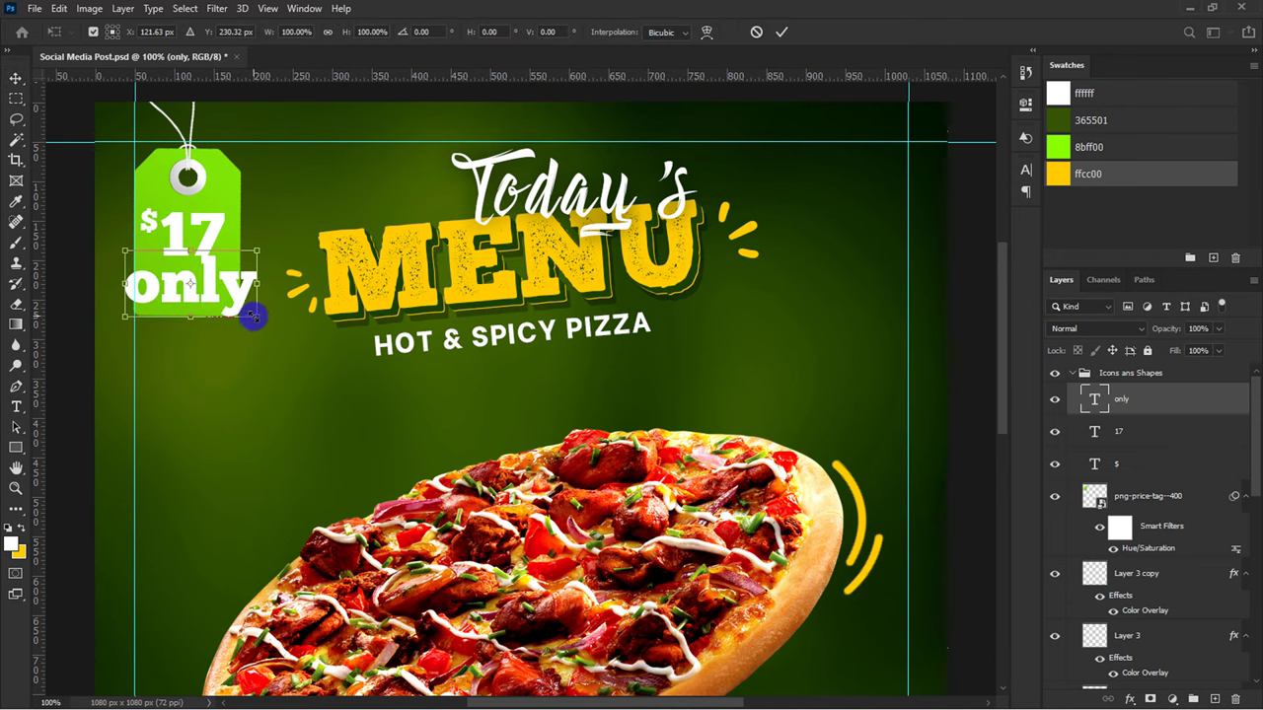
left_click_drag(255, 317, 227, 292)
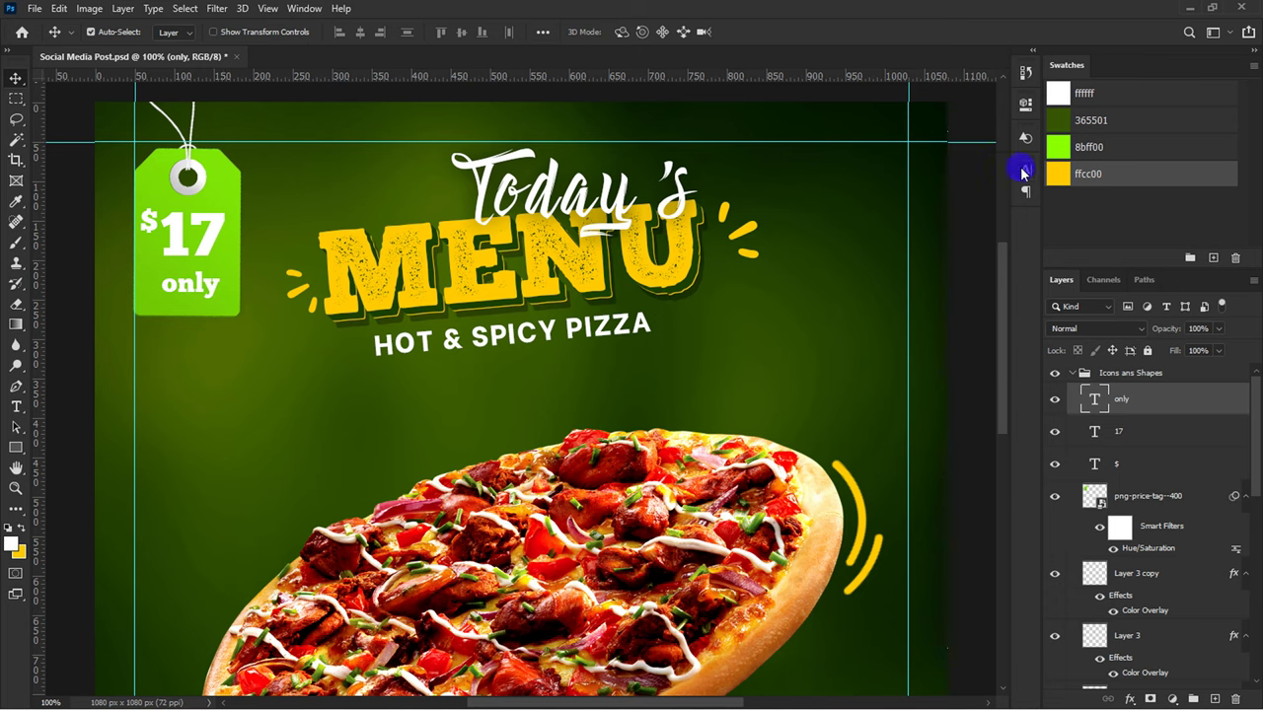
Step: Set "only" in Be Vietnam SemiBold and copy it to the poster's top-right
left_click(1025, 169)
left_click(930, 193)
left_click(928, 274)
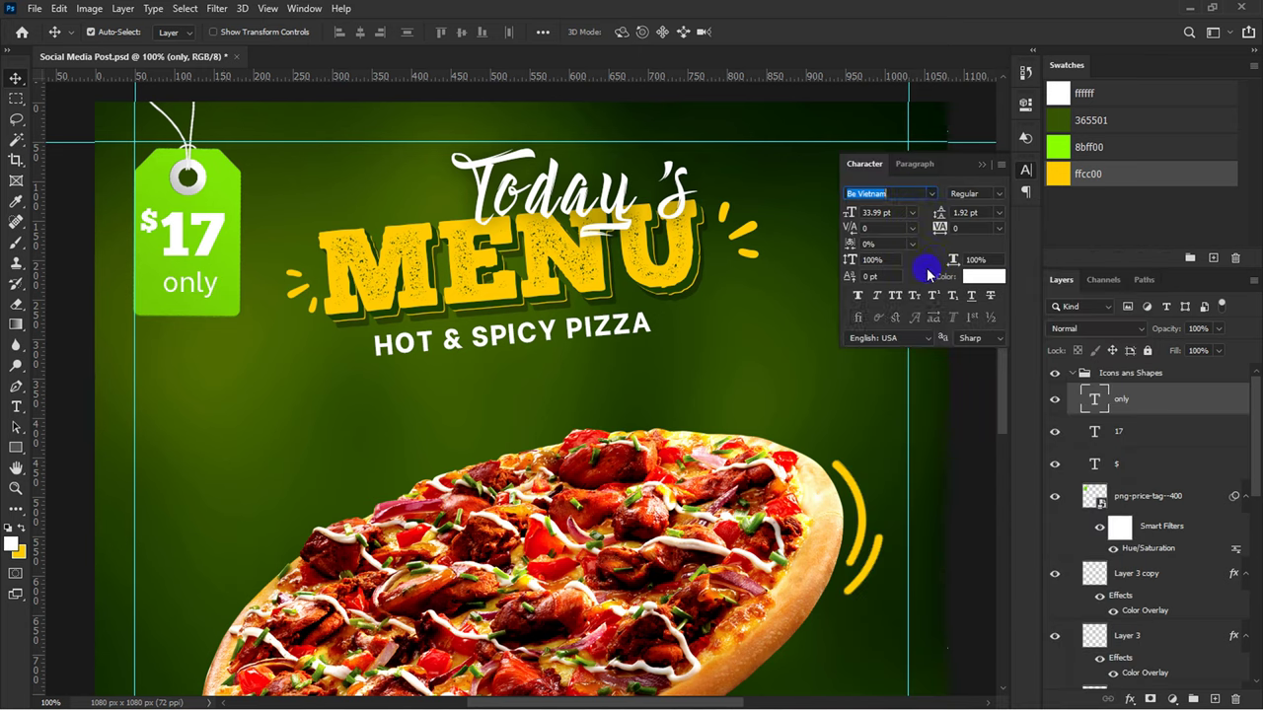
left_click(987, 193)
left_click(978, 301)
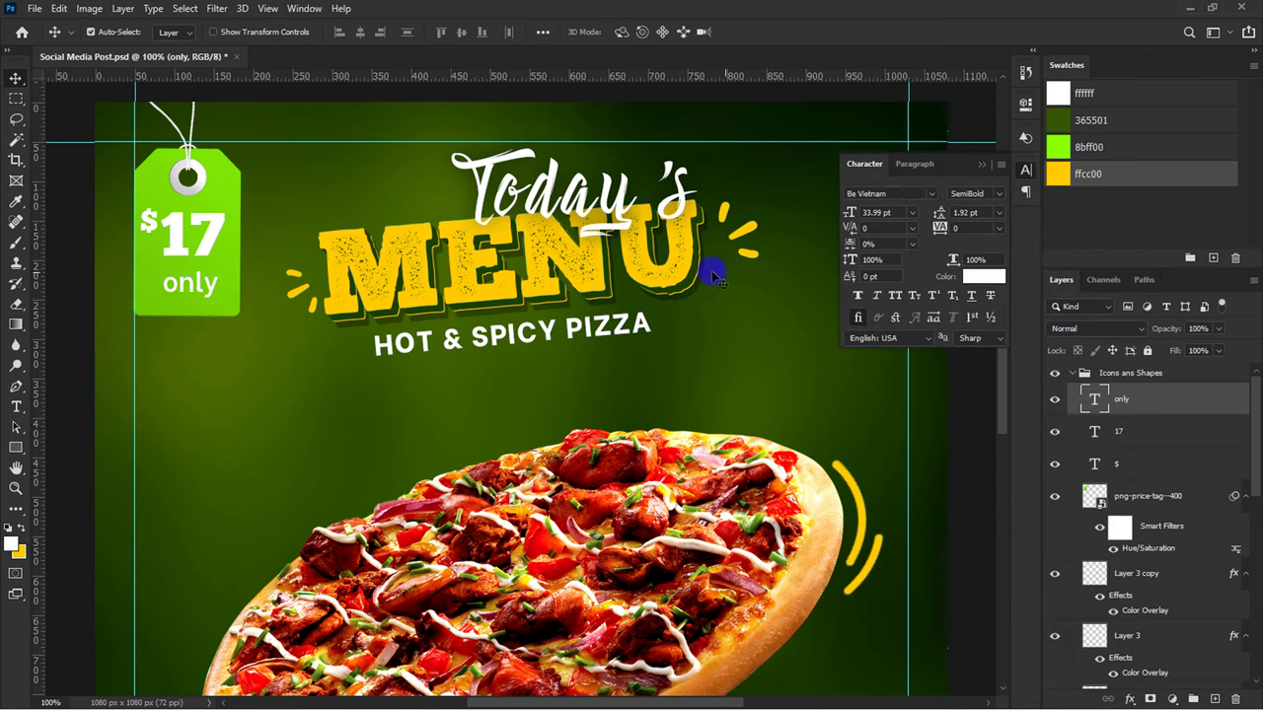
double_click(197, 284)
mouse_move(197, 284)
left_mouse_down()
mouse_move(864, 193)
mouse_move(799, 175)
left_mouse_up()
double_click(864, 193)
type("LOGO HERE")
Step: Set LOGO HERE to 30 pt leading and 23 pt size, place it top-right, and file it in the Text group
left_click(753, 33)
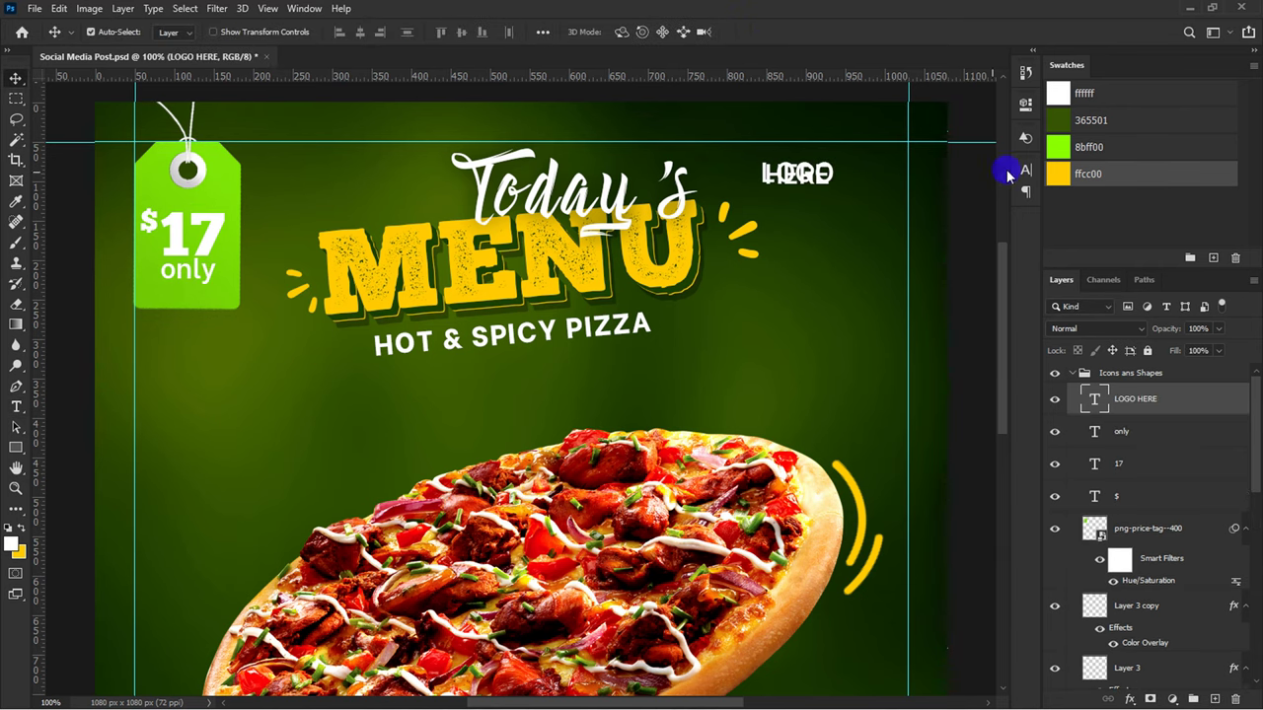
left_click(1025, 170)
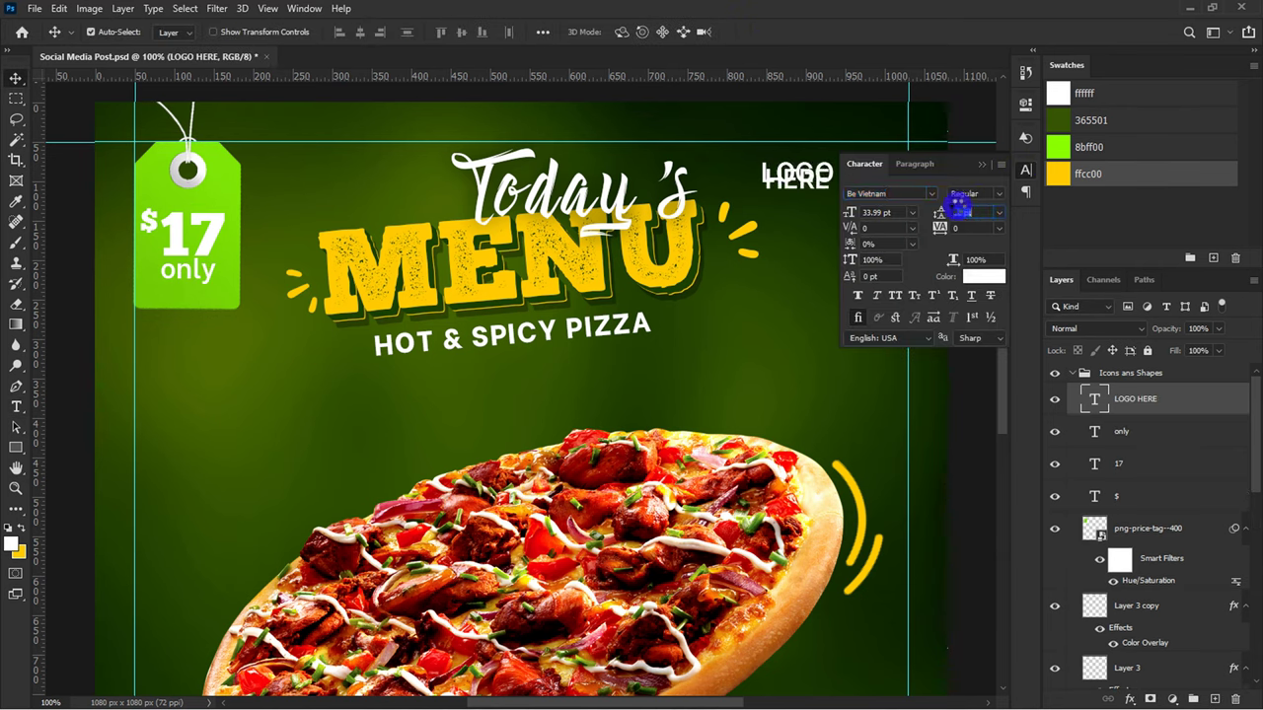
type("30")
key("Return")
left_click_drag(859, 211, 840, 224)
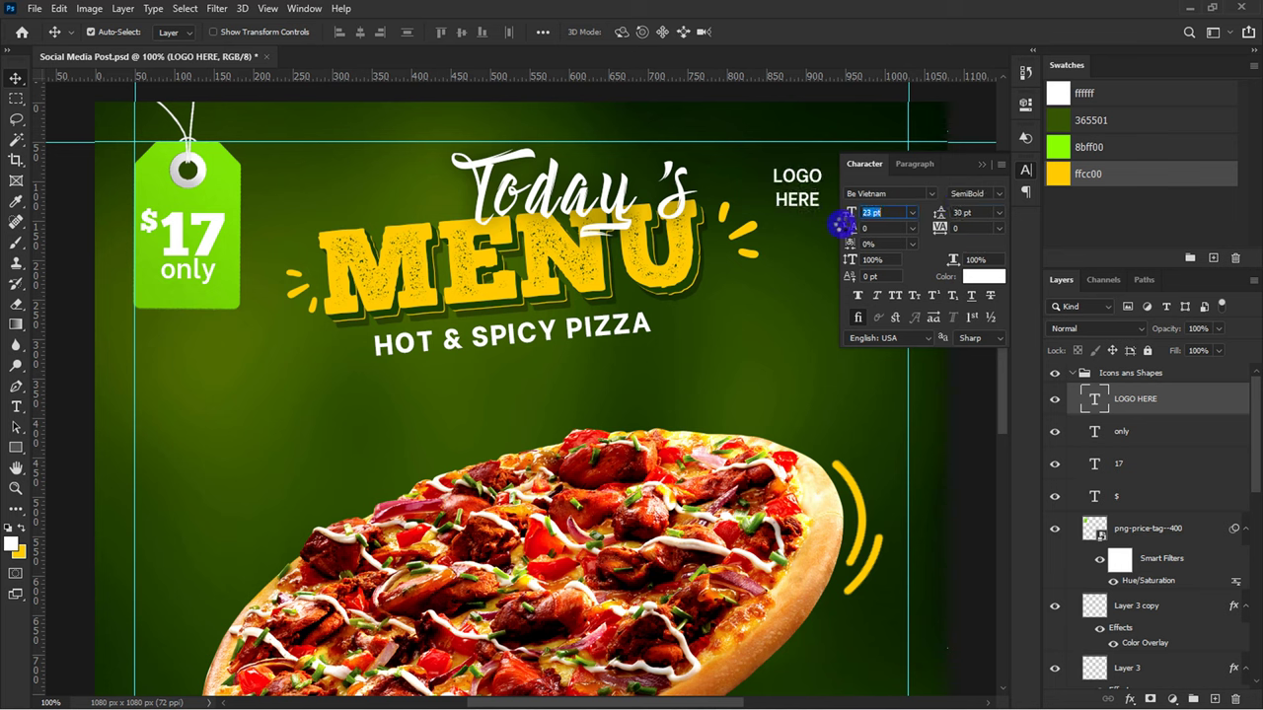
left_click(983, 171)
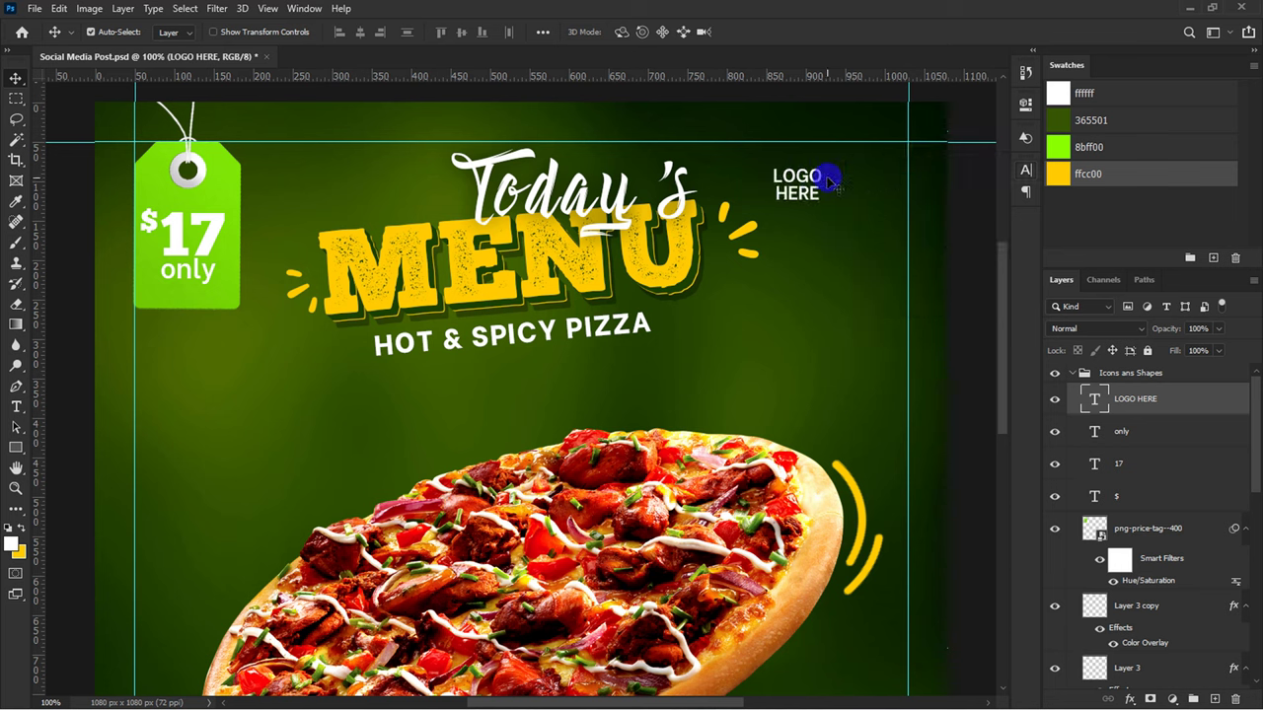
left_click_drag(831, 181, 896, 202)
mouse_move(1134, 506)
left_mouse_down()
mouse_move(1140, 602)
mouse_move(1134, 592)
left_mouse_up()
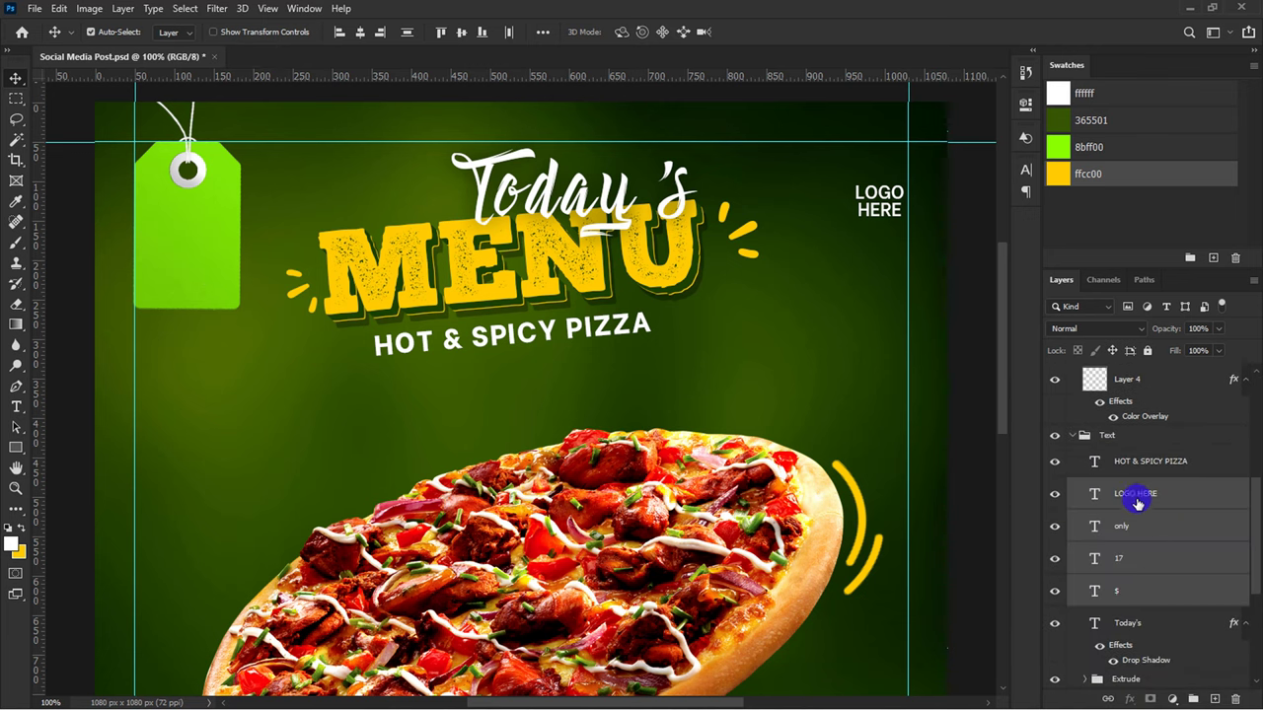
Step: Draw a white crown custom shape above LOGO HERE
scroll(1115, 483, "up", 3)
scroll(1121, 454, "up", 2)
left_click(1131, 412)
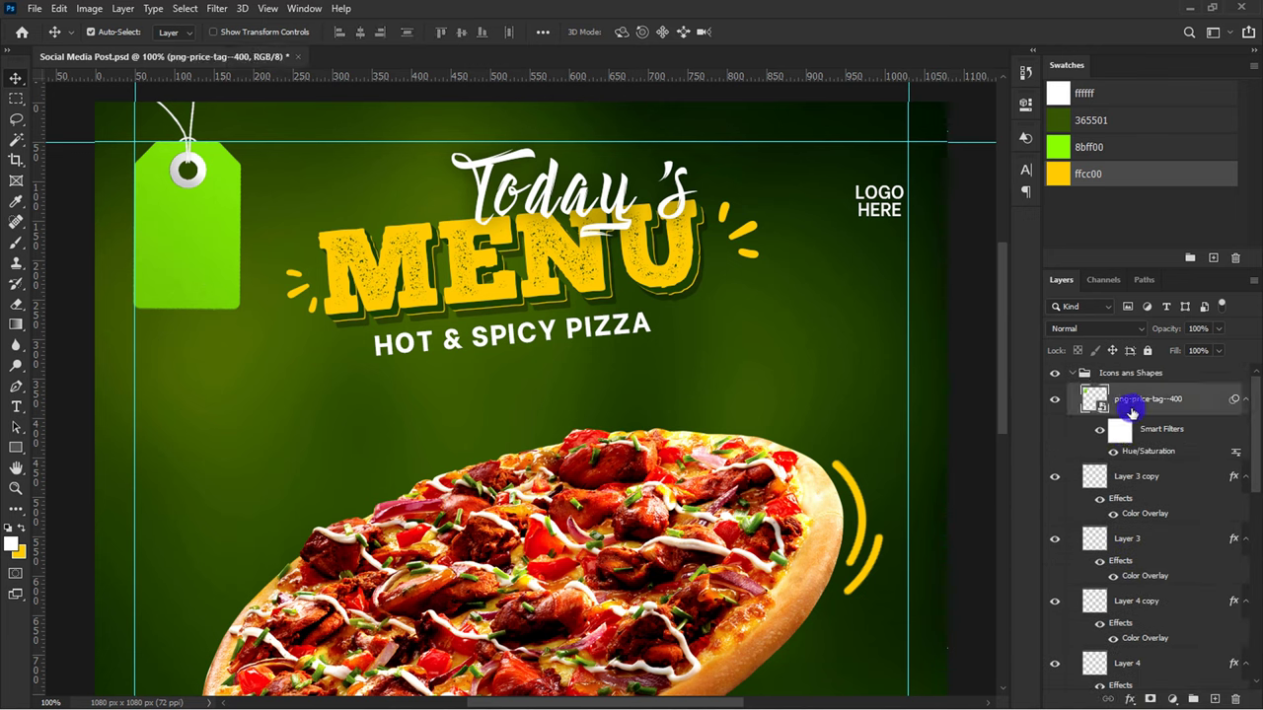
right_click(18, 447)
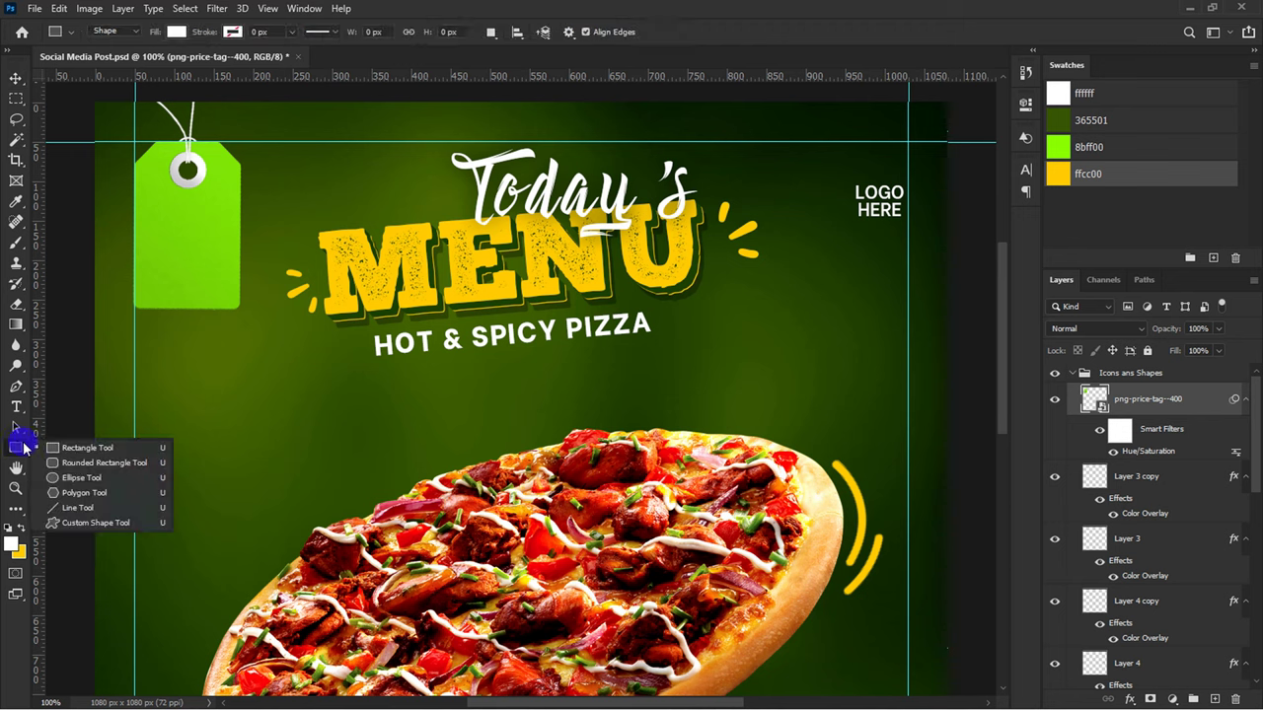
left_click(79, 523)
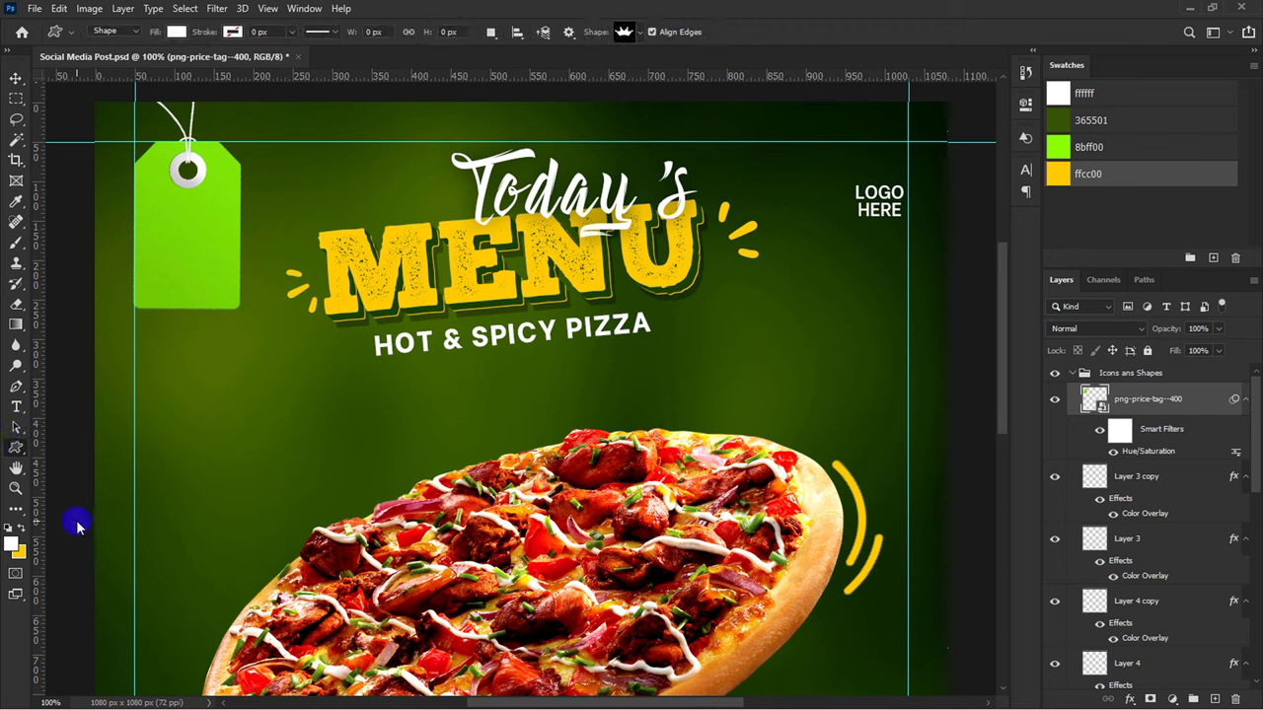
mouse_move(851, 183)
left_mouse_down()
mouse_move(836, 169)
mouse_move(888, 175)
left_mouse_up()
key("v")
left_click(876, 195)
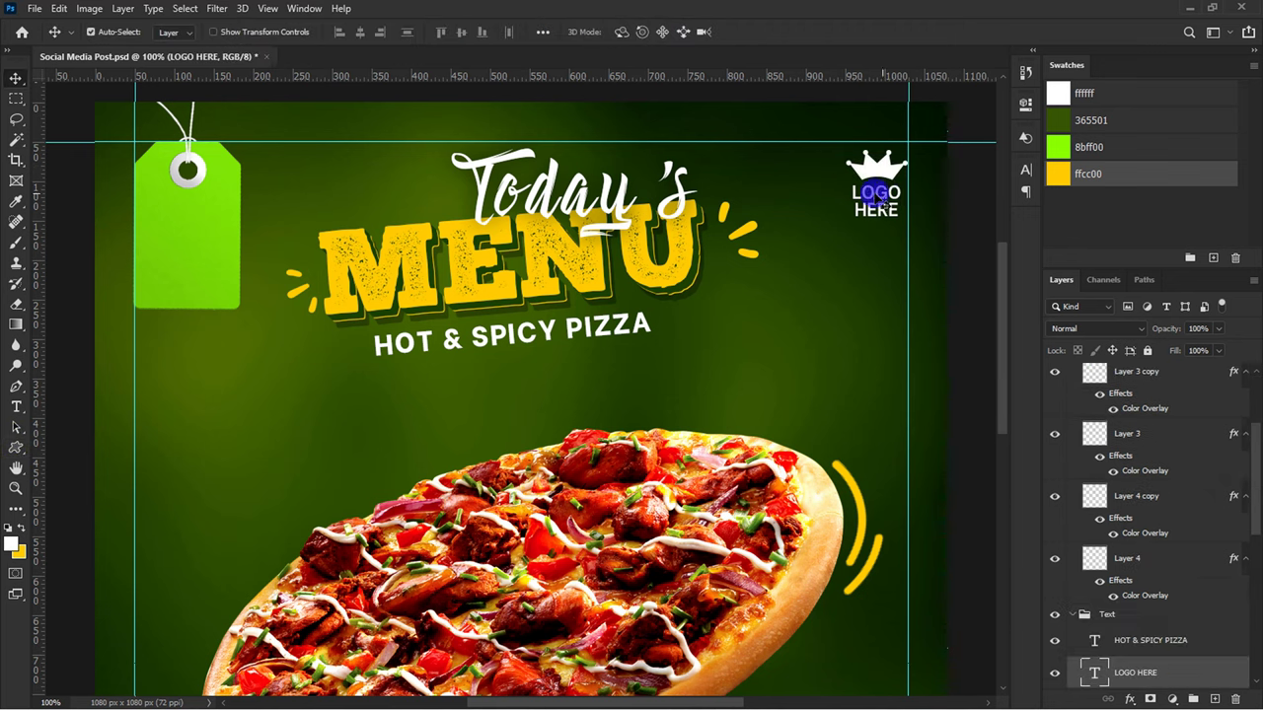
Step: Collapse the layer groups and move the Text group above Icons ans Shapes
left_click(479, 302)
left_click(1073, 373)
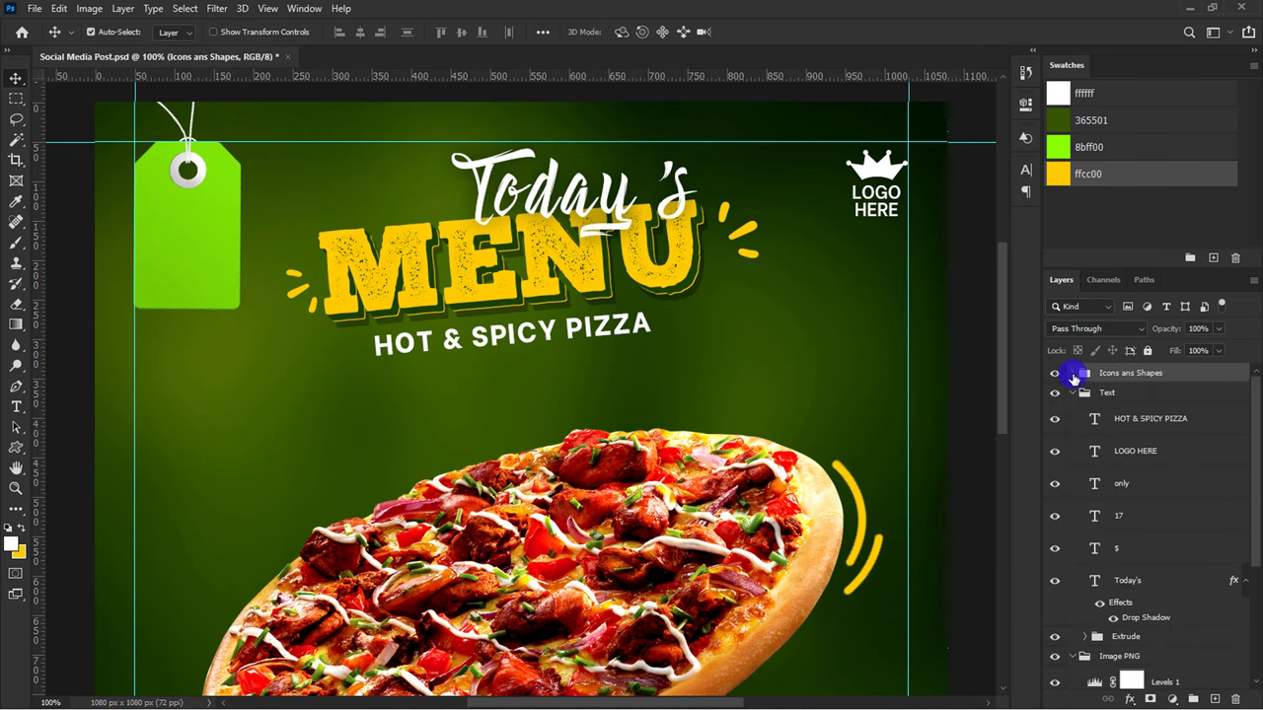
left_click(1072, 412)
left_click_drag(1113, 394, 1112, 373)
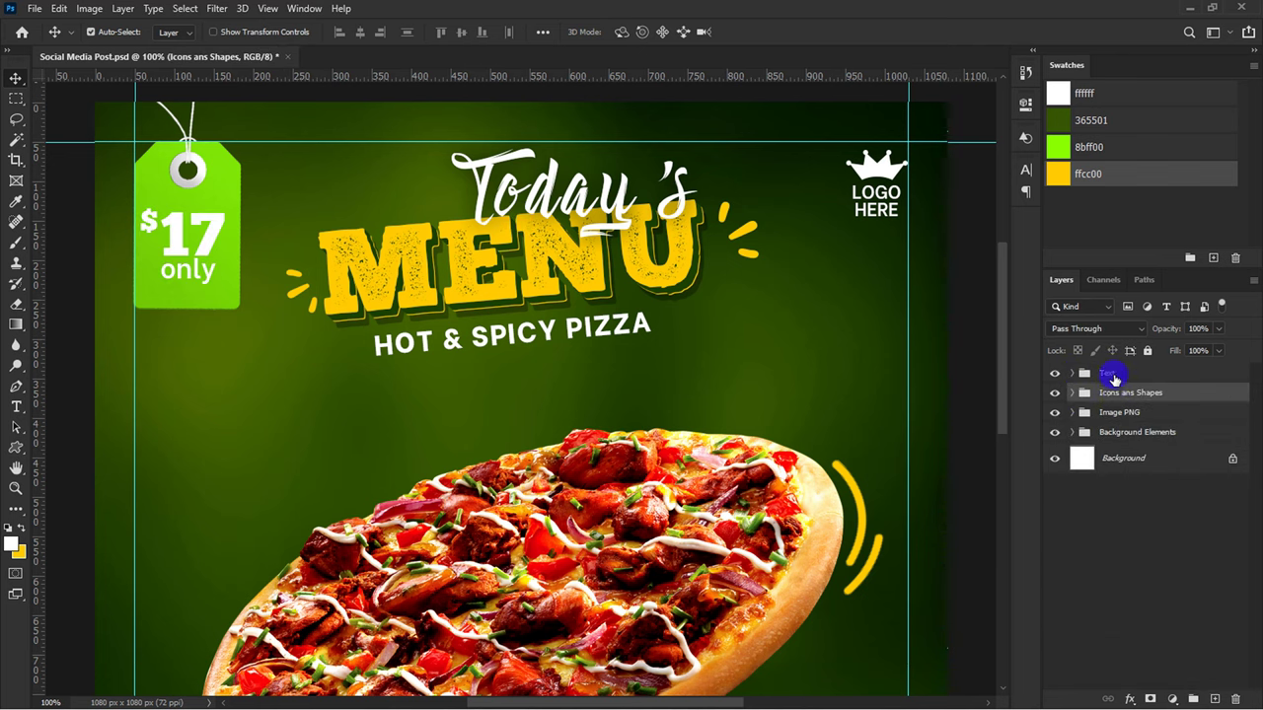
key("ctrl+0")
key("ctrl+minus")
Step: Reorder the Today's layer inside the Text group, then select the crown in Icons ans Shapes
left_click(1073, 373)
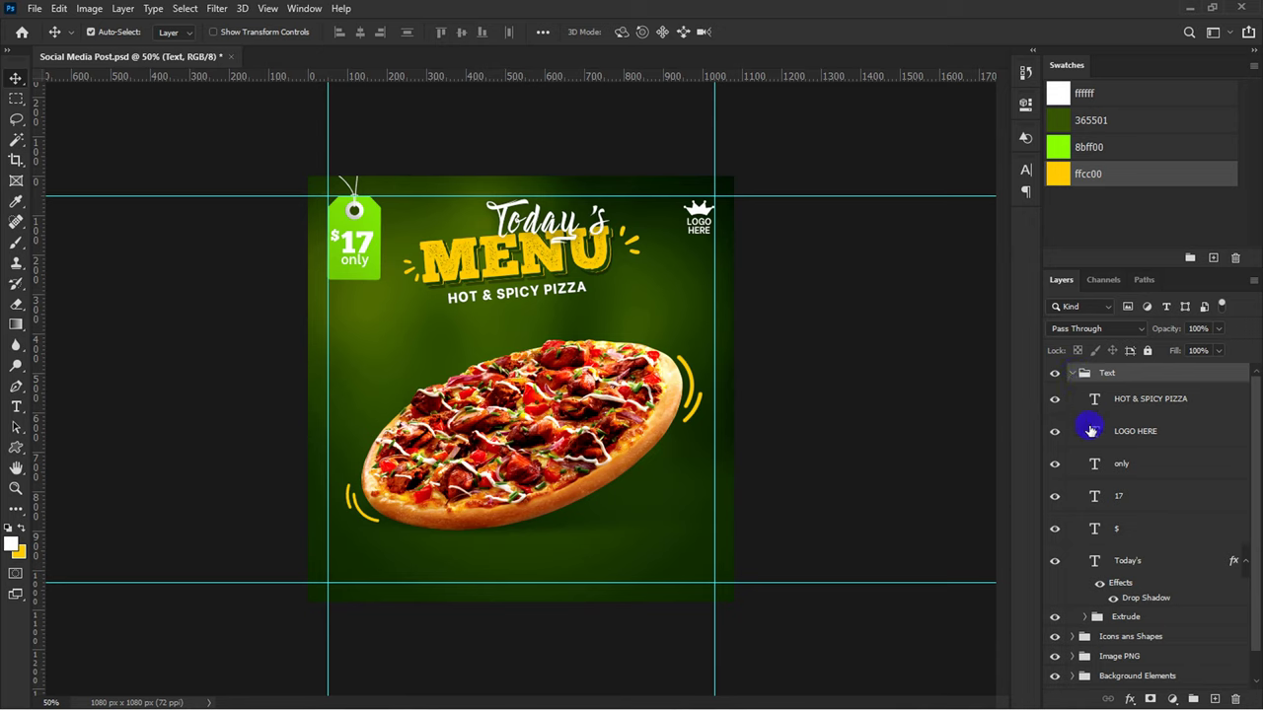
scroll(1090, 431, "down", 1)
left_click(1133, 534)
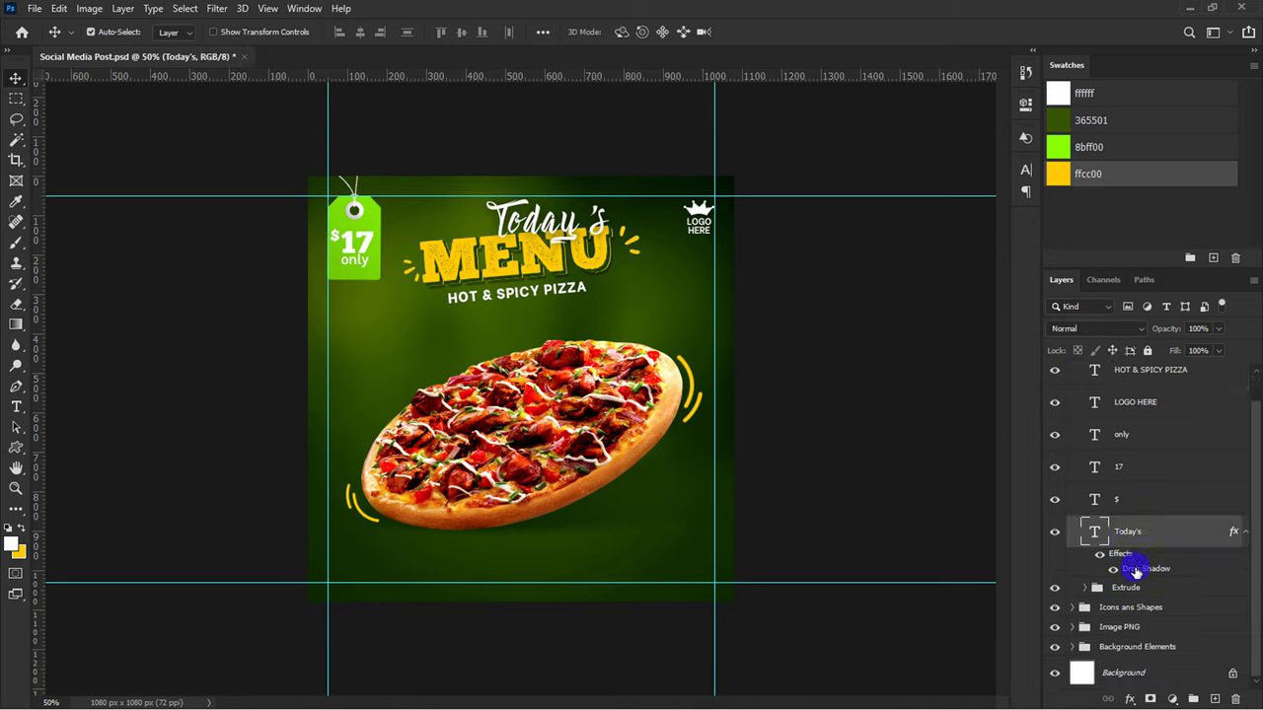
left_click_drag(1135, 570, 1138, 619)
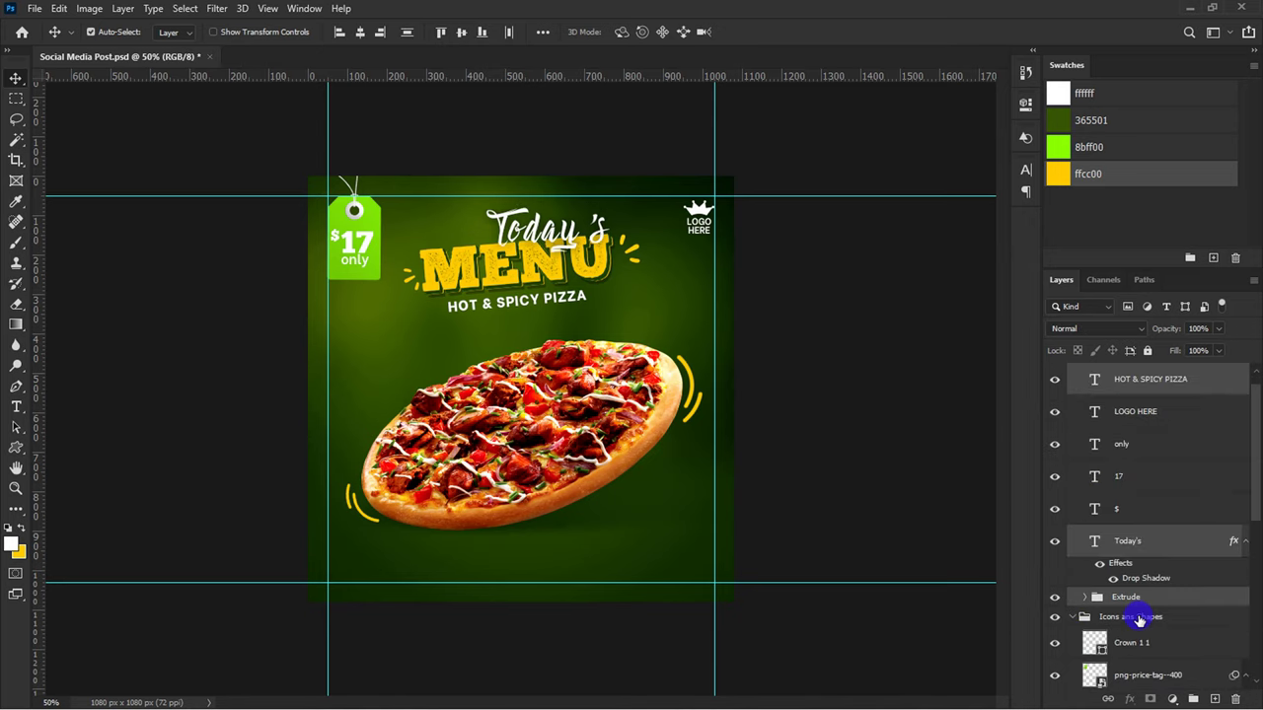
left_click(1073, 616)
left_click(1073, 373)
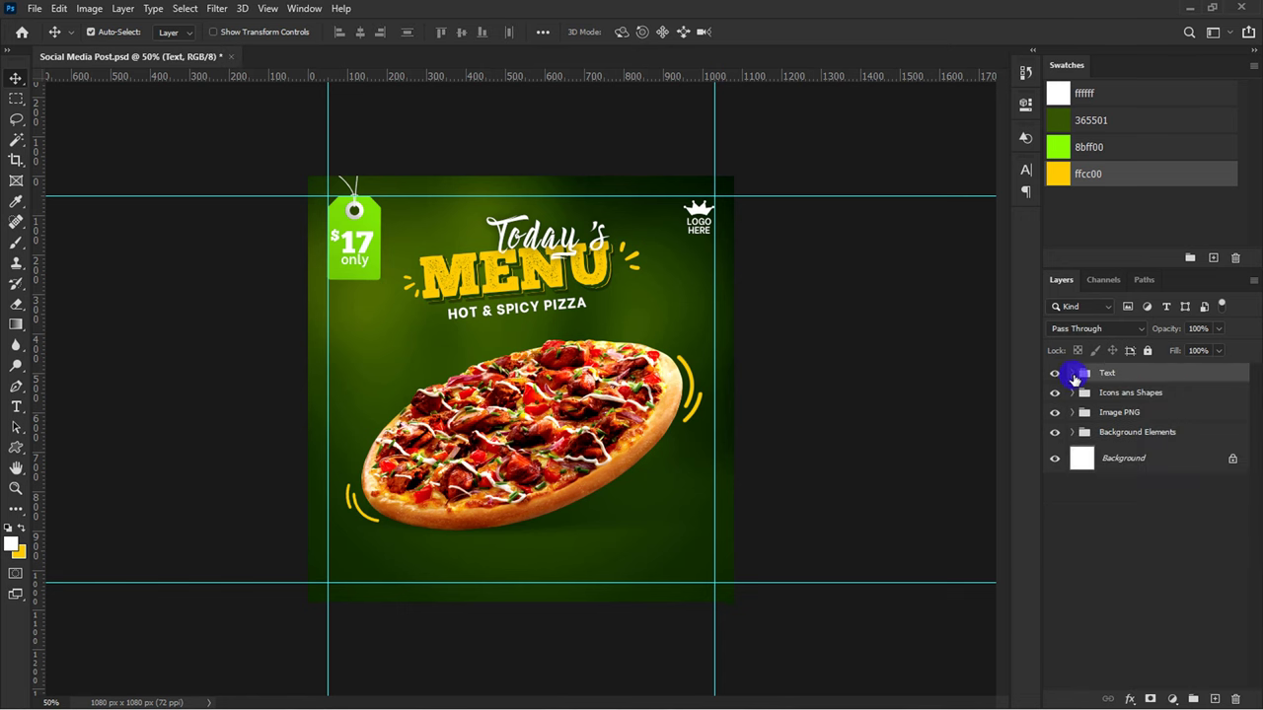
left_click(1123, 419)
key("ctrl+plus")
Step: Place the embedded ICONS file and scale it into the bottom-left corner
left_click(35, 8)
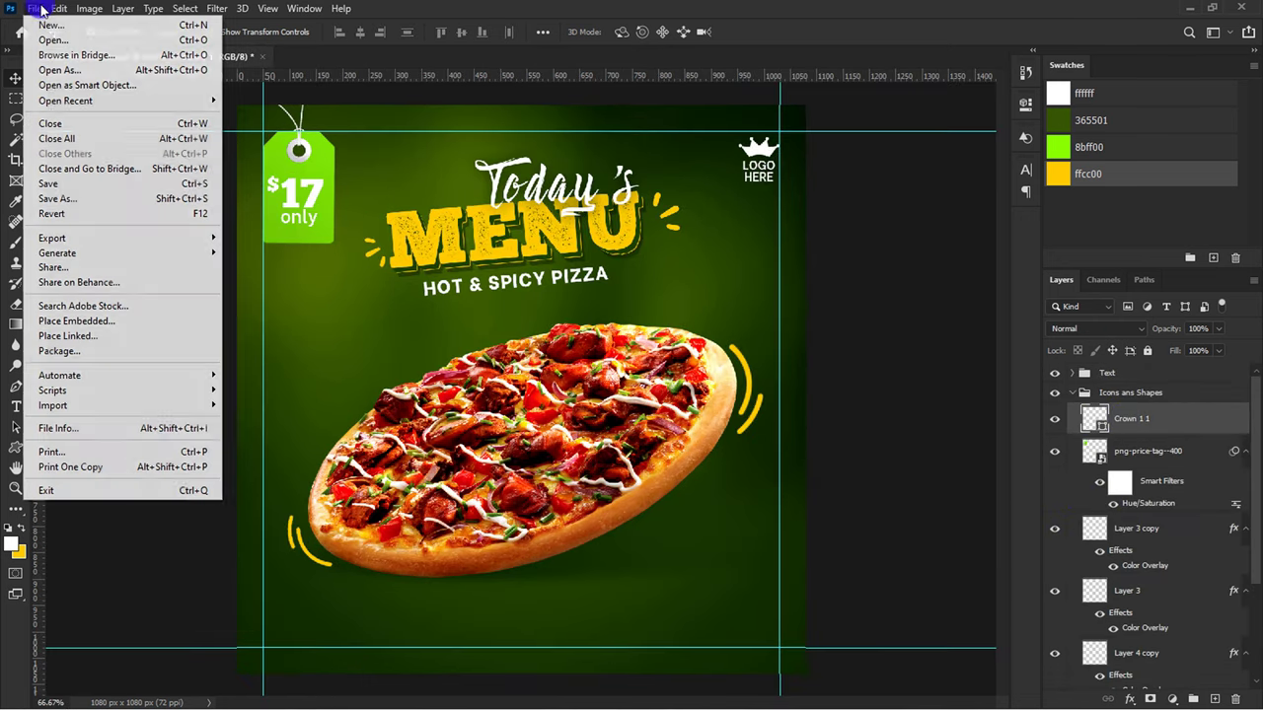
left_click(48, 318)
left_click(569, 158)
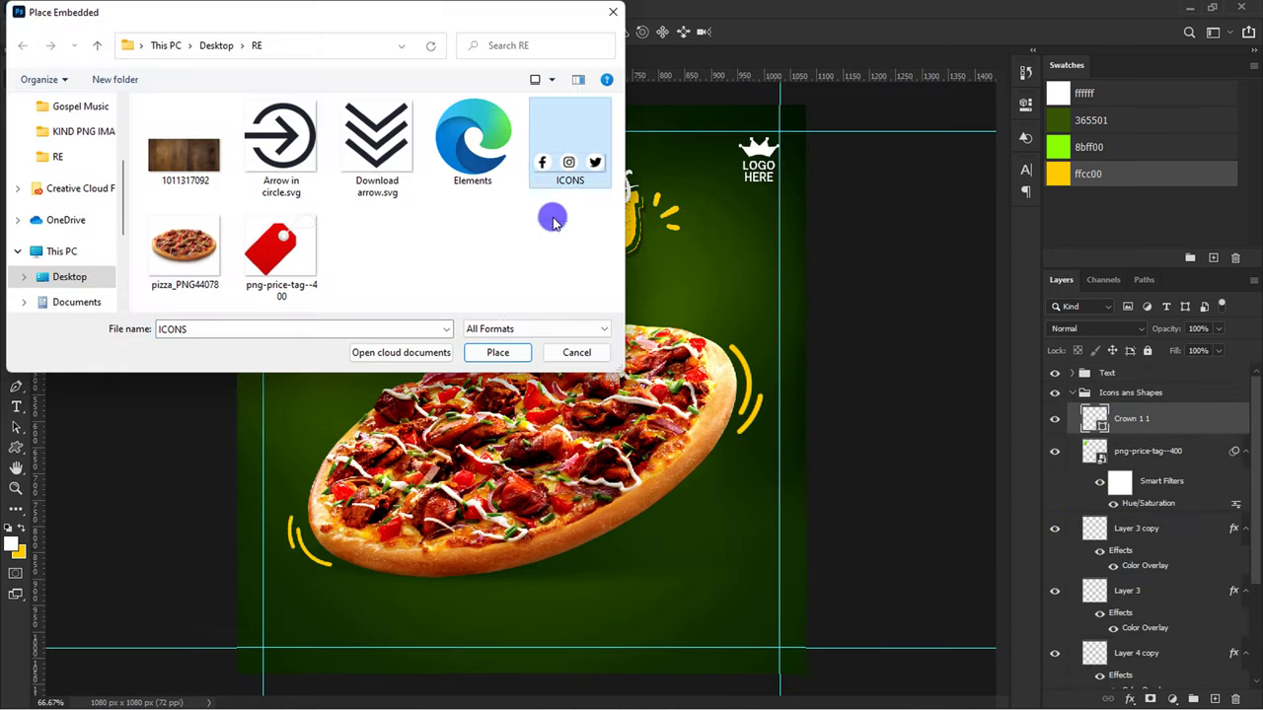
left_click(497, 353)
left_click_drag(521, 390, 328, 639)
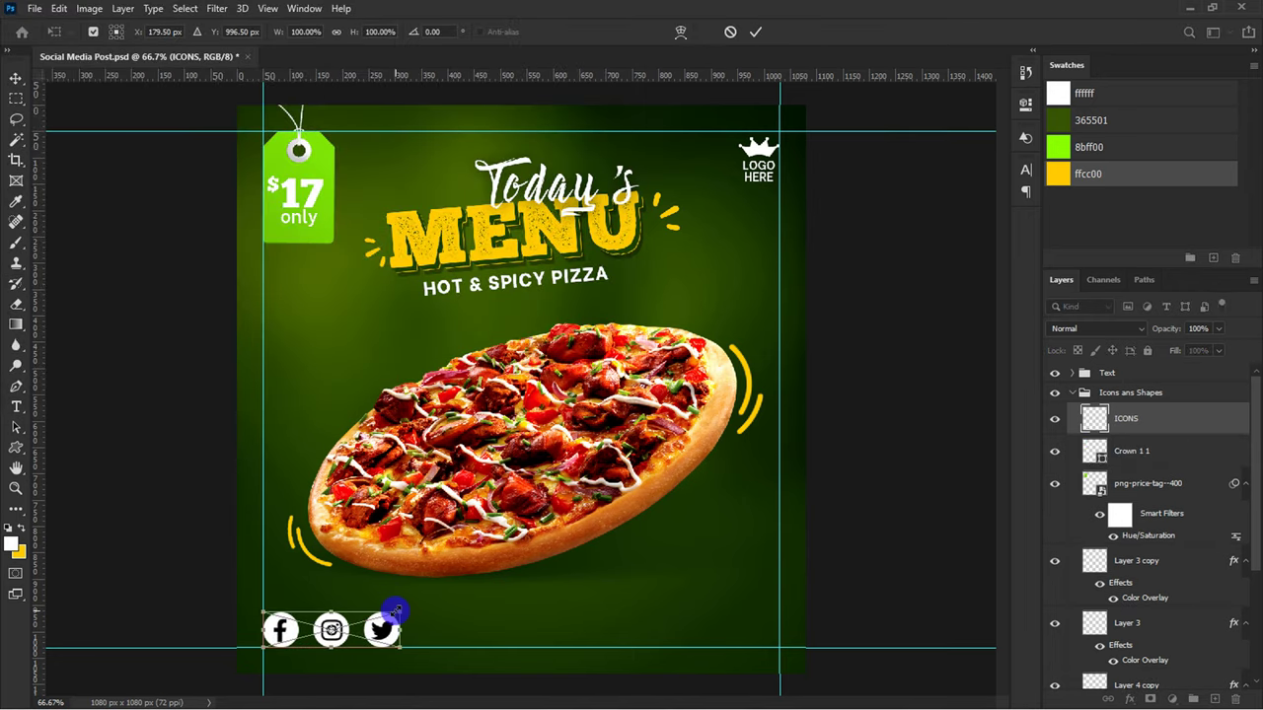
left_click_drag(405, 608, 346, 632)
key("Return")
Step: Draw a yellow rounded-corner pill rectangle near the bottom centre of the post
right_click(20, 452)
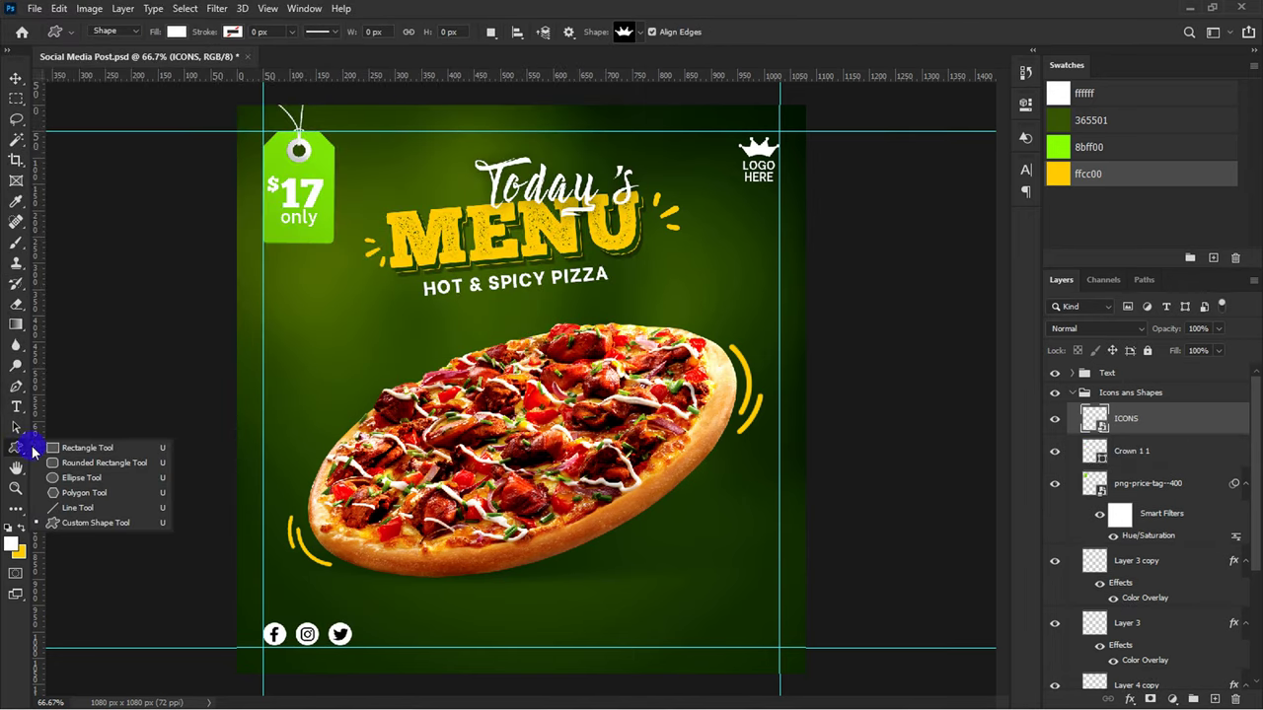
left_click(69, 446)
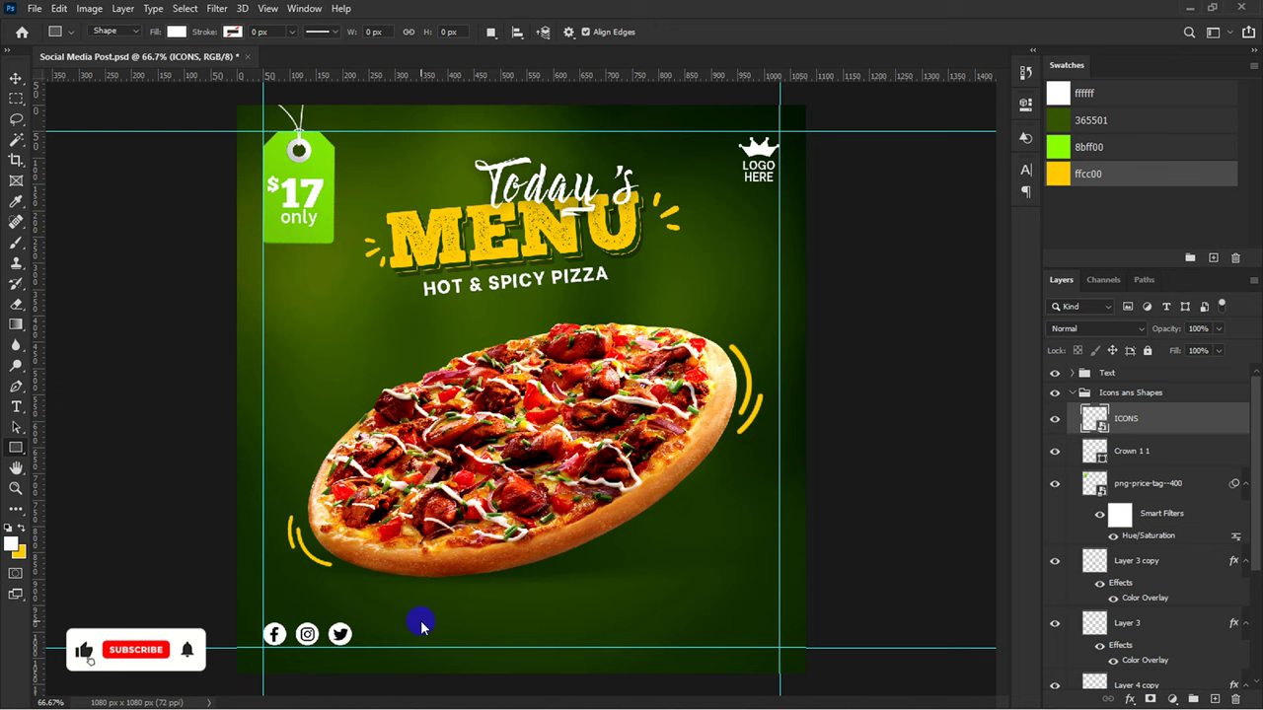
key("x")
left_click_drag(437, 614, 551, 648)
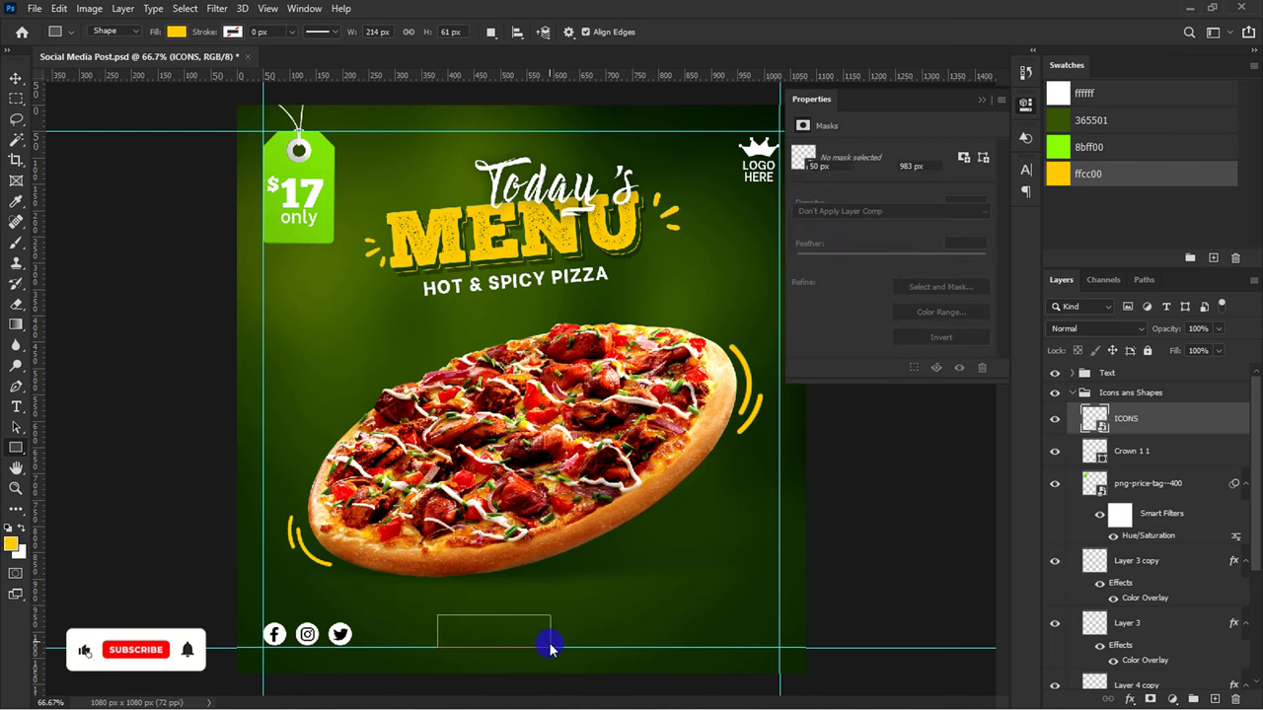
key("alt+BackSpace")
left_click_drag(809, 258, 882, 259)
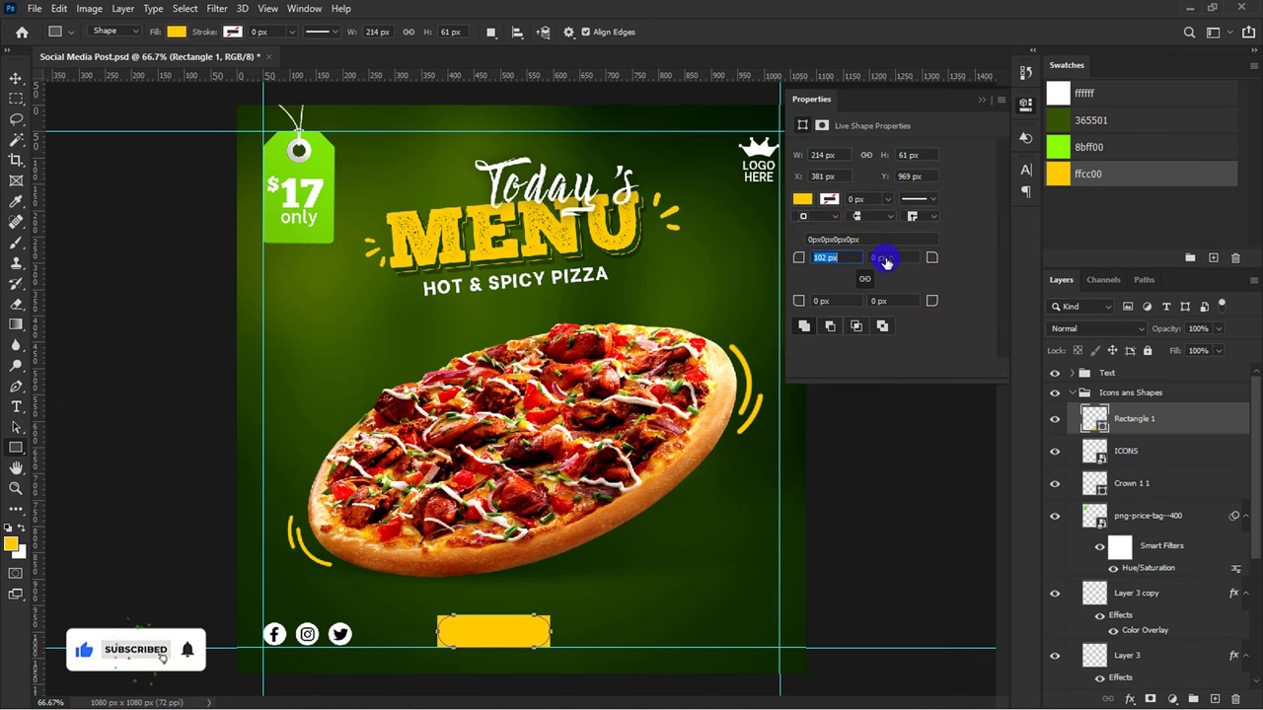
left_click(979, 102)
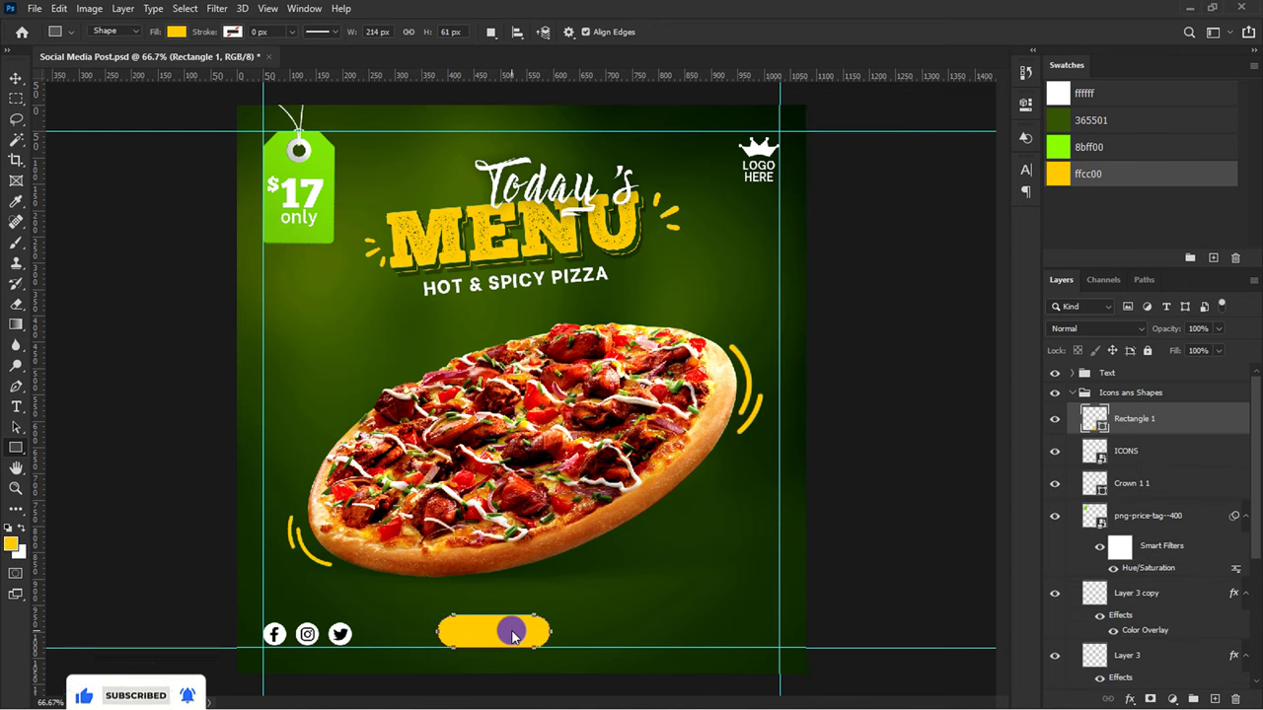
key("v")
key("ctrl+plus")
scroll(521, 614, "down", 3)
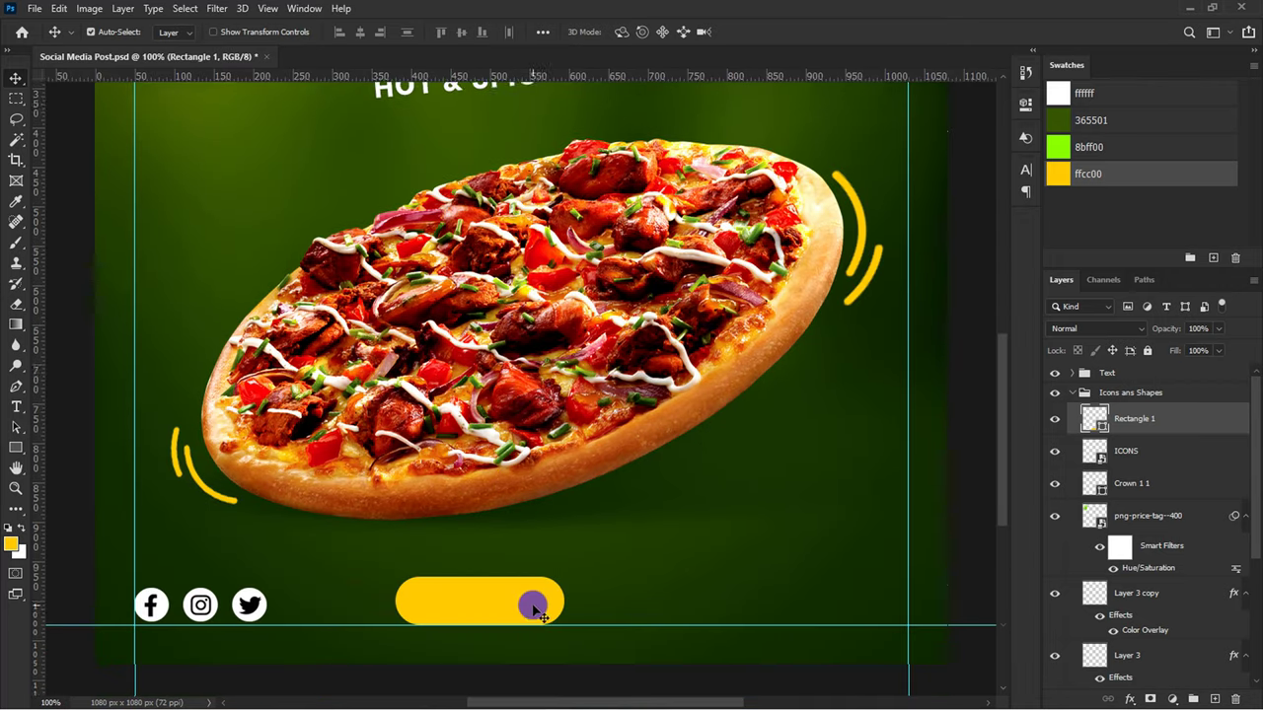
Step: Duplicate the yellow pill and set the lower copy to Soft Light as a shadow
key("ctrl+j")
left_click(1175, 456)
left_click(1112, 329)
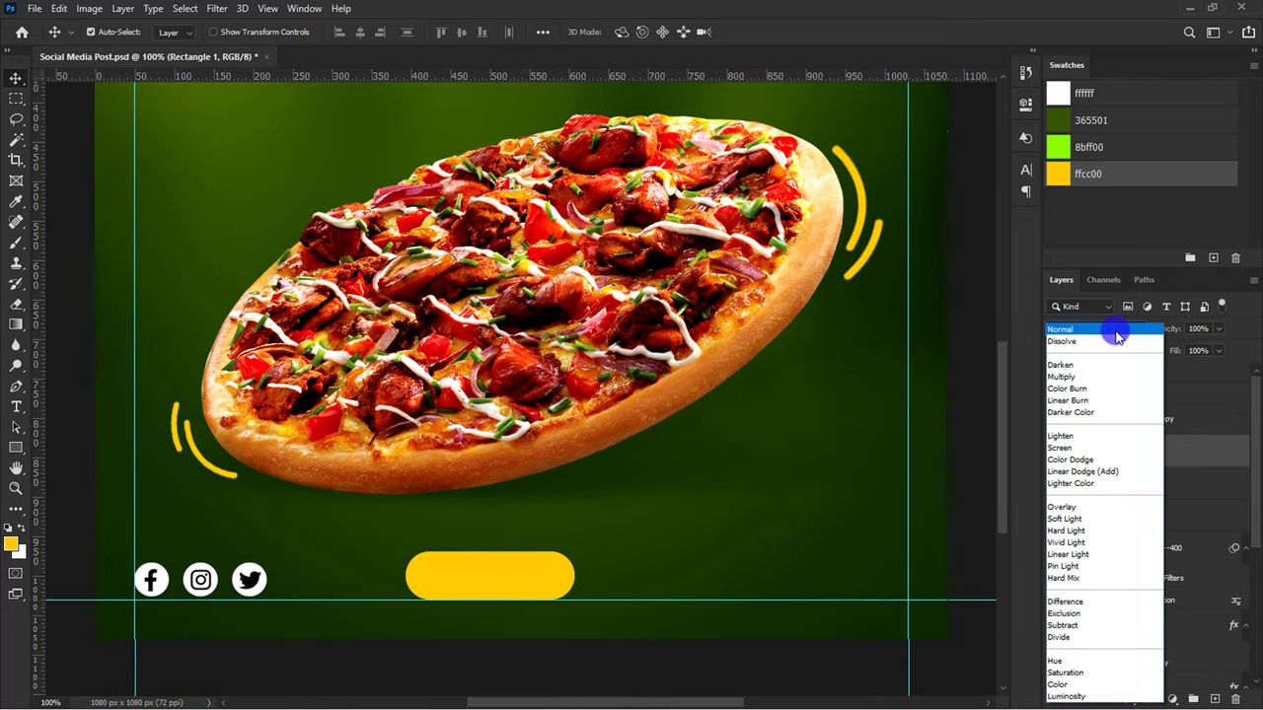
left_click(1100, 520)
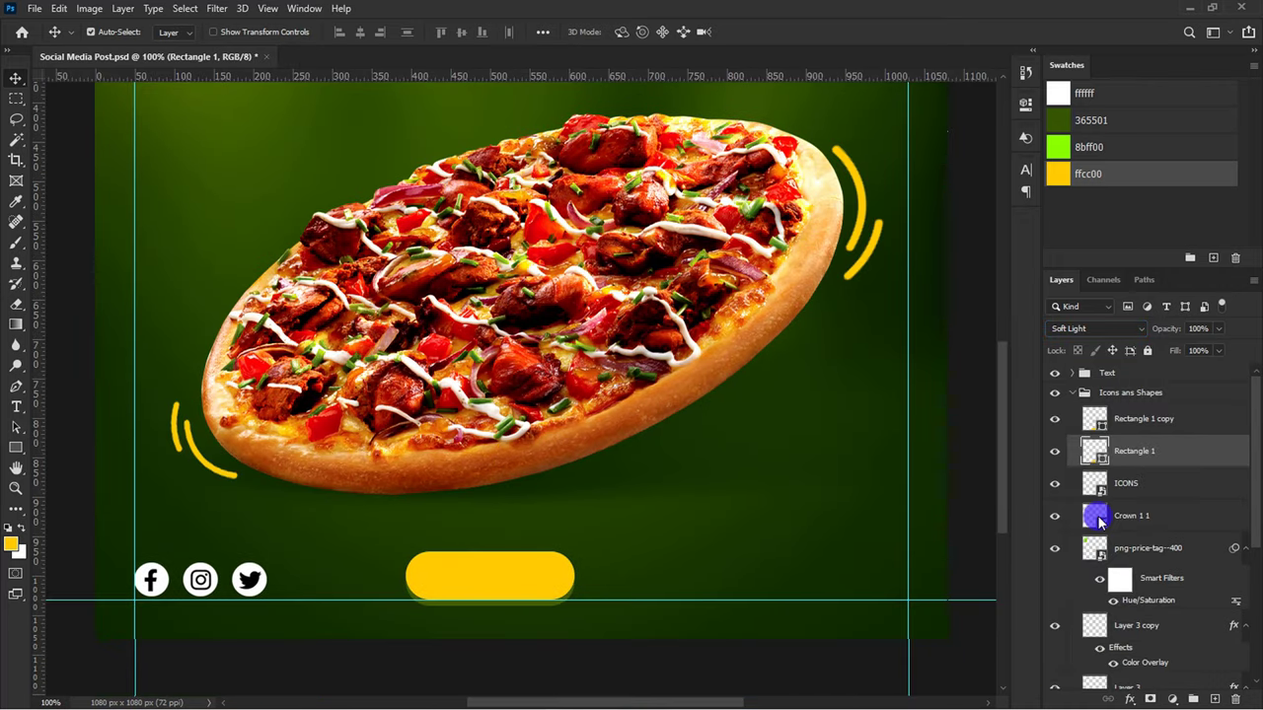
Step: Duplicate the pill and its shadow, move them right, and stretch them wider
left_click(550, 590, "shift")
key("ctrl+j")
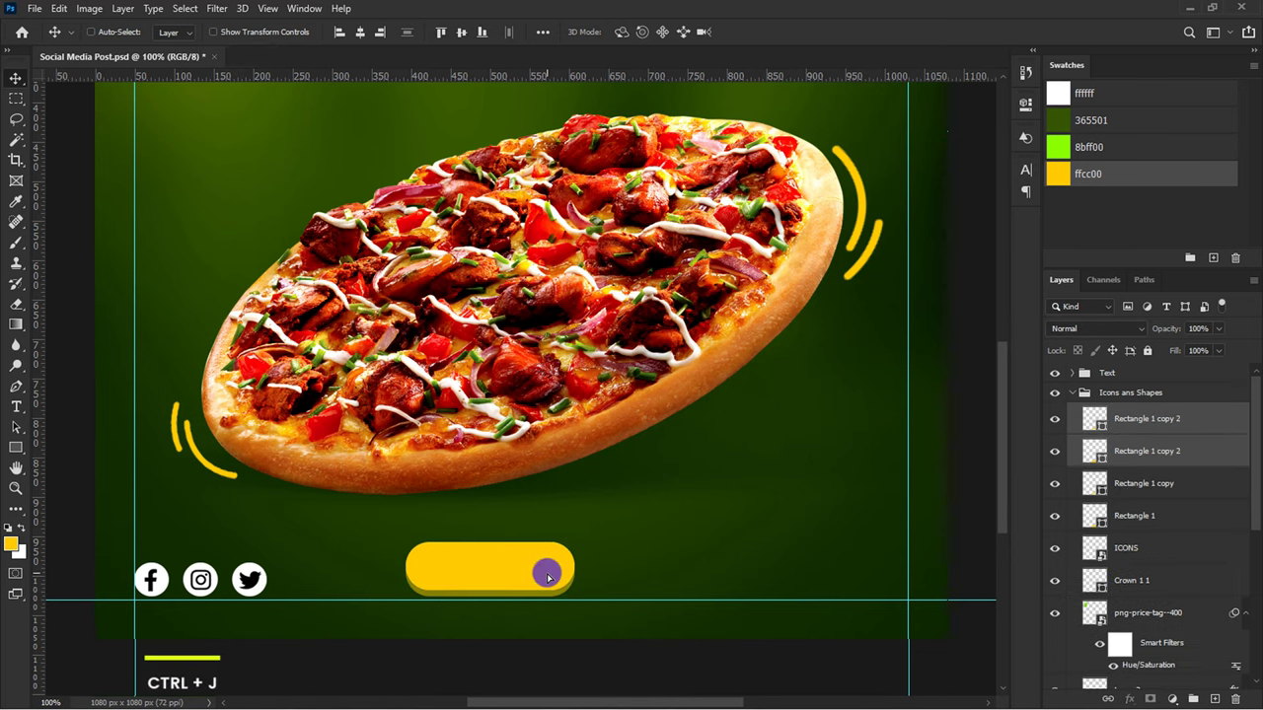
left_click_drag(538, 583, 831, 538)
key("ctrl+t")
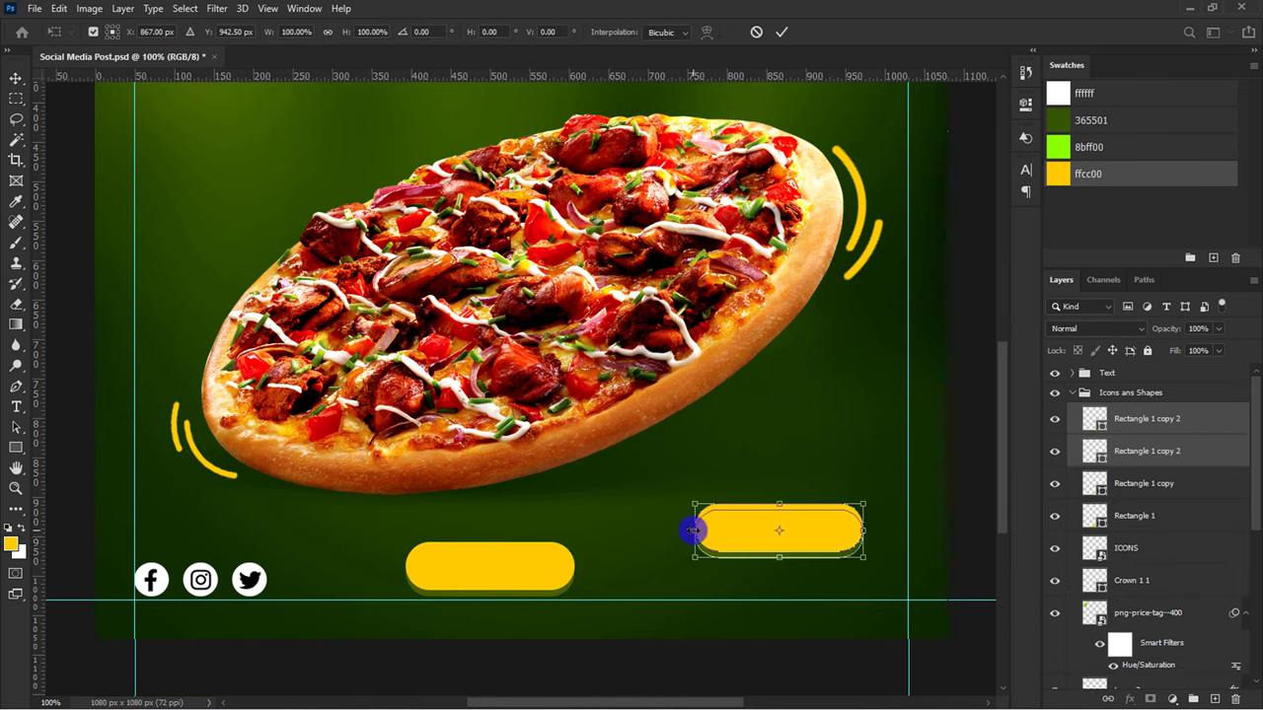
left_click_drag(694, 531, 649, 531)
key("Return")
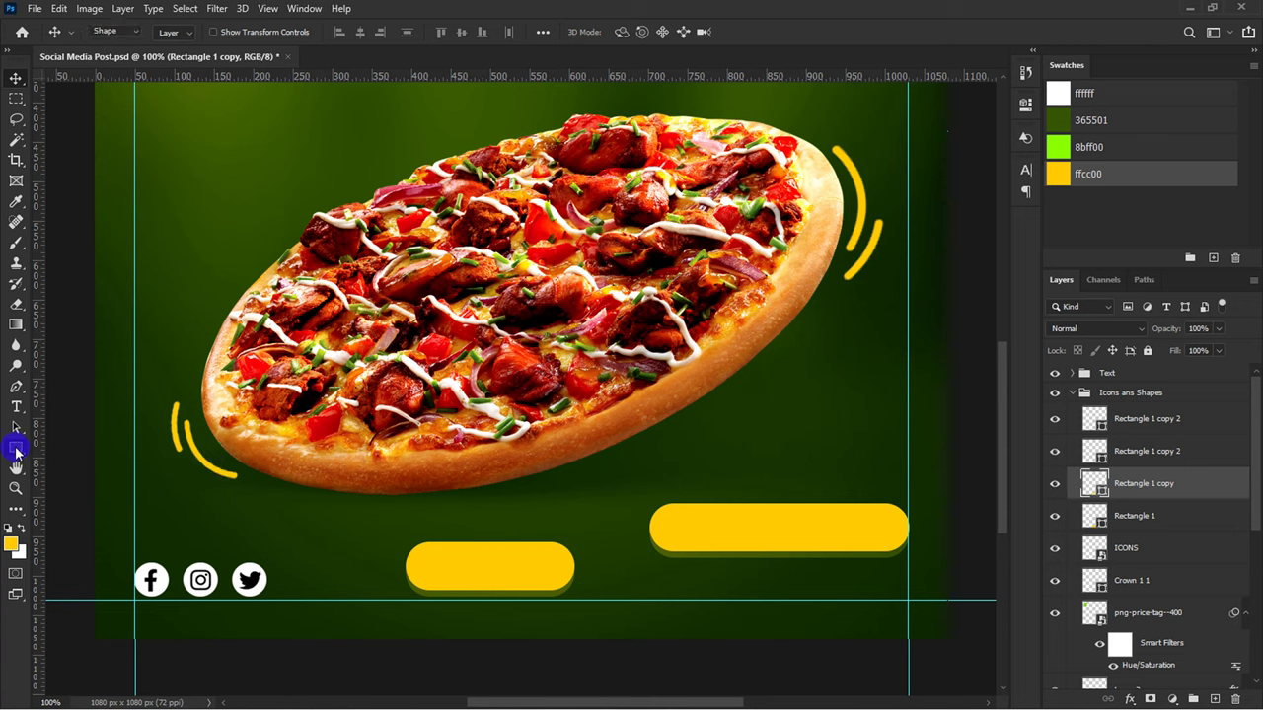
Step: Draw a white rectangle tab over the right yellow pill
left_click(16, 449)
left_click_drag(683, 477, 886, 511)
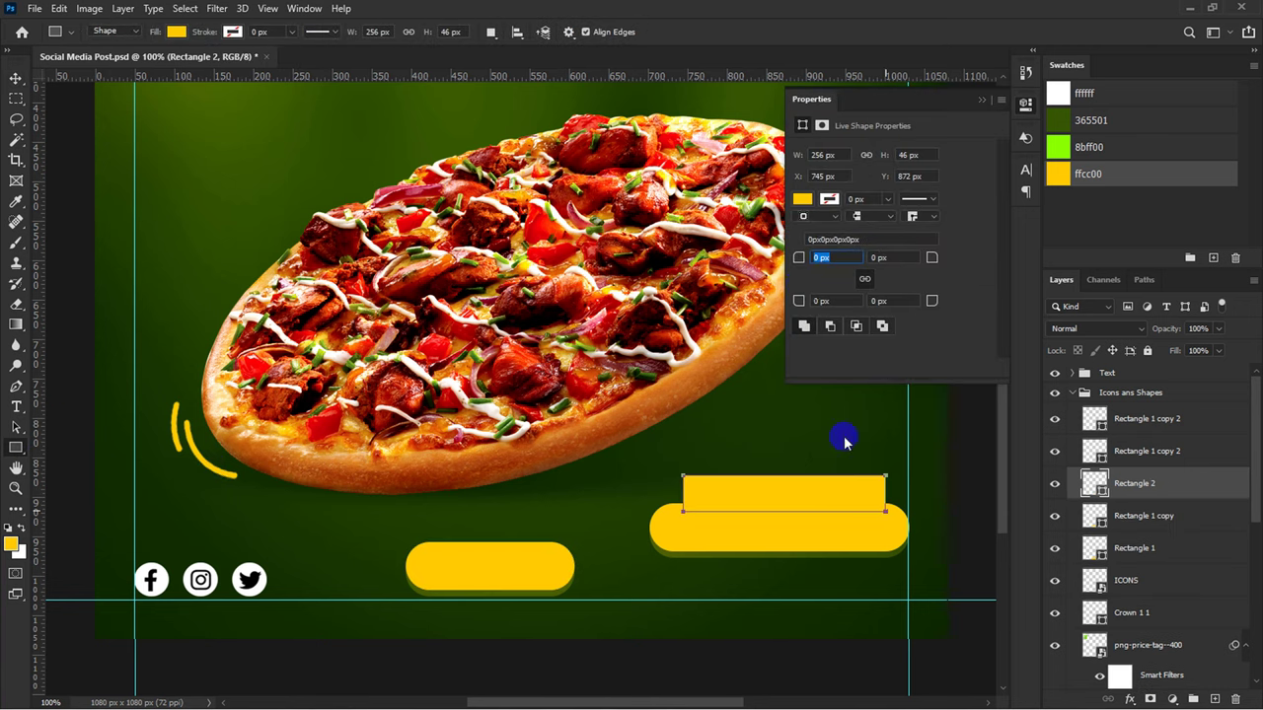
left_click(801, 201)
left_click(810, 282)
left_click(868, 116)
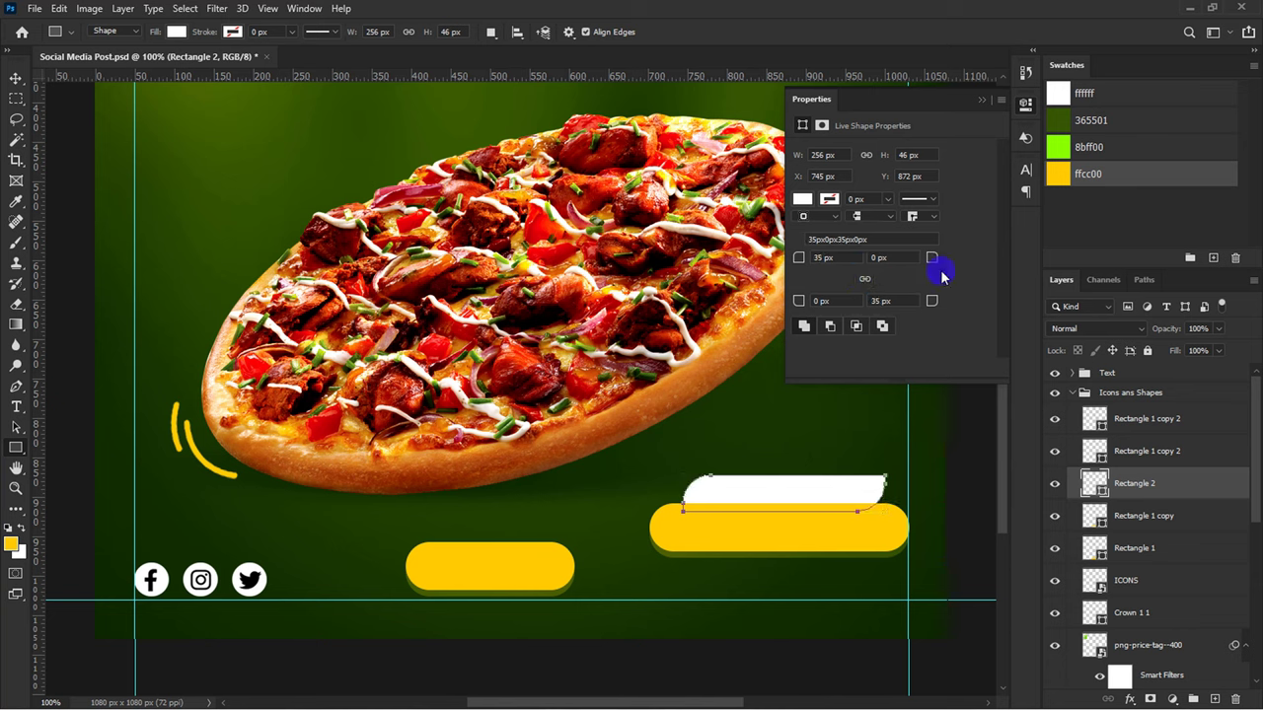
key("v")
left_click(1107, 422)
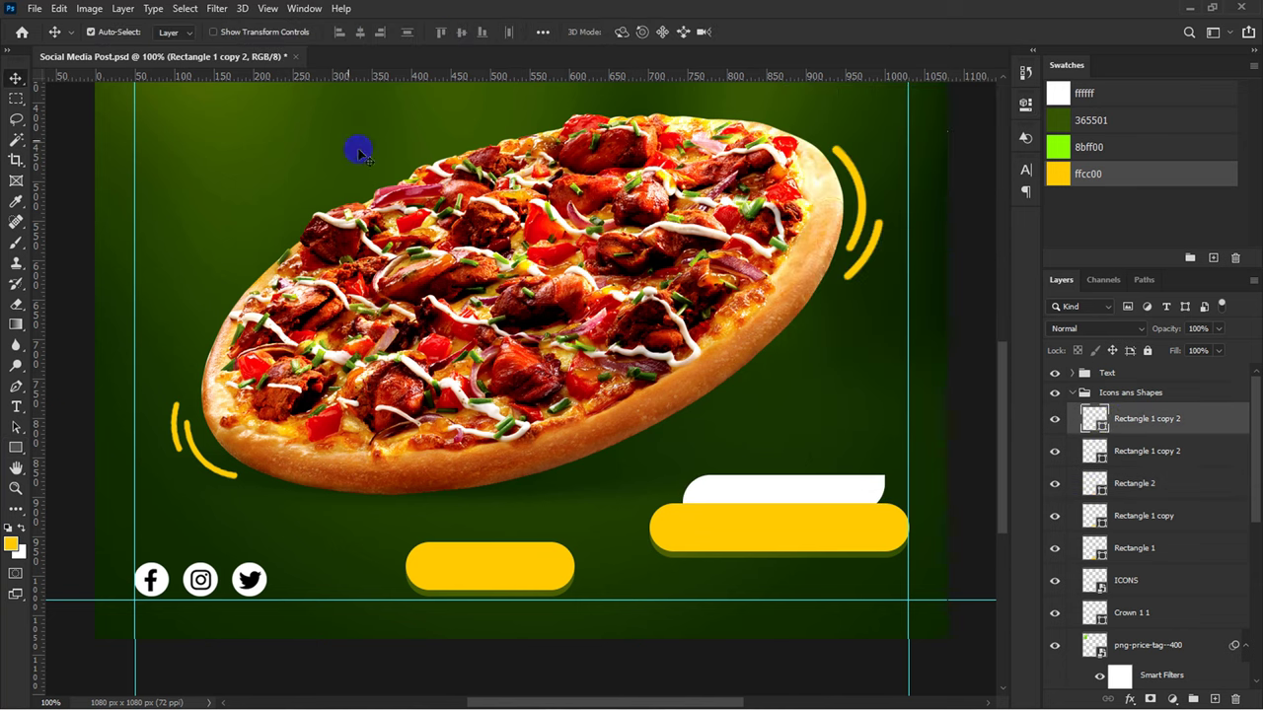
left_click(34, 8)
Step: Place Download arrow.svg as embedded, shrunk and positioned above the white tab
left_click(92, 320)
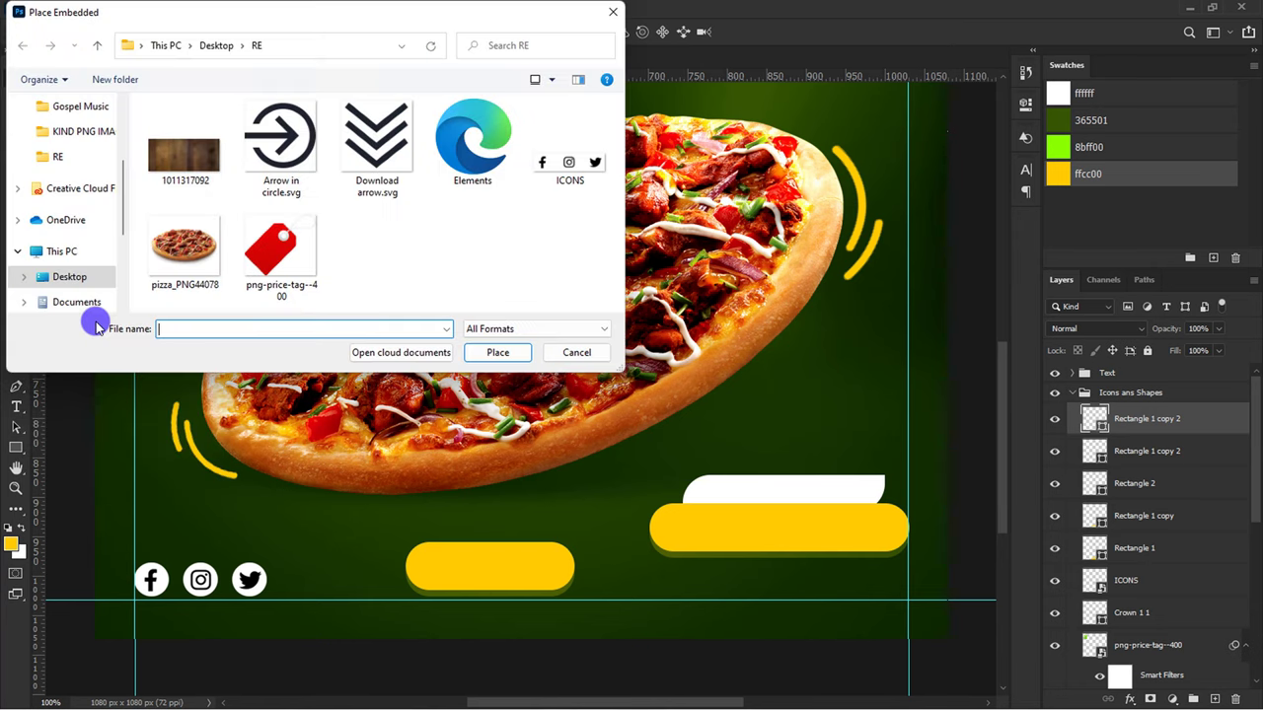
left_click(377, 148)
left_click(484, 353)
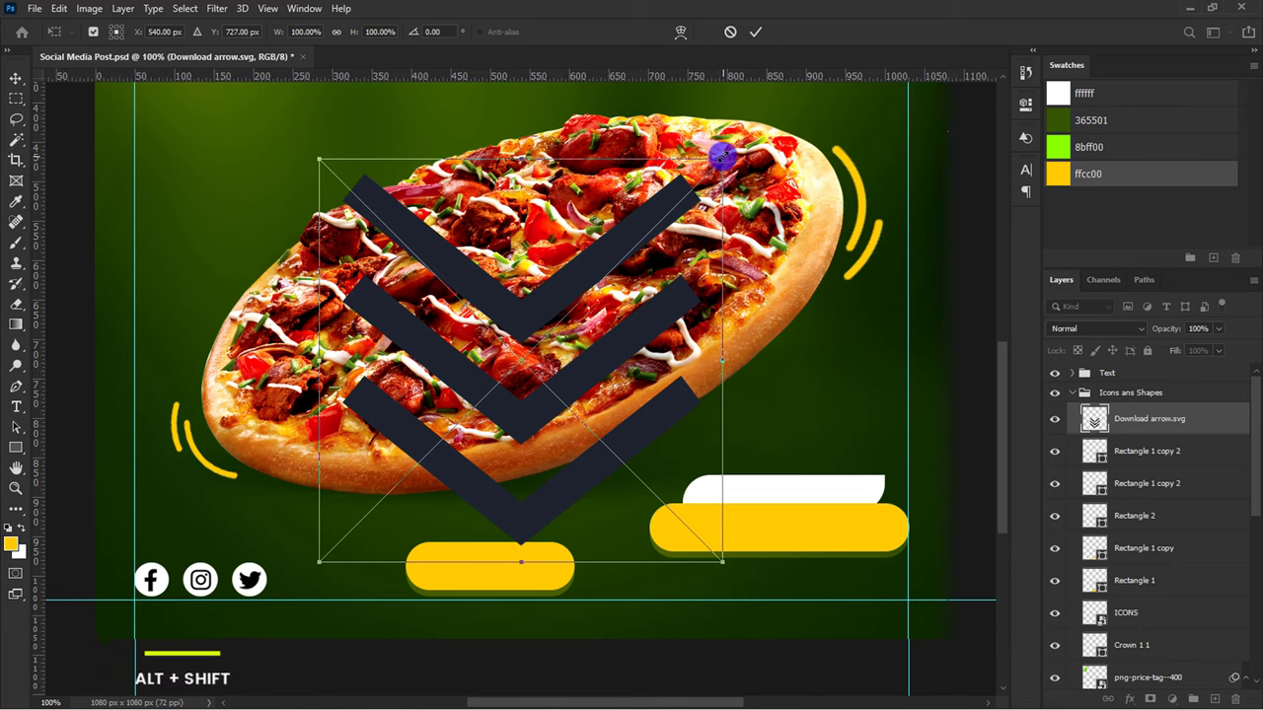
mouse_move(724, 160)
left_mouse_down()
mouse_move(607, 341)
mouse_move(594, 386)
mouse_move(802, 452)
left_mouse_up()
key("Return")
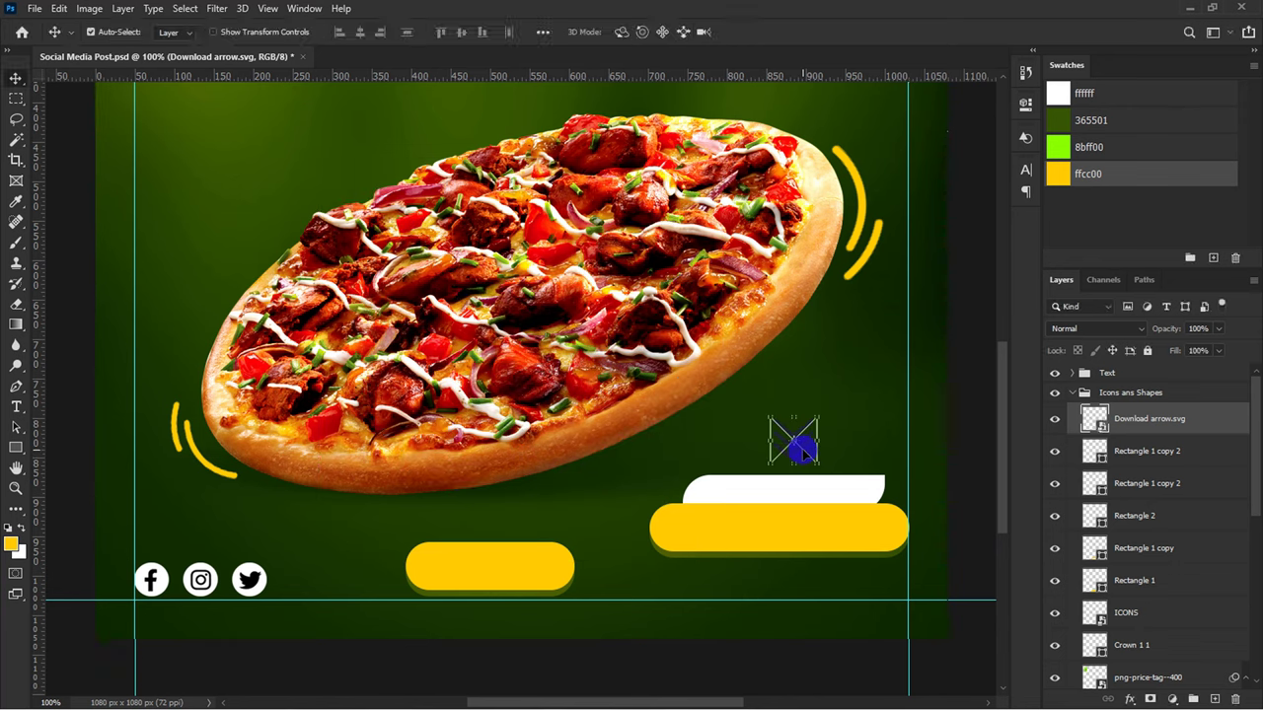
Step: Give the arrow a green 8bff00 Color Overlay effect
left_click(1128, 698)
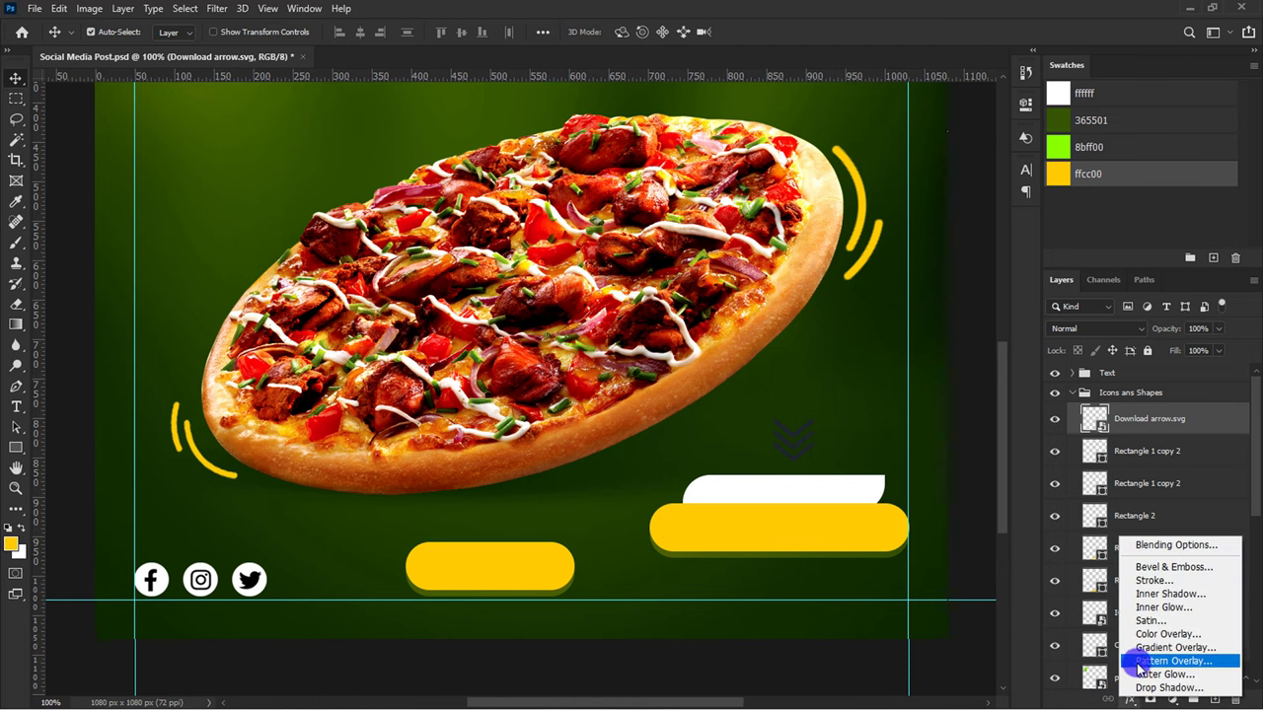
left_click(1144, 642)
left_click(1017, 249)
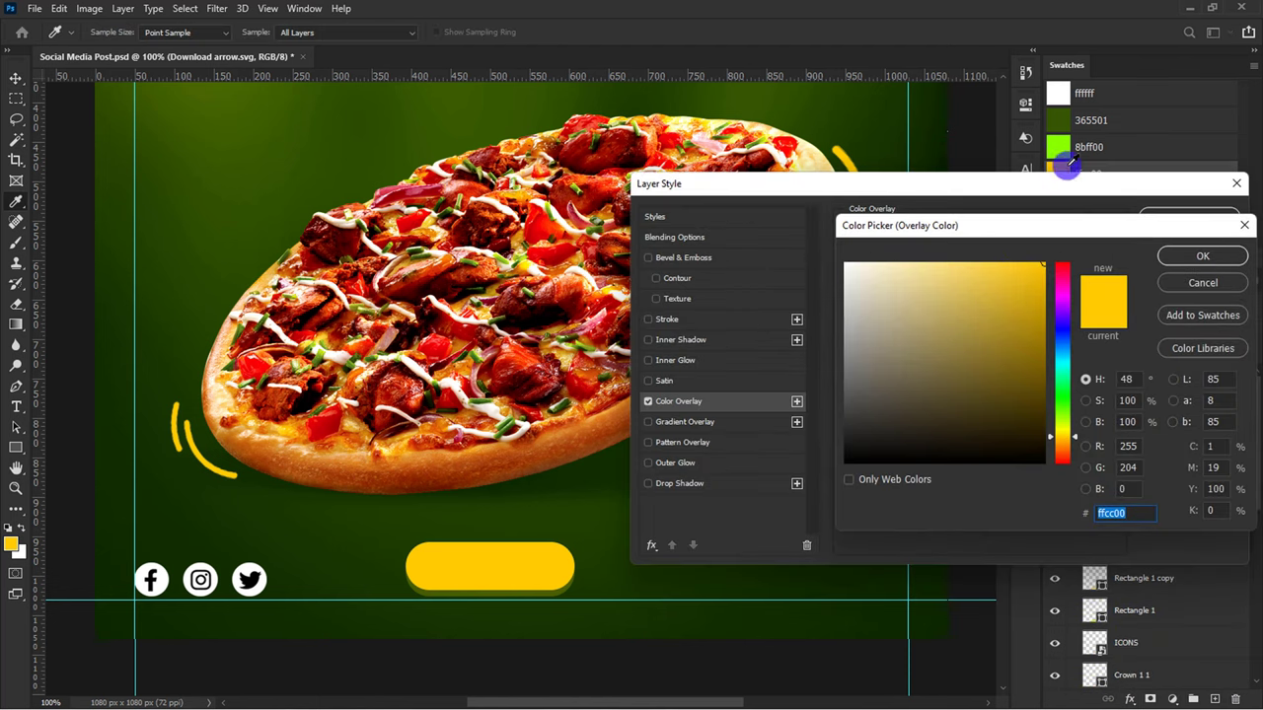
left_click(1058, 146)
left_click(1179, 255)
left_click(1189, 218)
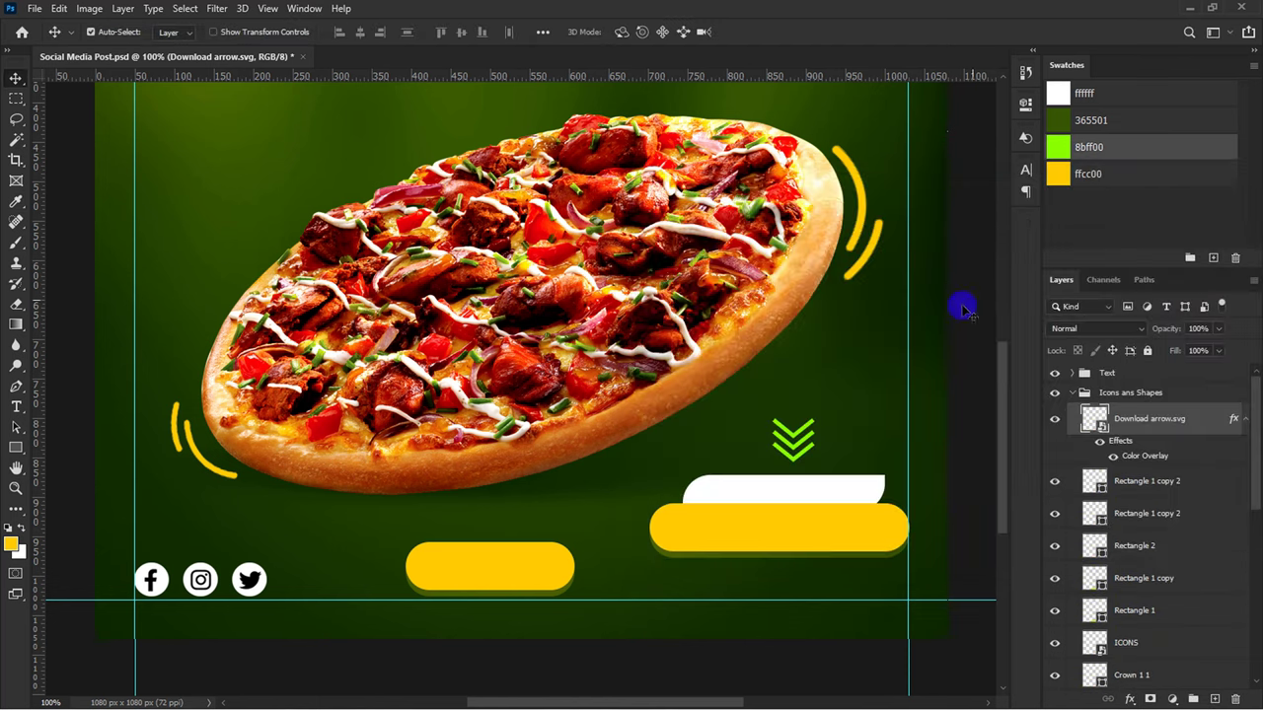
Step: Duplicate the arrow beside the lower-left button, rotated 90° counter-clockwise to point right
key("ctrl+j")
left_click_drag(801, 434, 367, 569)
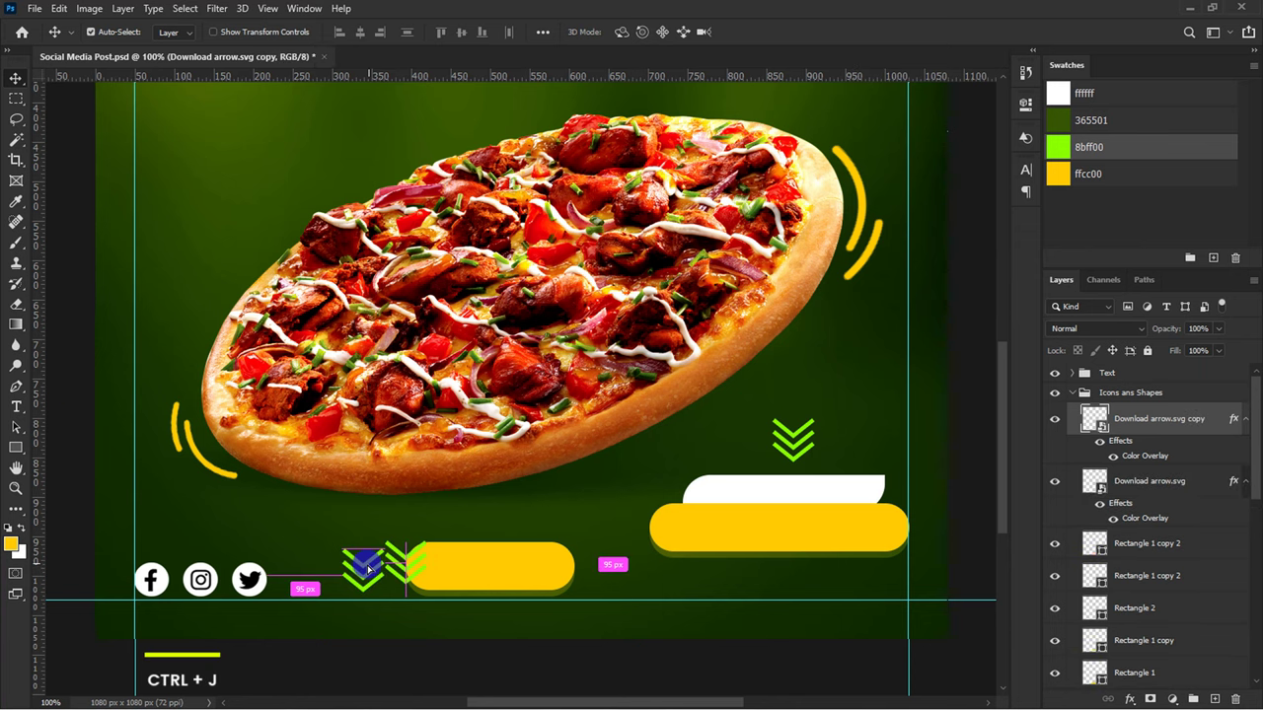
key("ctrl+t")
right_click(365, 567)
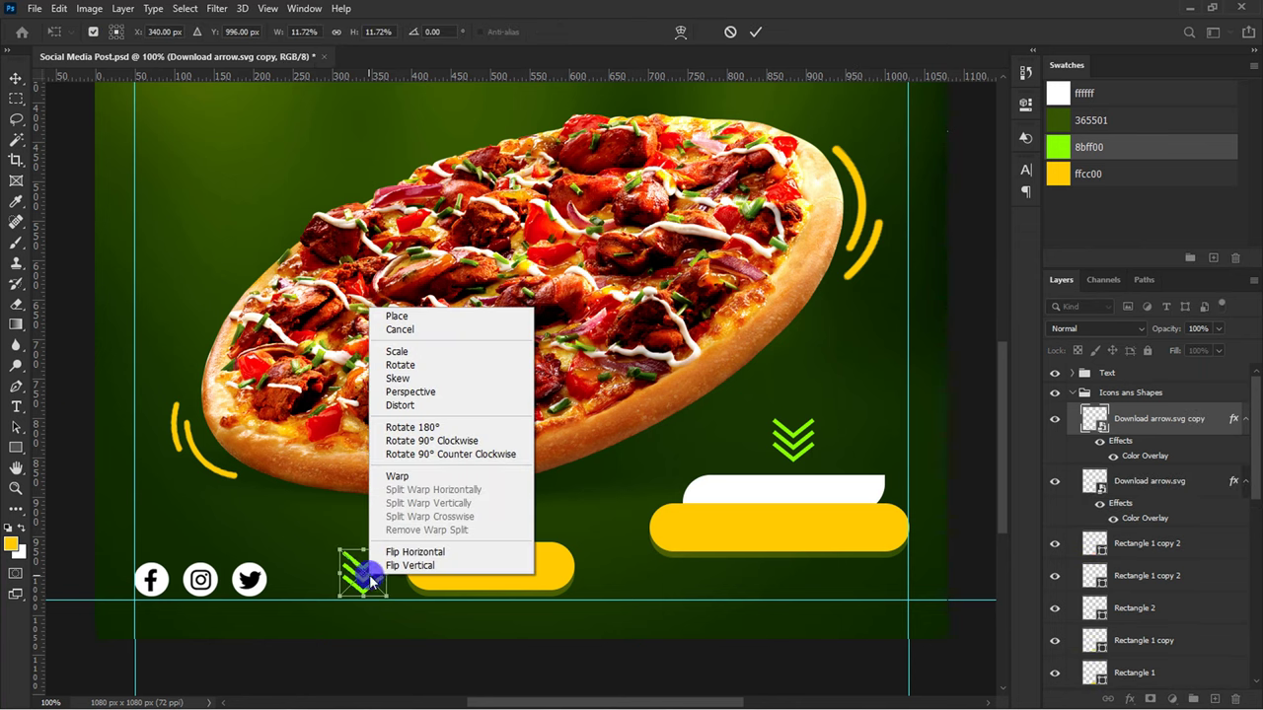
left_click(383, 451)
key("Return")
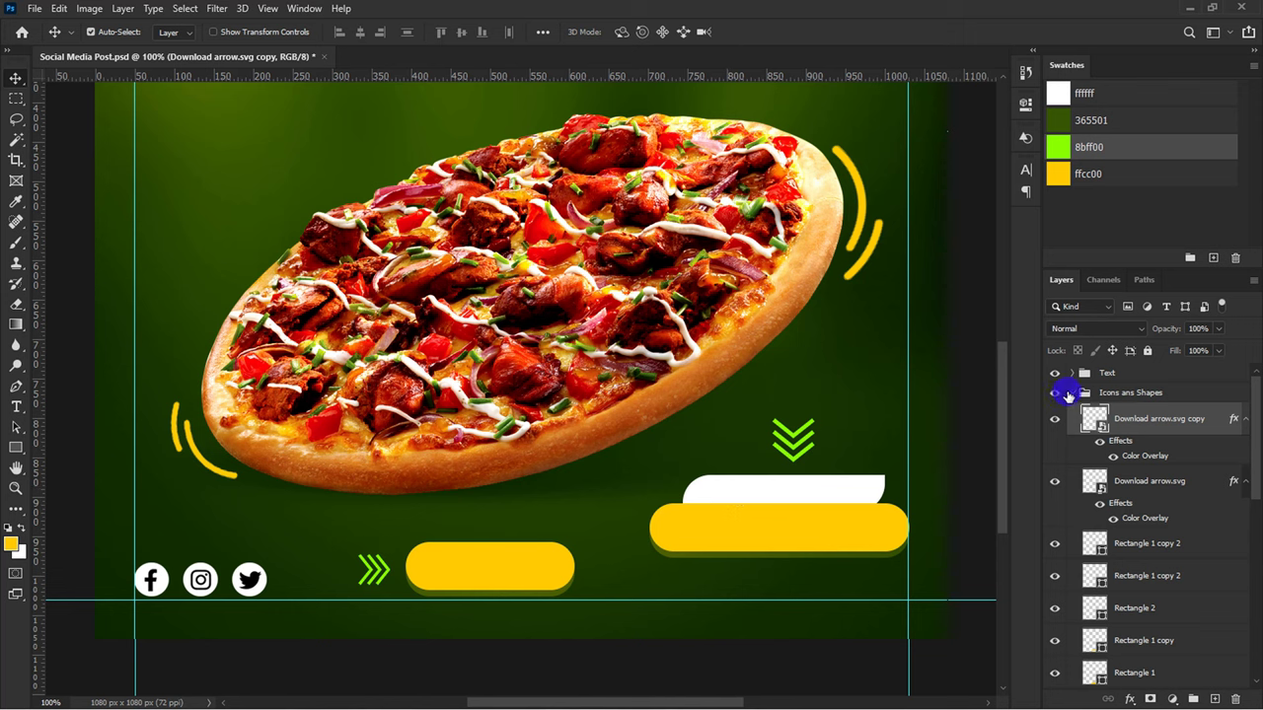
left_click(1069, 394)
left_click(1091, 400)
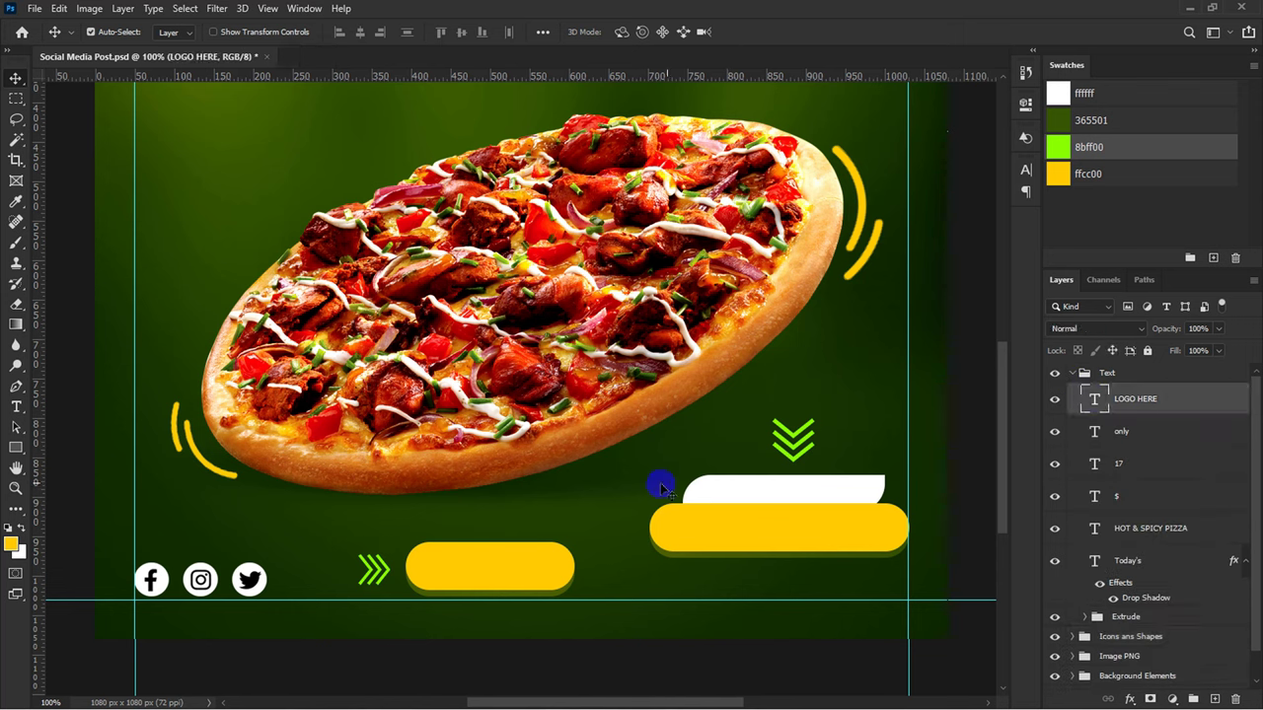
Step: Add an ORDER NOW text line coloured black 000000
key("t")
left_click(371, 529)
type("ORDER NOW")
left_click(752, 32)
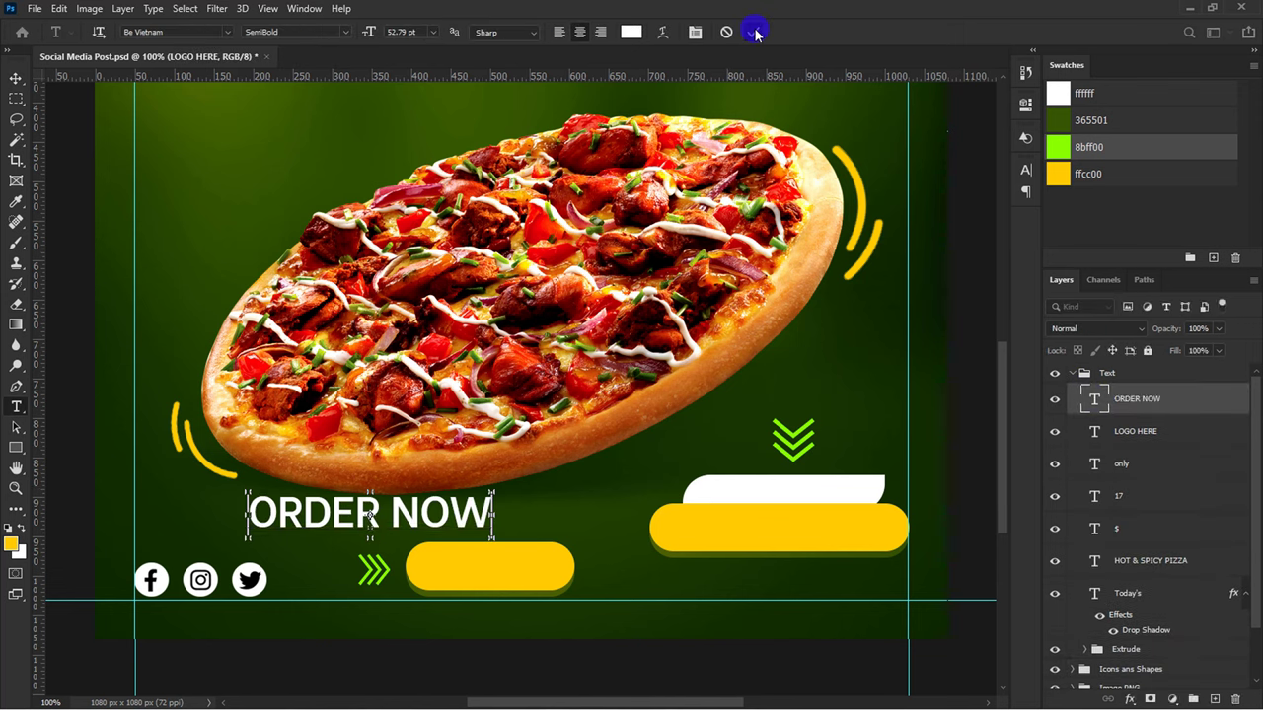
left_click(1025, 176)
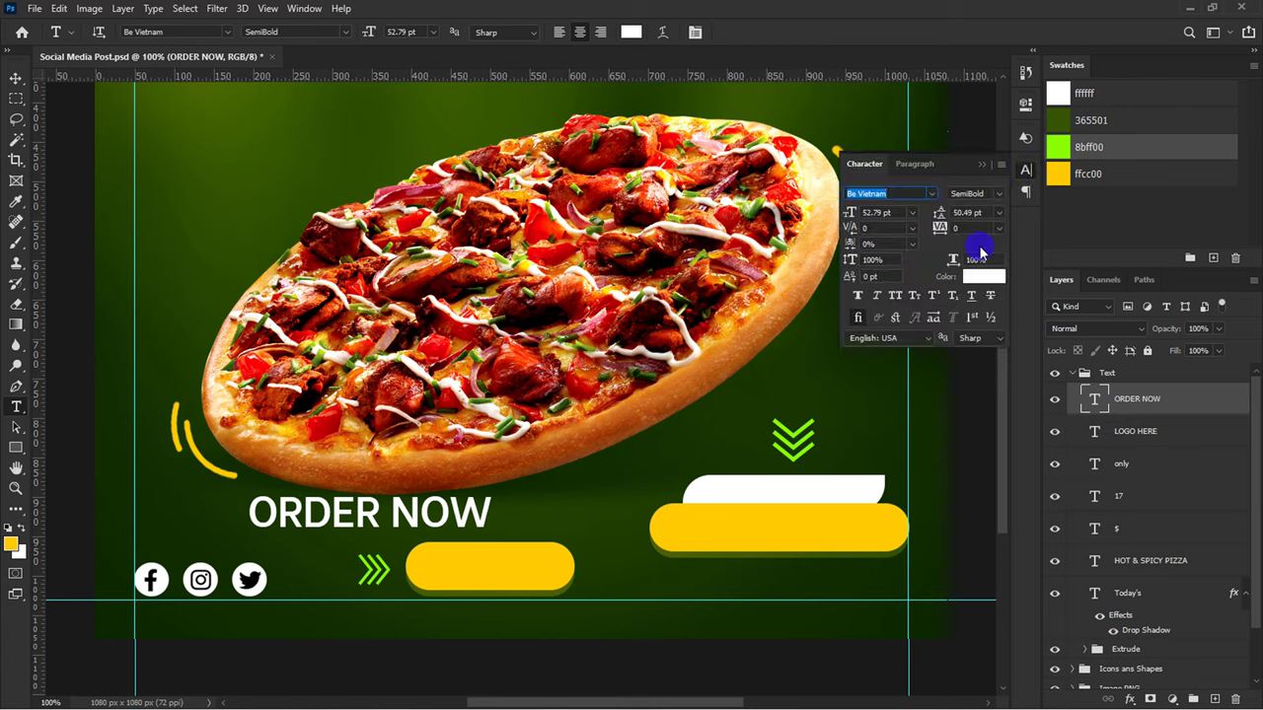
left_click(984, 276)
left_click_drag(973, 276, 818, 494)
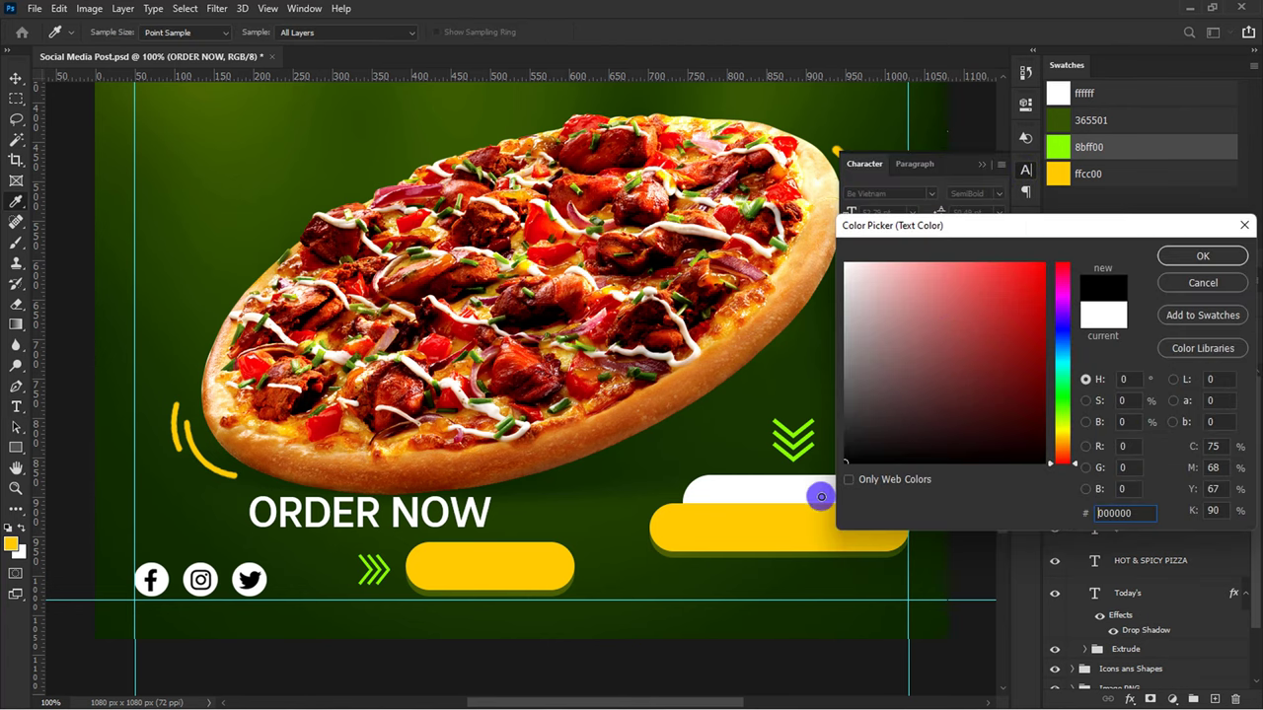
left_click(1195, 257)
Step: Move and shrink ORDER NOW onto the left yellow button, make it ExtraBold, and duplicate it
mouse_move(502, 481)
left_mouse_down()
mouse_move(657, 563)
mouse_move(567, 577)
mouse_move(523, 565)
left_mouse_up()
key("ctrl+t")
key("Return")
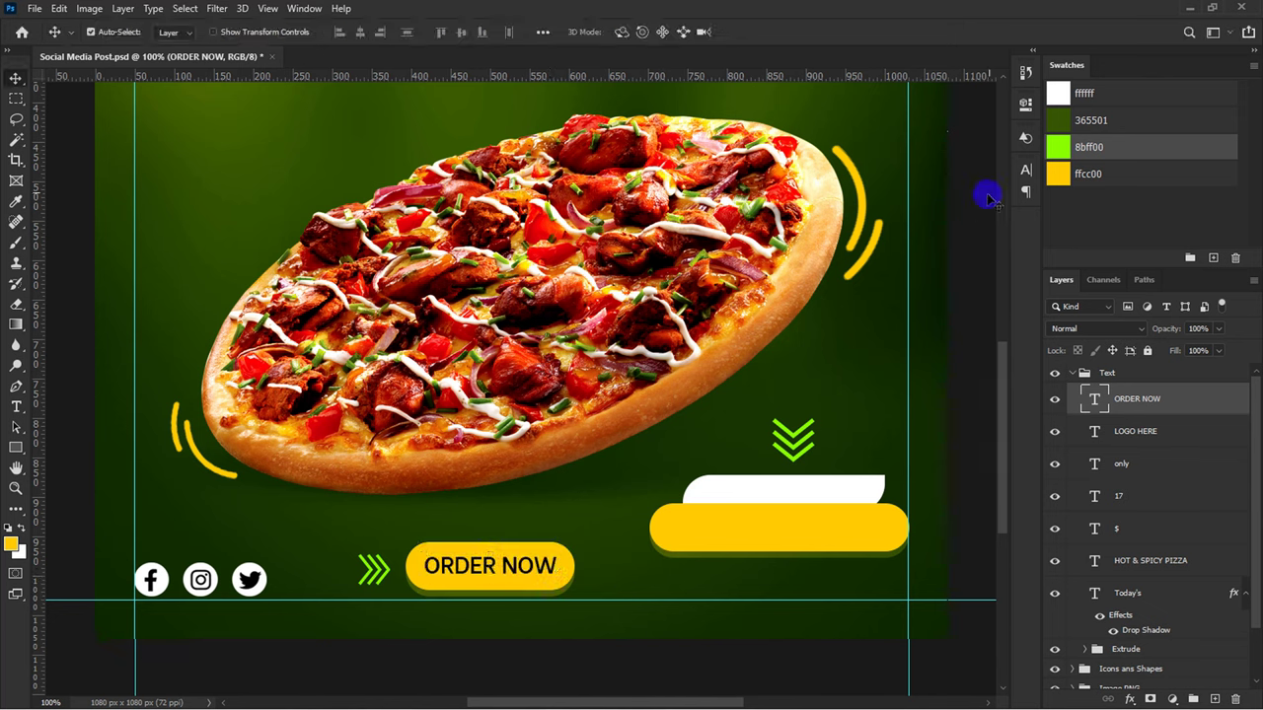
left_click(1026, 170)
left_click(1000, 194)
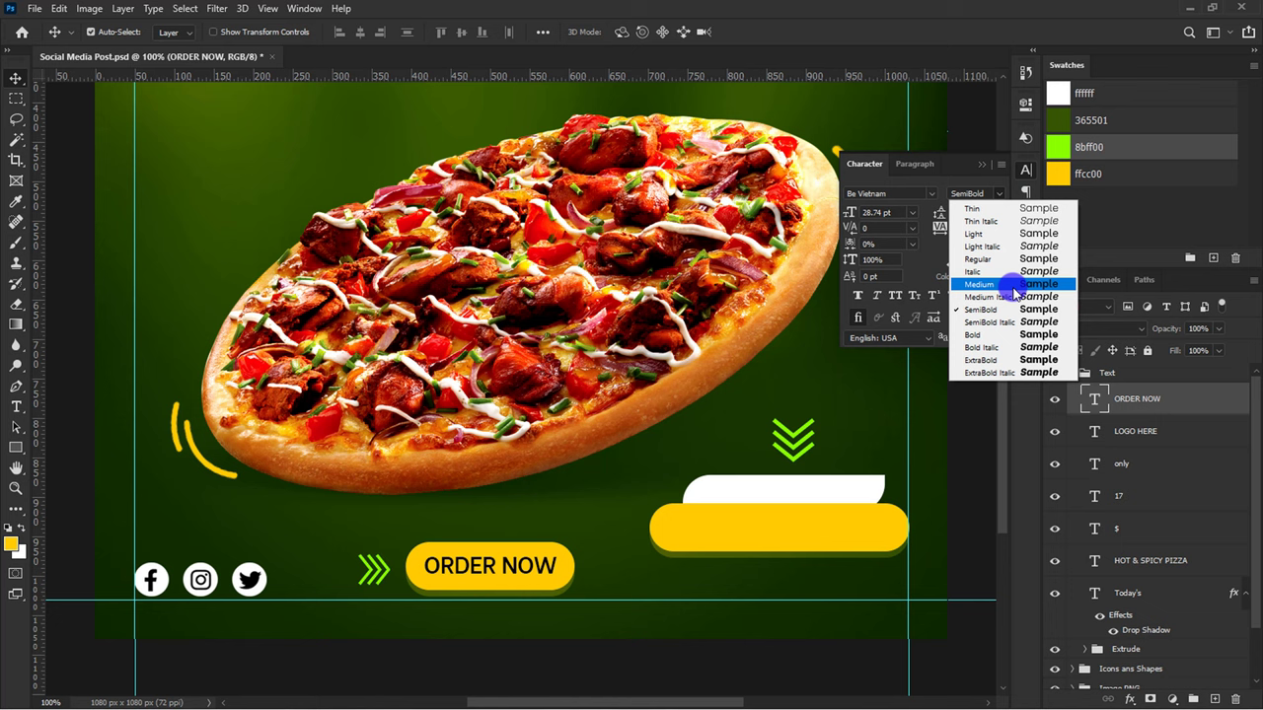
left_click(1006, 363)
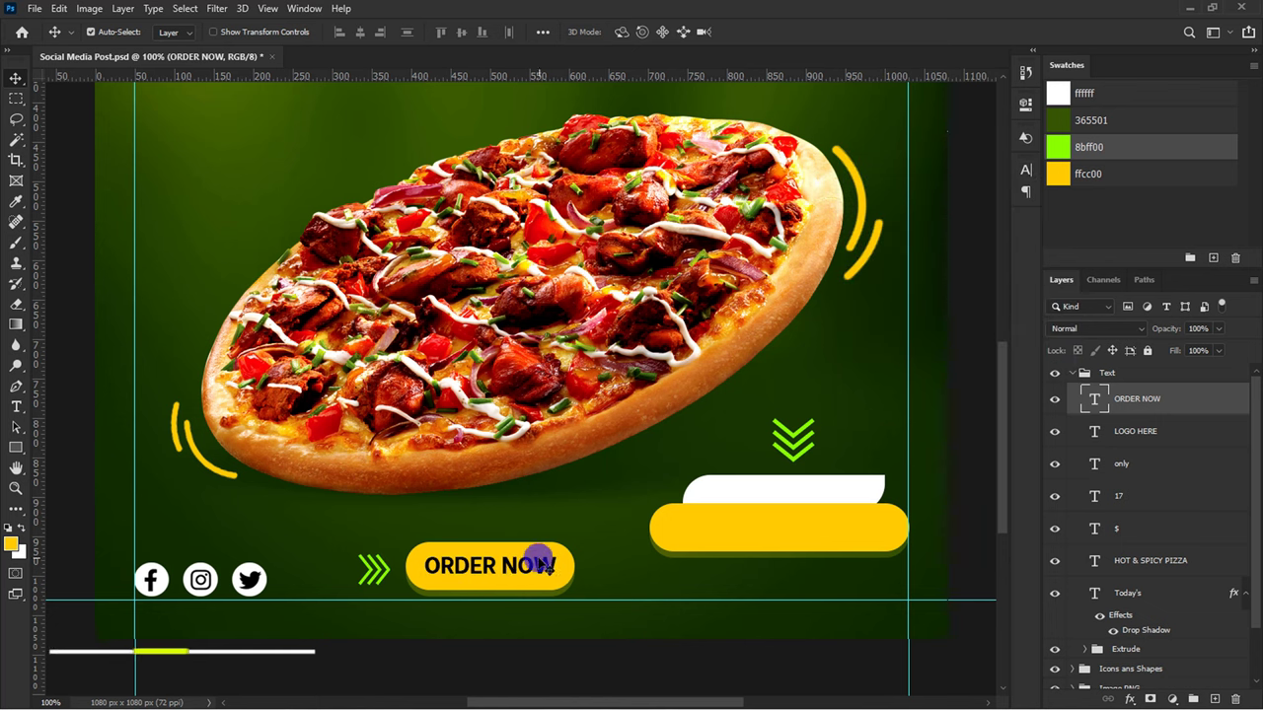
key("ctrl+j")
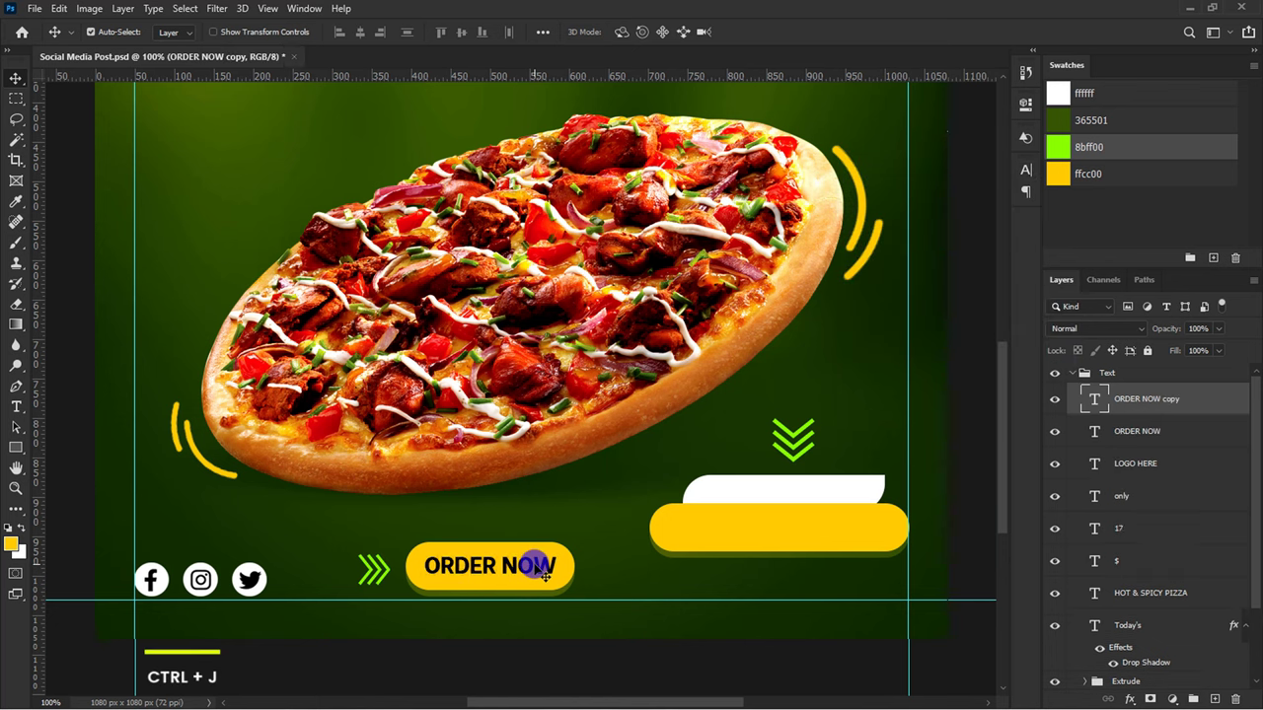
Step: Turn the text copy on the large yellow bar into the phone number with wider tracking
left_click_drag(546, 572, 825, 528)
double_click(825, 528)
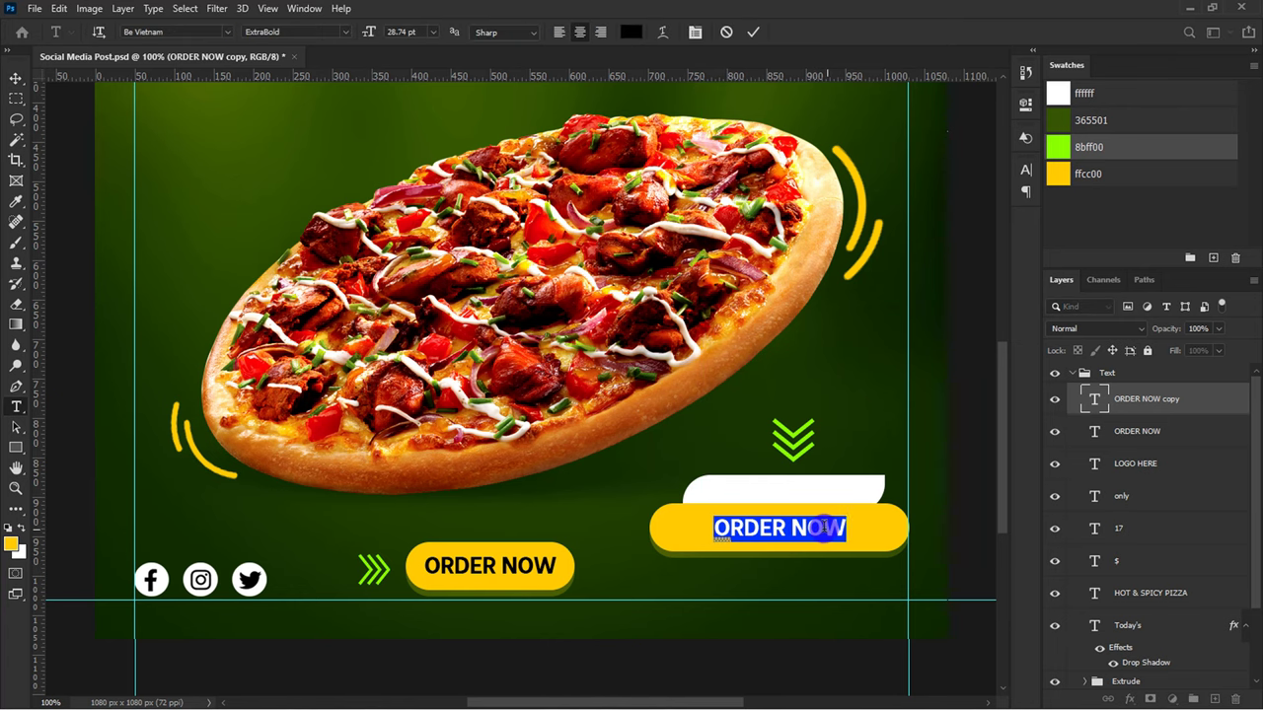
key("ctrl+v")
left_click(755, 31)
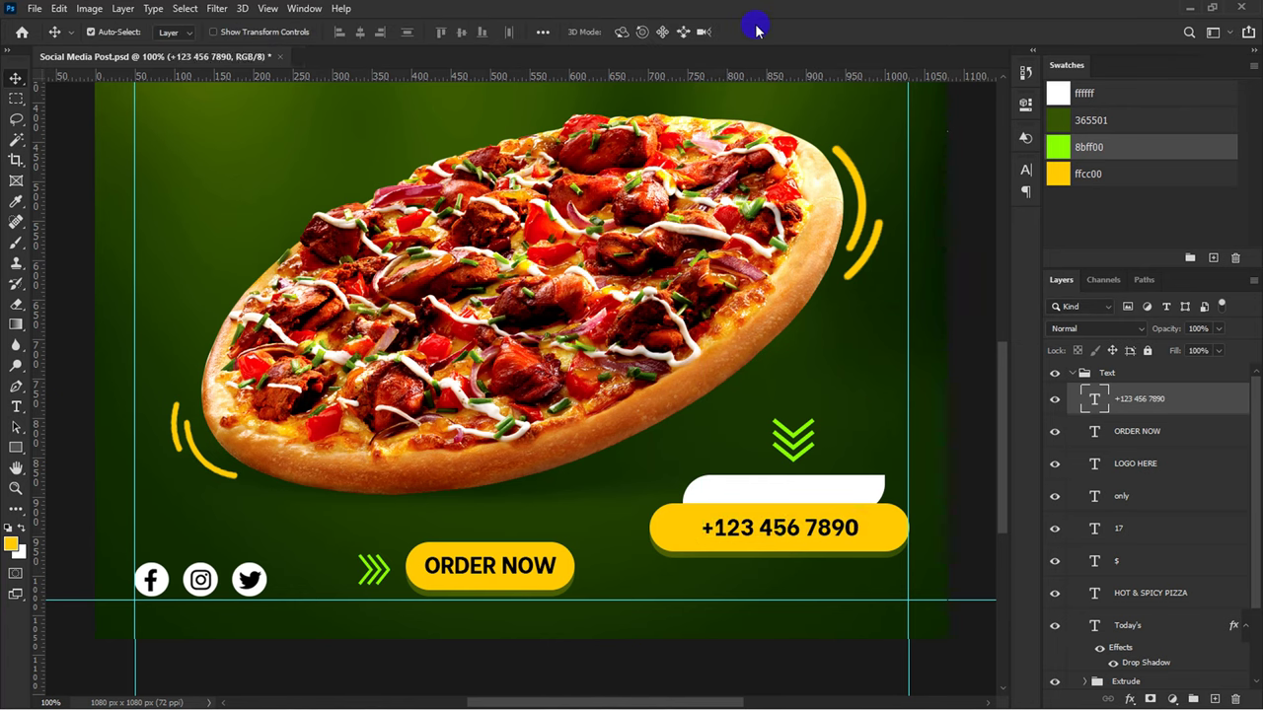
left_click(1024, 176)
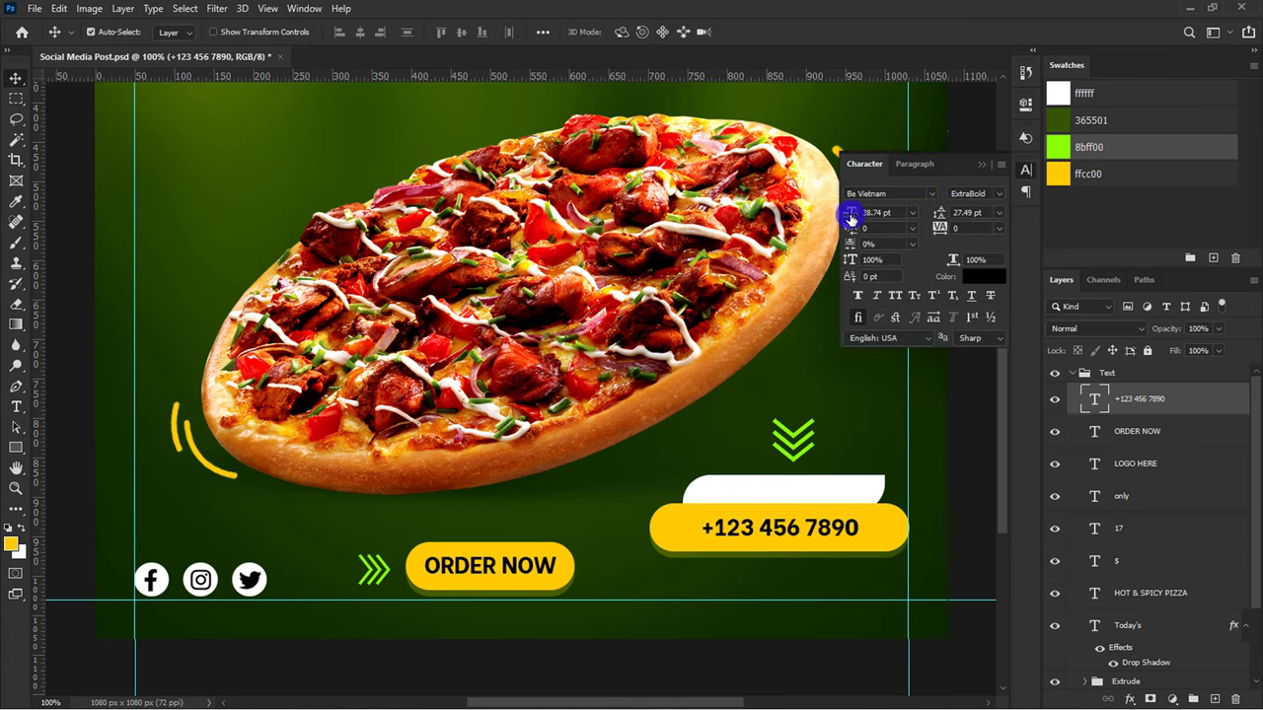
left_click_drag(850, 215, 858, 215)
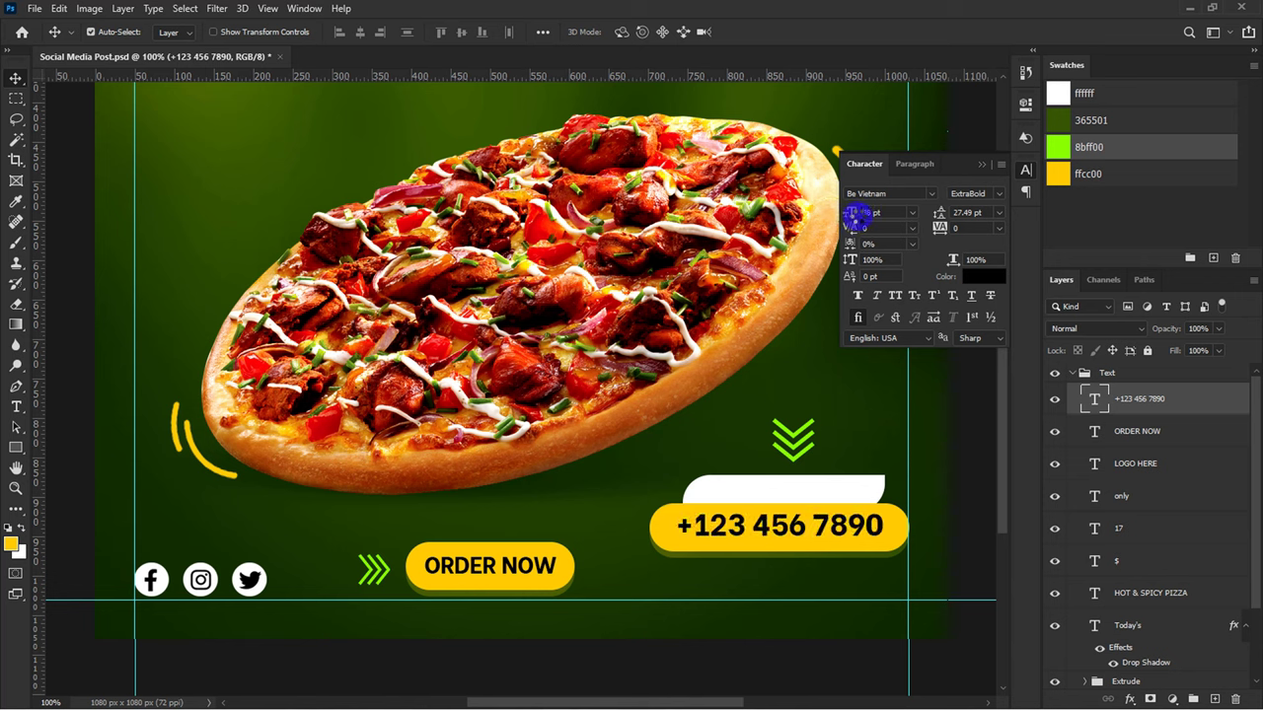
left_click_drag(786, 524, 792, 529)
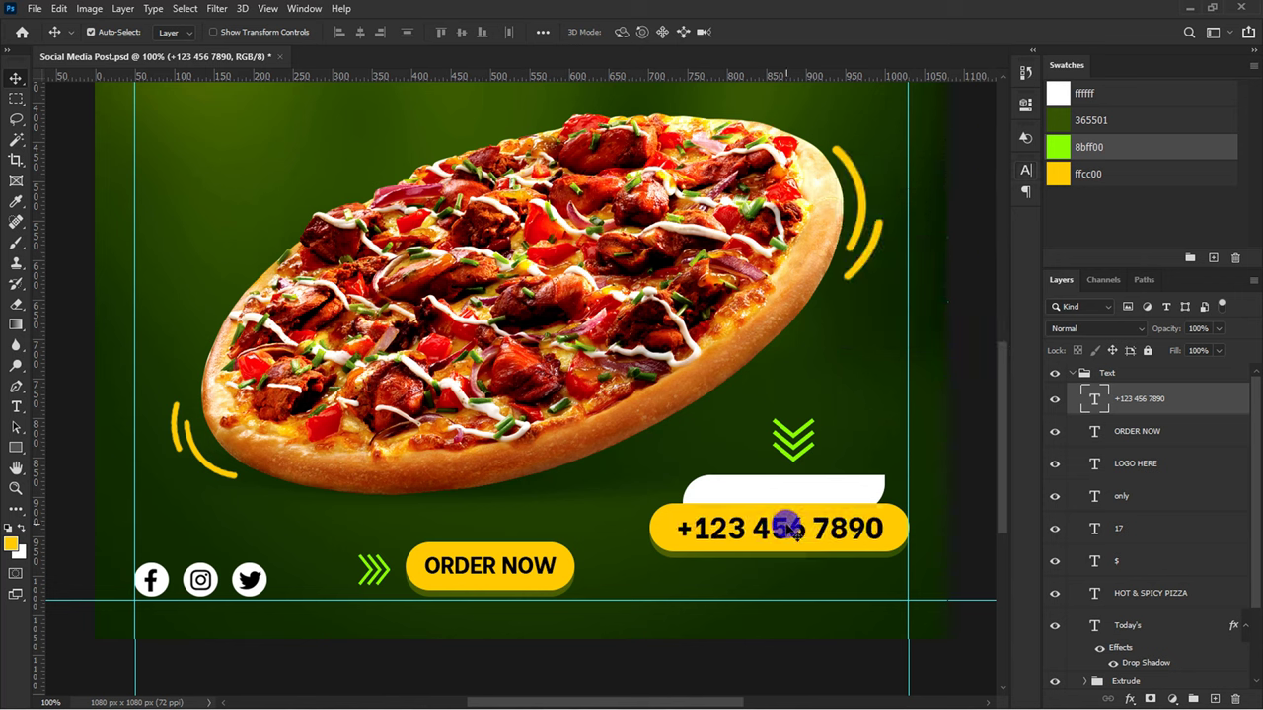
Step: Add a copy on the white tab reading CALL FOR FAST DELIVERY at 18 pt
left_click(553, 560)
key("ctrl+j")
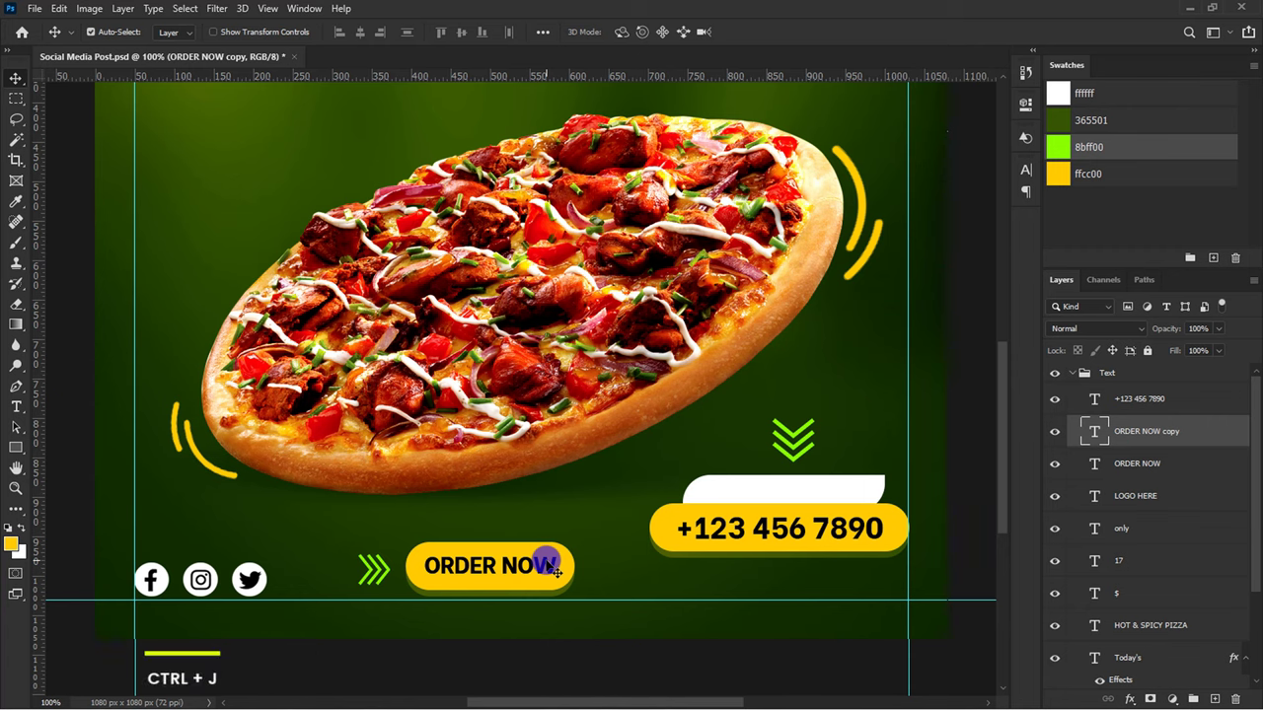
left_click_drag(547, 560, 845, 492)
double_click(846, 492)
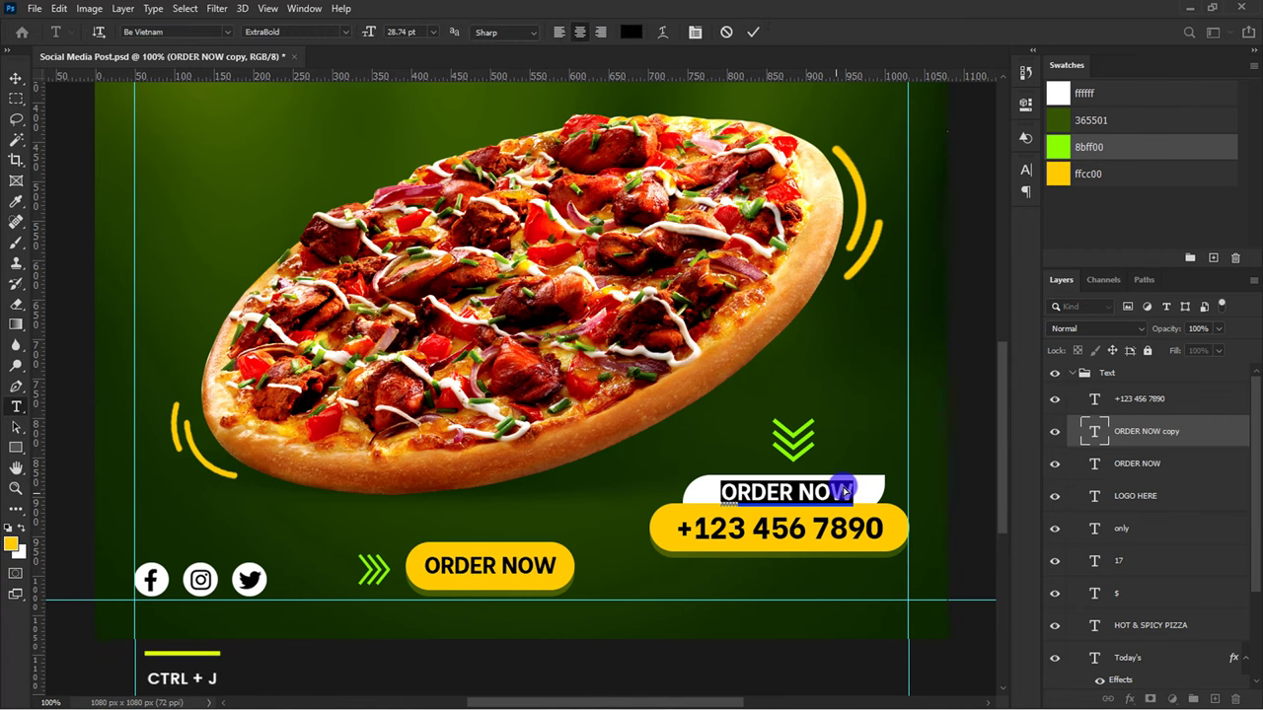
type("CALL FOR FAST DELIVERY")
left_click(753, 32)
key("v")
left_click(1026, 169)
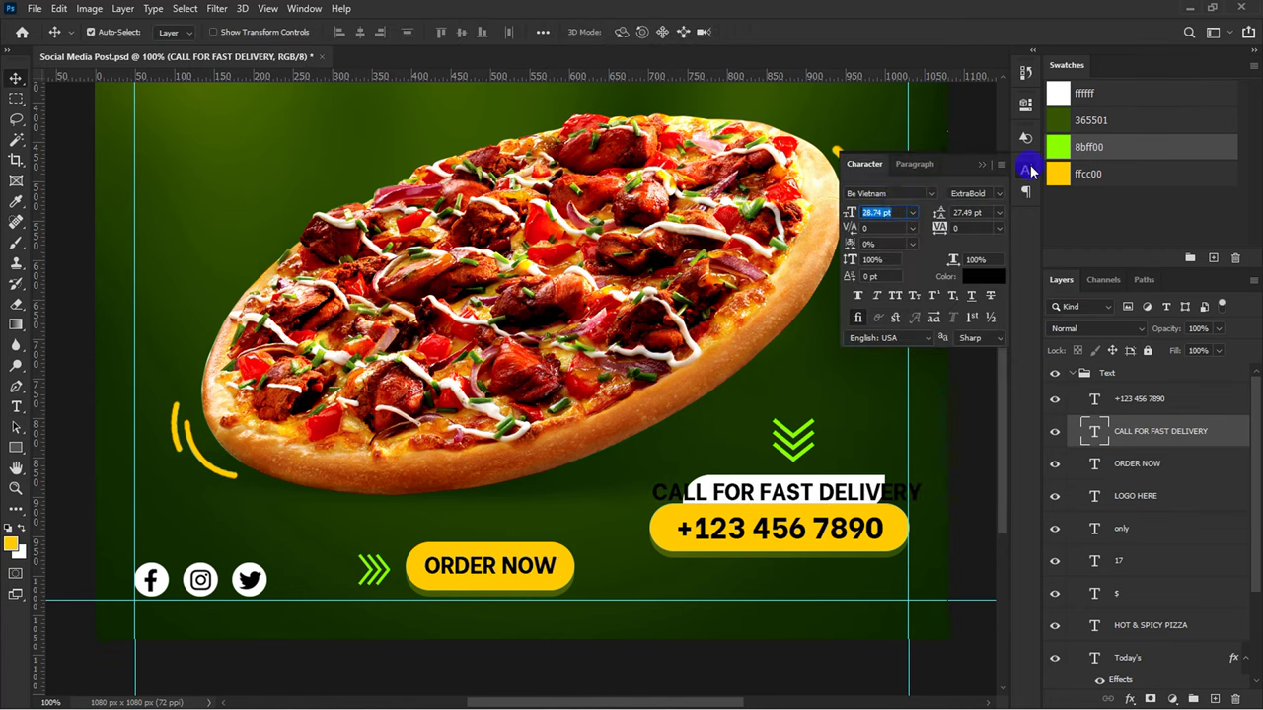
left_click_drag(854, 215, 845, 213)
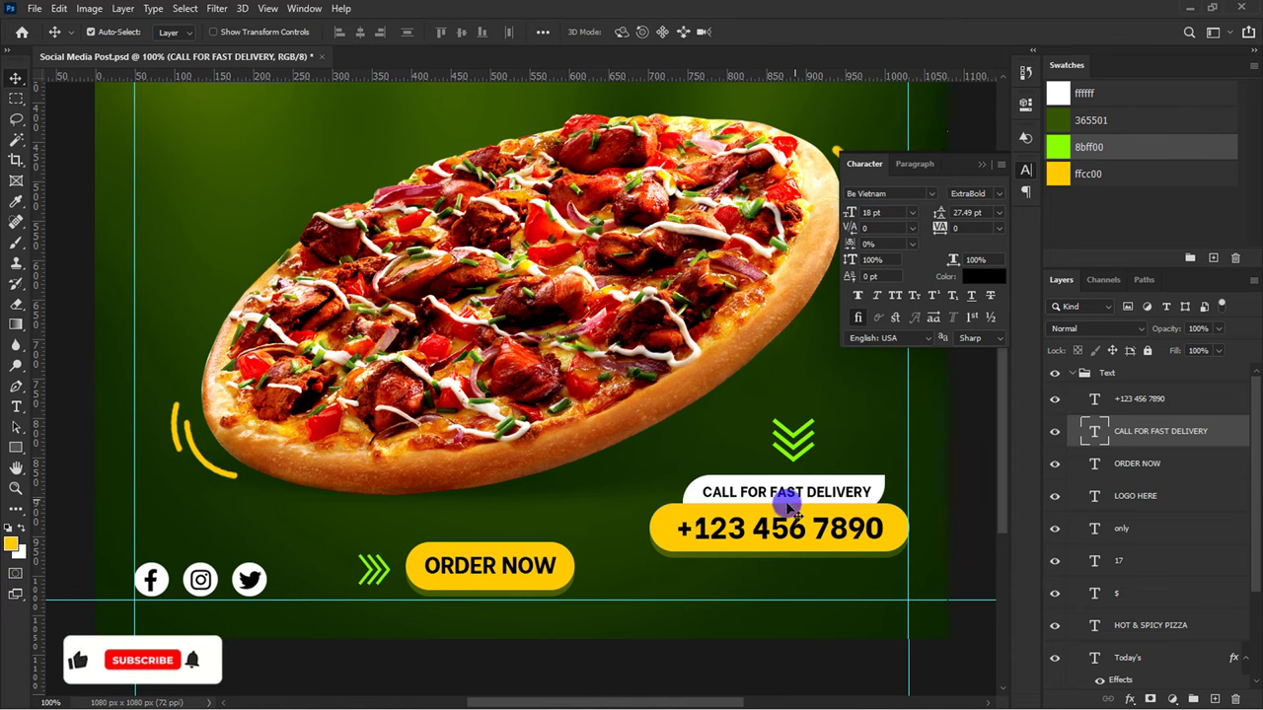
left_click(255, 583)
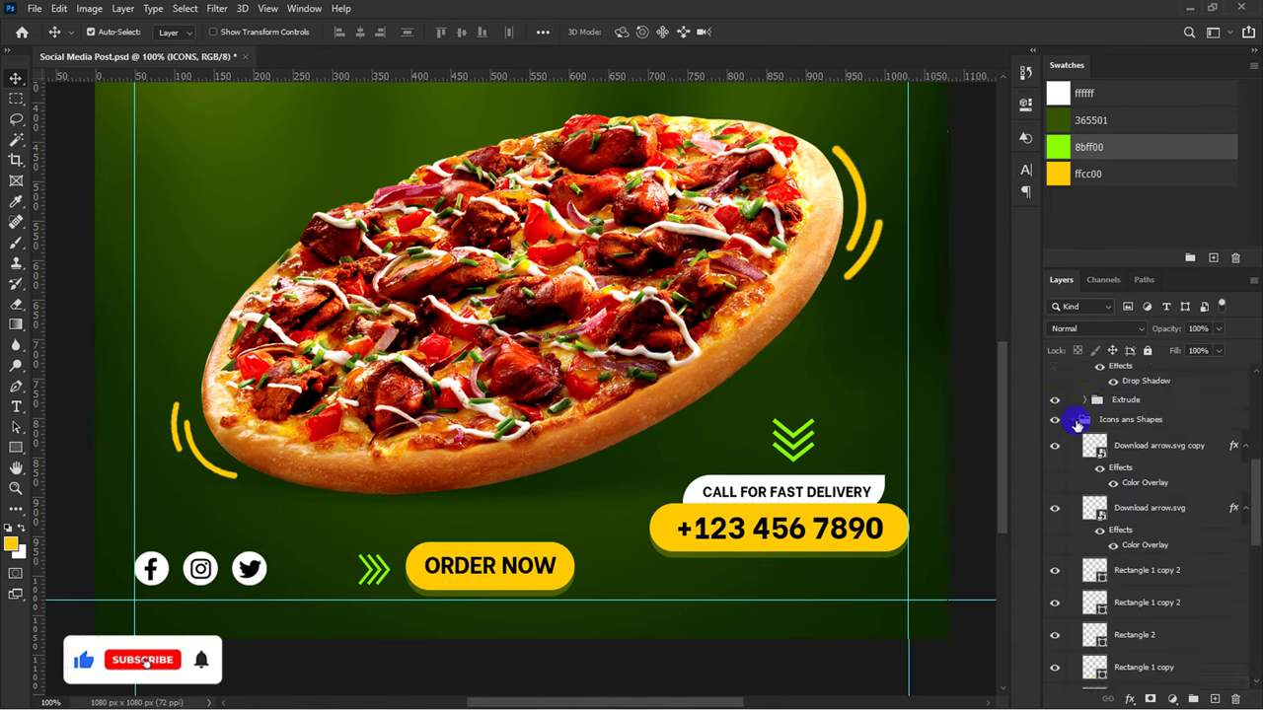
Step: Collapse the Icons and Text groups, zoom to view the whole post, and hide guides
left_click(1077, 424)
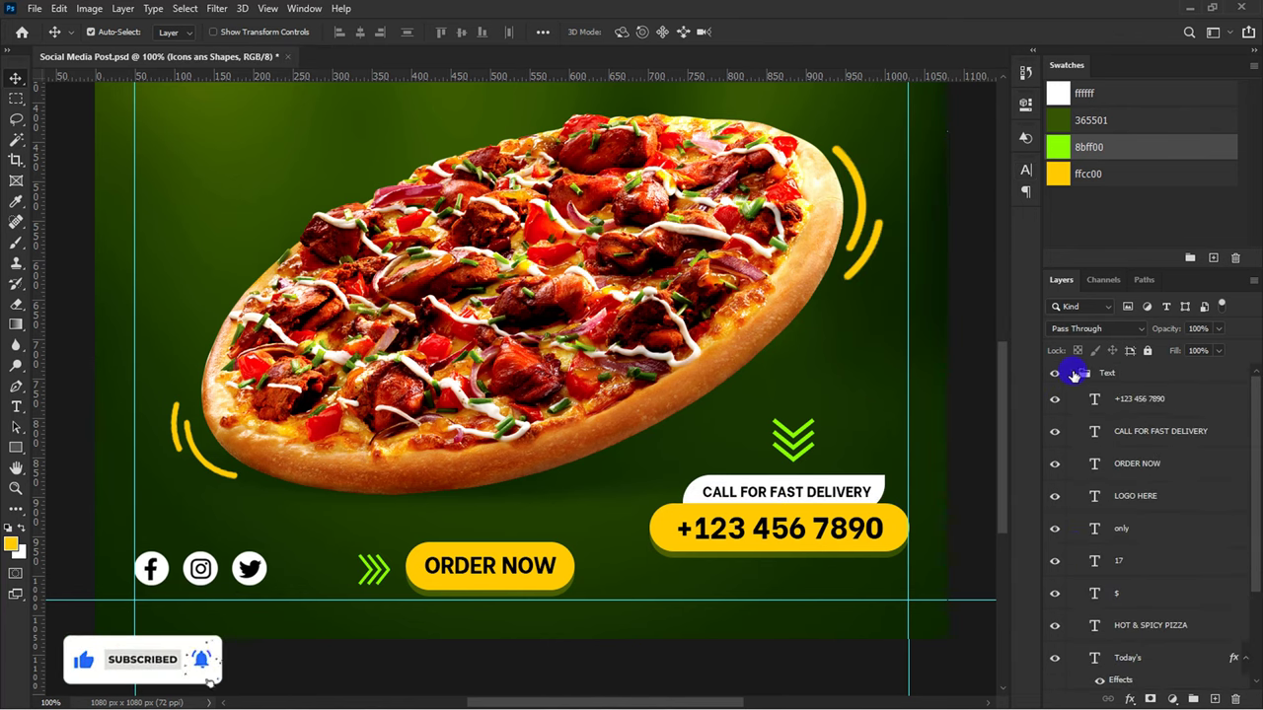
left_click(1073, 374)
left_click(1085, 373)
key("ctrl+0")
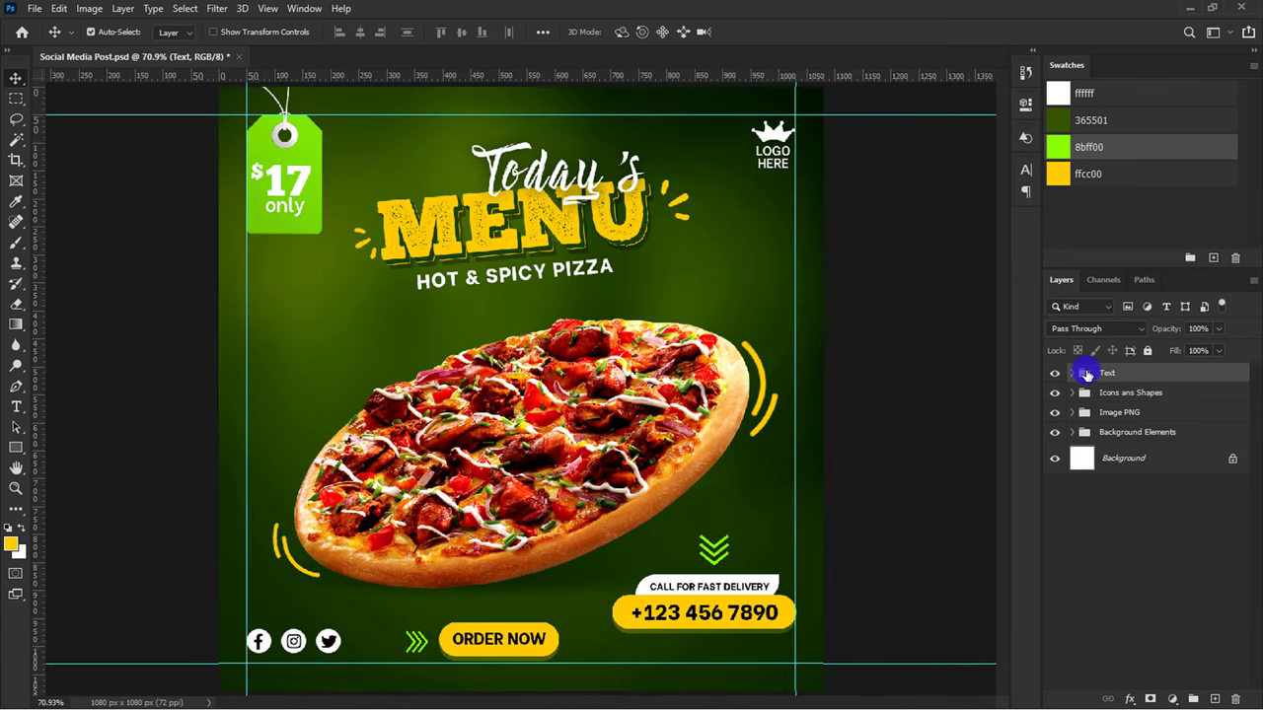
key("ctrl+minus")
key("ctrl+minus")
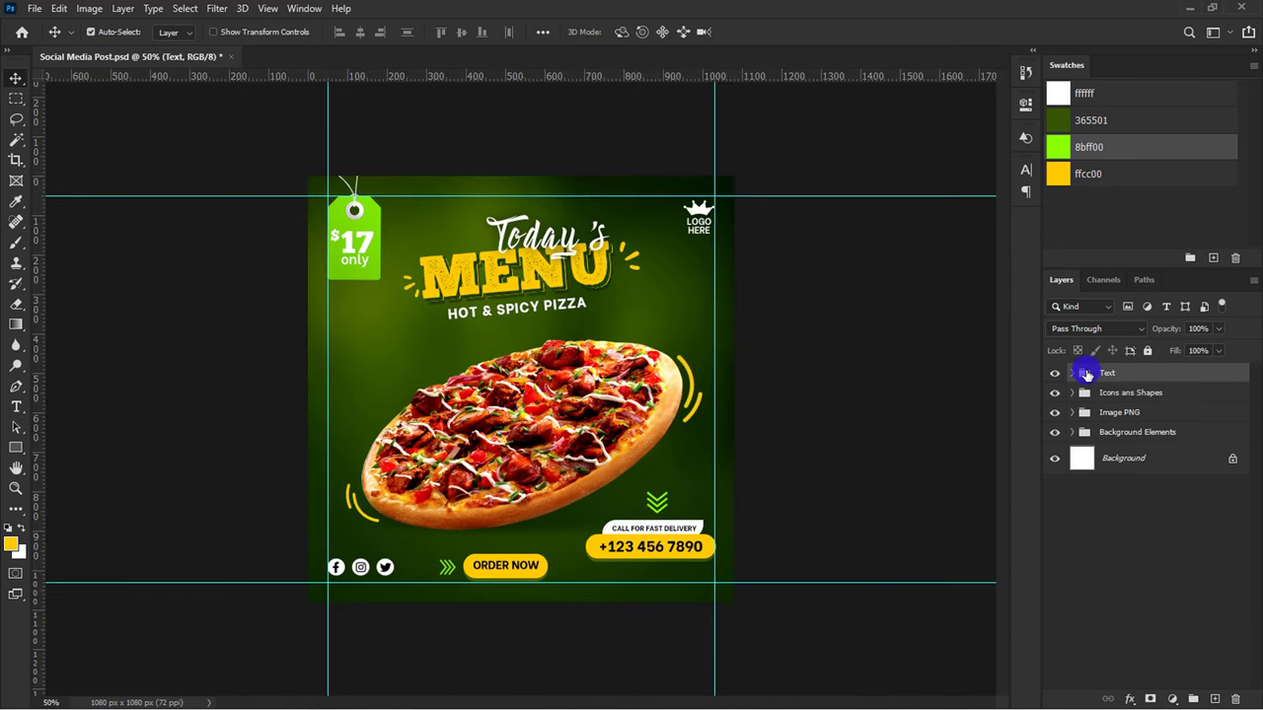
key("ctrl+semicolon")
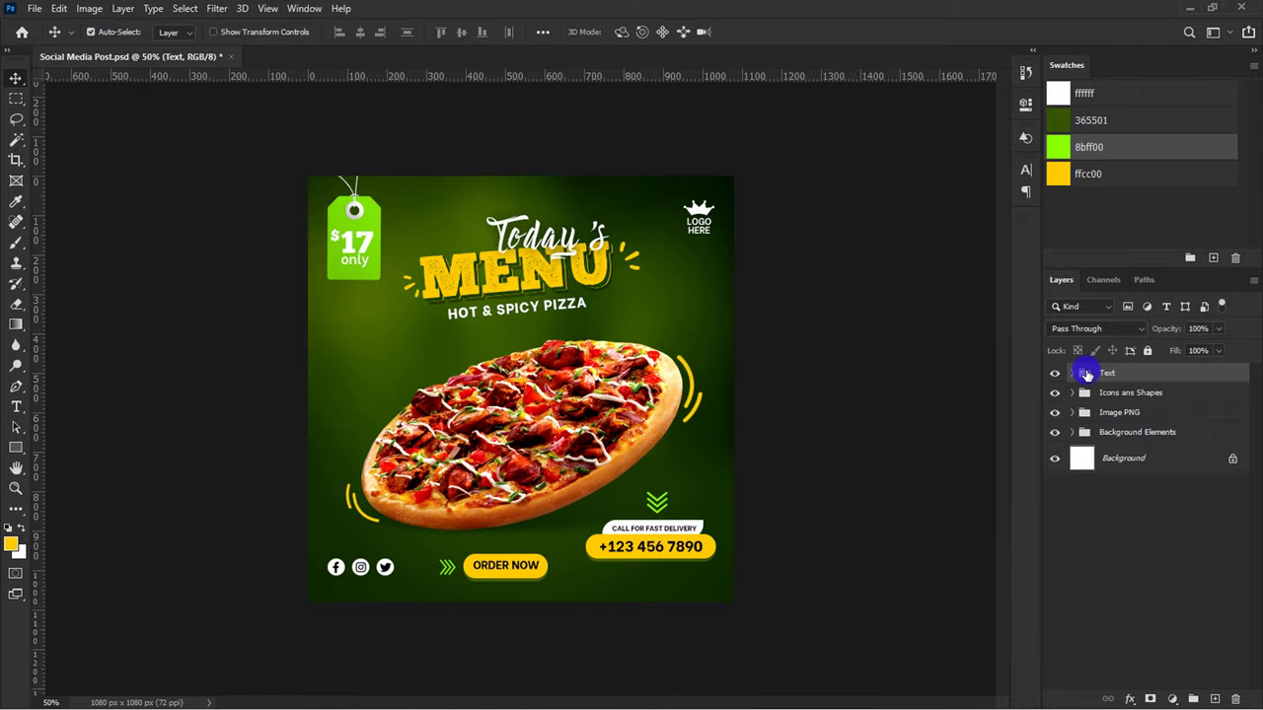